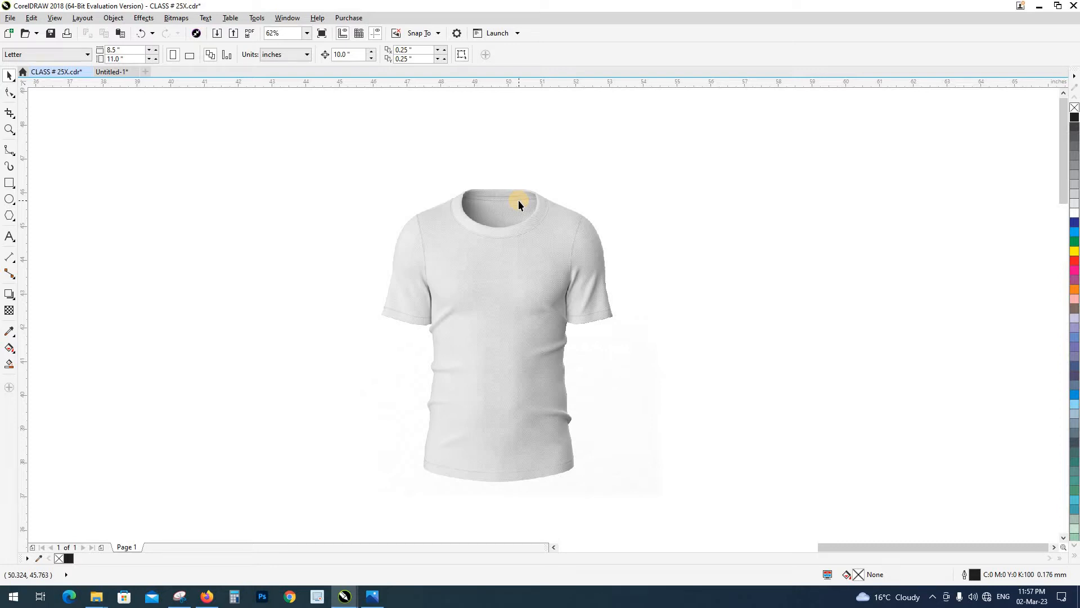
Examine the T-shirt image's collar, shoulder and sleeve edges
left_click(372, 596)
scroll(536, 263, "up", 1)
scroll(599, 158, "up", 1)
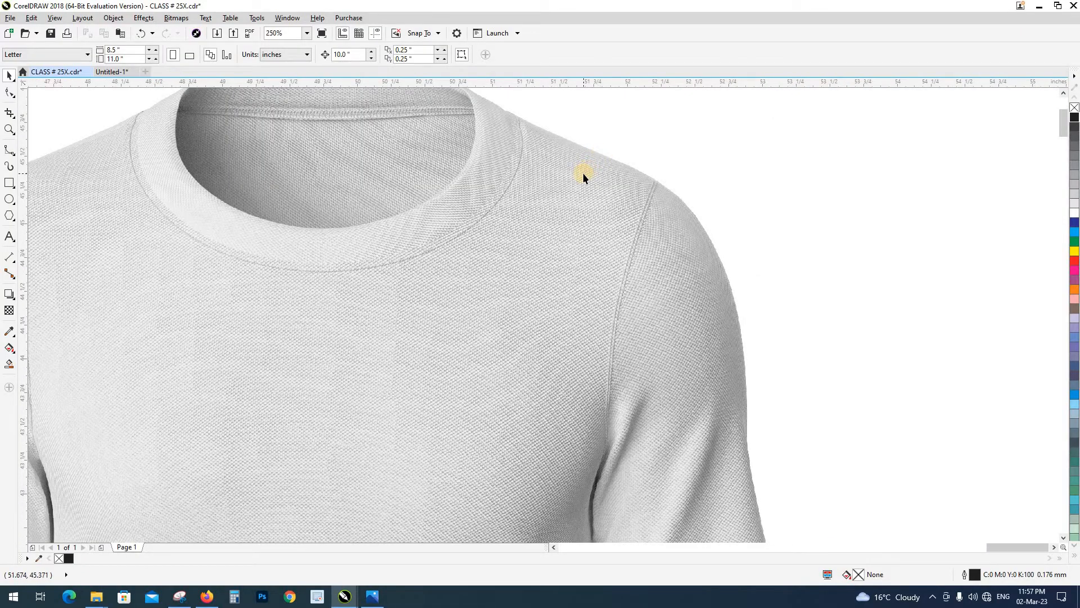
scroll(561, 220, "up", 1)
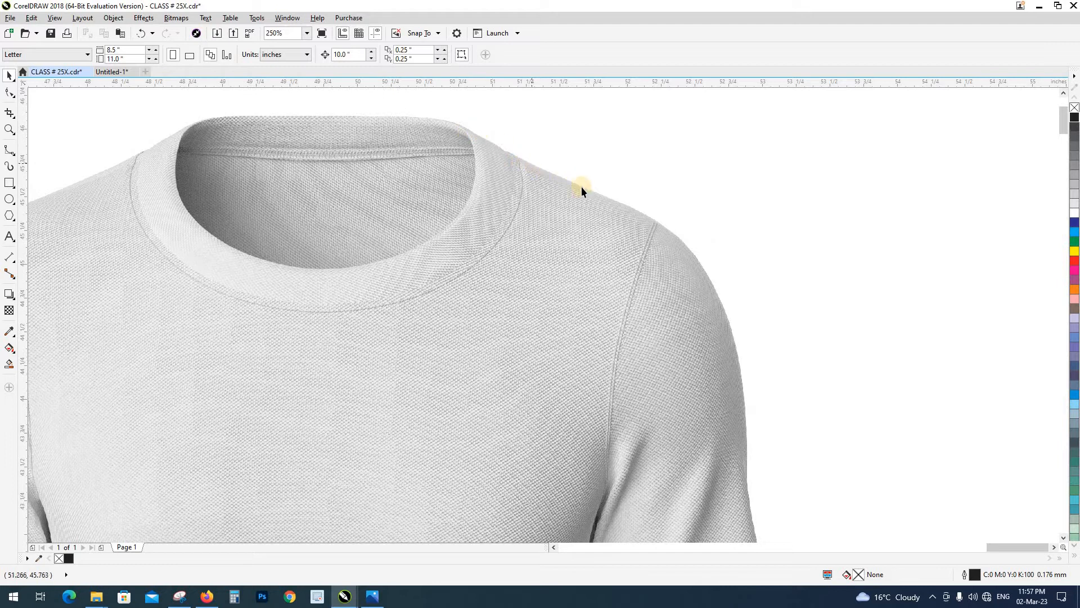
scroll(592, 245, "down", 2)
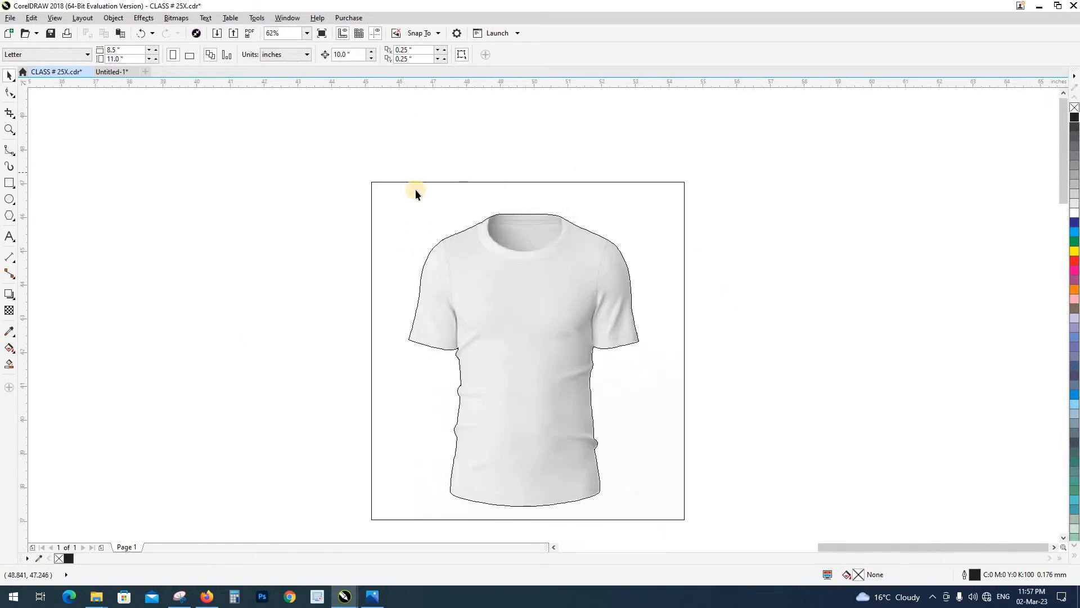
scroll(495, 218, "down", 2)
scroll(442, 198, "up", 2)
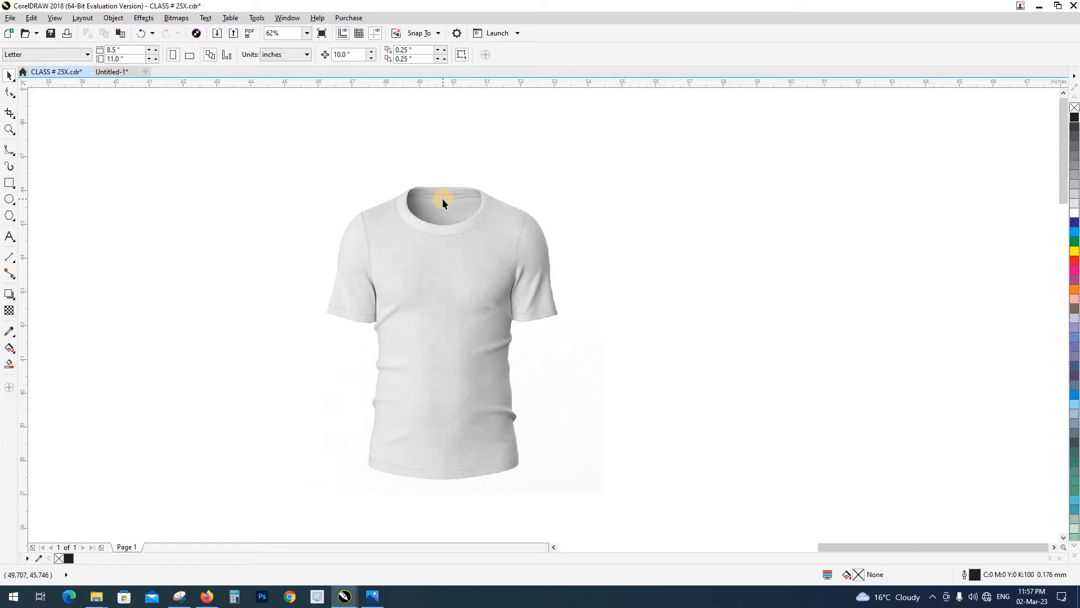
scroll(481, 198, "up", 2)
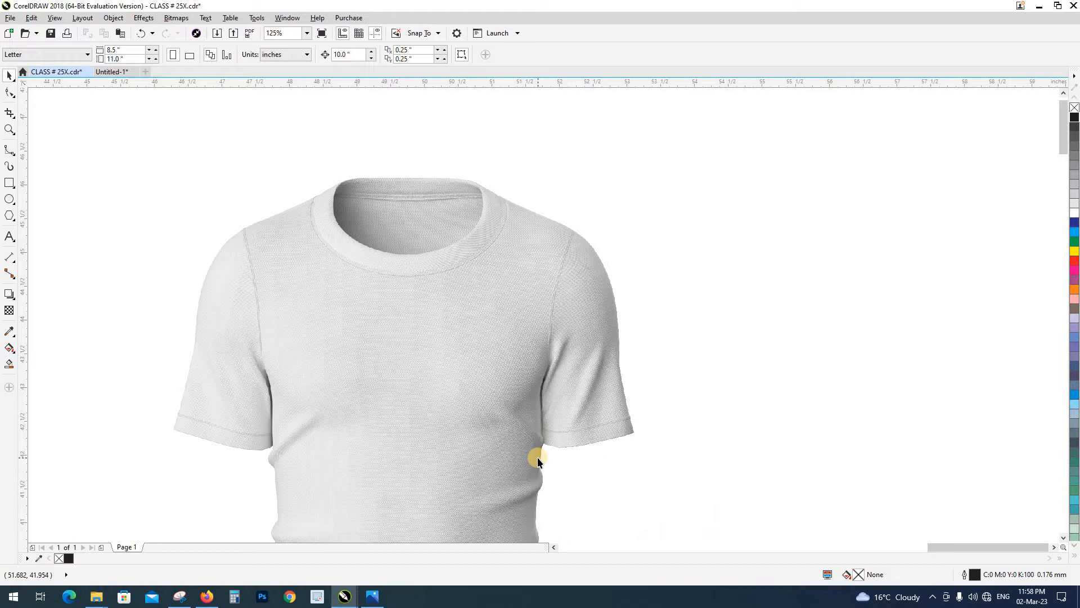
Start a smooth curve on the T-shirt's edge beside the collar and trace along the right-hand shoulder slope
left_click(9, 151)
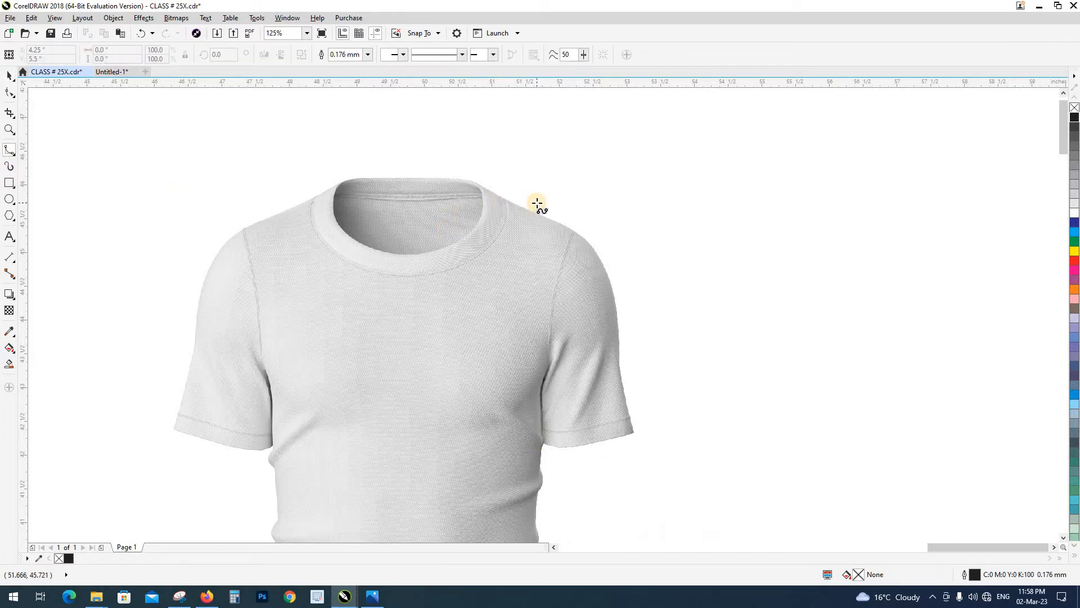
scroll(537, 204, "up", 2)
left_click(460, 208)
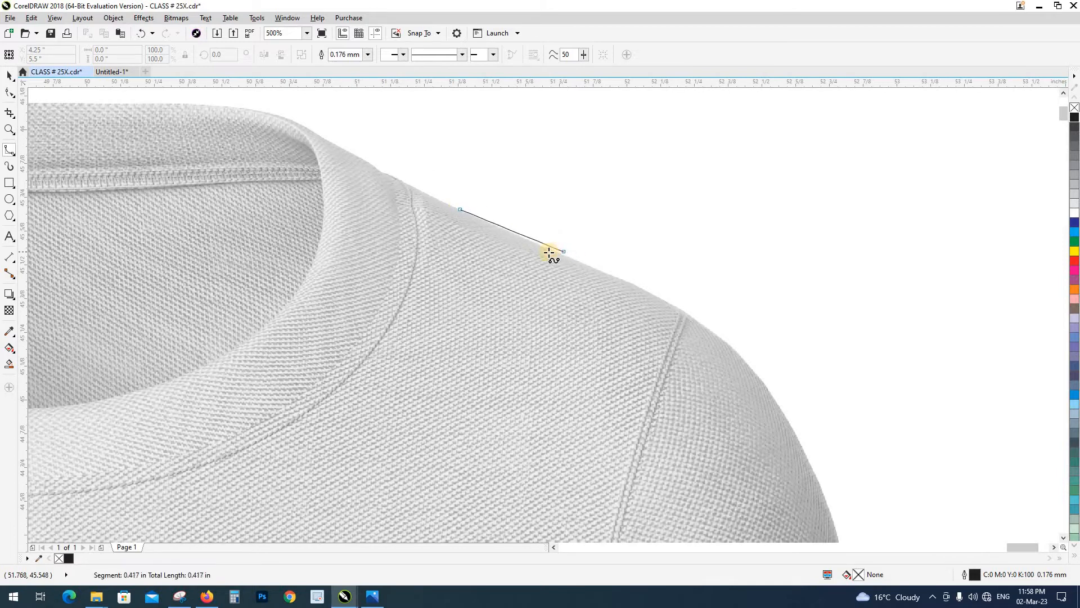
left_click(547, 246)
scroll(557, 256, "up", 2)
left_click(556, 266)
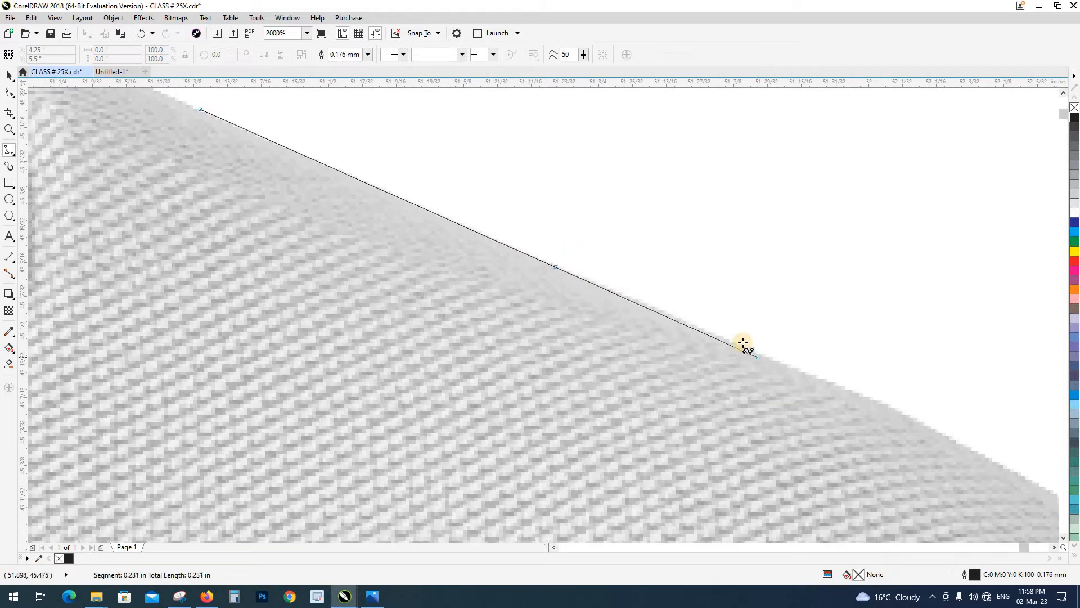
left_click(734, 343)
Continue the outline curve along the end of the shoulder and just past the sleeve seam
left_click(910, 415)
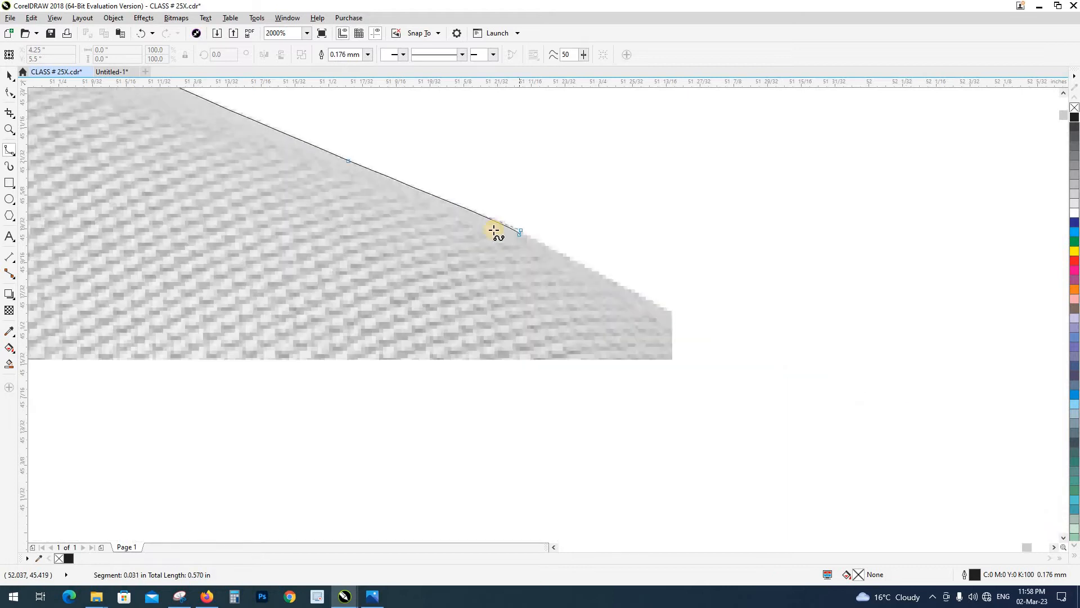
left_click(635, 284)
left_click(720, 332)
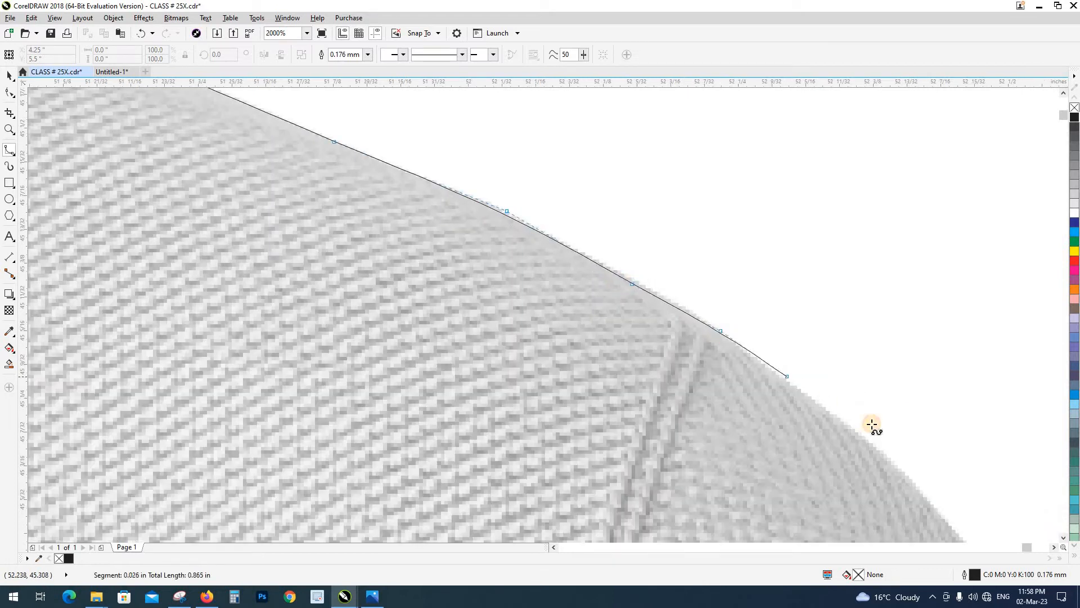
left_click(841, 416)
left_click(917, 486)
Trace the rounded upper edge of the right-hand sleeve, following its curve downward
scroll(603, 236, "down", 4)
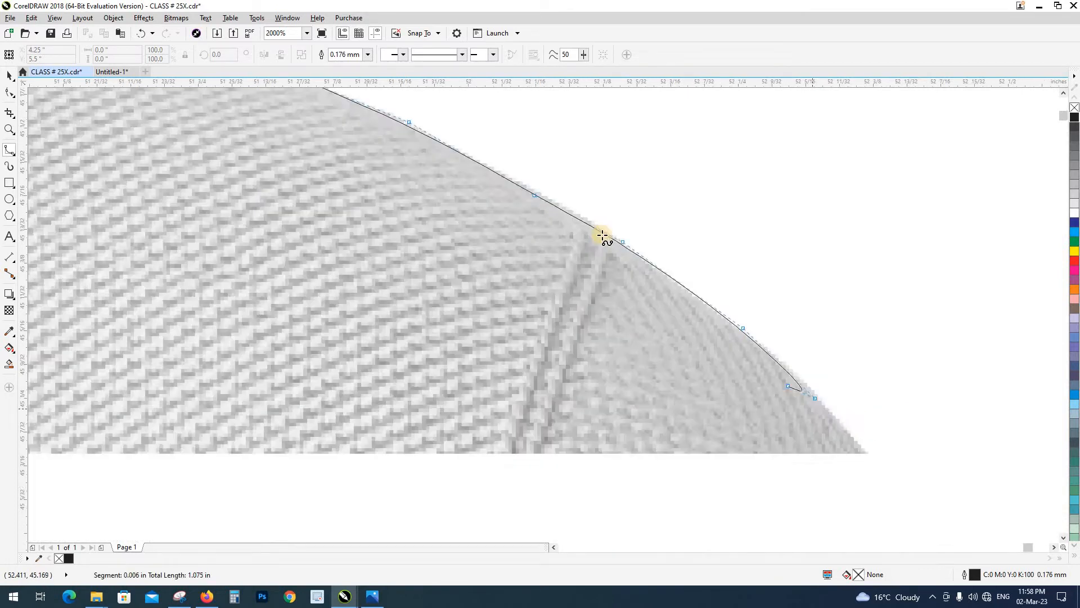
left_click(636, 270)
left_click(670, 324)
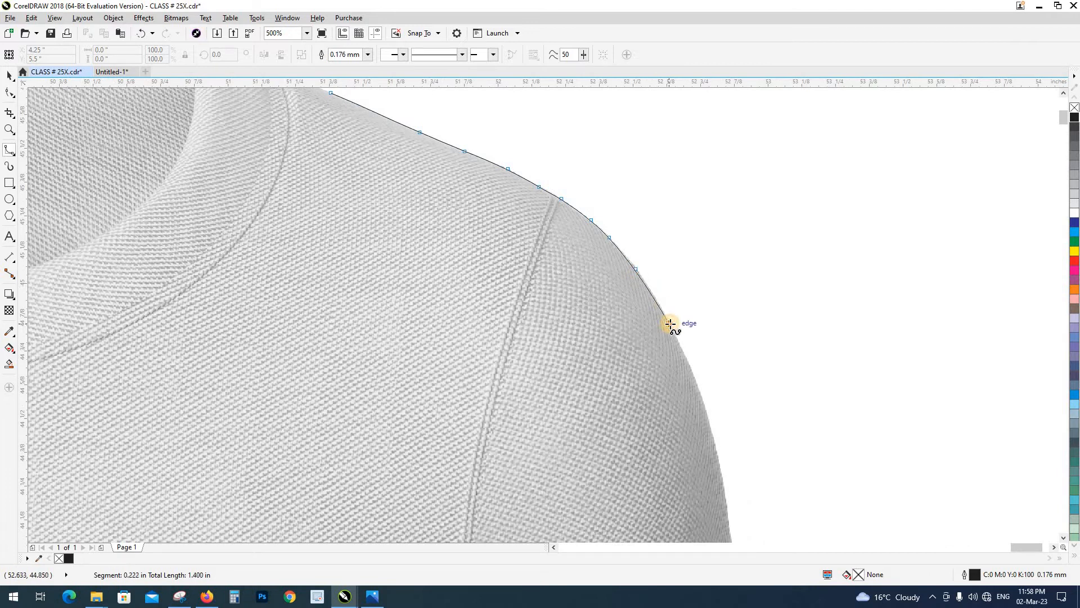
left_click(691, 370)
left_click(708, 406)
left_click(709, 415)
Extend the outline down the outer edge of the right-hand sleeve to about its middle
left_click_drag(708, 414, 650, 129)
left_click(663, 179)
left_click(674, 242)
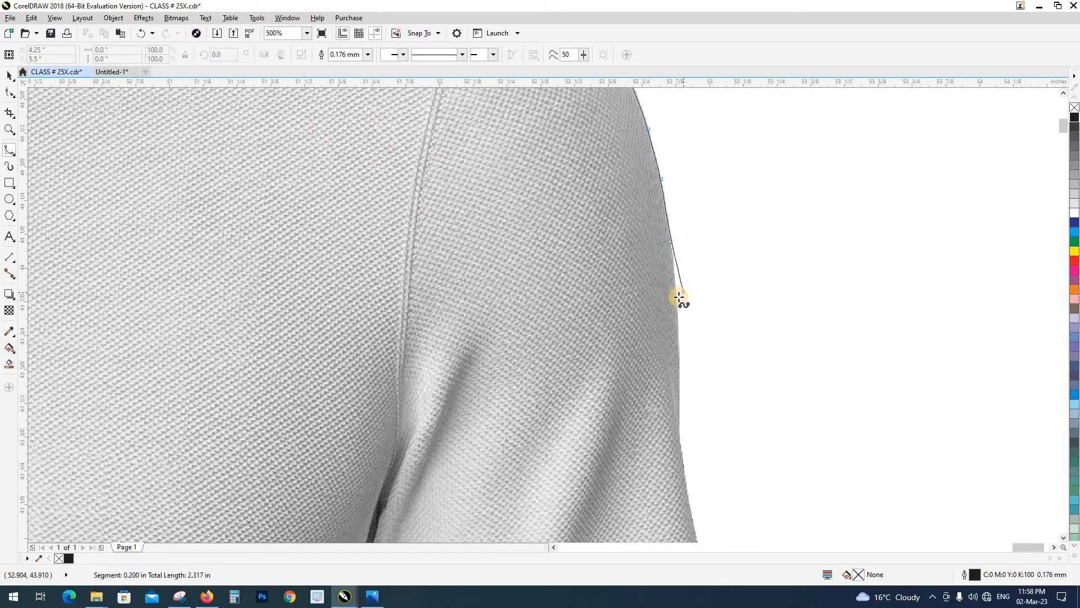
left_click(677, 293)
left_click(682, 346)
Trace the lower outer edge of the right-hand sleeve down to the outer corner of its hem
left_click_drag(676, 358, 668, 167)
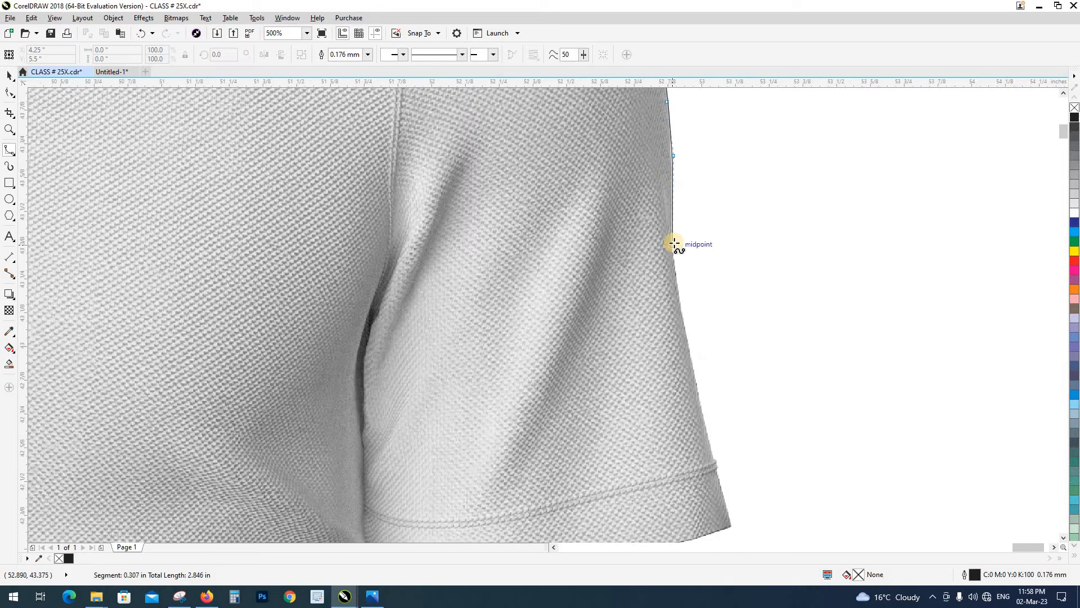
left_click(672, 246)
left_click(679, 298)
left_click(698, 387)
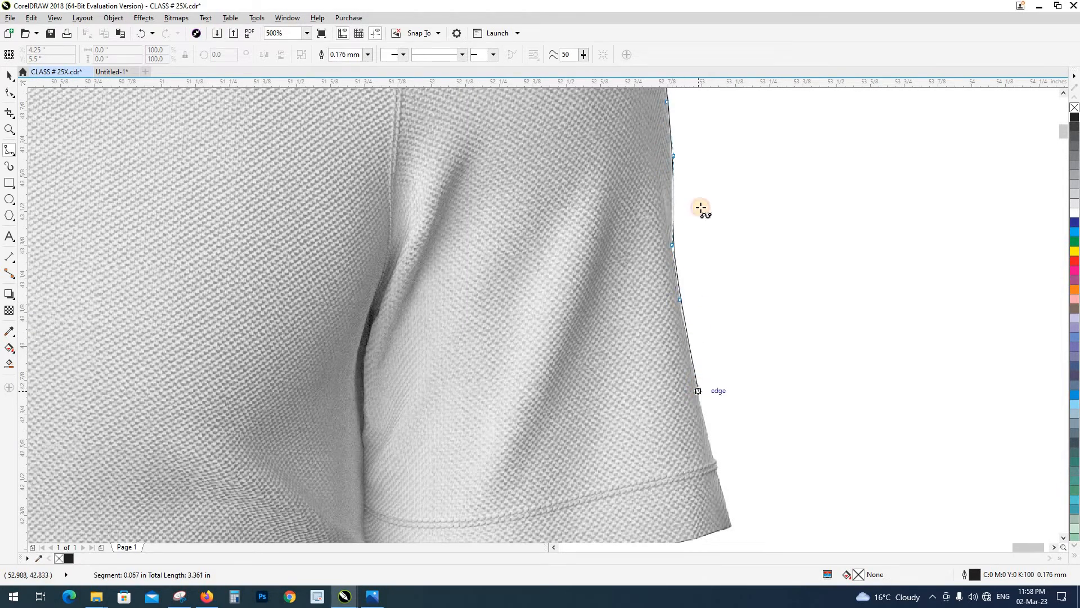
left_click_drag(693, 411, 689, 163)
left_click(712, 225)
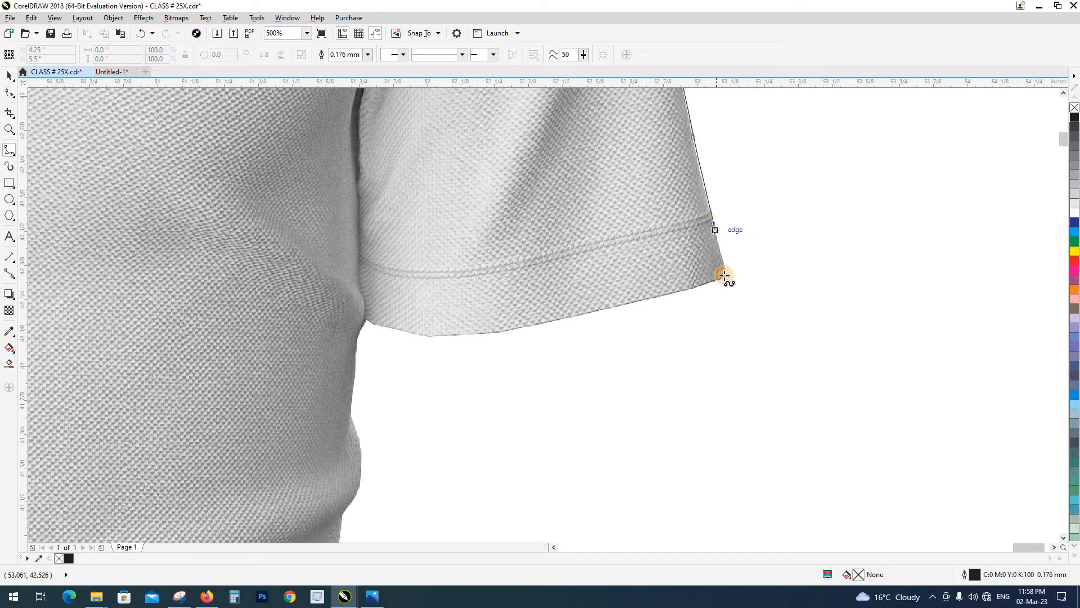
left_click(725, 275)
Trace along the bottom of the right-hand sleeve's hem inward to where the sleeve meets the body
left_click(641, 300)
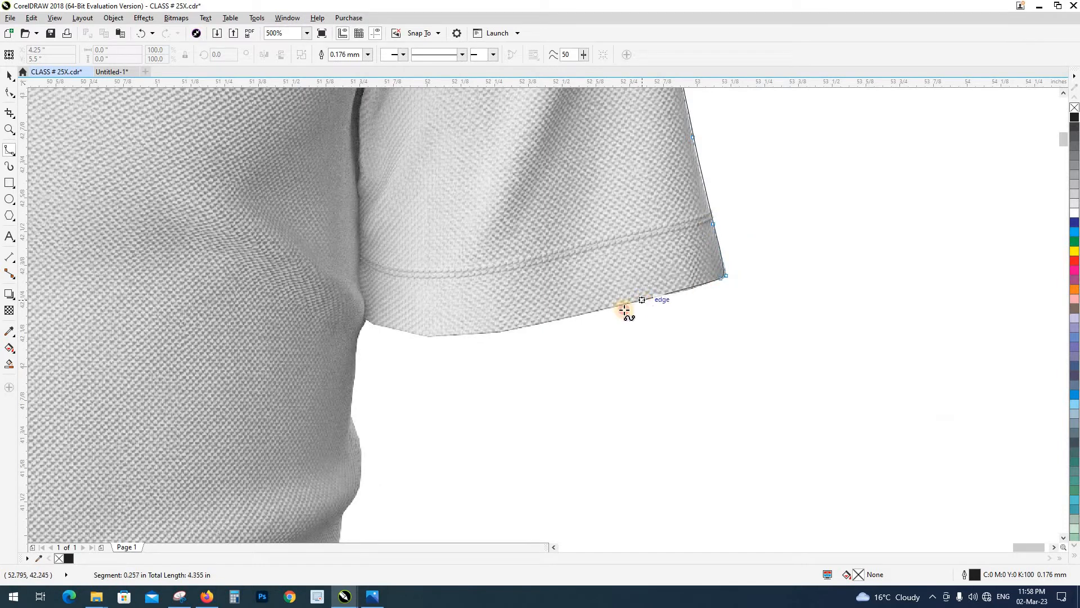
left_click(530, 326)
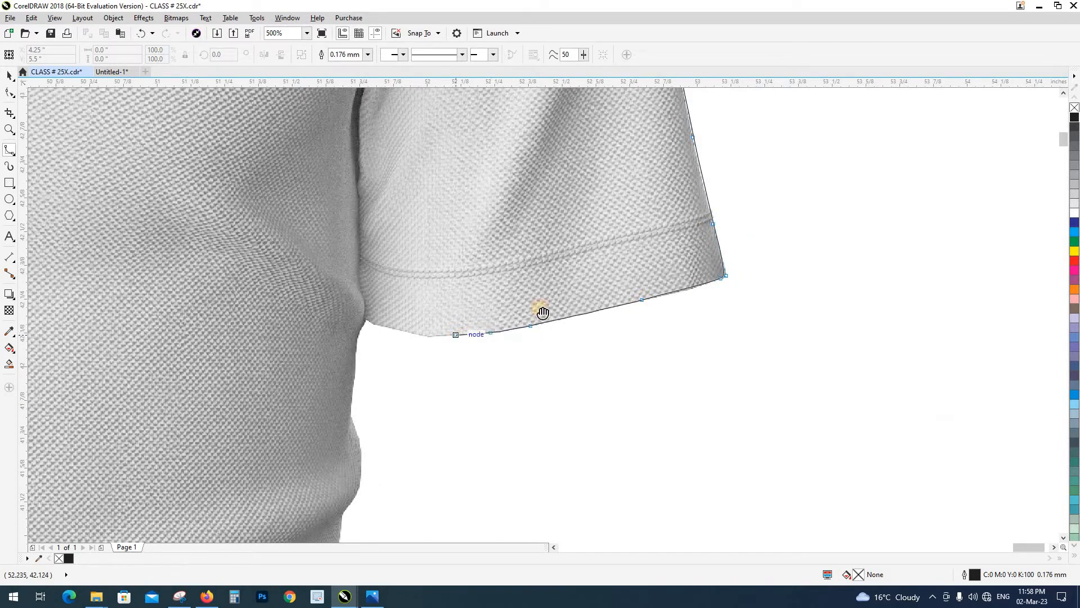
scroll(535, 306, "up", 3)
left_click(516, 308)
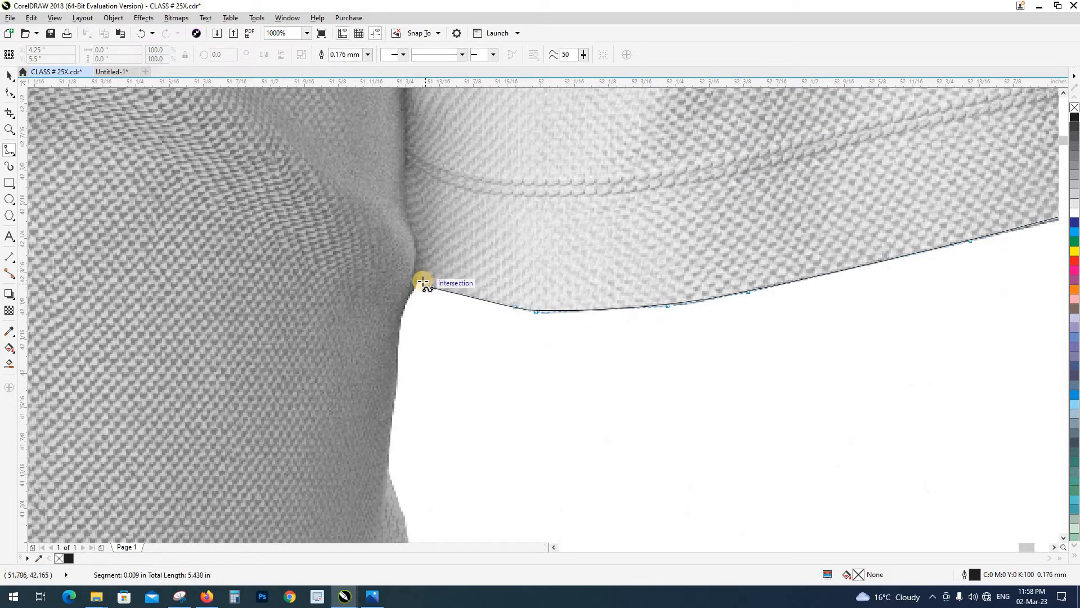
scroll(405, 291, "up", 3)
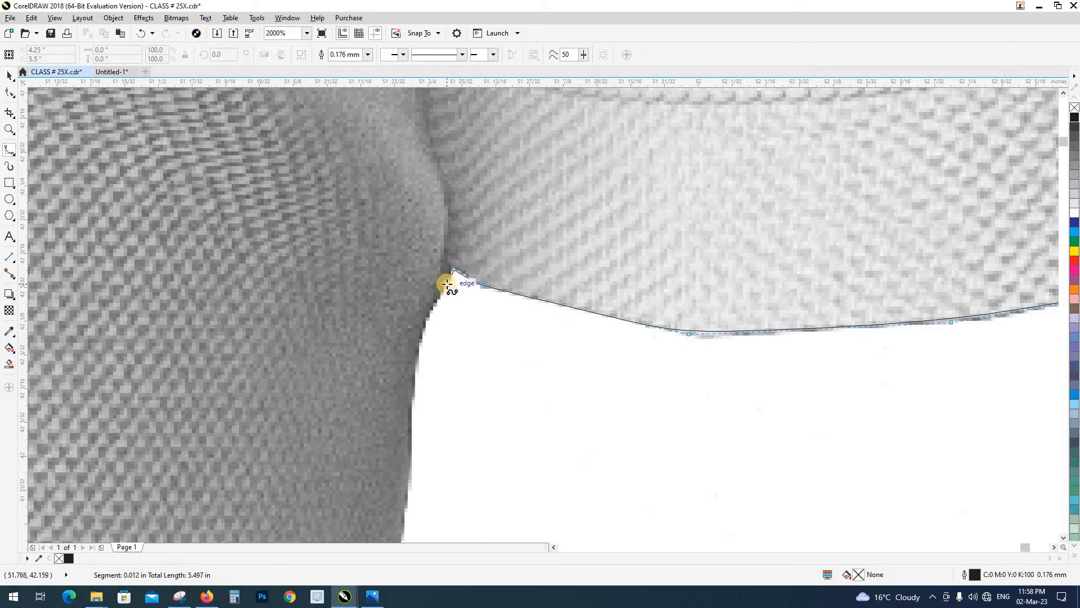
Turn the outline at the sleeve junction and trace down the body's side to the first indentation
left_click(430, 312)
left_click(417, 361)
left_click_drag(416, 361, 512, 112)
left_click(500, 249)
left_click(490, 351)
left_click(488, 391)
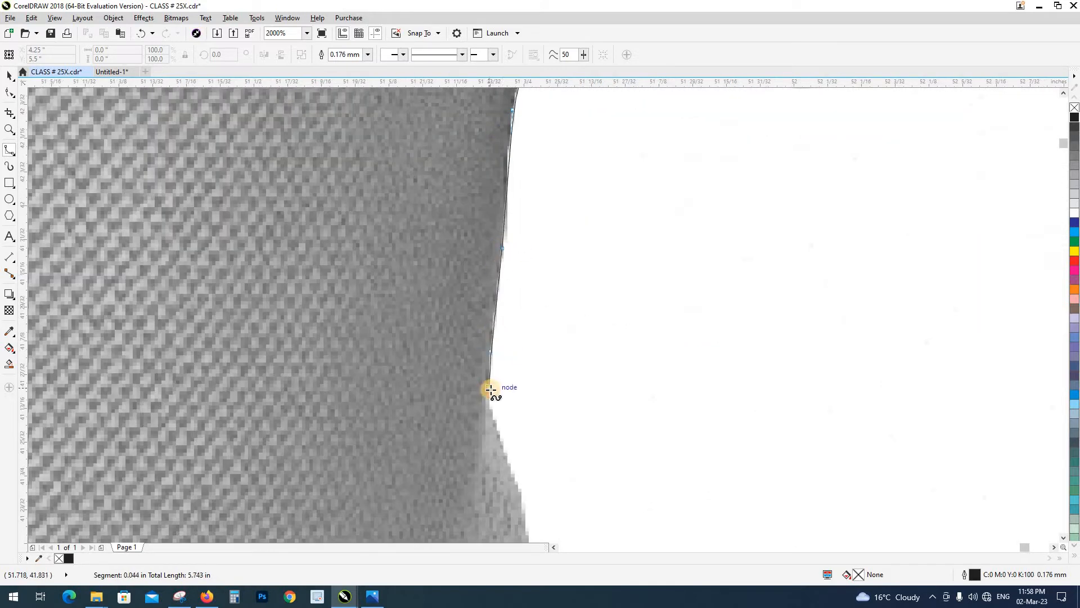
Trace out of the indentation and around the outer edge of the first fabric bulge on the body's side
left_click(491, 410)
left_click(506, 457)
left_click_drag(505, 457, 491, 157)
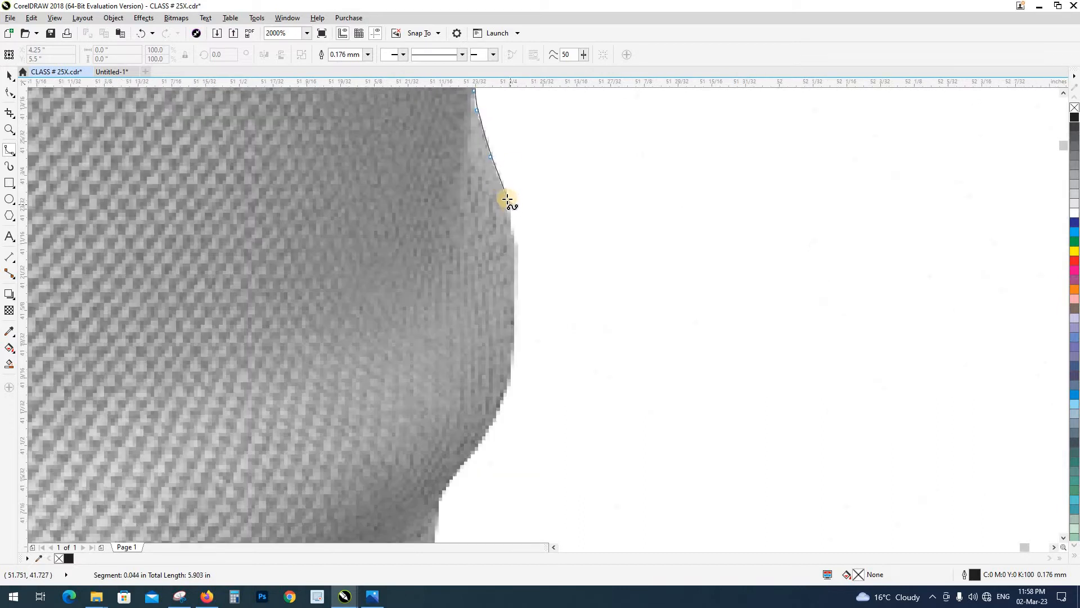
left_click(501, 199)
left_click(517, 266)
left_click(517, 334)
left_click(512, 367)
left_click(507, 390)
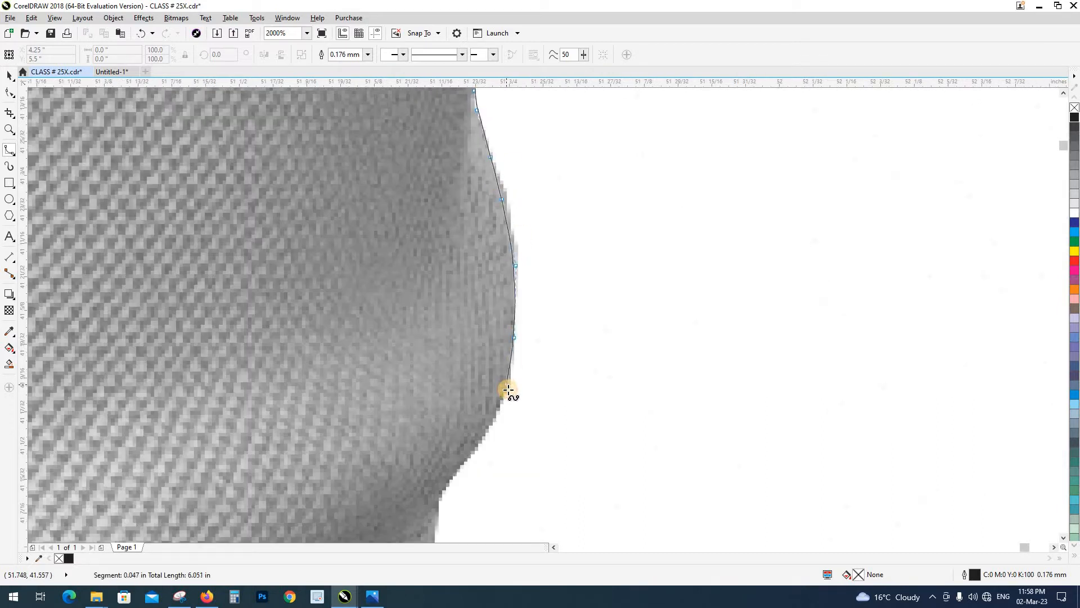
Trace the underside of the first fabric bulge inward to the notch beneath it
scroll(505, 393, "up", 1)
left_click_drag(504, 393, 621, 248)
scroll(621, 247, "down", 1)
scroll(621, 247, "down", 2)
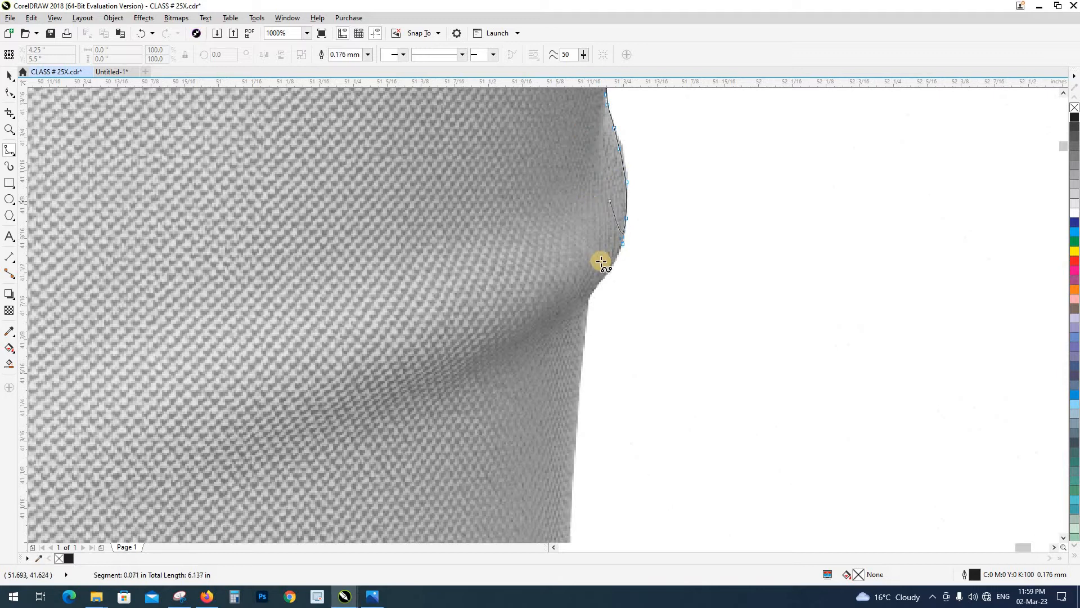
left_click(614, 262)
scroll(615, 262, "up", 2)
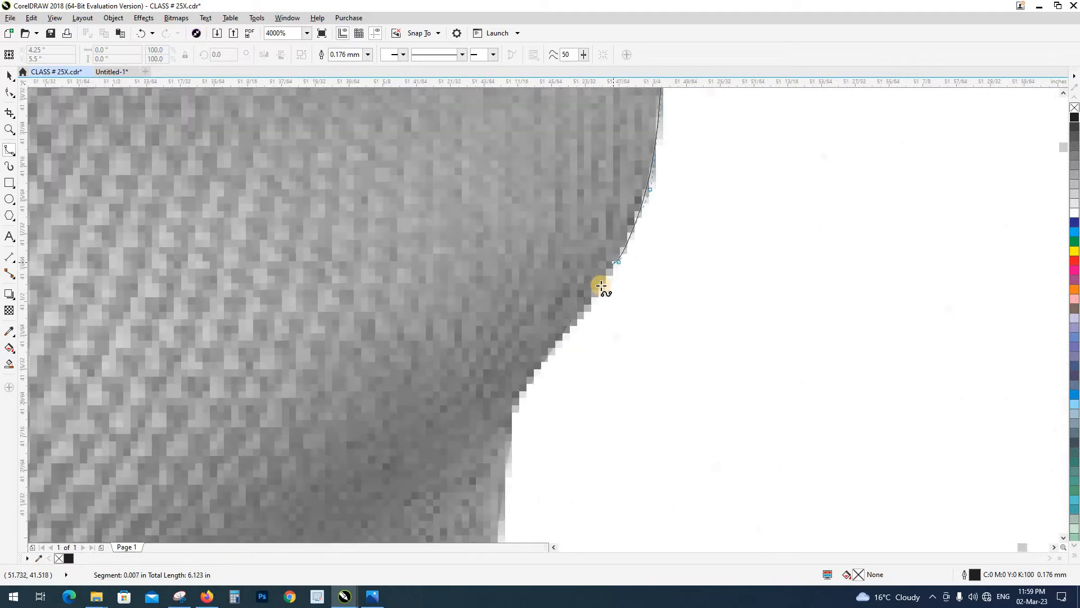
left_click(595, 297)
left_click(542, 364)
left_click(516, 406)
left_click(516, 420)
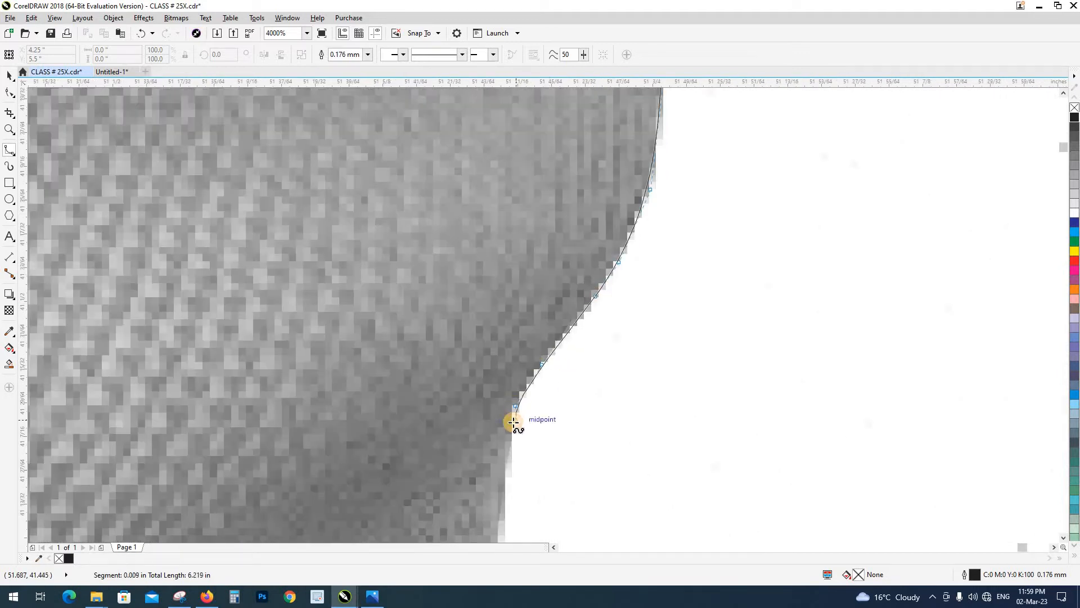
Trace the nearly straight side edge from the notch down to the start of the second fabric bulge
left_click_drag(512, 424, 543, 283)
left_click(535, 365)
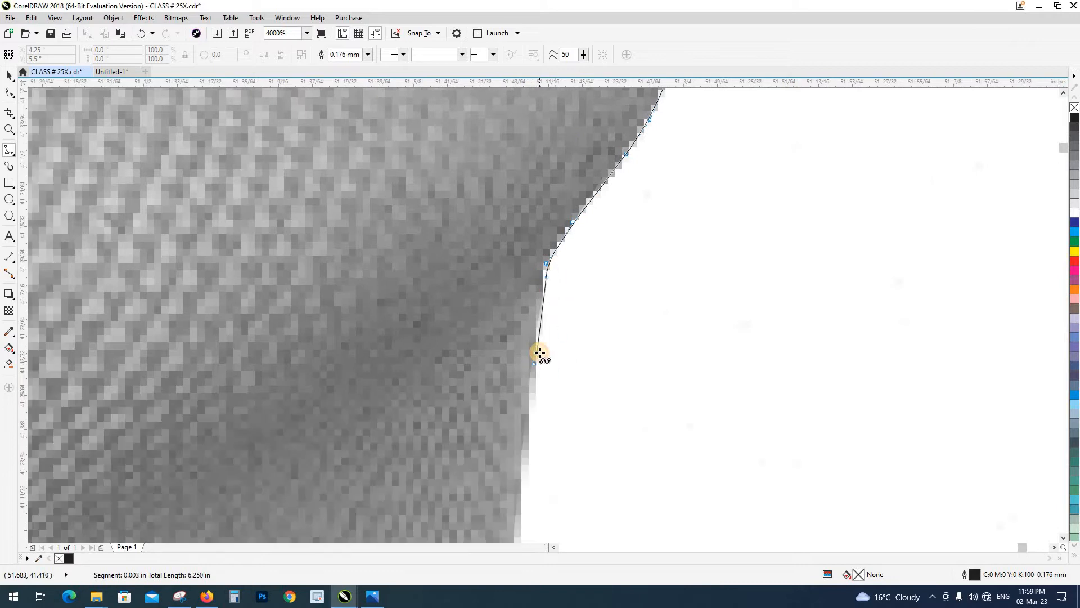
scroll(535, 355, "down", 2)
left_click(532, 418)
left_click(525, 509)
left_click_drag(523, 505, 603, 201)
left_click(606, 286)
Trace around the shallow second fabric bulge on the T-shirt's right-hand side
left_click(611, 315)
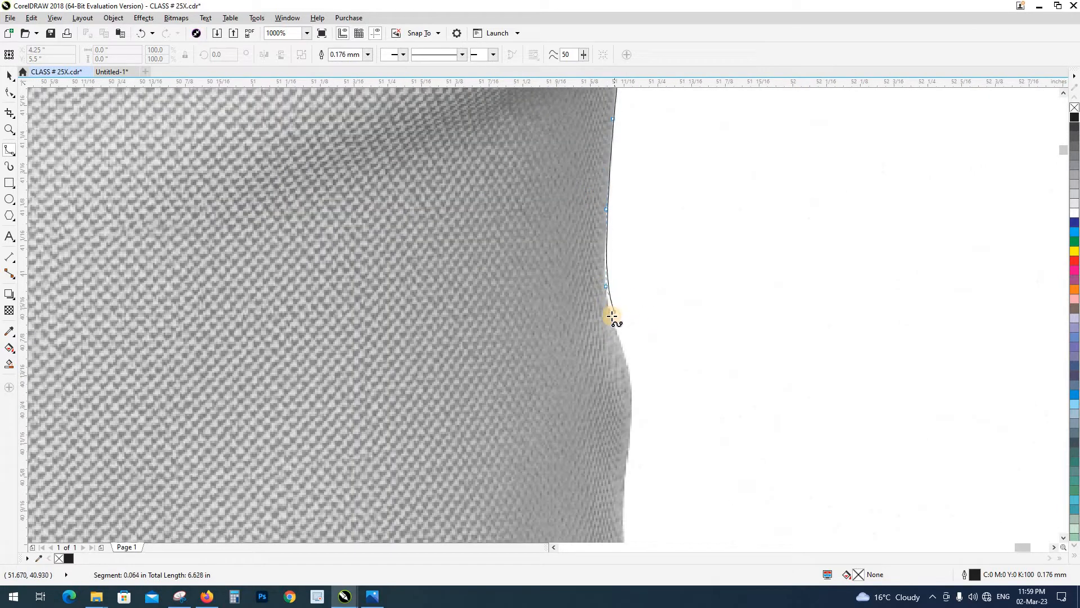
left_click(624, 361)
left_click(629, 394)
left_click(631, 433)
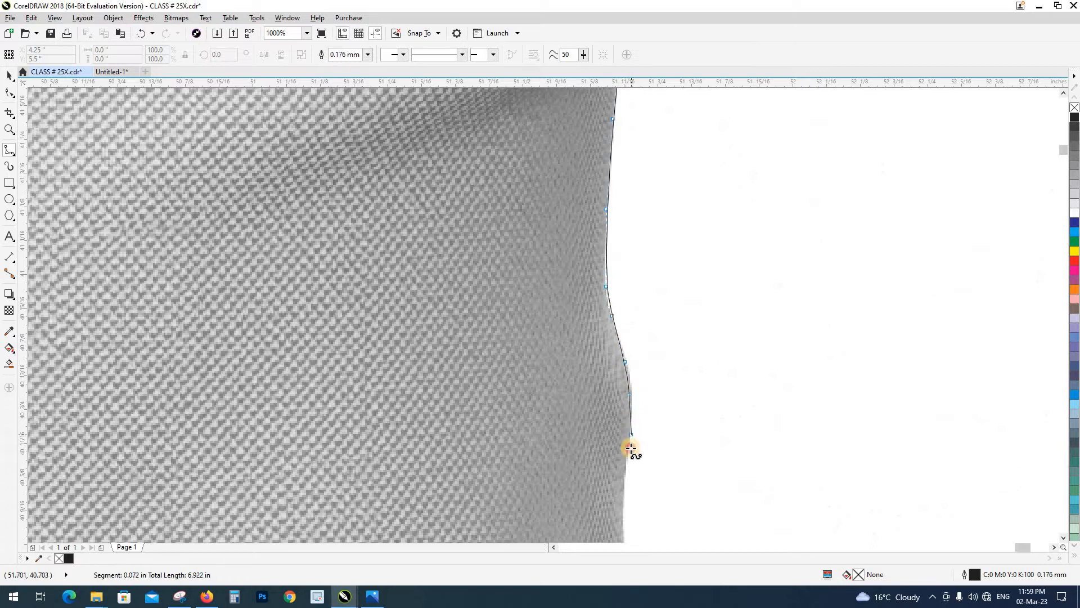
left_click(622, 487)
Continue the outline down the outward-sloping side edge toward the lower fabric fold
left_click_drag(622, 489, 647, 179)
left_click(651, 239)
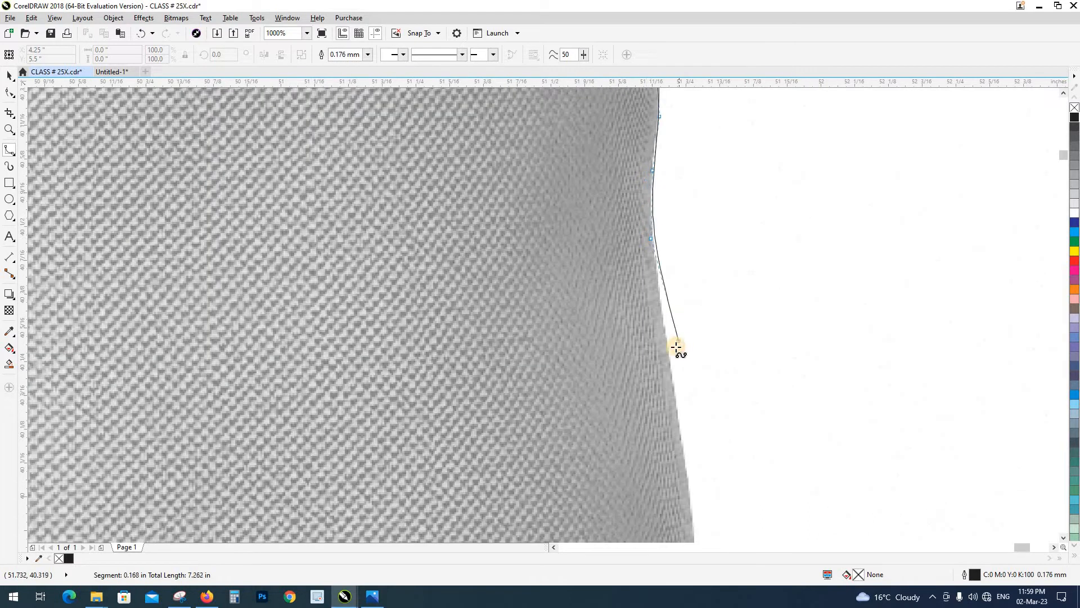
left_click(667, 349)
left_click(682, 445)
scroll(687, 266, "down", 3)
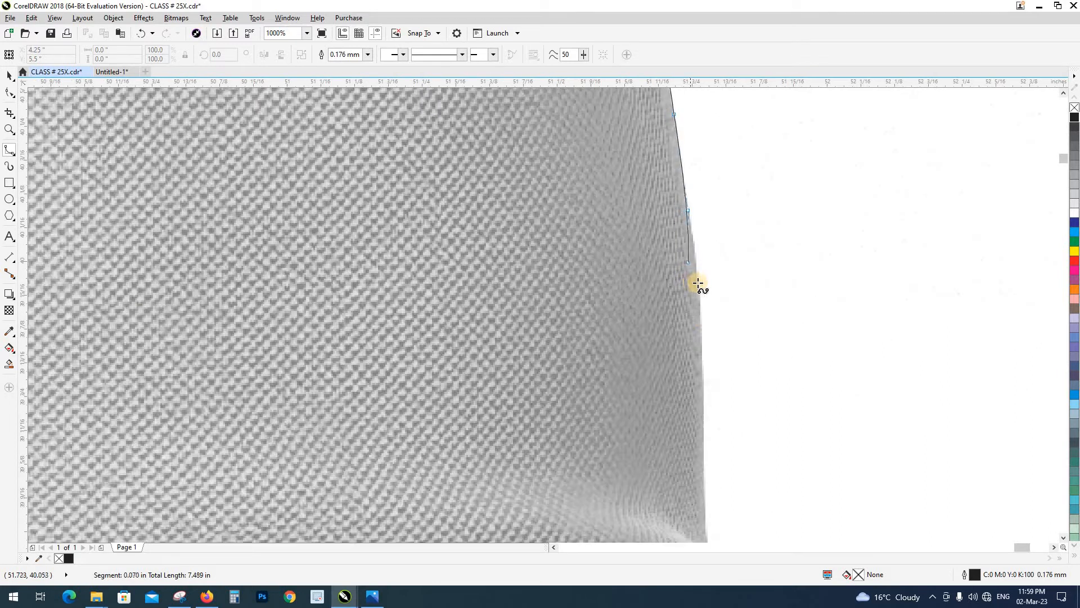
left_click(697, 281)
left_click(700, 323)
left_click(703, 386)
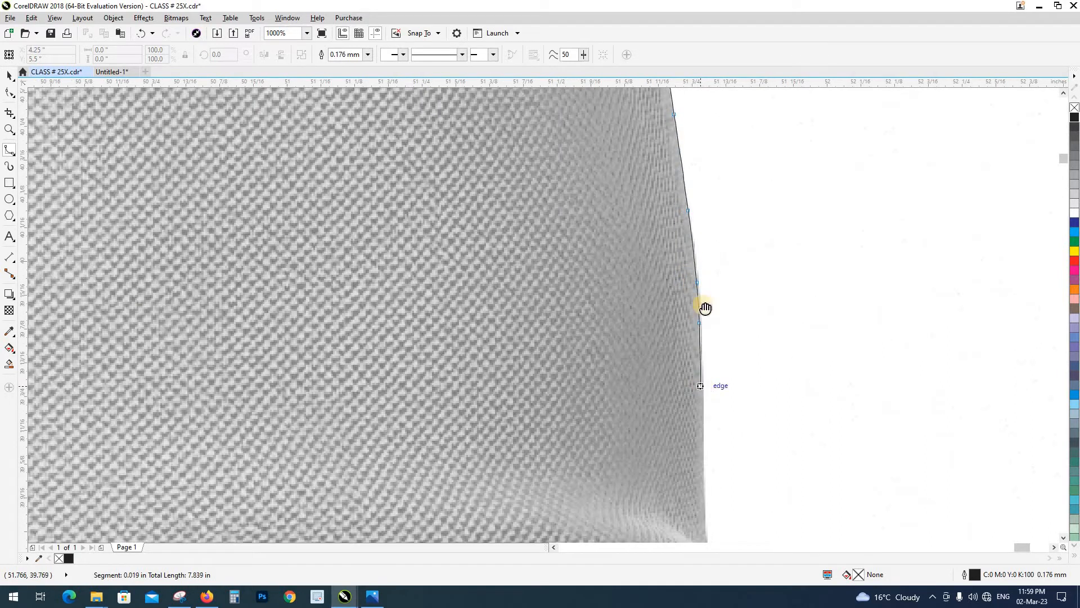
Extend the outline down the nearly vertical side edge to the start of the protruding lower fabric fold
scroll(701, 306, "down", 2)
left_click(752, 292)
scroll(746, 279, "down", 1)
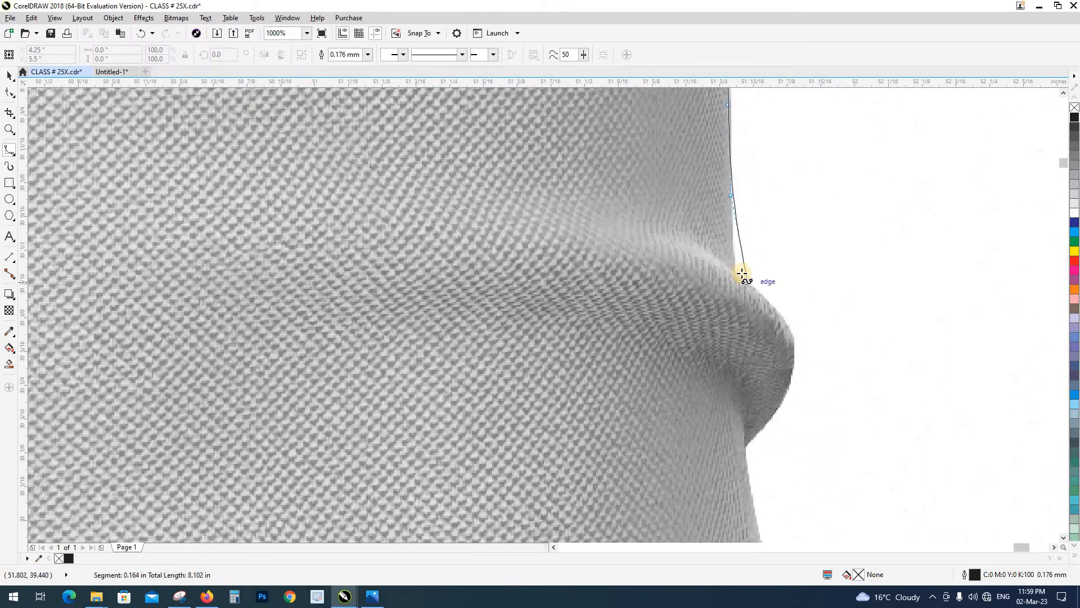
left_click(737, 270)
left_click(750, 285)
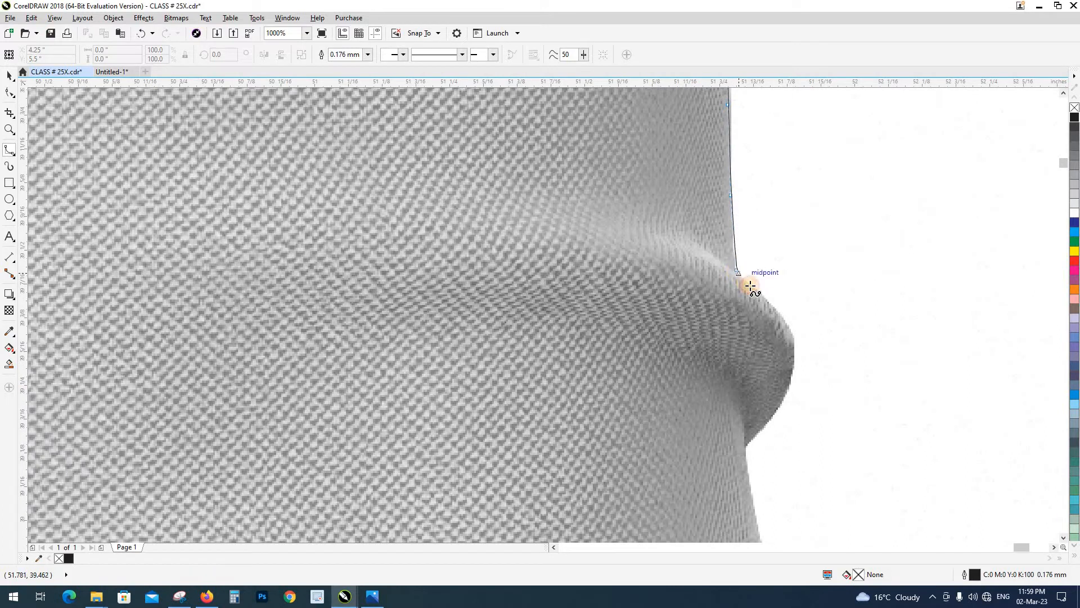
Trace around the protruding lower fabric fold and inward along its underside to the notch beneath it
left_click(789, 329)
left_click(790, 345)
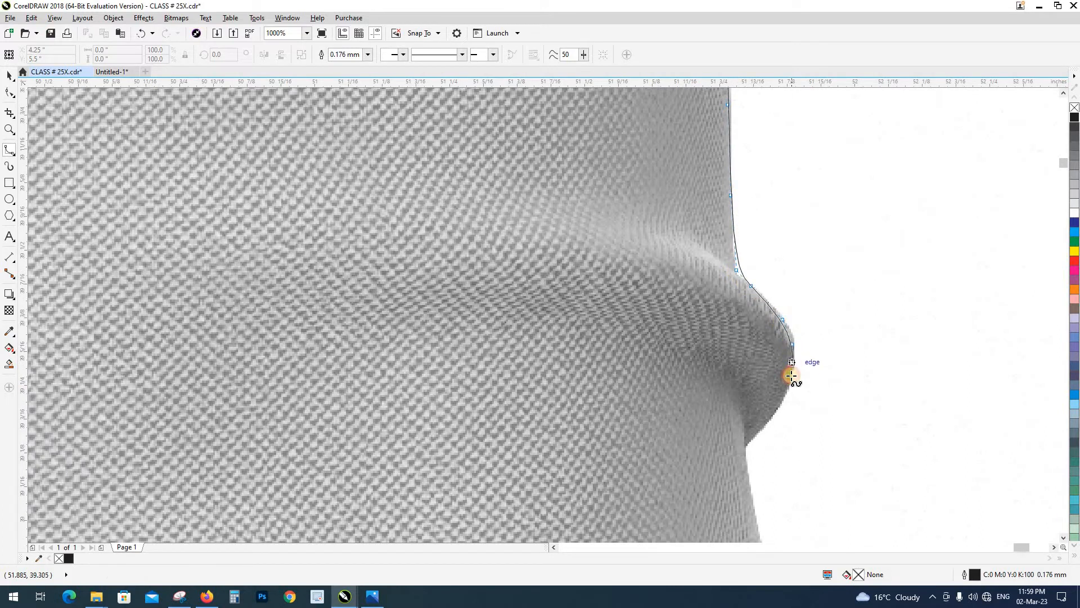
left_click(787, 380)
left_click(778, 410)
scroll(777, 290, "down", 1)
scroll(767, 285, "up", 1)
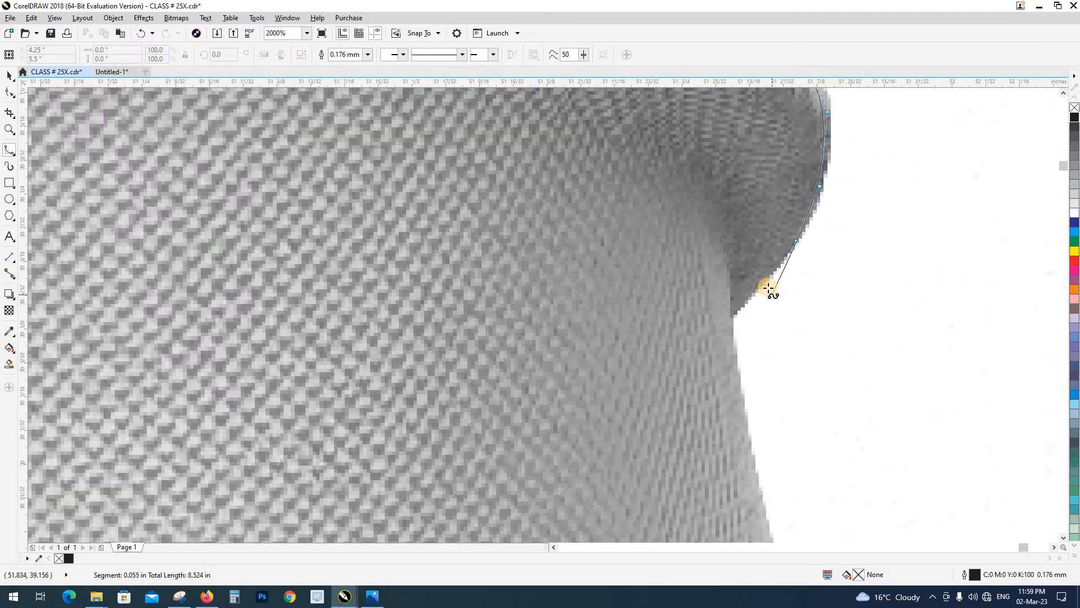
left_click(736, 316)
left_click(734, 333)
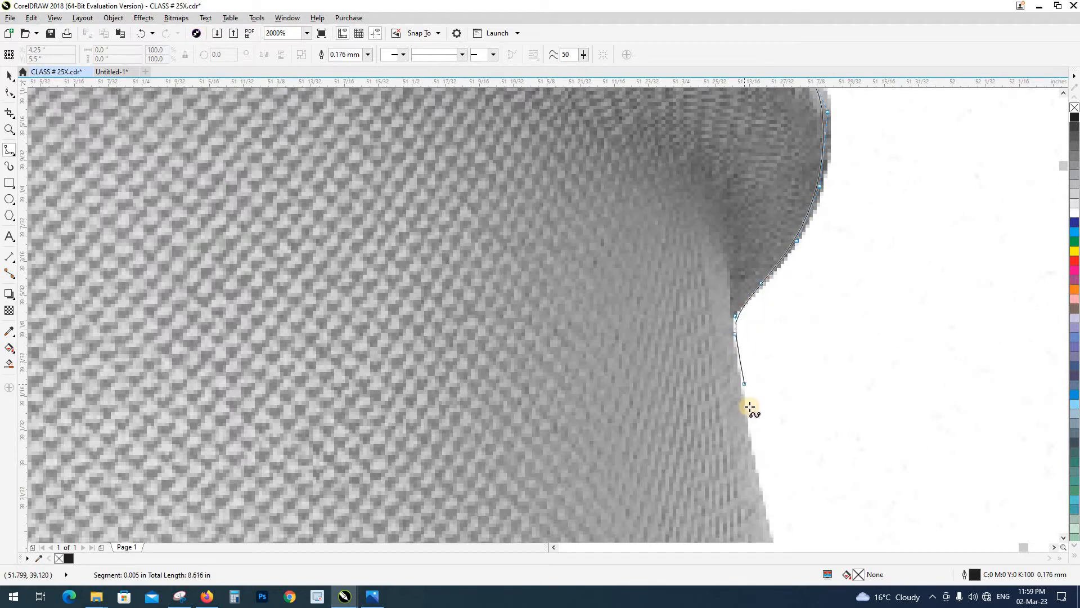
Trace the outward-sloping side edge of the T-shirt below the notch
left_click(745, 406)
left_click_drag(745, 406, 715, 207)
left_click(740, 319)
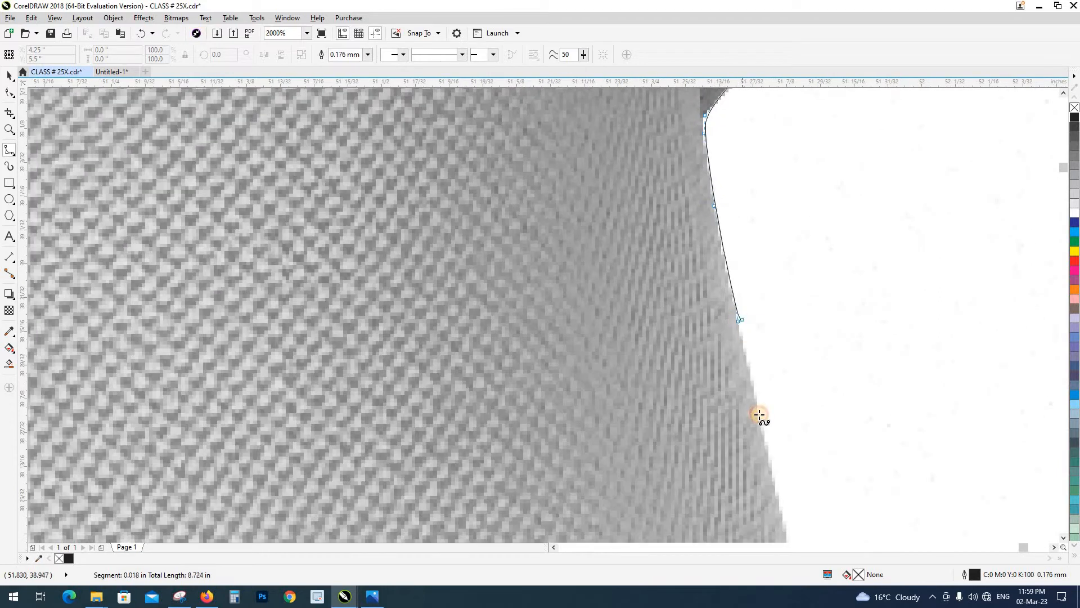
left_click(758, 414)
left_click_drag(757, 437, 664, 185)
scroll(665, 184, "up", 1)
left_click(712, 318)
scroll(726, 348, "down", 2)
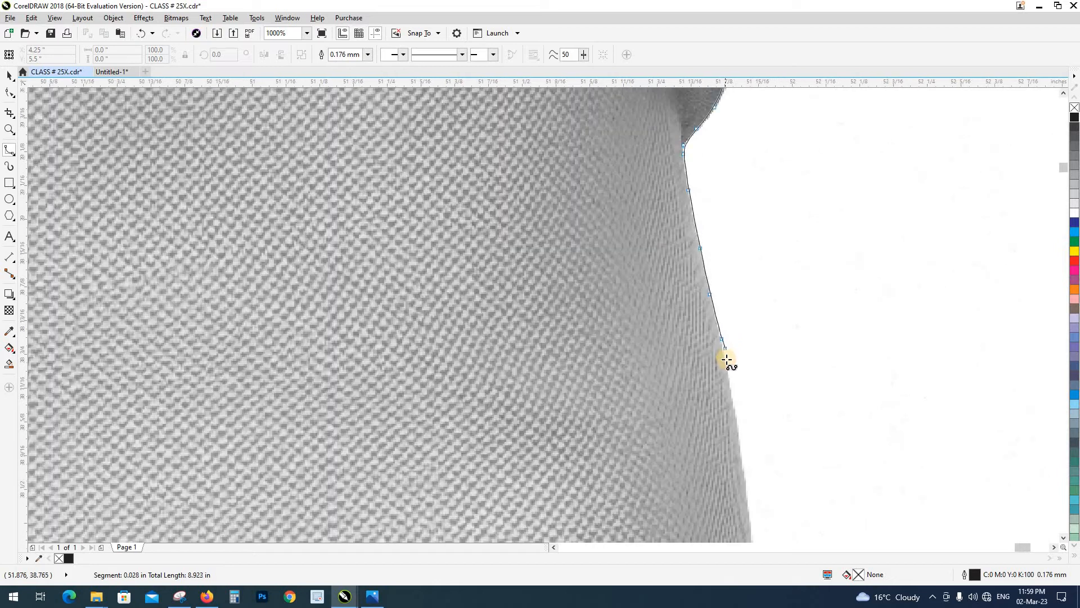
Trace the remaining side edge down past the hem seam to just above the T-shirt's bottom corner
left_click(725, 361)
left_click_drag(728, 373, 713, 229)
scroll(730, 305, "down", 1)
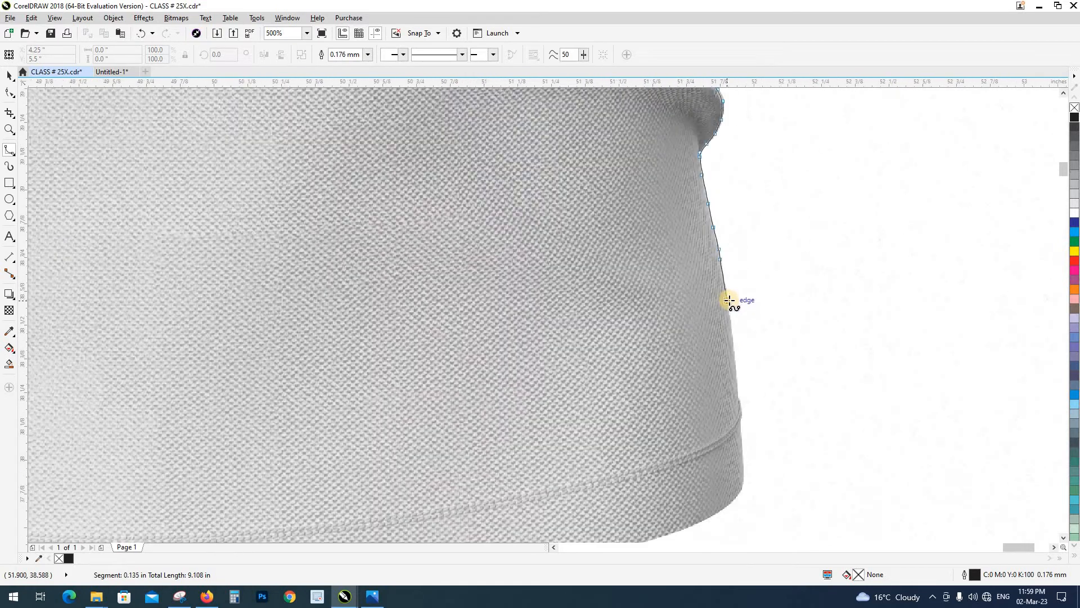
left_click(734, 362)
left_click(741, 398)
left_click(740, 426)
left_click(742, 457)
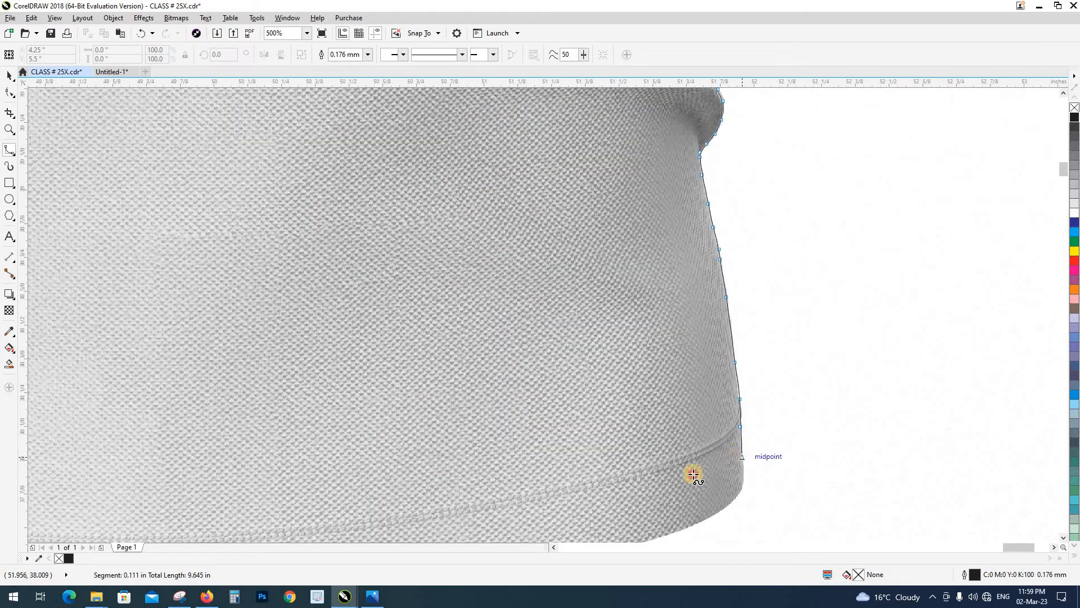
Close the curve by running it loosely across the shirt body and back up to its starting point beside the collar
left_click(688, 474)
scroll(588, 431, "down", 2)
left_click(506, 407)
left_click(493, 317)
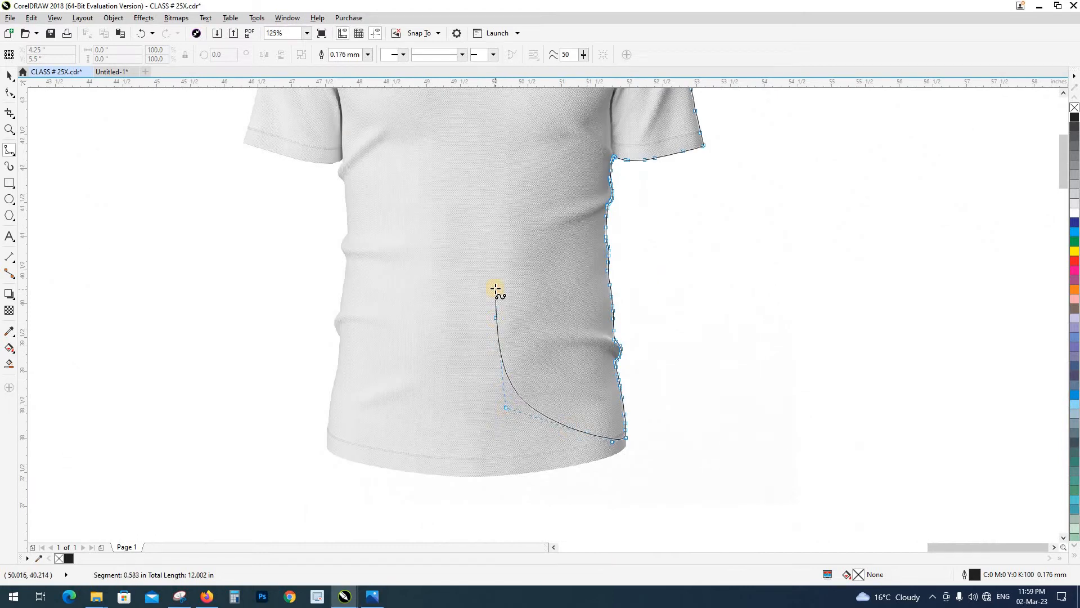
scroll(494, 295, "down", 1)
left_click(516, 239)
scroll(523, 174, "up", 2)
left_click(551, 202)
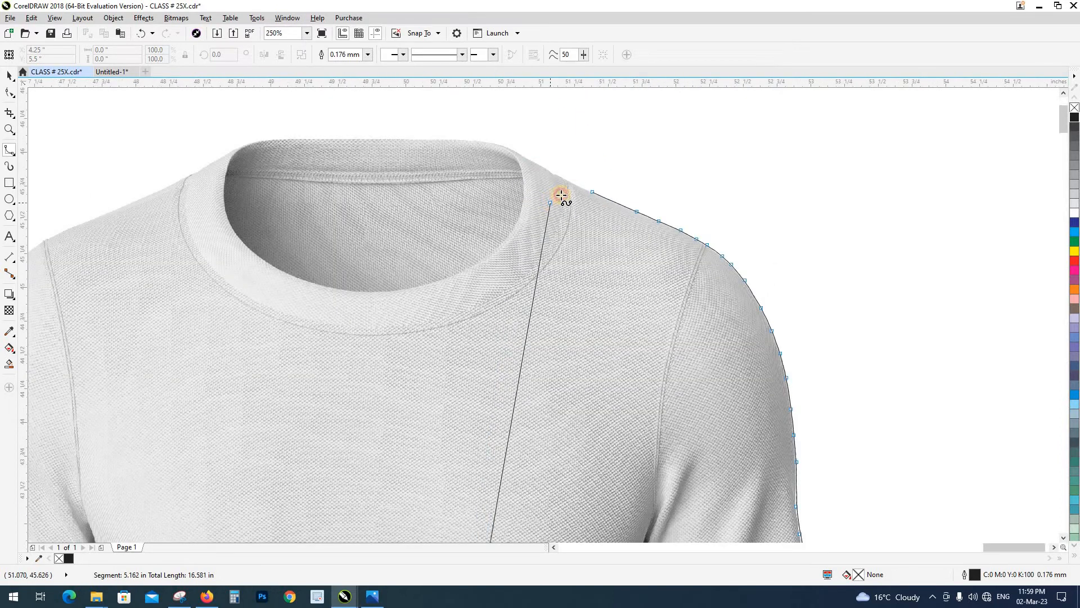
left_click(588, 190)
scroll(574, 174, "down", 1)
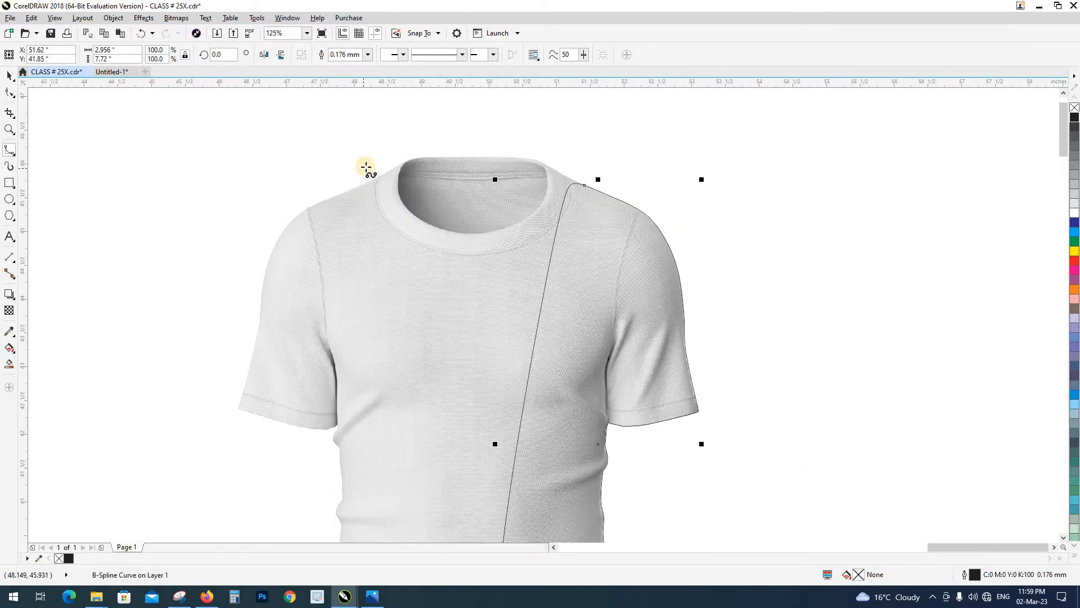
Delete the partial half-shirt trace, and give the ready-made full T-shirt curve a black outline
scroll(500, 233, "down", 1)
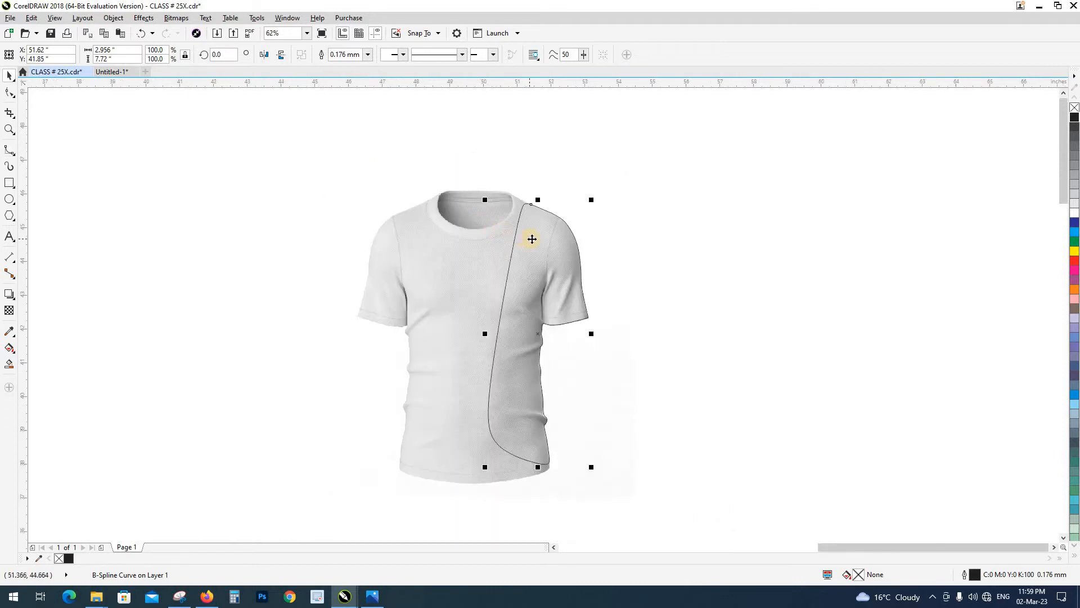
key("Delete")
left_click(534, 238)
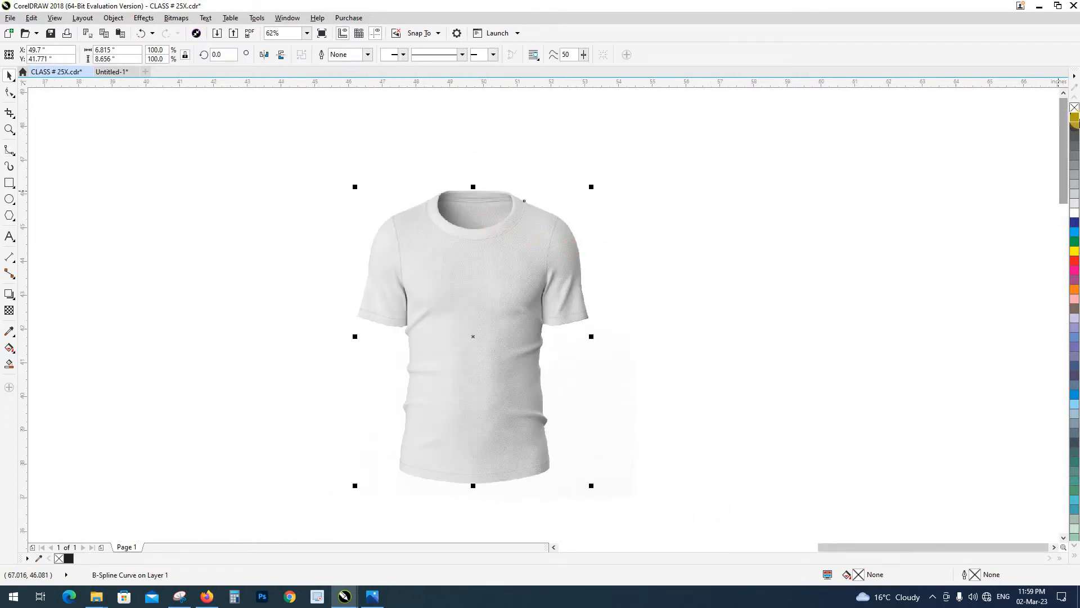
right_click(1074, 119)
left_click(330, 233)
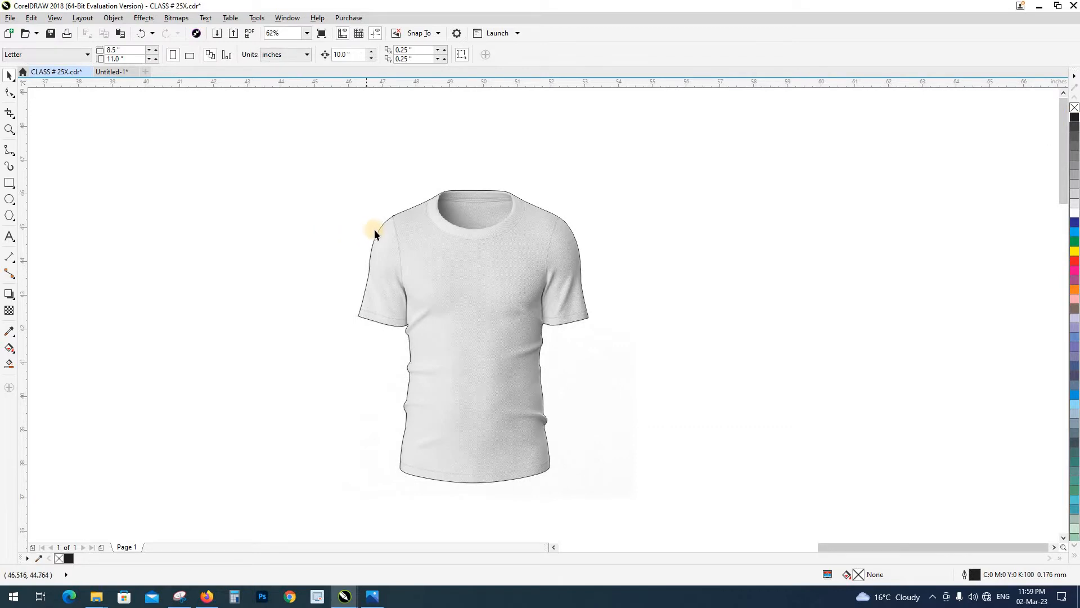
Inspect how the full outline follows the T-shirt's sleeves, side folds and hem
scroll(374, 231, "up", 1)
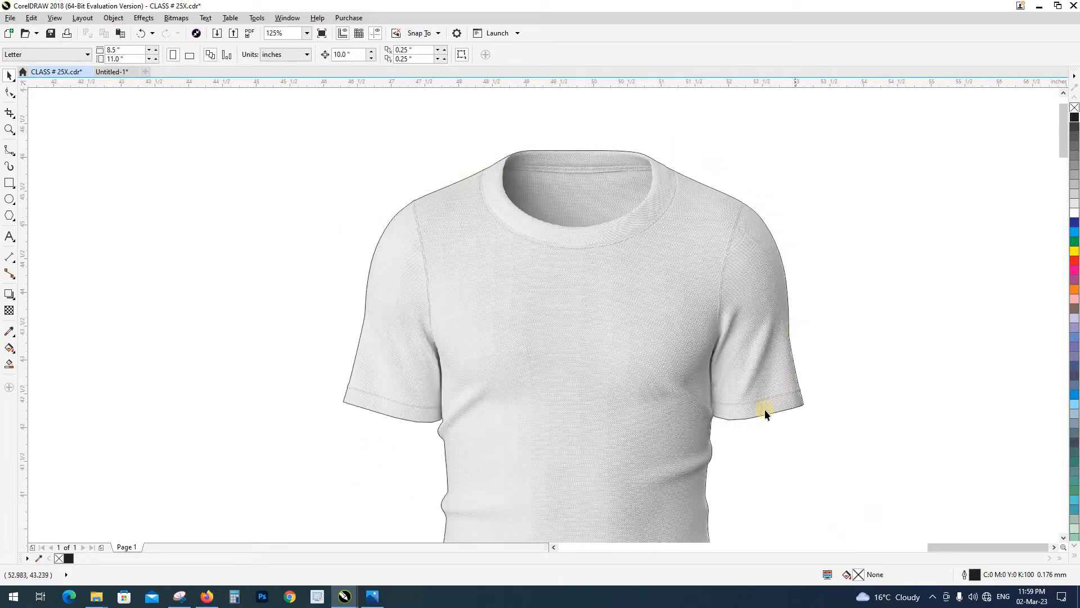
left_click_drag(722, 434, 691, 156)
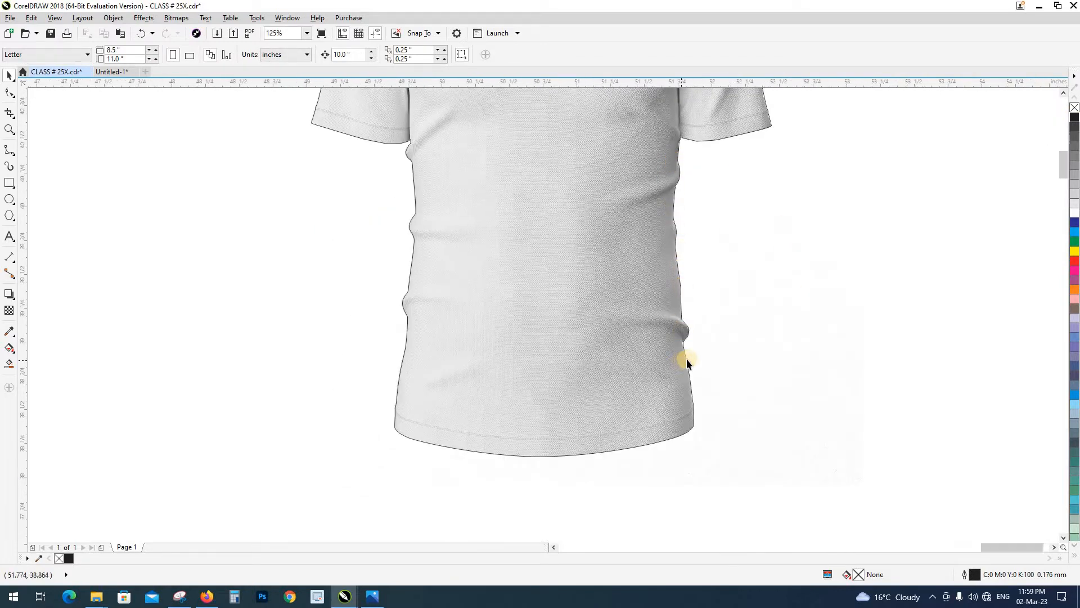
scroll(687, 338, "up", 1)
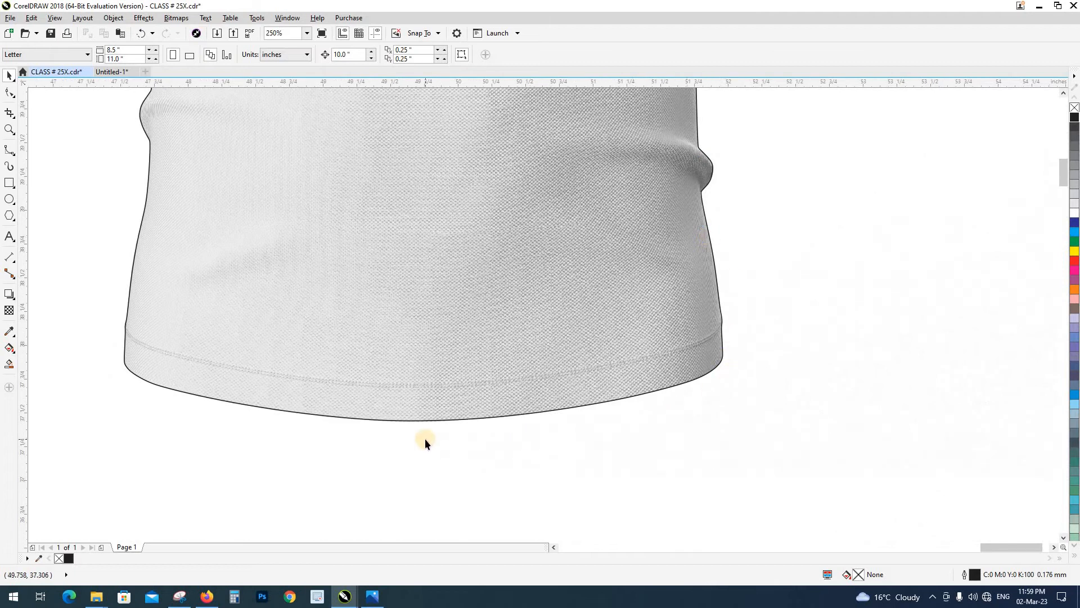
scroll(234, 289, "down", 2)
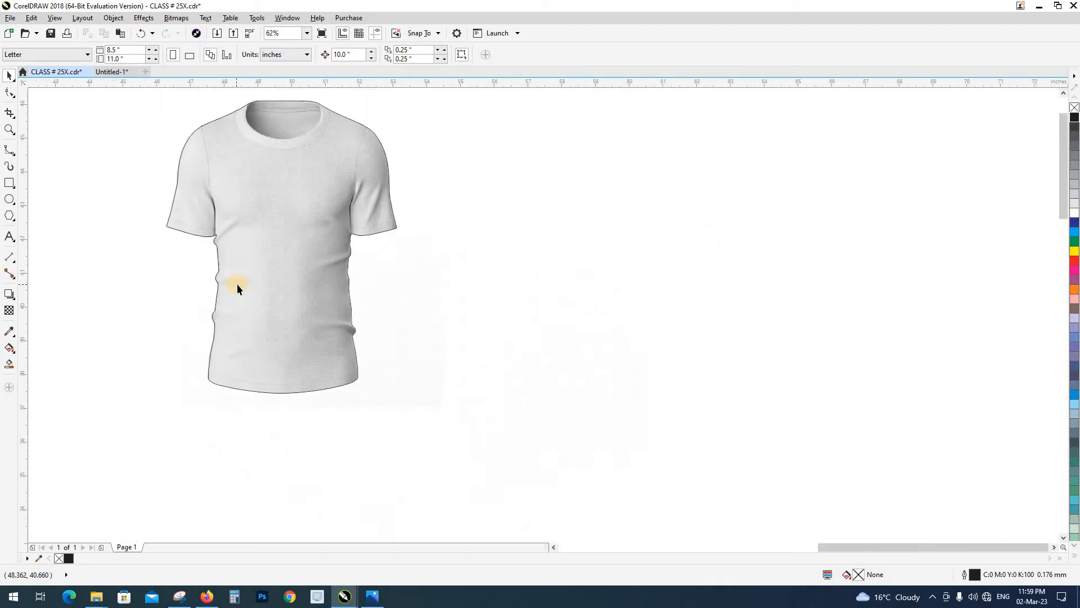
left_click_drag(255, 268, 332, 394)
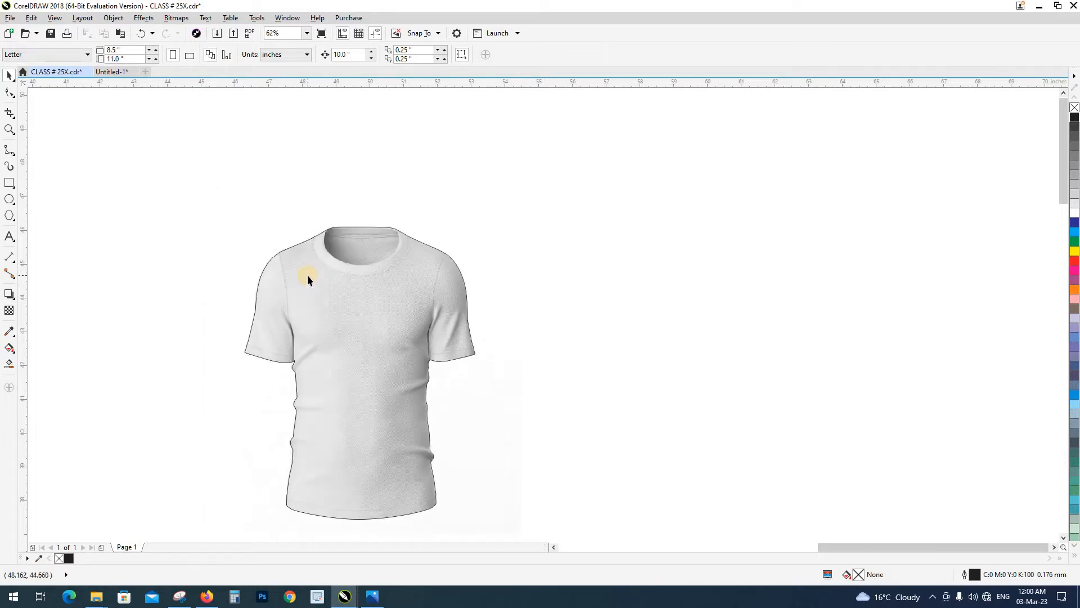
Select the T-shirt image together with the full outline curve and intersect them
left_click_drag(304, 280, 434, 285)
key("ctrl+z")
left_click(311, 205, "shift")
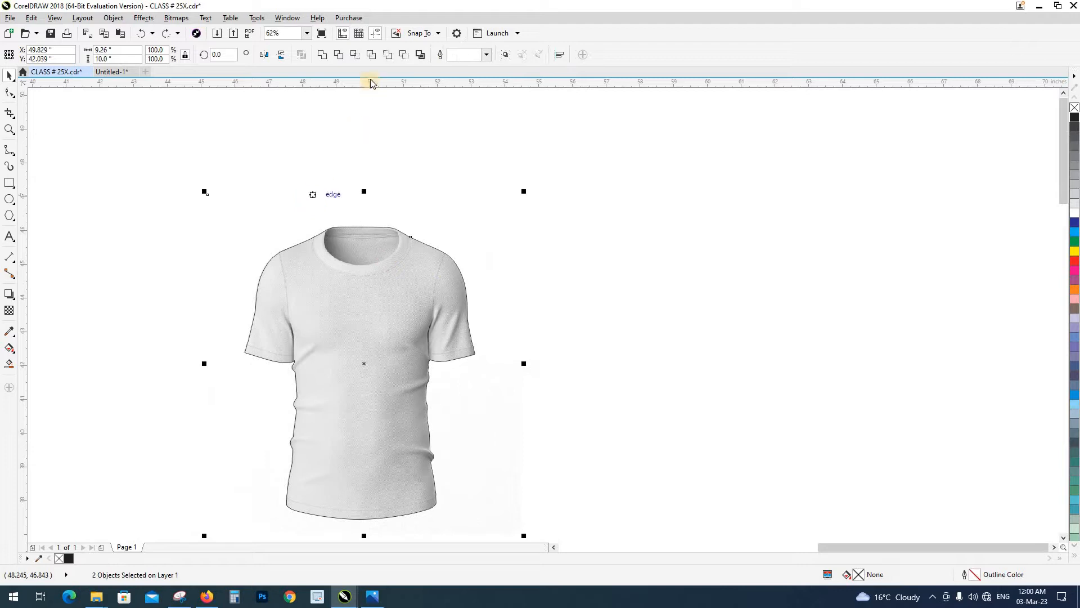
left_click(359, 57)
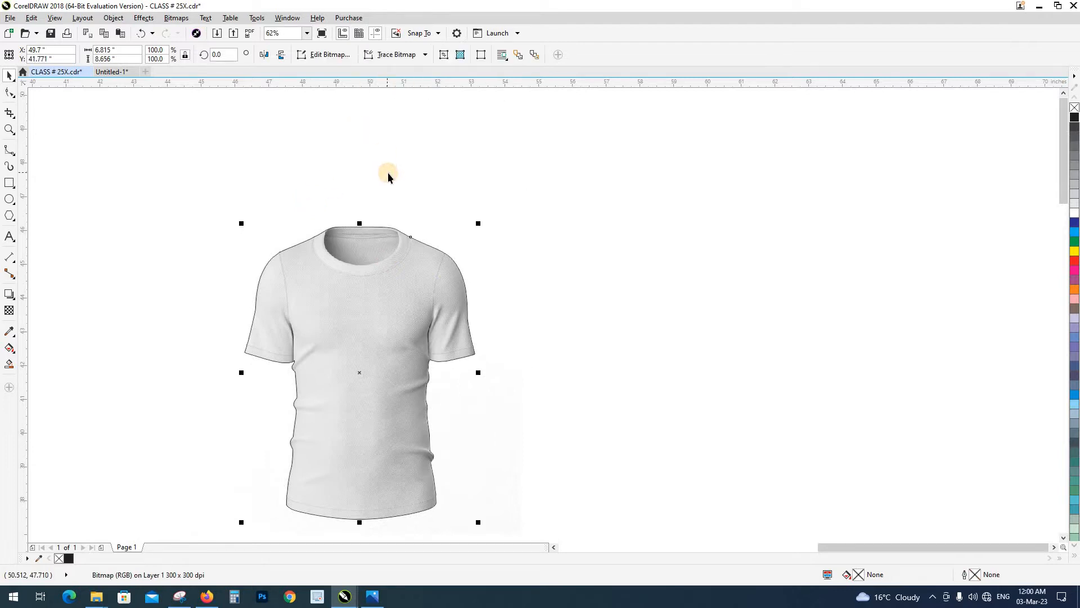
Move the intersected T-shirt image 10 inches to the right
key("shift+n")
type("1")
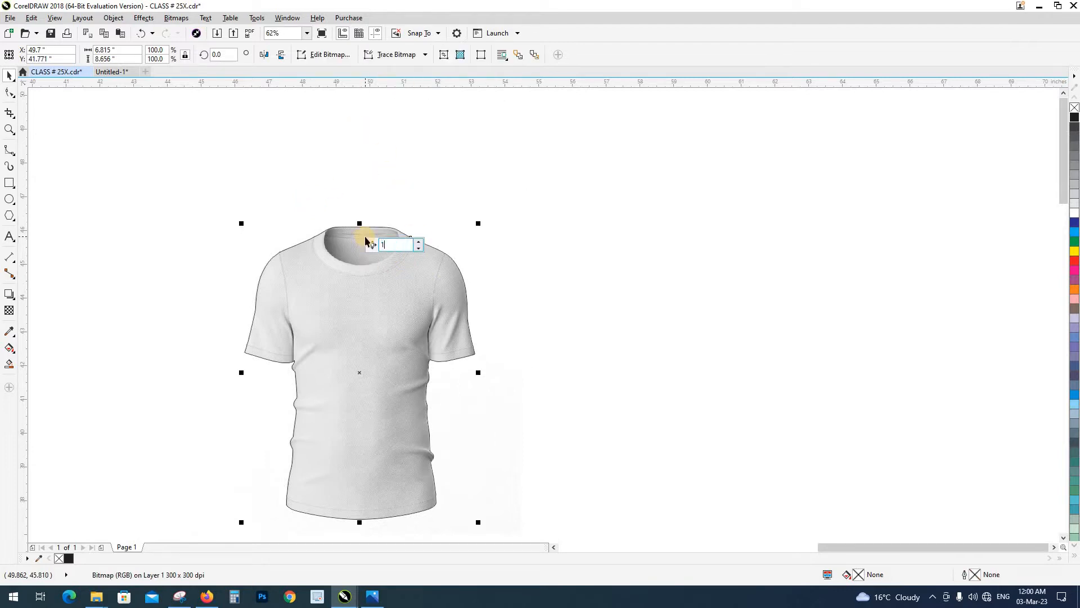
type("0")
key("Return")
key("Right")
left_click(489, 241)
left_click_drag(733, 322, 811, 262)
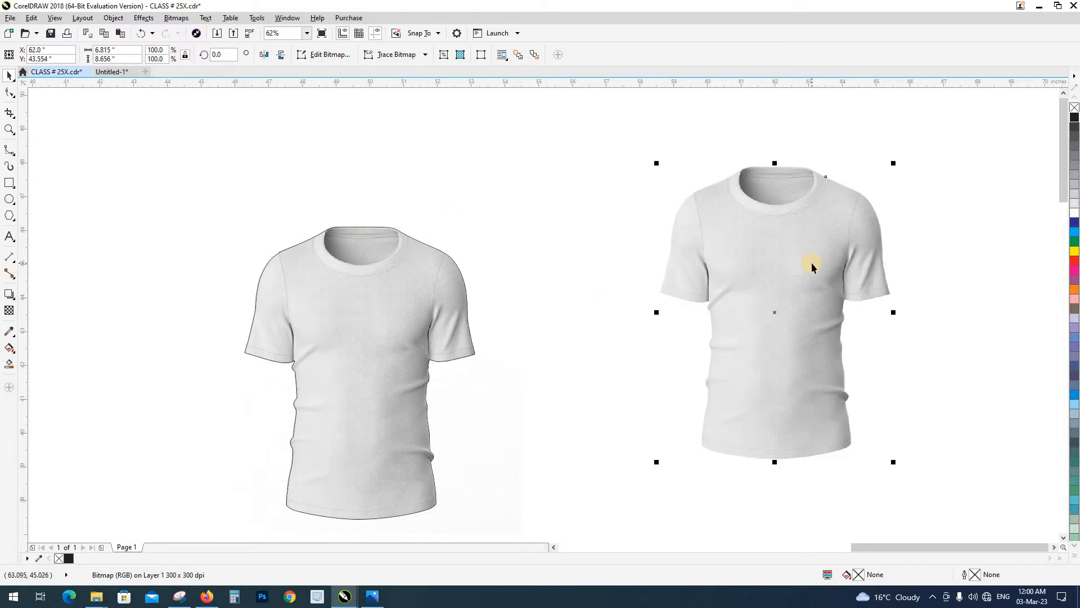
key("ctrl+z")
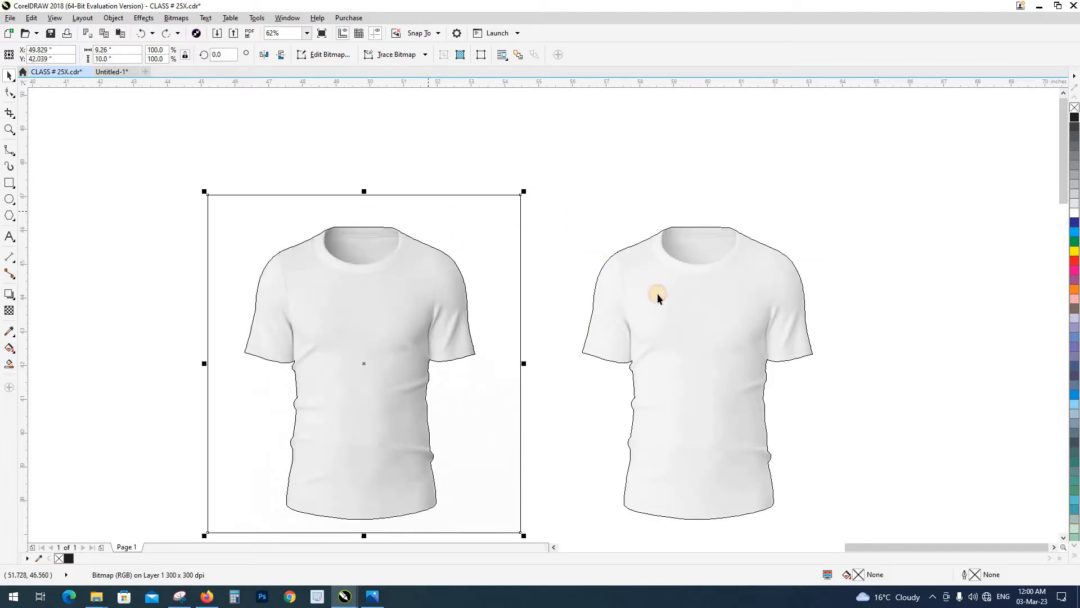
left_click_drag(423, 264, 437, 222)
key("ctrl+z")
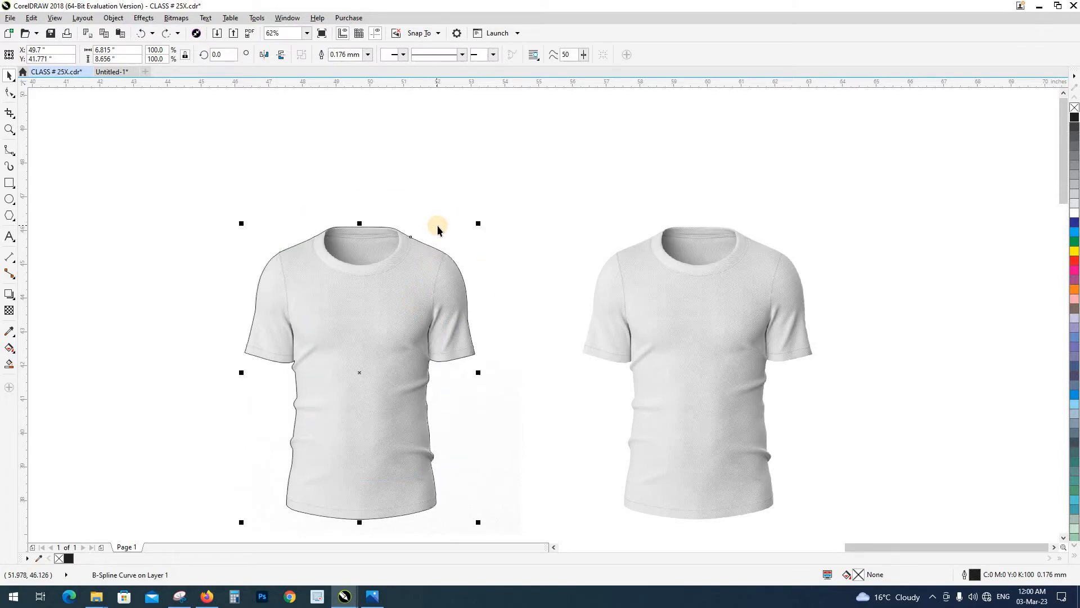
Move the outline curve 10 inches right onto the cut-out T-shirt, and delete the T-shirt images remaining at the original position
key("ctrl+shift+z")
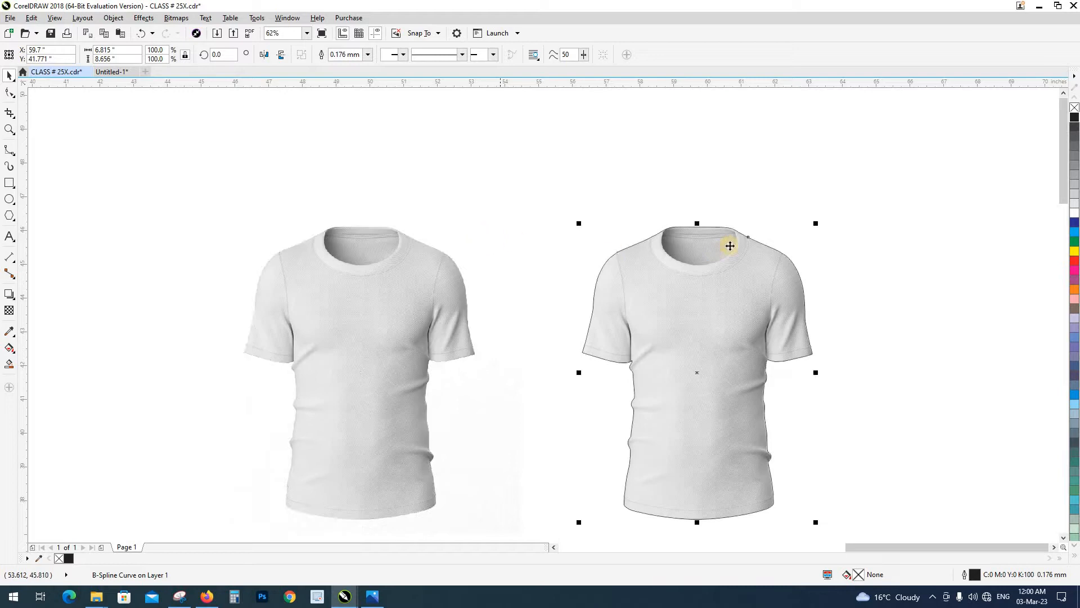
left_click(396, 266)
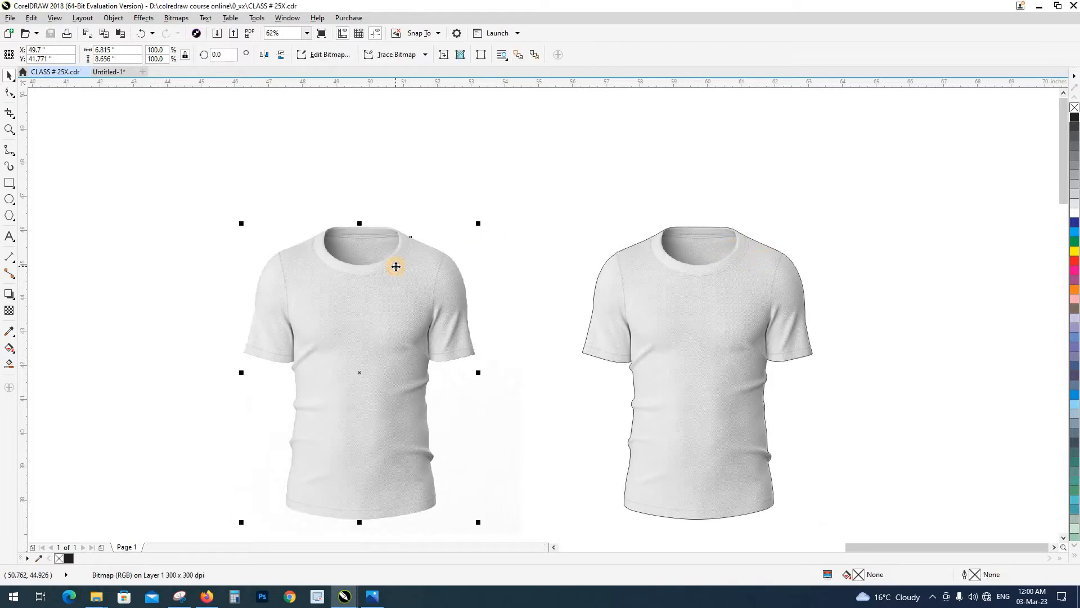
key("Delete")
left_click_drag(419, 285, 382, 272)
key("Delete")
left_click_drag(624, 316, 516, 290)
key("ctrl+z")
left_click_drag(751, 327, 660, 301)
left_click(767, 310)
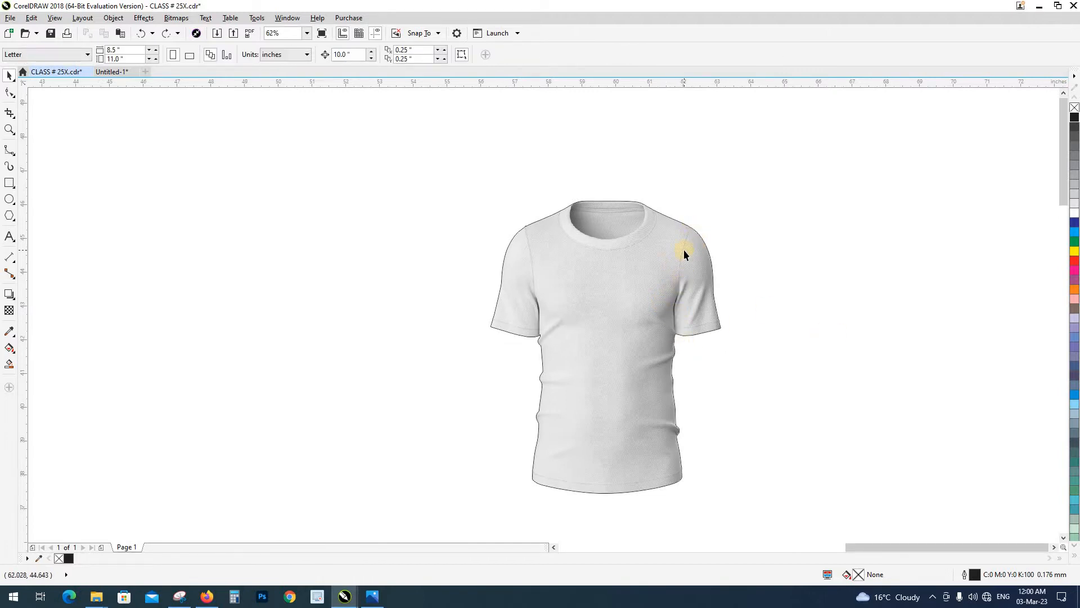
Examine the right-hand sleeve seam up close and, with the B-Spline tool ready, check the finished mockup reference image
scroll(683, 249, "up", 3)
scroll(689, 246, "down", 1)
scroll(697, 243, "up", 3)
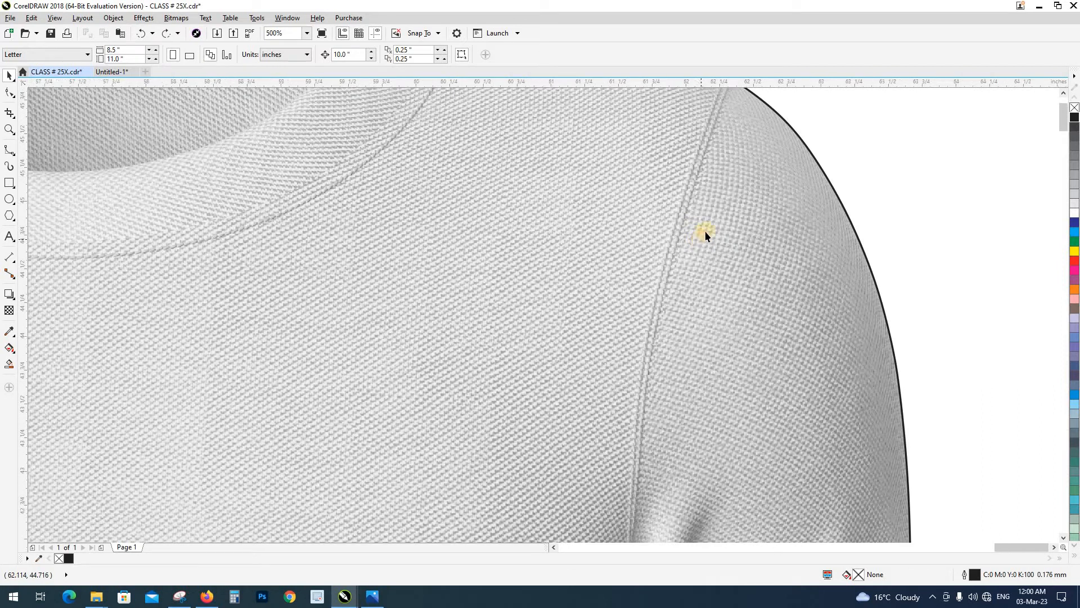
scroll(704, 230, "down", 4)
left_click(12, 150)
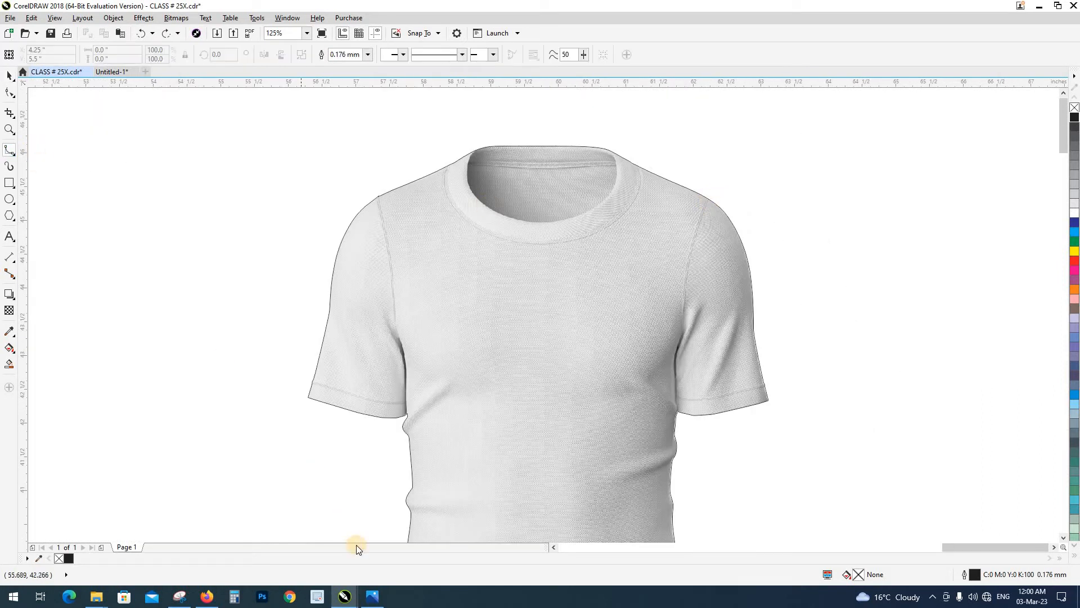
left_click(372, 597)
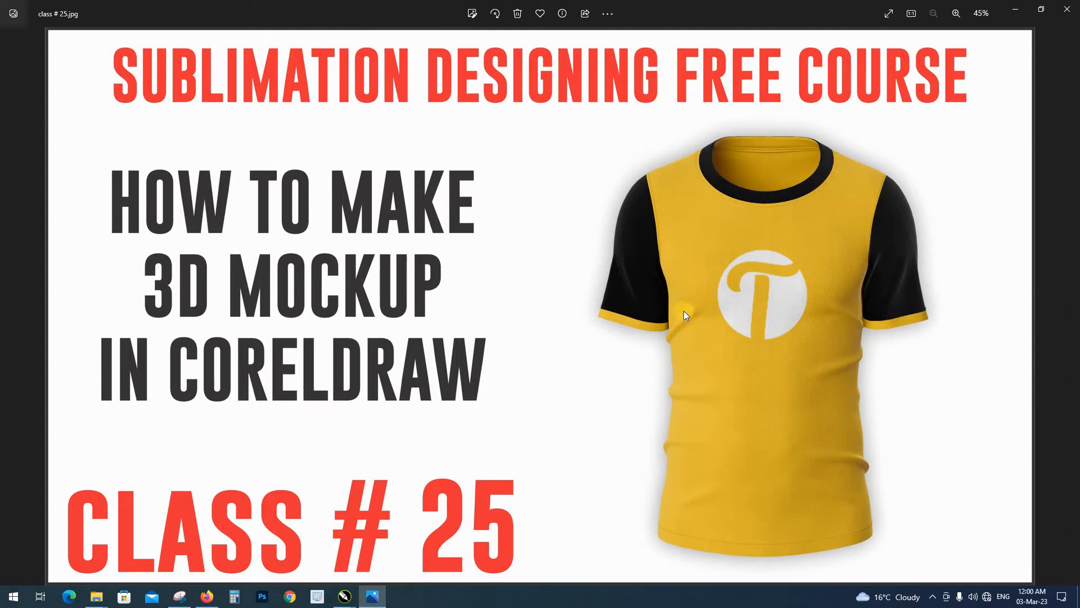
left_click(1014, 10)
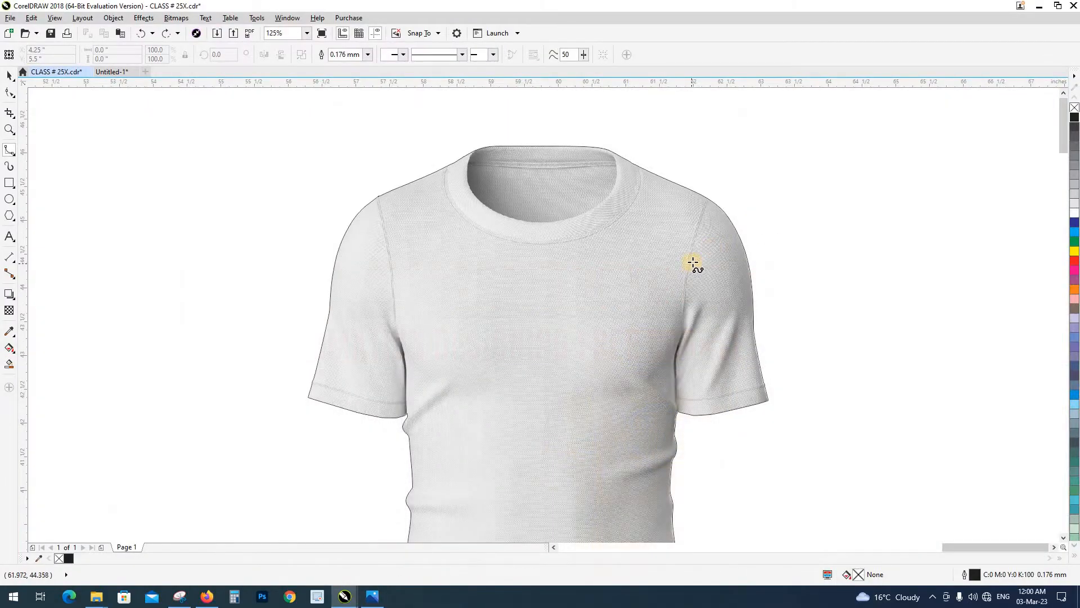
Trace the upper part of the right-hand sleeve seam with a B-spline, starting outside the outline above the shoulder
scroll(710, 201, "up", 8)
left_click(739, 128)
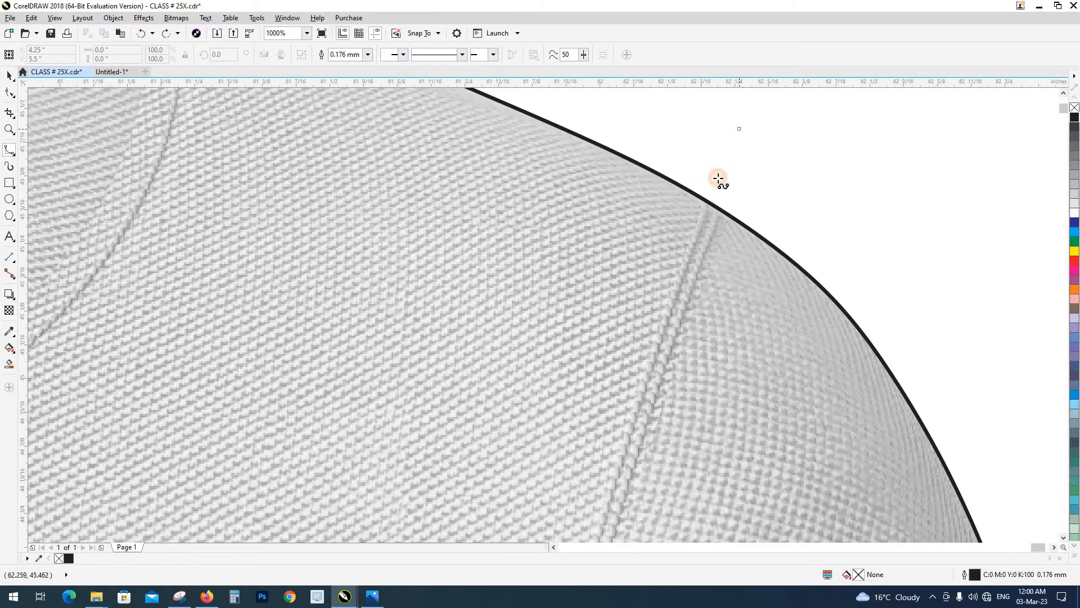
left_click(709, 192)
left_click(680, 270)
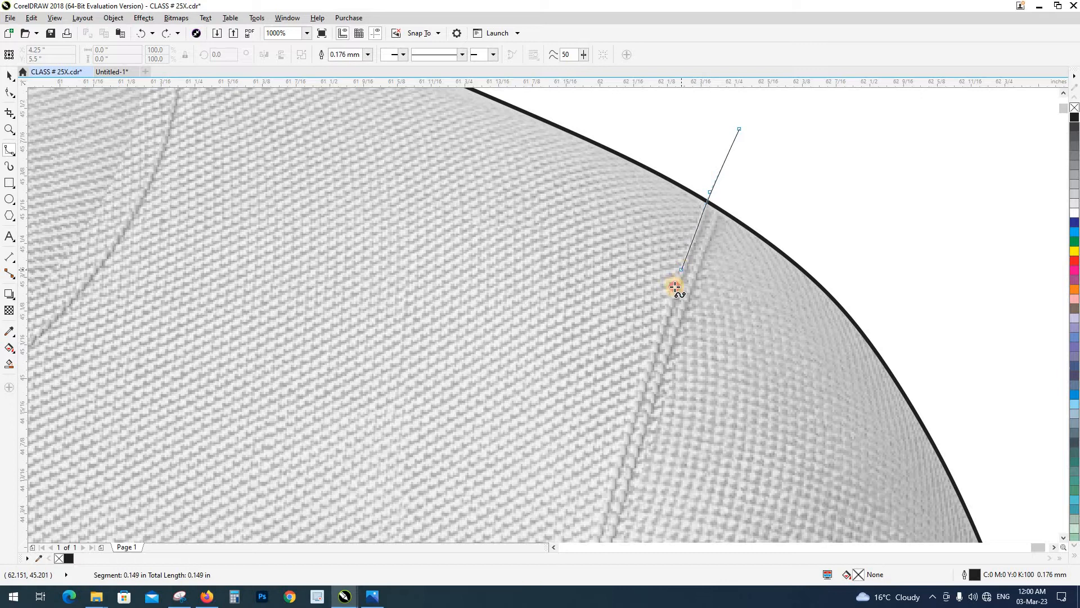
left_click(644, 380)
left_click(608, 496)
scroll(639, 258, "down", 3)
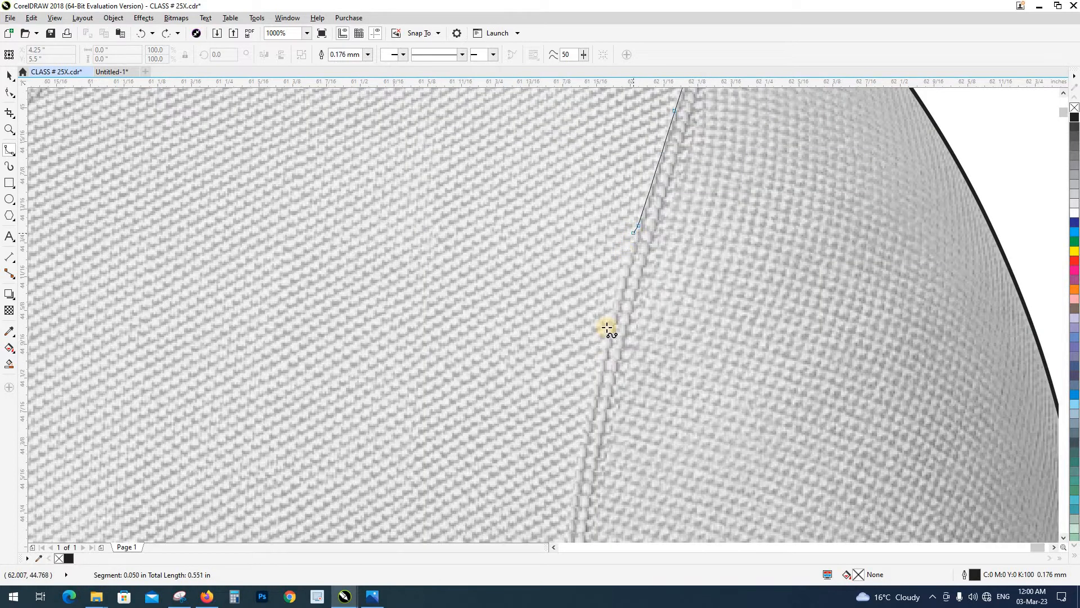
left_click(605, 343)
left_click(577, 476)
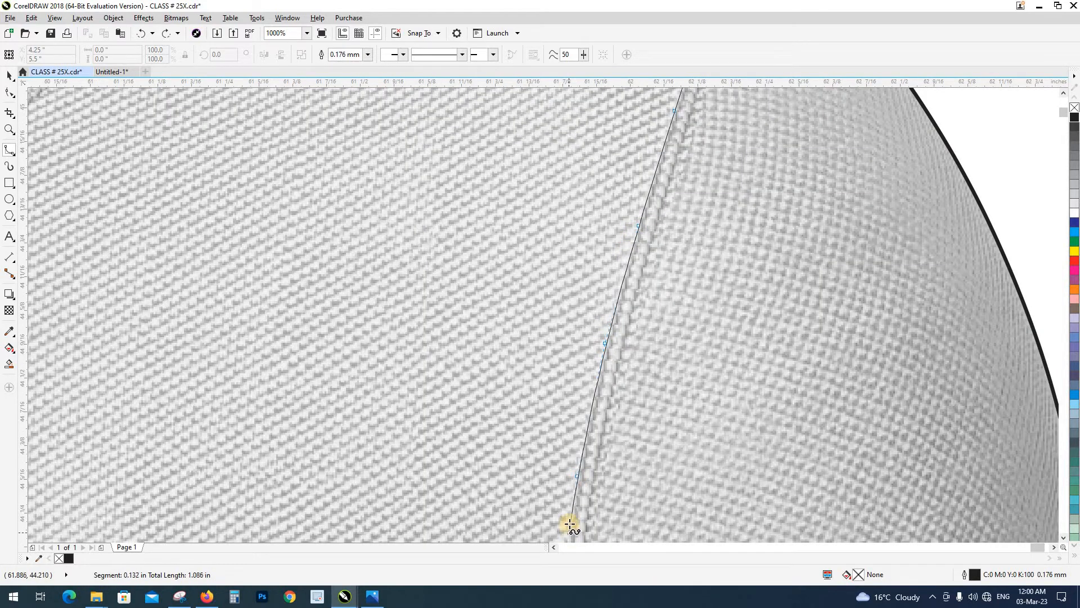
Continue the B-spline down the right-hand sleeve seam to the top of the dark armpit fold
scroll(576, 338, "down", 4)
left_click(572, 225)
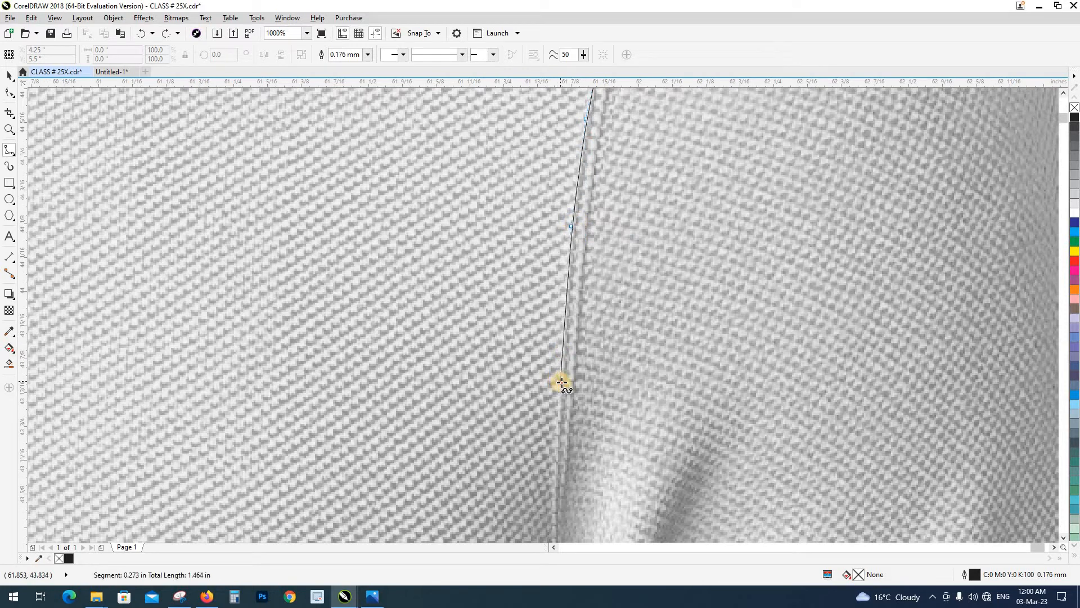
left_click(554, 481)
scroll(555, 312, "down", 3)
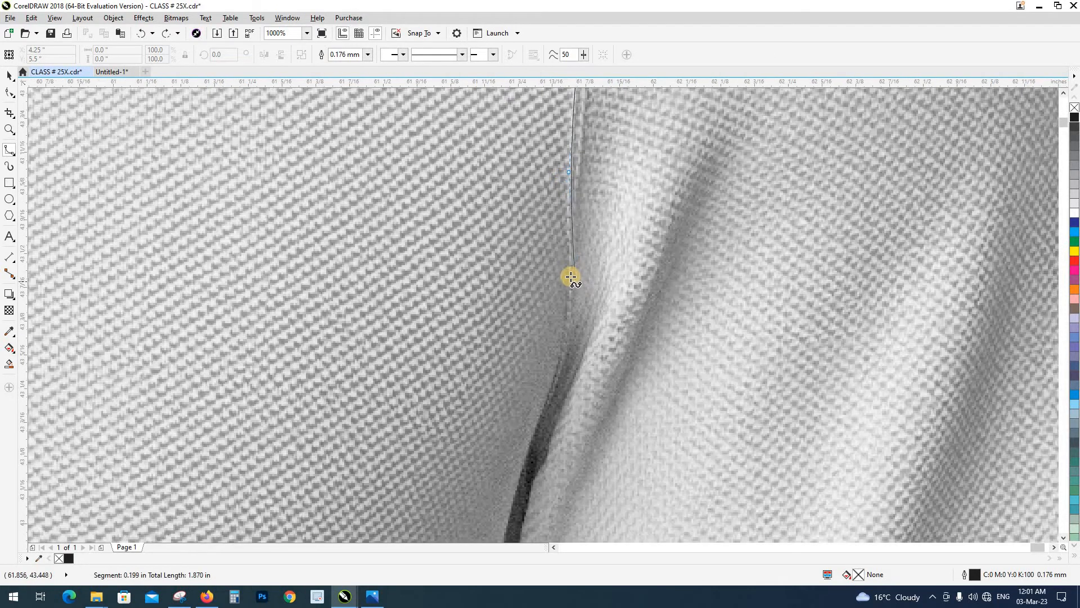
left_click(571, 275)
left_click(563, 349)
left_click(539, 421)
scroll(571, 160, "down", 1)
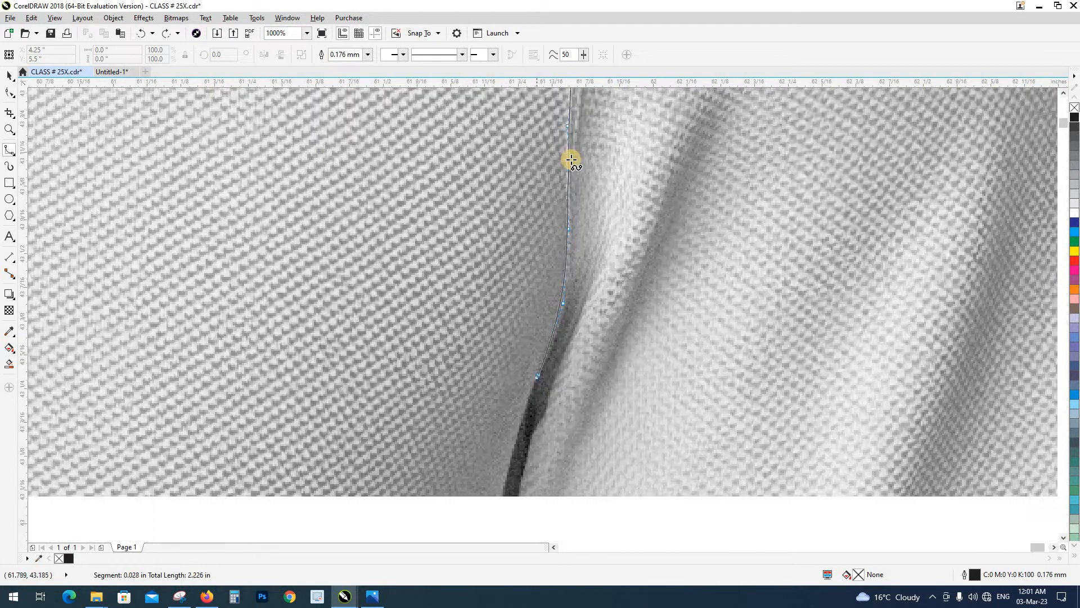
Continue the B-spline along the dark armpit fold between the body and the right-hand sleeve
scroll(571, 160, "down", 3)
left_click(558, 214)
left_click(549, 294)
left_click(555, 347)
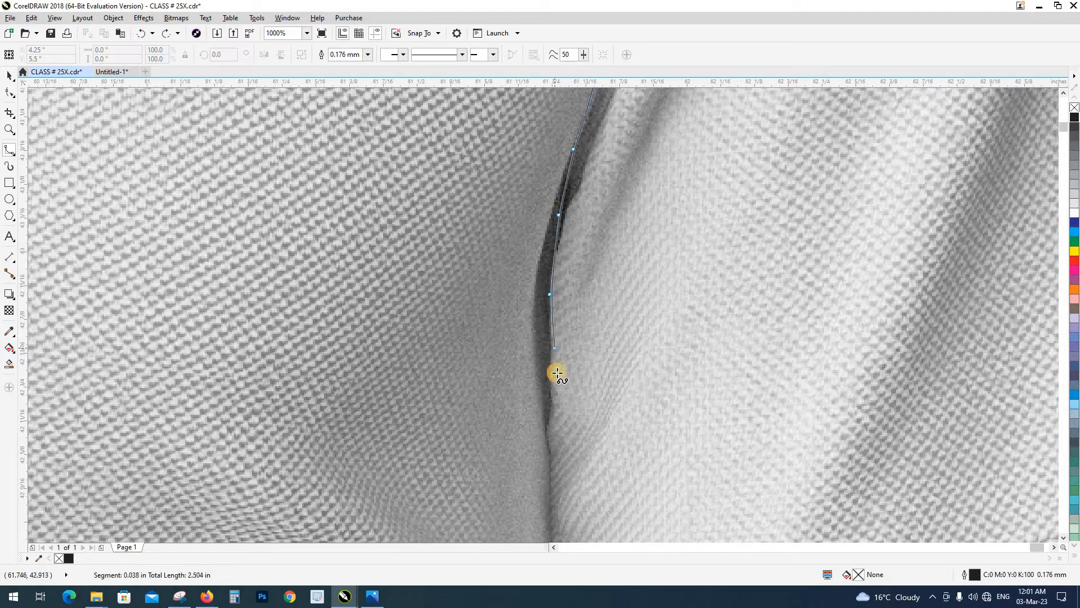
left_click(551, 379)
left_click(547, 434)
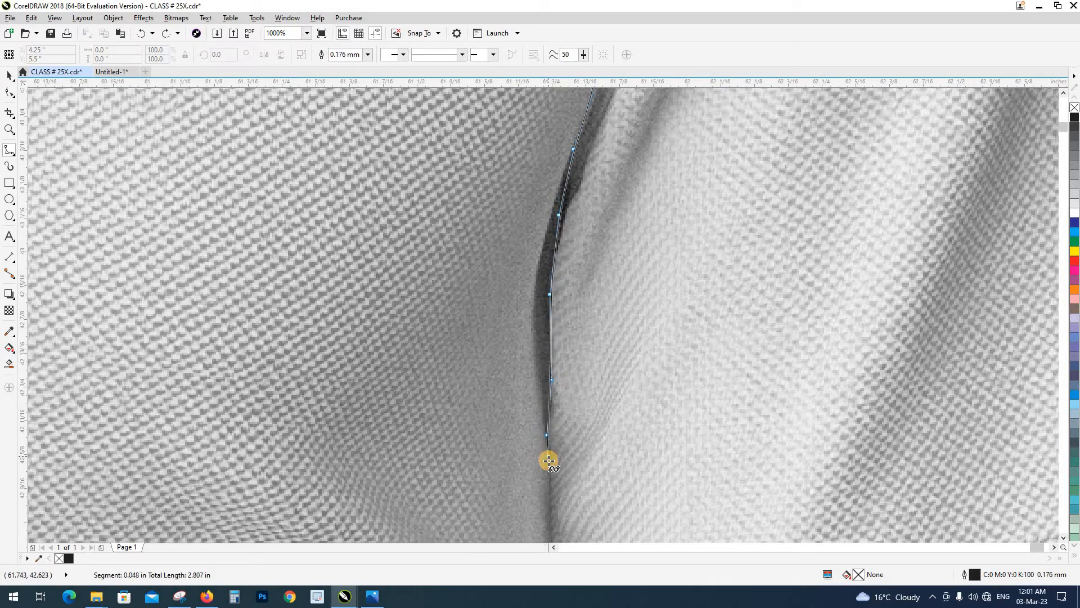
left_click(549, 462)
Trace past the right-hand sleeve's cuff stitching down to just outside the corner where the cuff meets the body
scroll(540, 366, "down", 5)
left_click(543, 278)
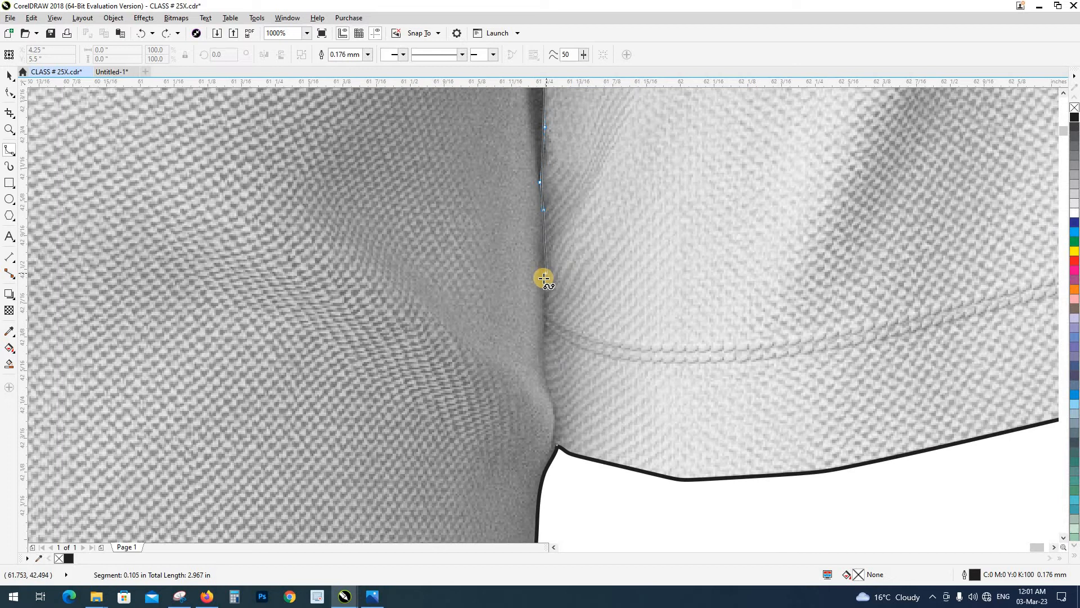
left_click(547, 328)
left_click(543, 358)
left_click(549, 390)
left_click(555, 406)
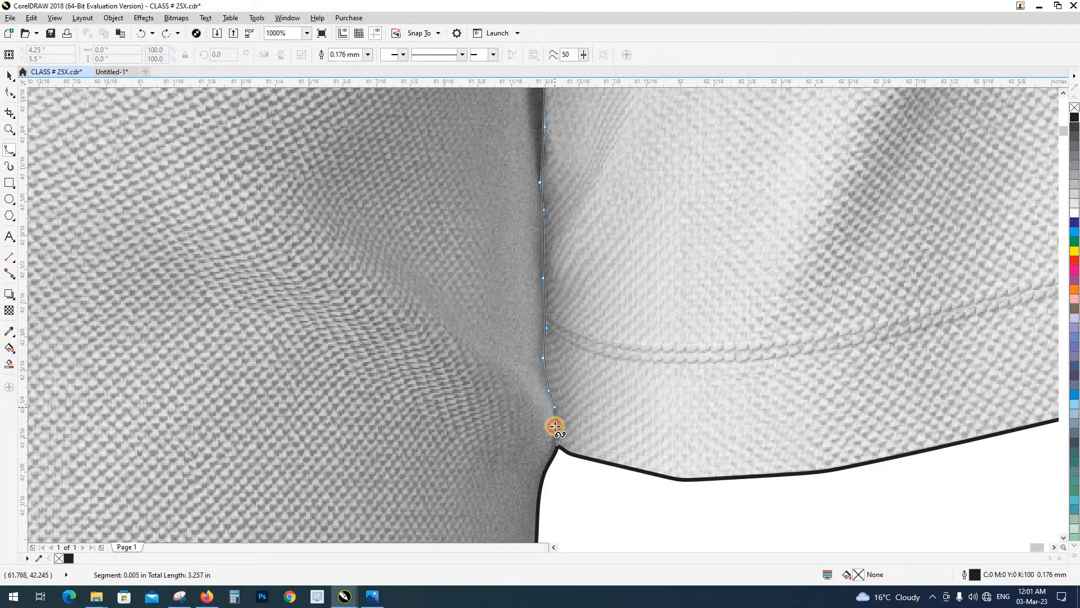
left_click(556, 427)
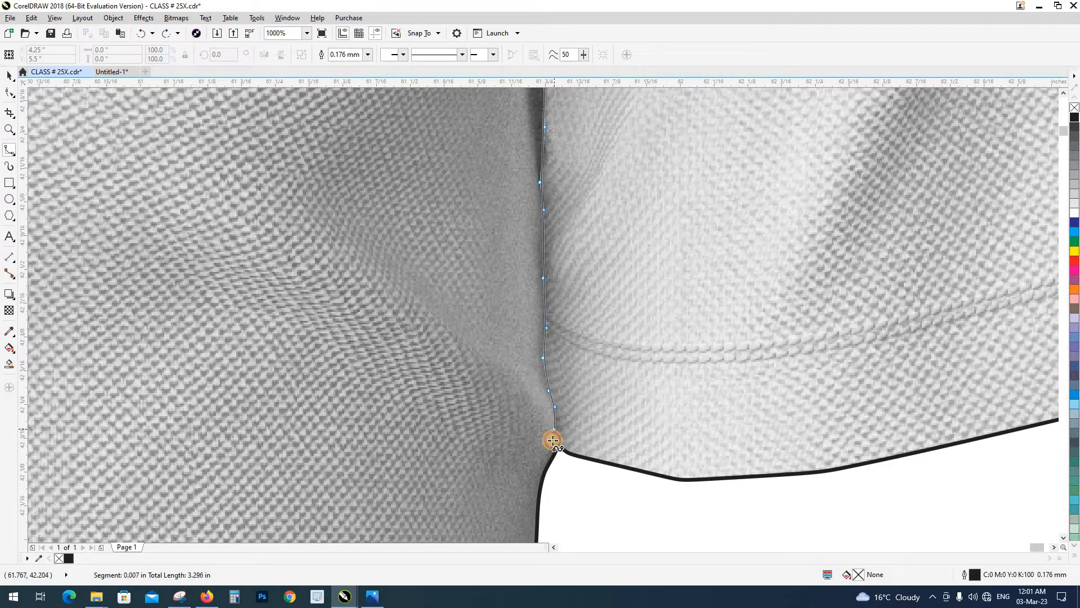
left_click(567, 467)
Close the B-spline with a wide loop around the outside of the right-hand sleeve back to its start above the shoulder
scroll(544, 417, "down", 3)
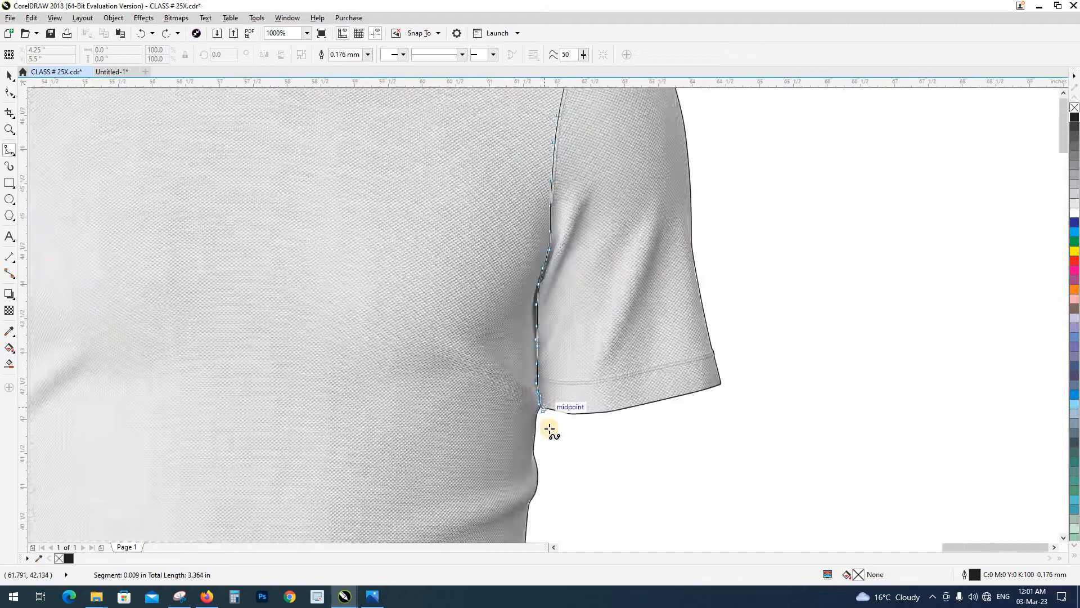
left_click(554, 439)
left_click(687, 465)
left_click(768, 339)
left_click(575, 184)
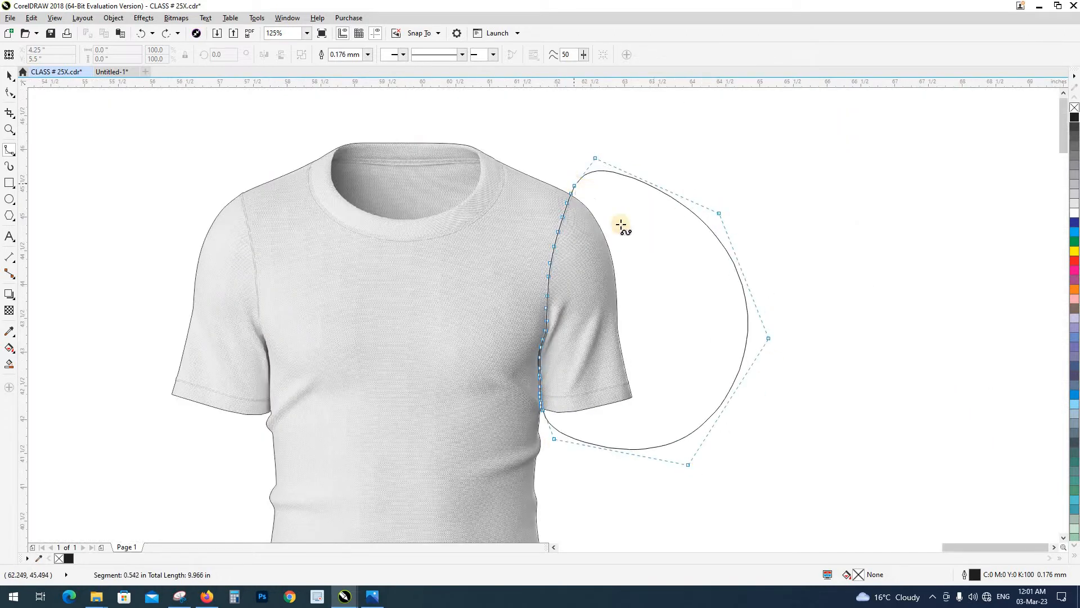
Intersect the closed B-spline with the T-shirt outline to make the right-hand sleeve shape, and delete the leftover B-spline
key("space")
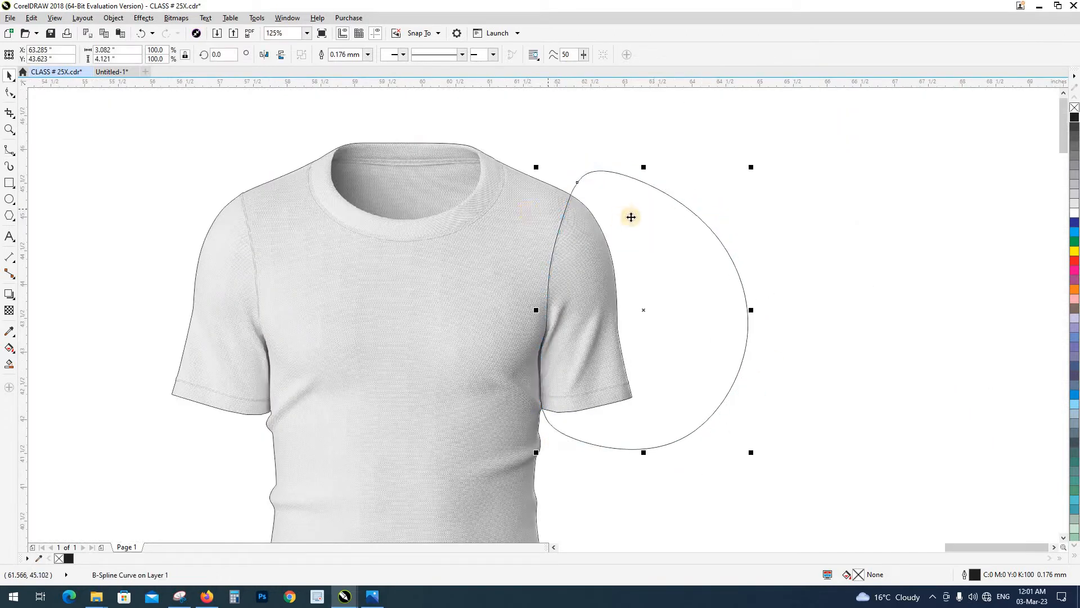
left_click(512, 204, "shift")
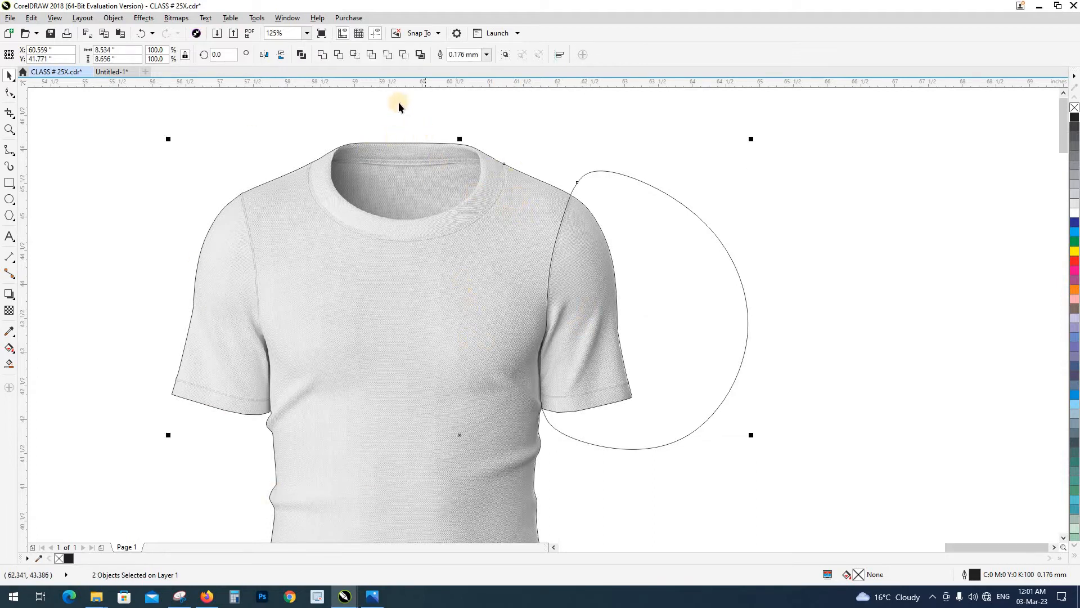
left_click(355, 54)
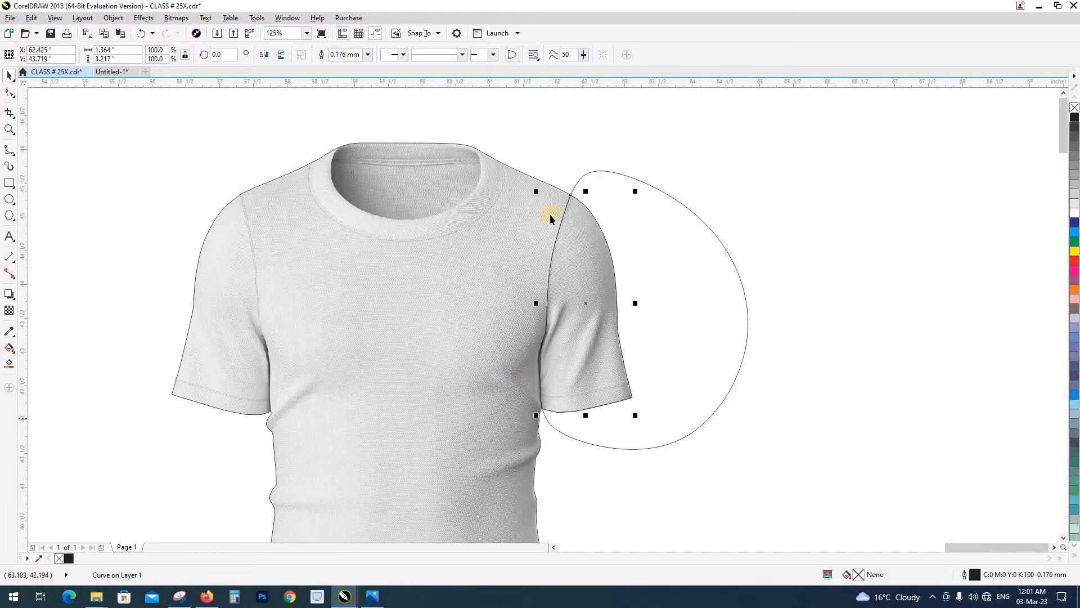
left_click(715, 175)
left_click_drag(684, 293, 862, 236)
key("Delete")
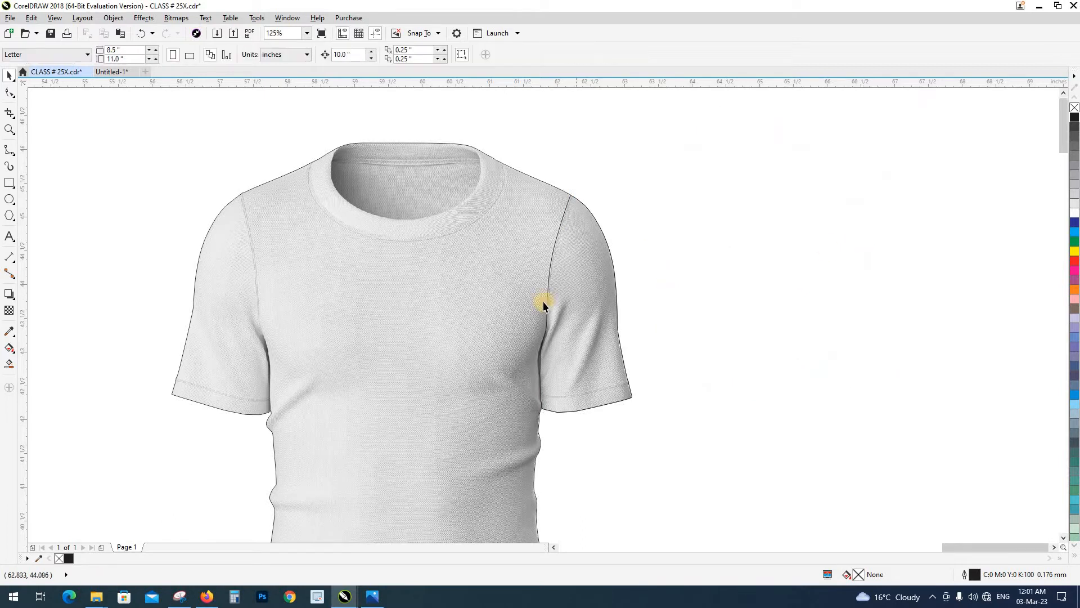
Try moving the right-hand sleeve shape off the T-shirt, undo the move, and check its fit along the seam
left_click_drag(570, 291, 782, 227)
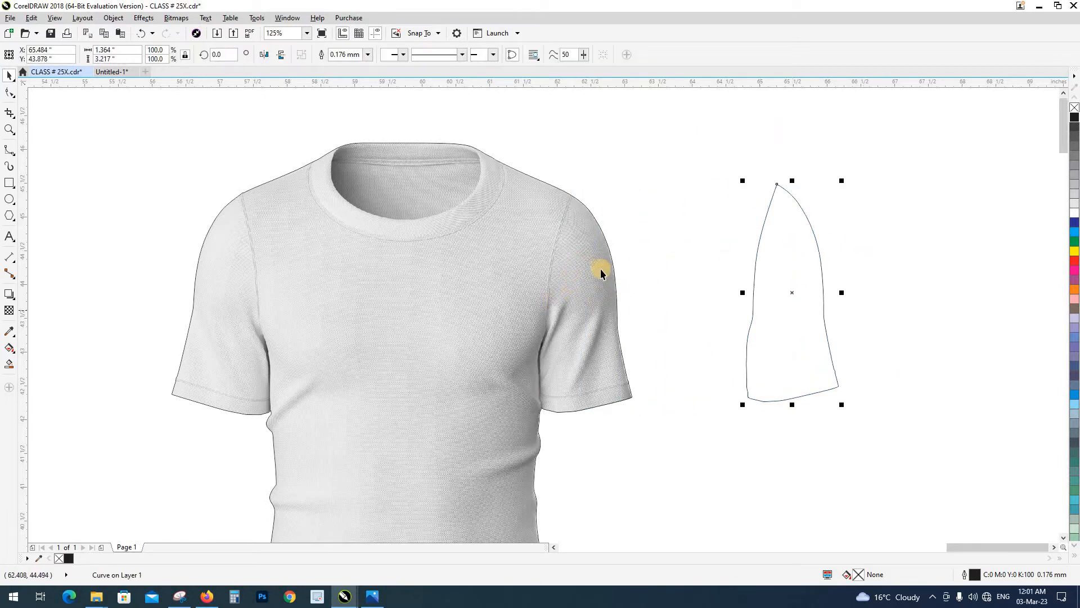
key("ctrl+z")
scroll(595, 241, "up", 4)
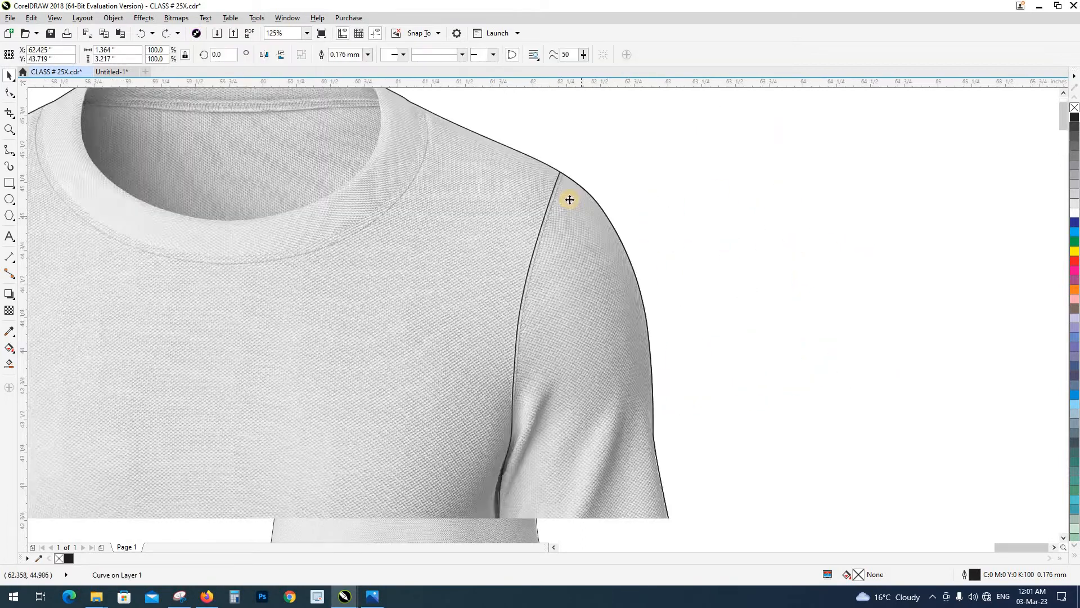
scroll(653, 303, "down", 4)
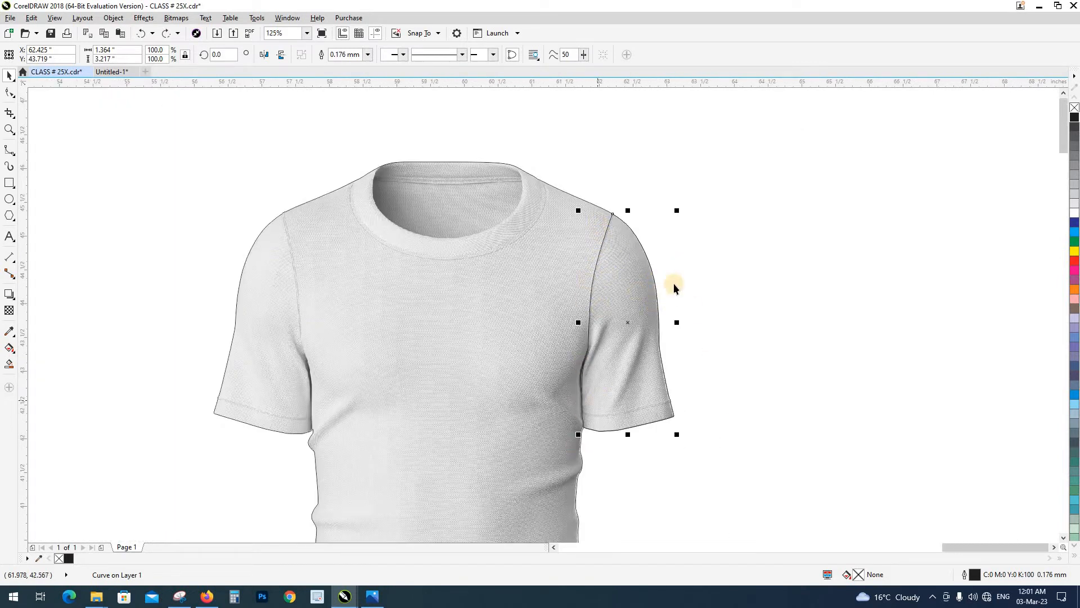
Start a new B-spline above the left-hand shoulder and bring it across the outline onto the top of the sleeve seam
left_click_drag(357, 264, 500, 227)
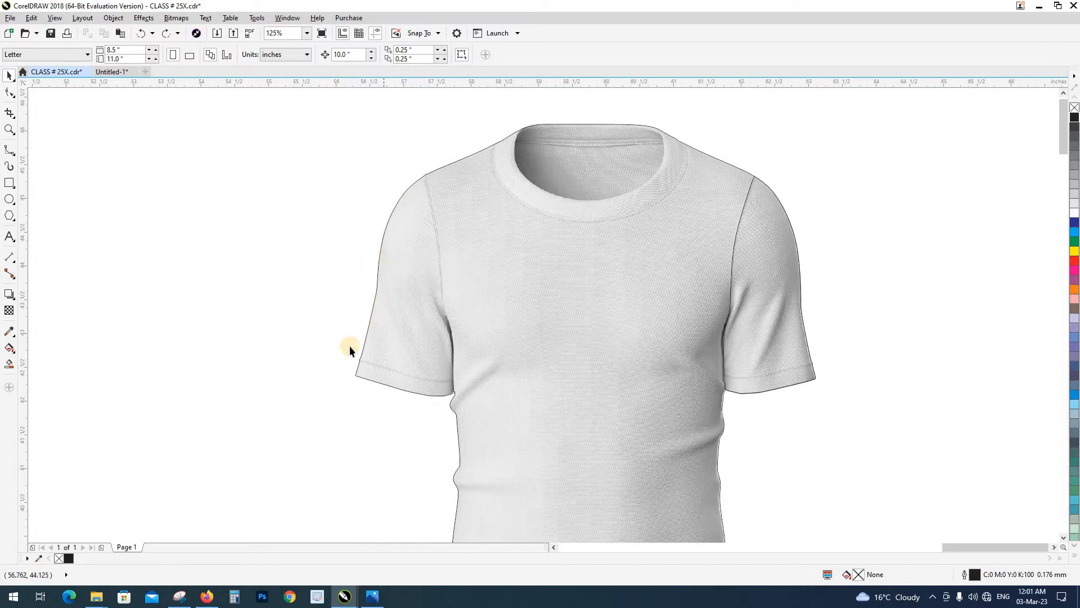
scroll(427, 188, "up", 2)
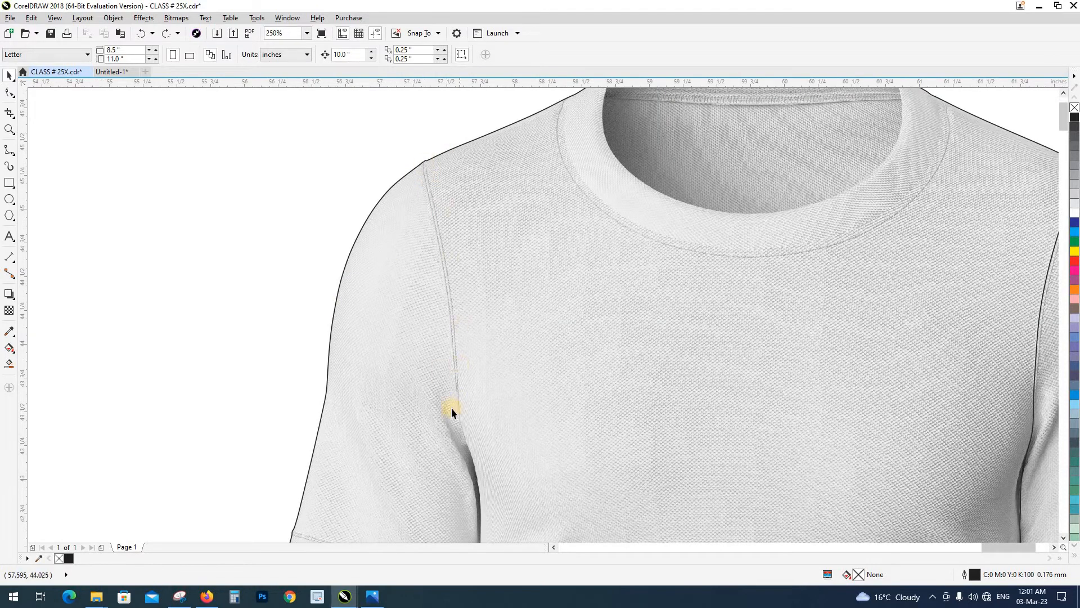
left_click(7, 152)
scroll(416, 248, "up", 2)
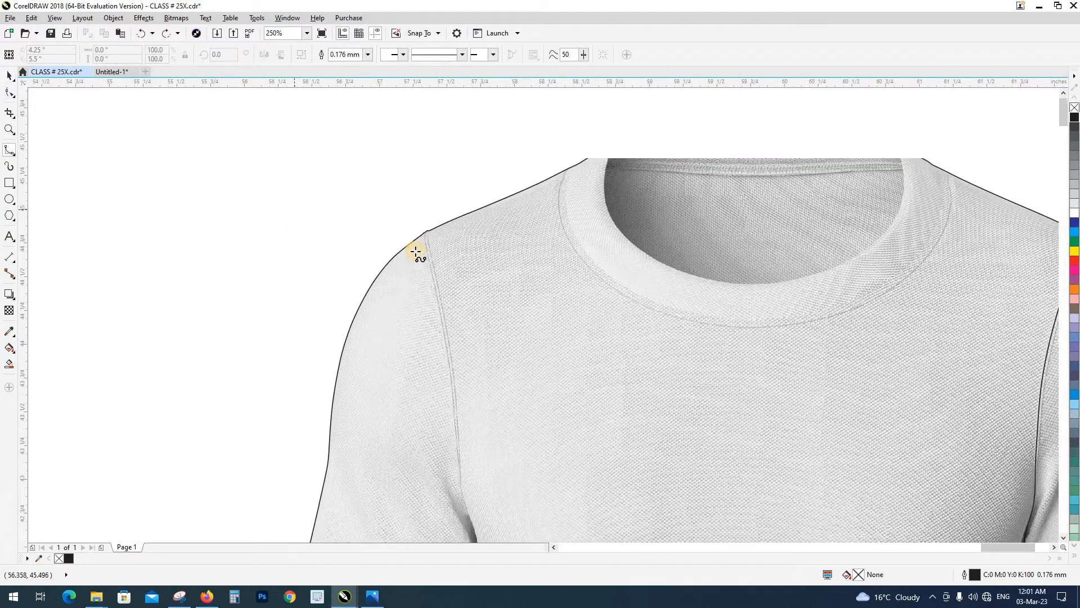
left_click(438, 133)
left_click(437, 225)
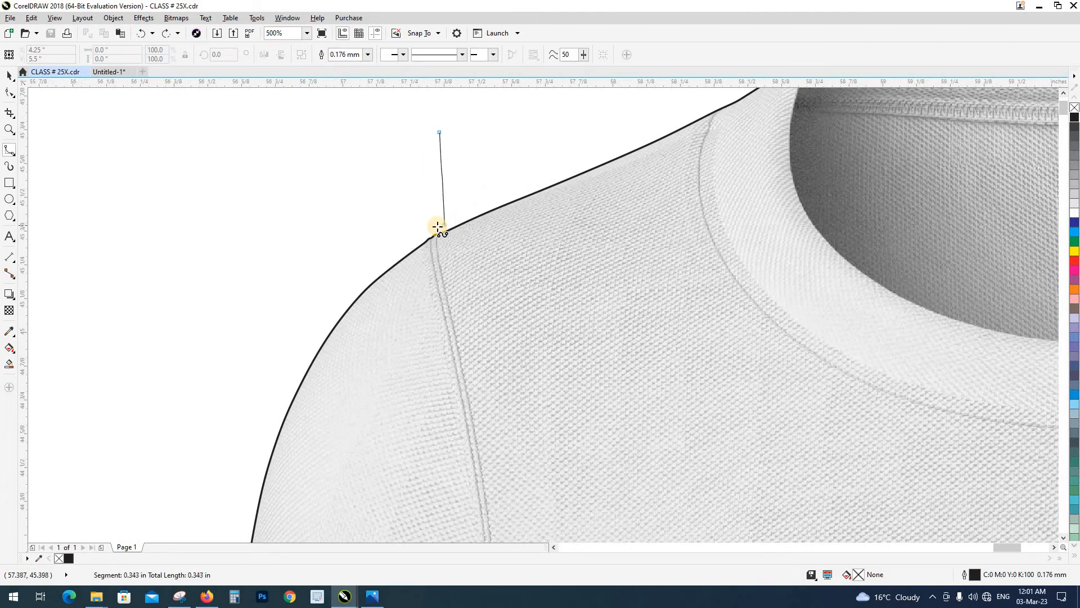
scroll(436, 252, "up", 2)
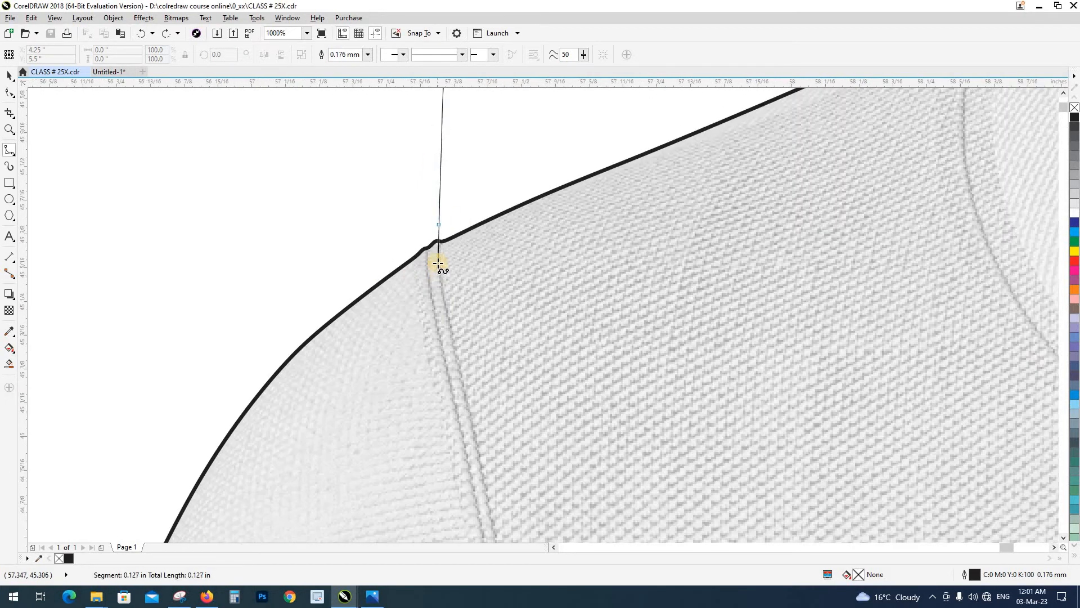
left_click(453, 336)
Continue the B-spline down the left-hand sleeve seam to just above the armpit fold
scroll(451, 335, "up", 1)
scroll(422, 206, "down", 3)
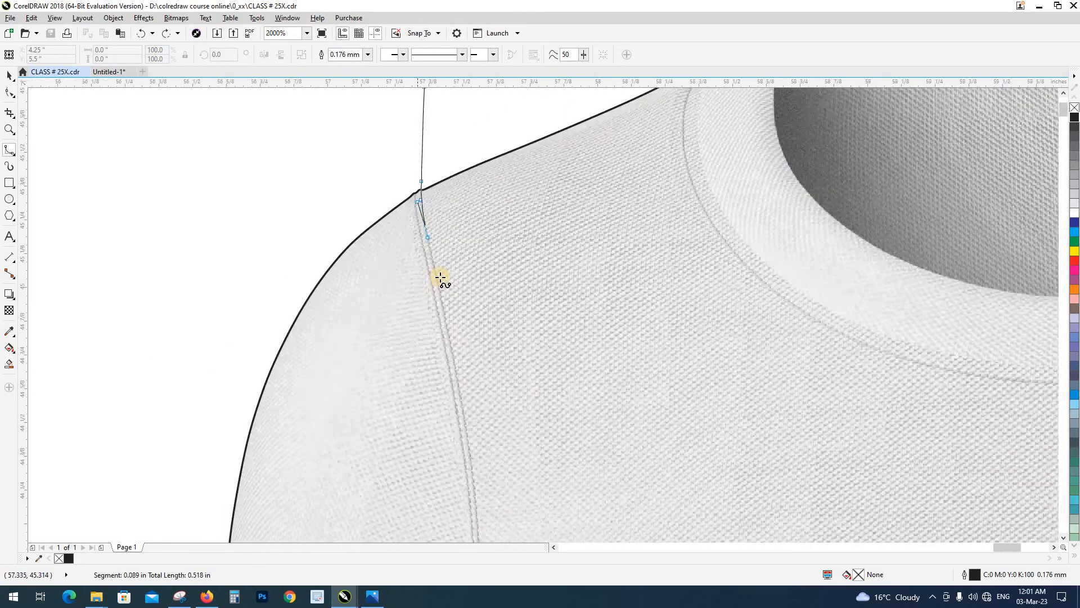
left_click(436, 264)
scroll(436, 246, "up", 1)
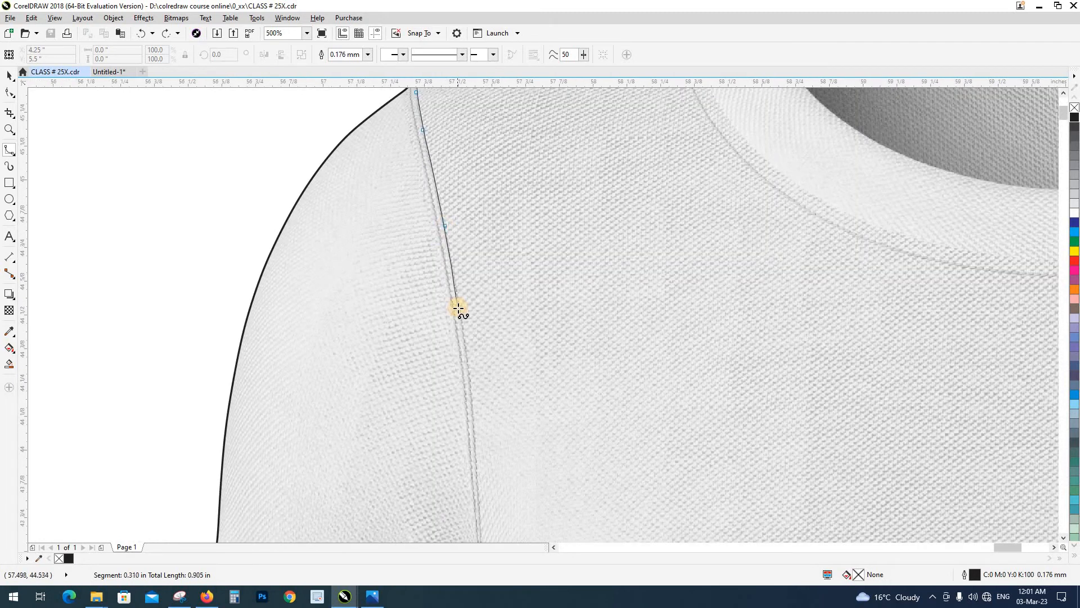
left_click_drag(476, 208, 486, 217)
left_click(485, 281)
left_click(491, 344)
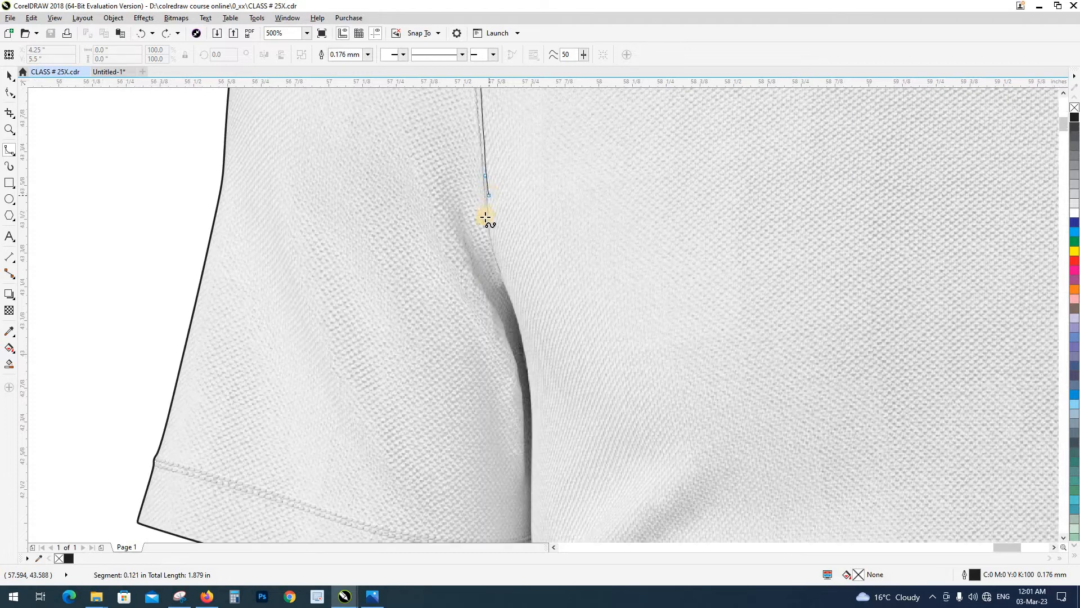
Continue the B-spline down the body-side edge of the dark armpit fold beside the left-hand sleeve
left_click(506, 286)
left_click_drag(520, 321, 562, 229)
scroll(562, 231, "up", 1)
left_click(563, 215)
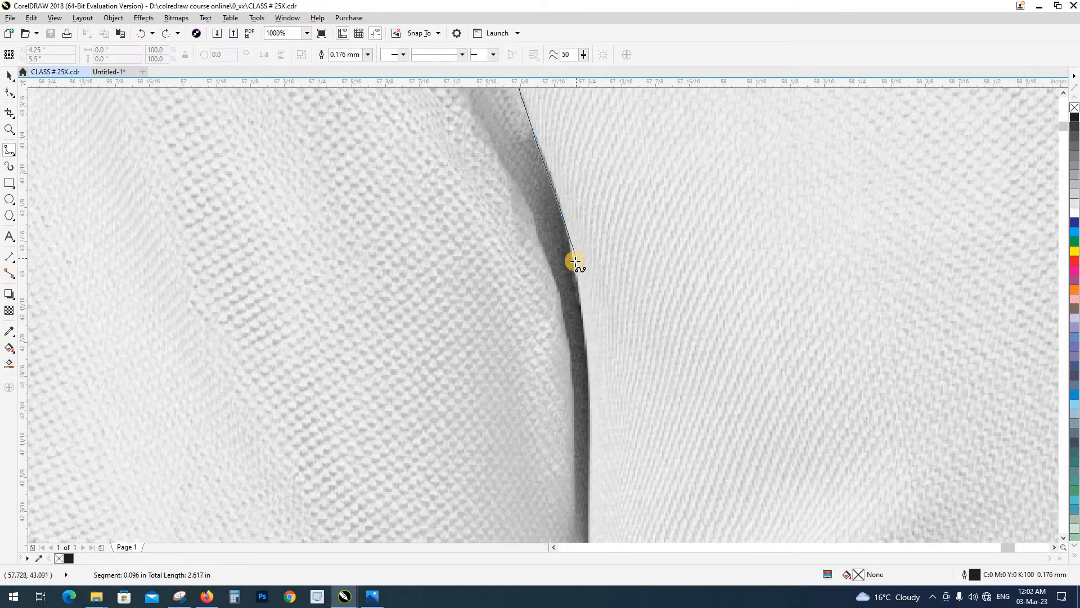
left_click(574, 262)
left_click(584, 338)
left_click(587, 411)
Extend the B-spline past the sleeve's hem stitching into the gap between the left-hand sleeve and the body
left_click_drag(588, 411, 580, 220)
left_click(581, 305)
left_click(579, 417)
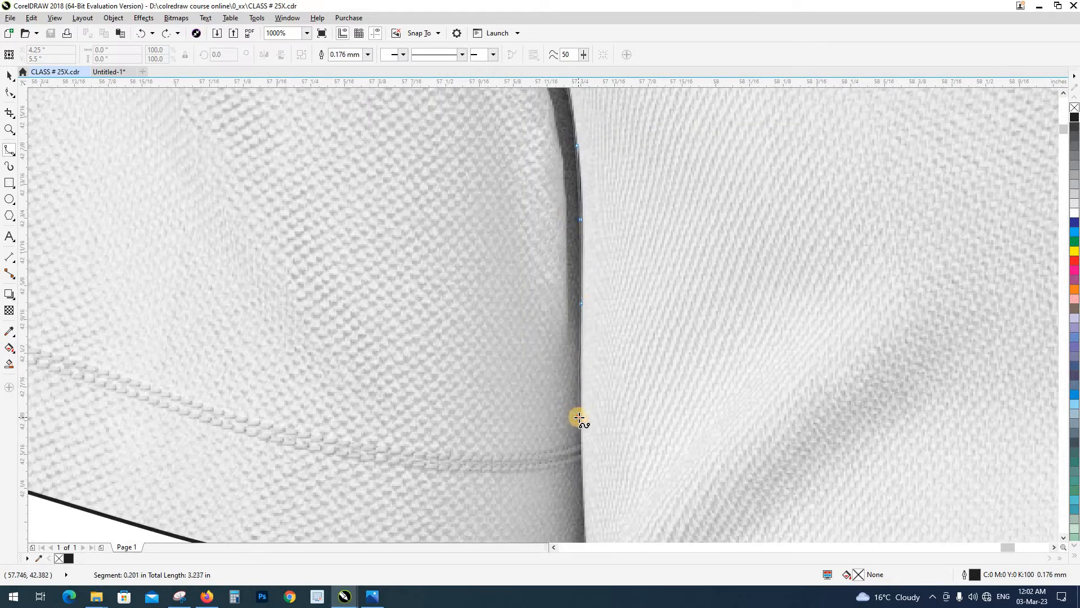
left_click_drag(579, 417, 600, 169)
left_click(604, 255)
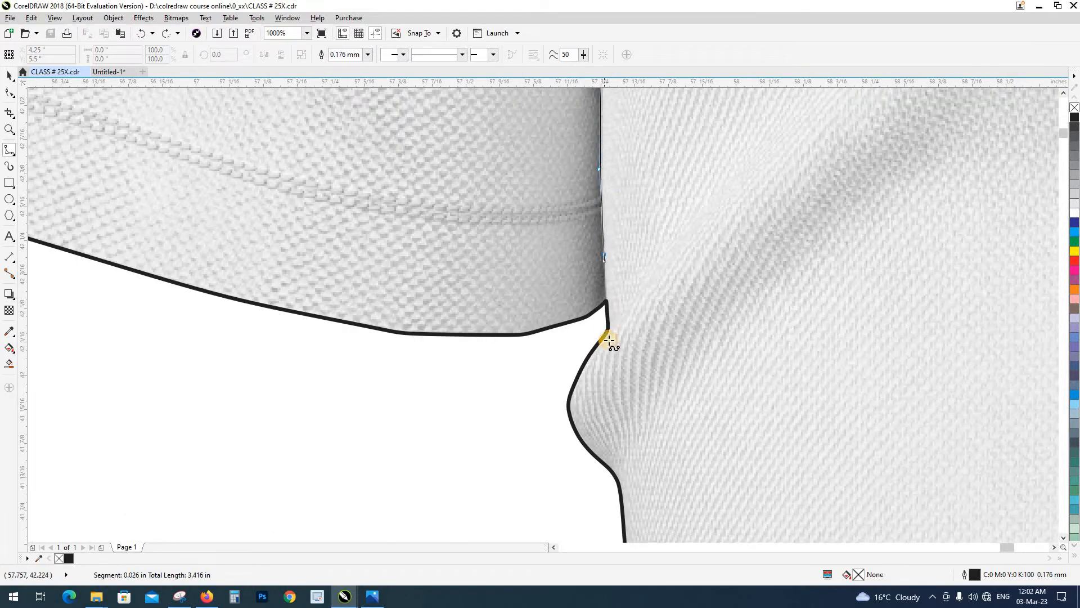
left_click(607, 311)
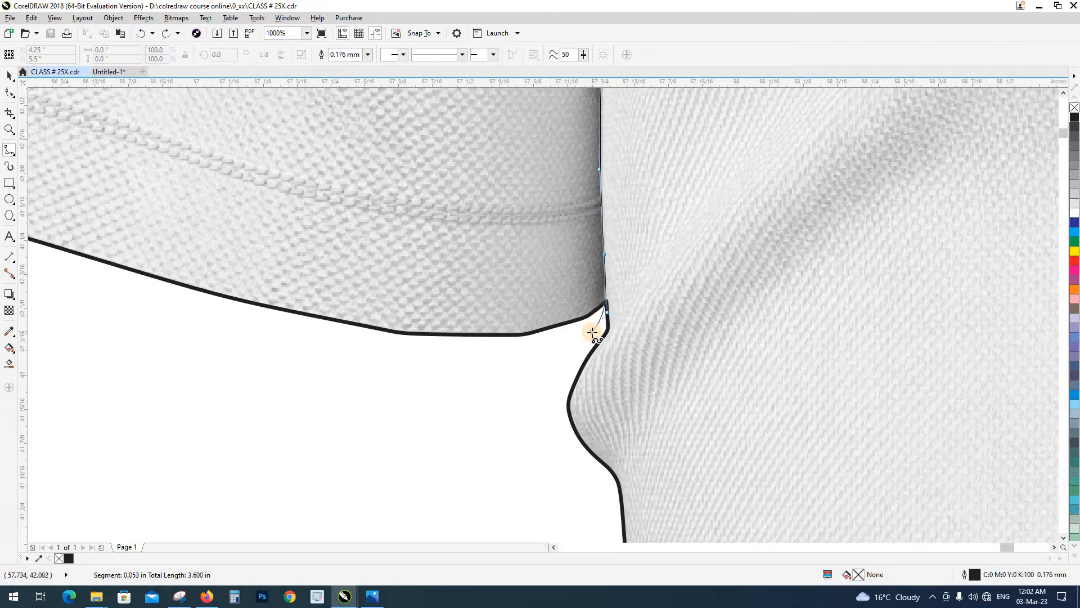
Loop the B-spline widely around the outside of the left-hand sleeve and close it at its start point above the shoulder
scroll(544, 414, "down", 3)
left_click(375, 364)
left_click(369, 284)
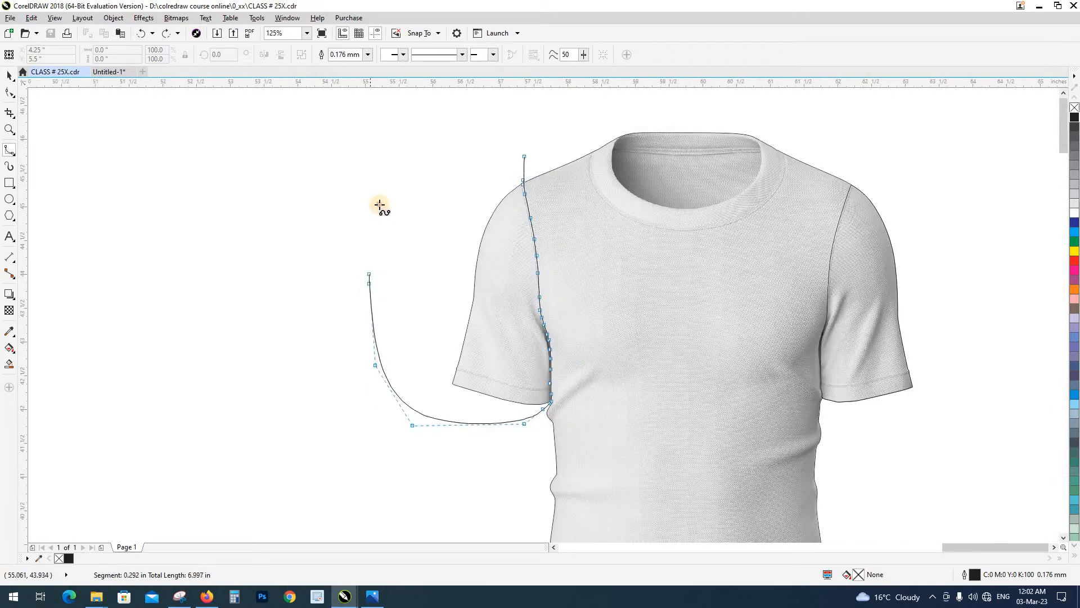
left_click(375, 212)
left_click(459, 118)
left_click(498, 122)
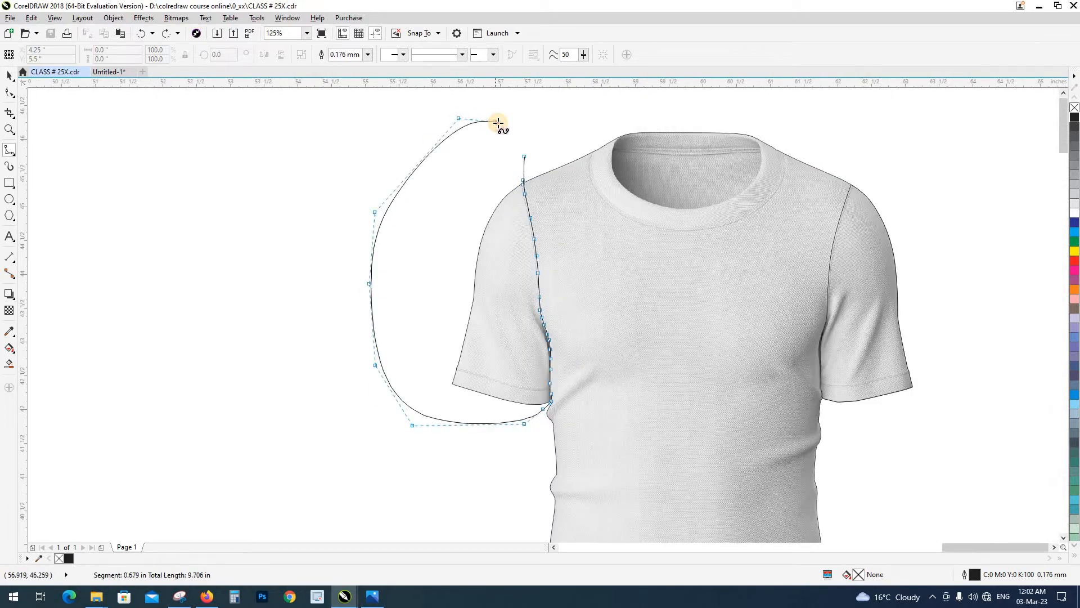
left_click(524, 153)
Intersect the closed B-spline with the T-shirt outline to make the left-hand sleeve shape, and delete the leftover B-spline
scroll(374, 276, "down", 1)
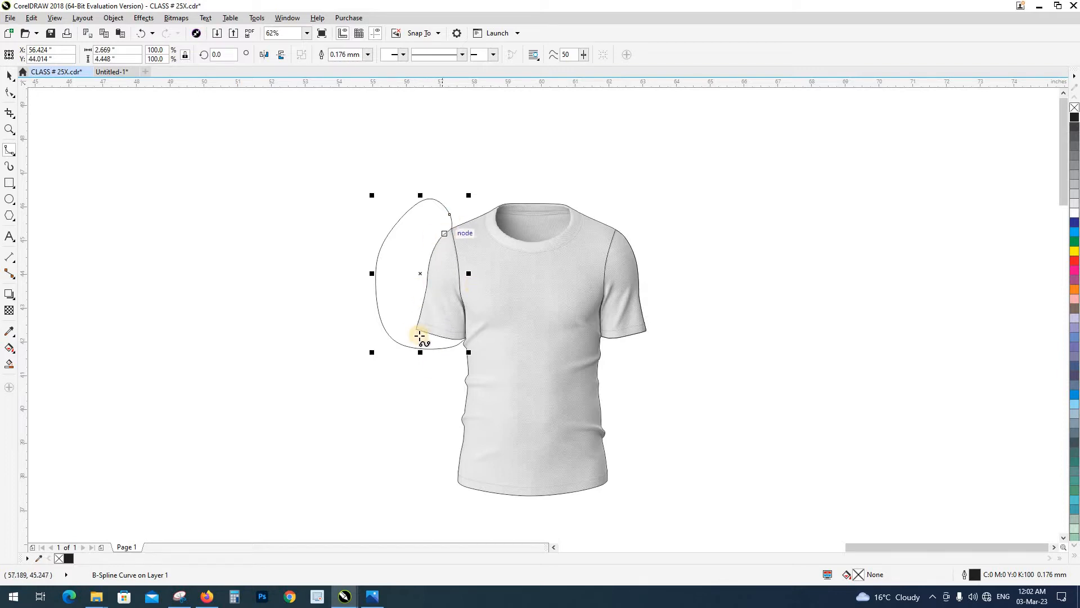
key("space")
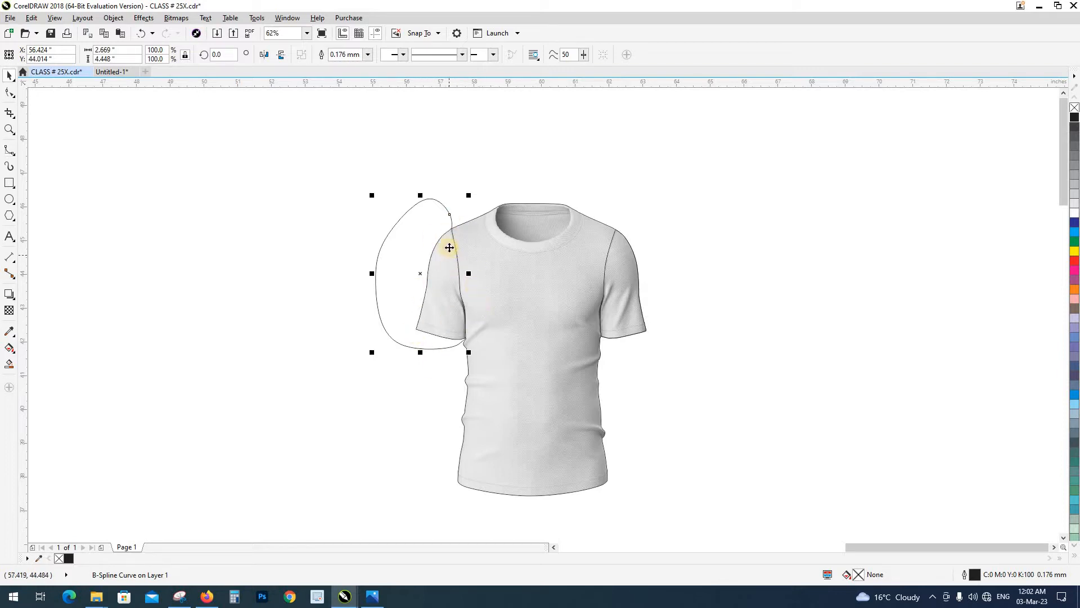
left_click(494, 265, "shift")
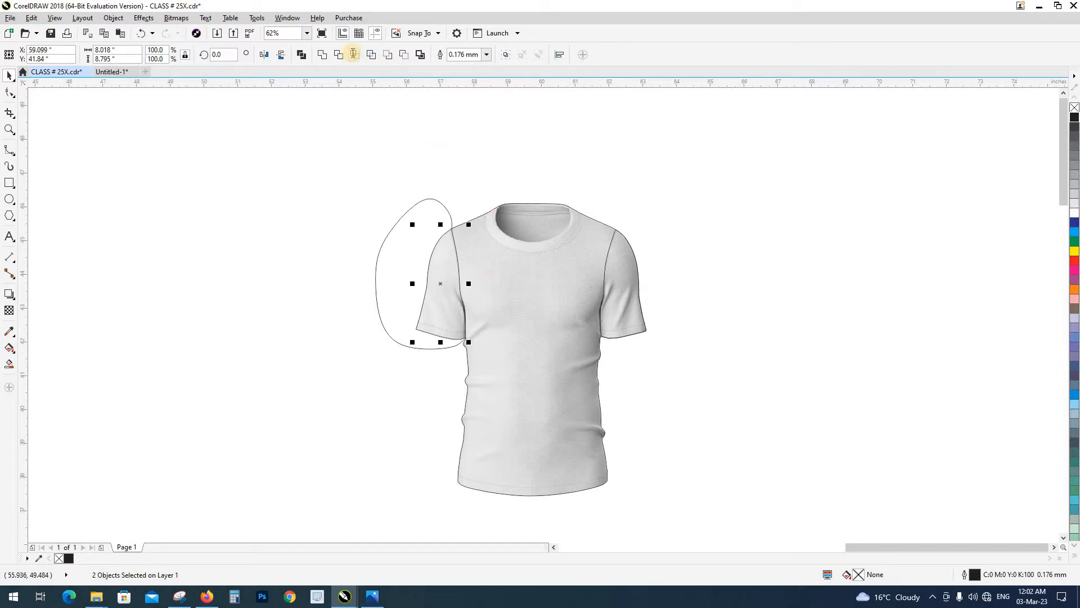
left_click(354, 54)
left_click(423, 207)
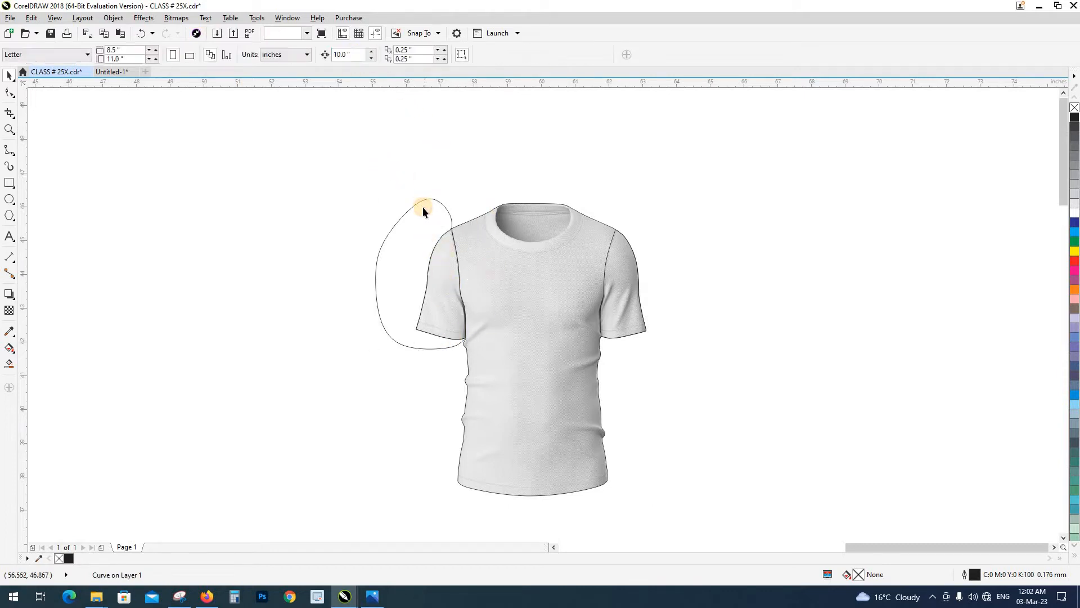
left_click(423, 207)
key("Delete")
Try moving both sleeve shapes and the T-shirt outline out of place, undoing each move
left_click_drag(442, 273, 377, 264)
key("ctrl+z")
left_click_drag(622, 301, 678, 285)
key("ctrl+z")
left_click(524, 247)
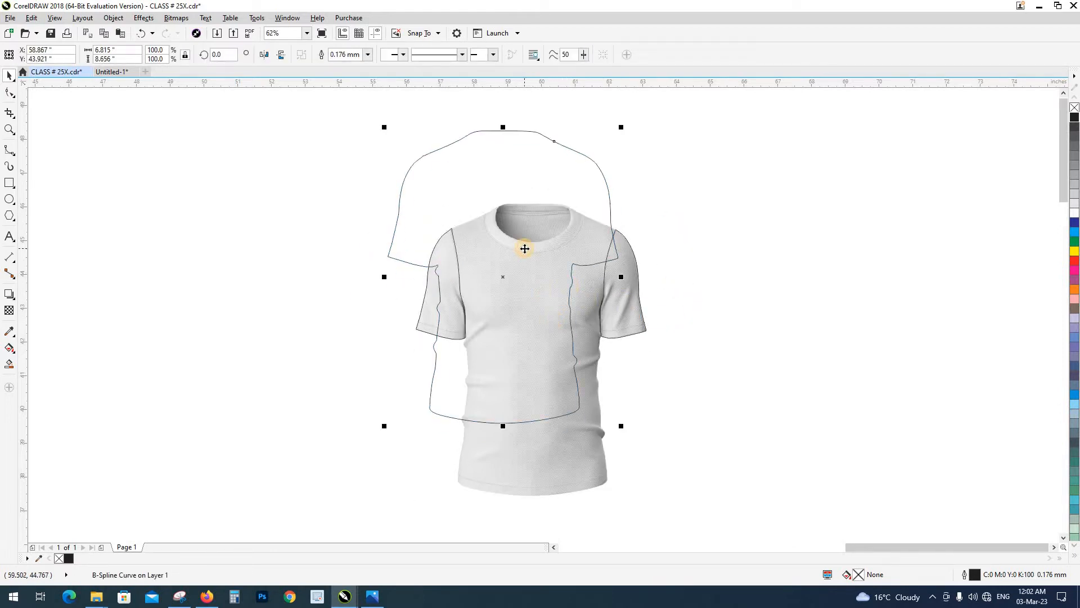
left_click(713, 332)
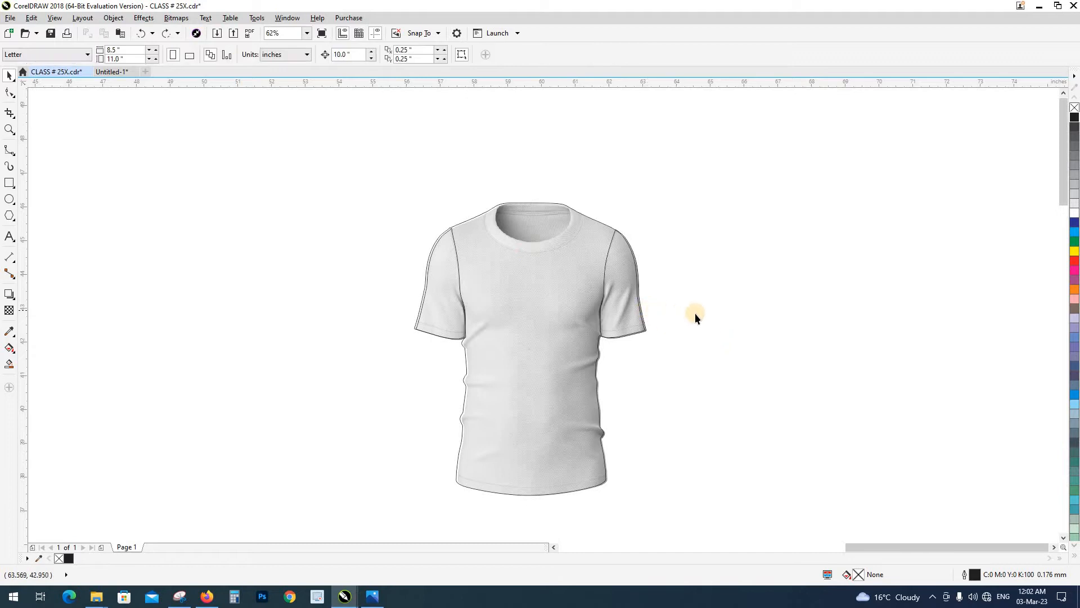
key("ctrl+z")
left_click(717, 315)
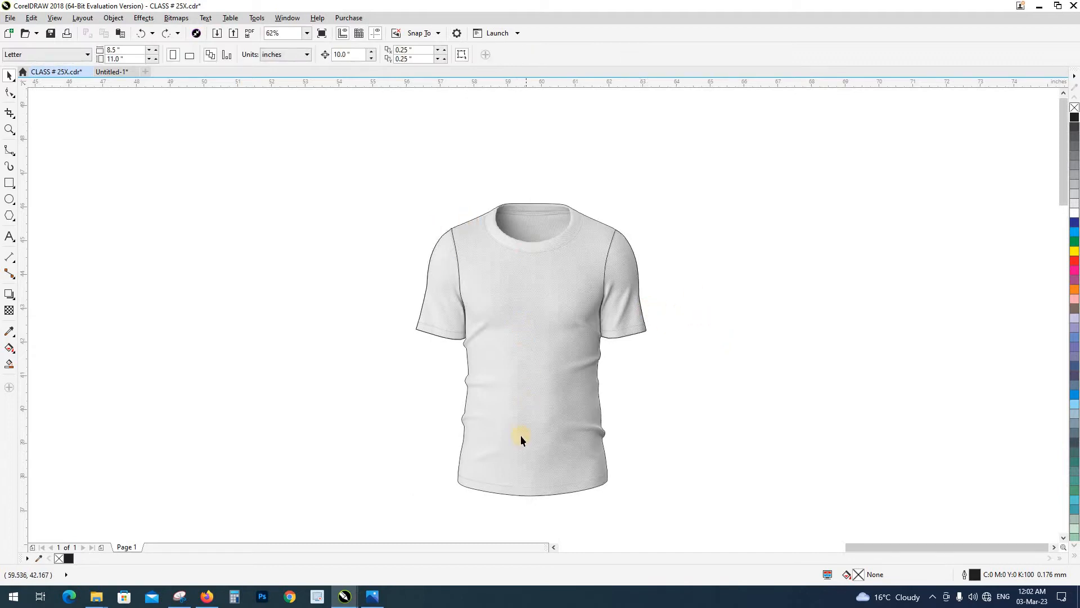
Examine the T-shirt's collar, compare it with the finished mockup in class # 25.jpg in Photos, and return to CorelDRAW
scroll(527, 217, "up", 5)
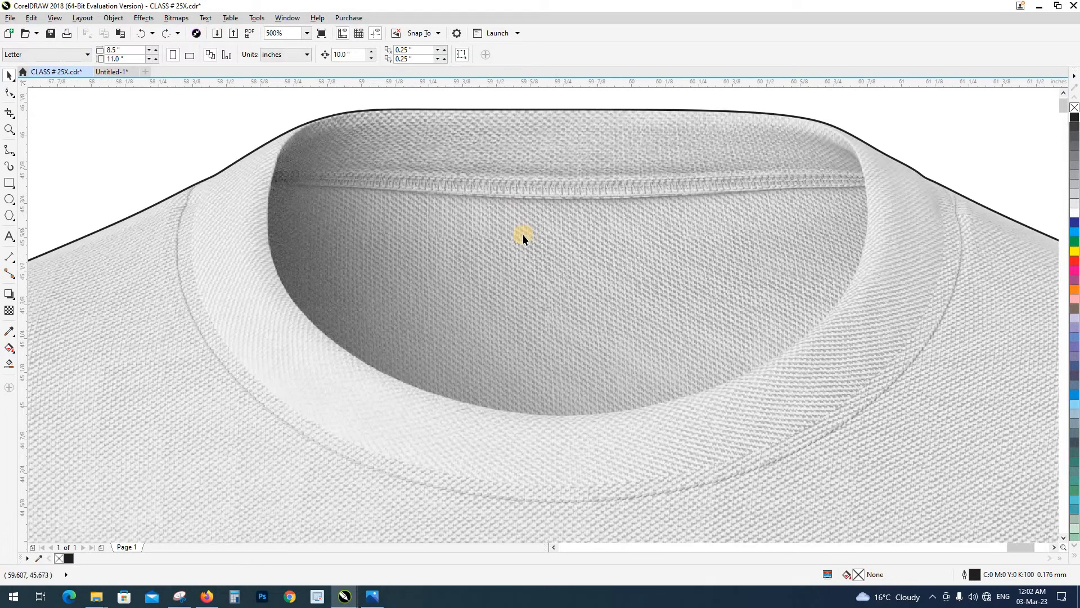
scroll(522, 234, "down", 2)
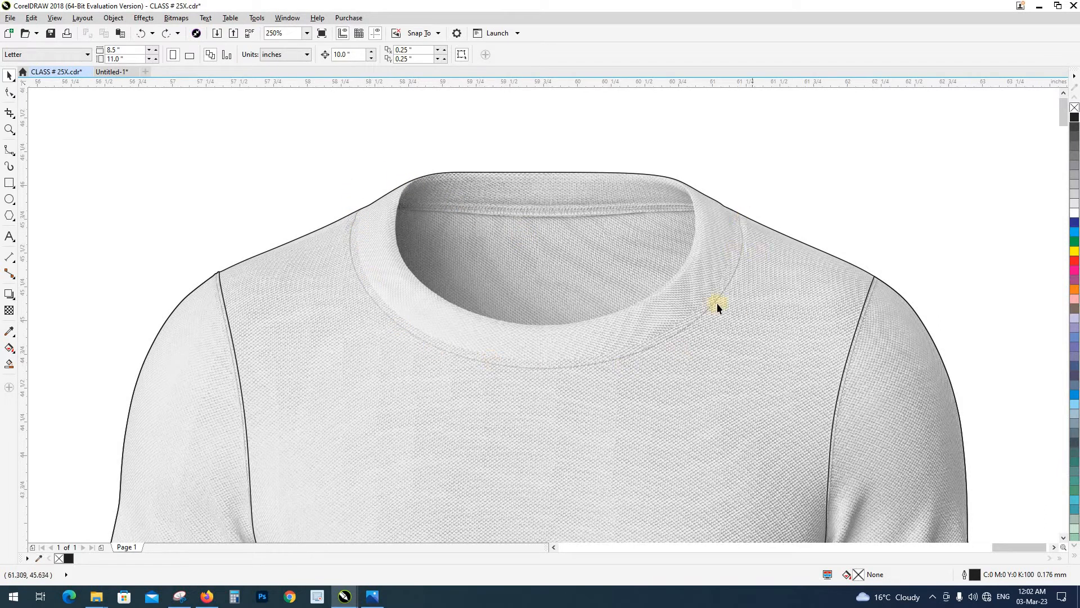
left_click(367, 597)
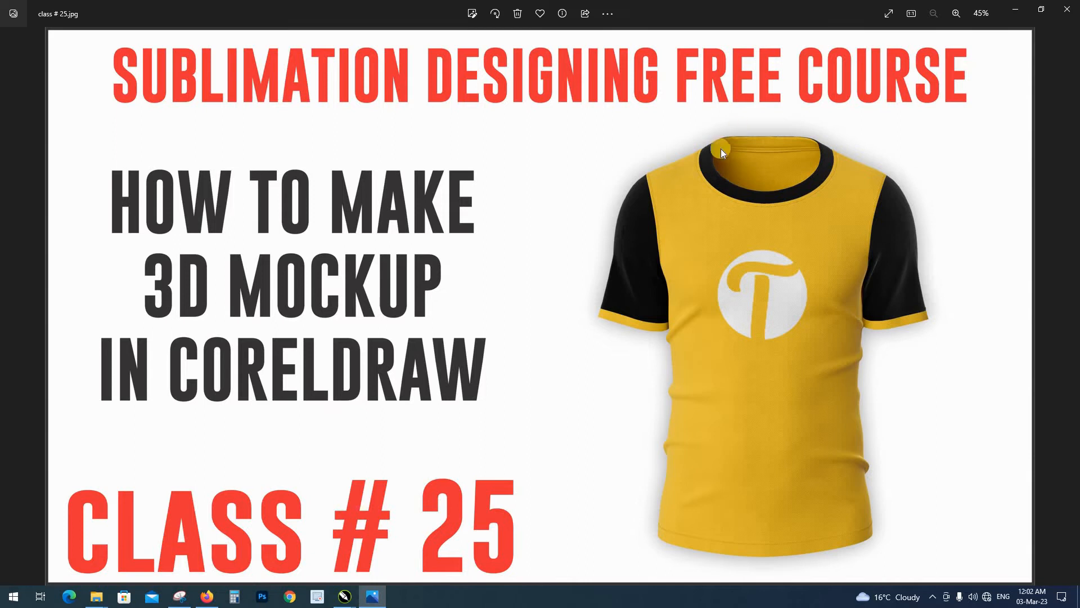
key("alt+Tab")
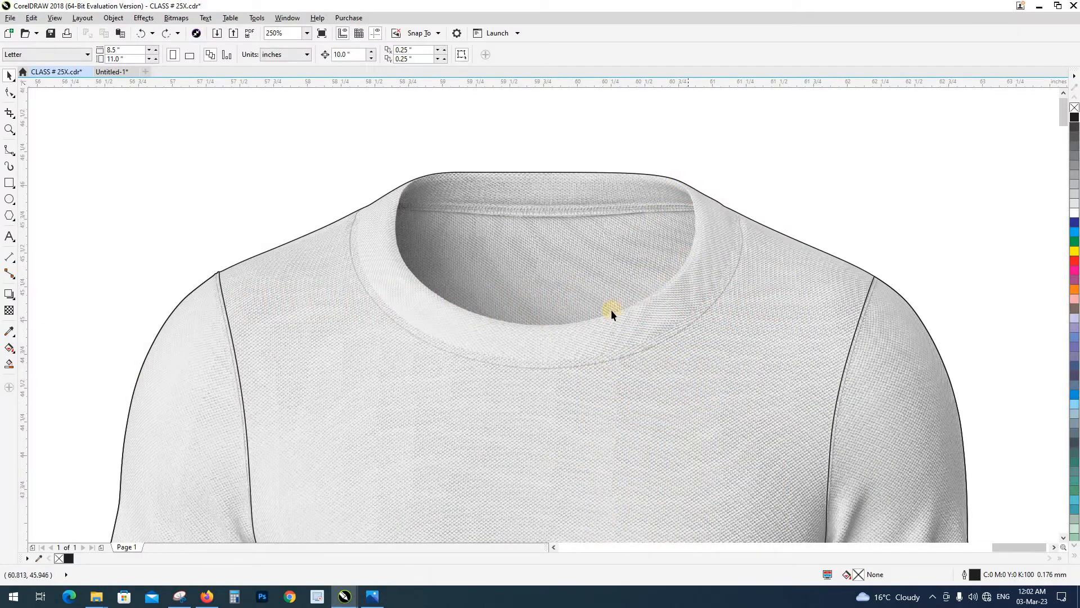
Start a B-spline above the right-hand shoulder and bring it across the outline onto the upper part of the collar seam
scroll(744, 229, "up", 3)
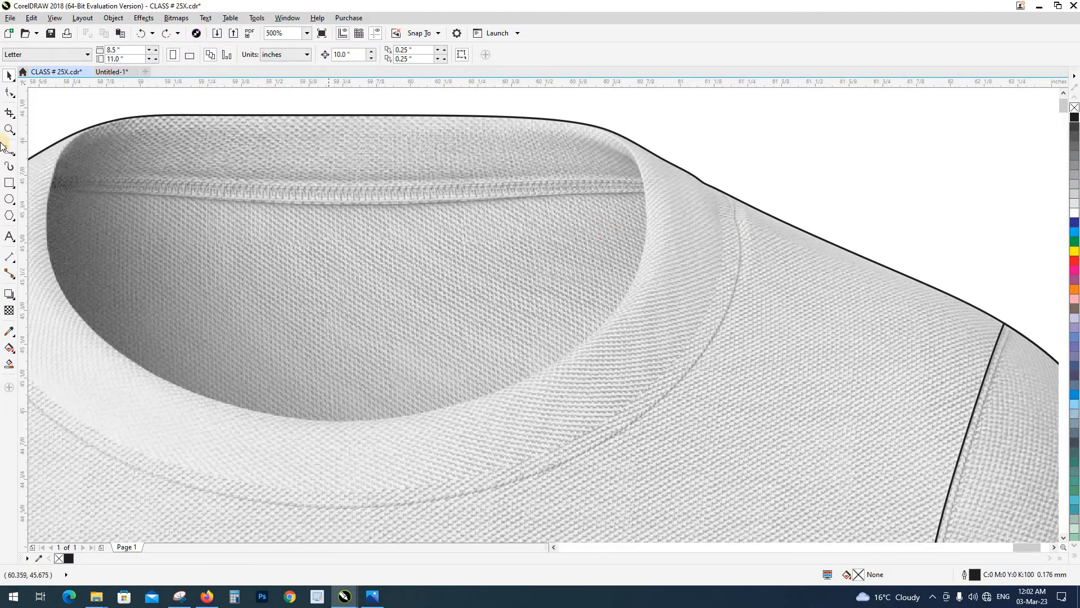
key("F5")
scroll(745, 214, "up", 2)
left_click(719, 123)
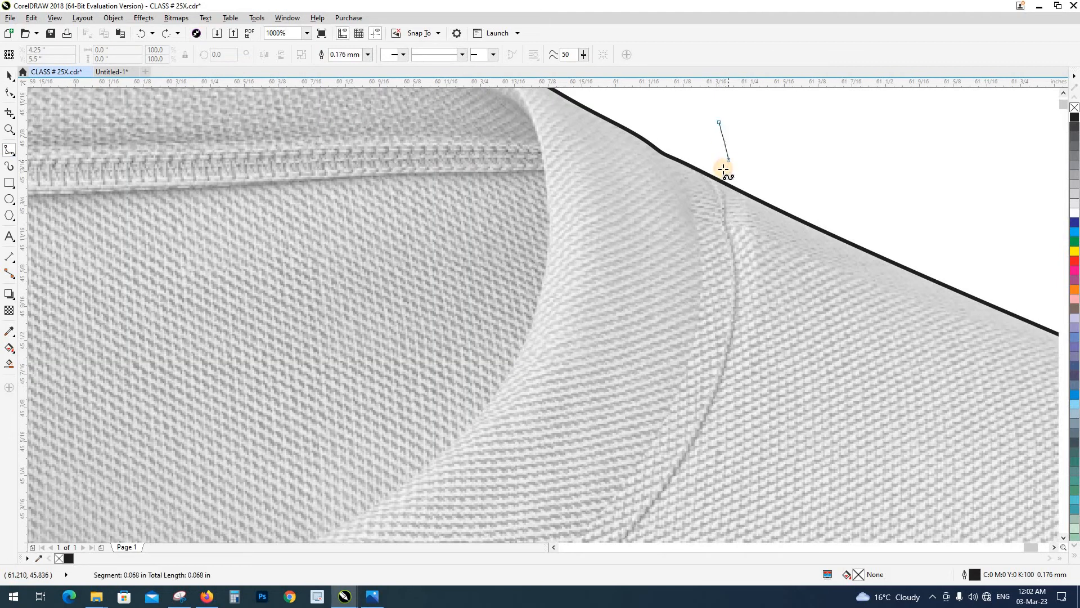
left_click(721, 169)
left_click(724, 190)
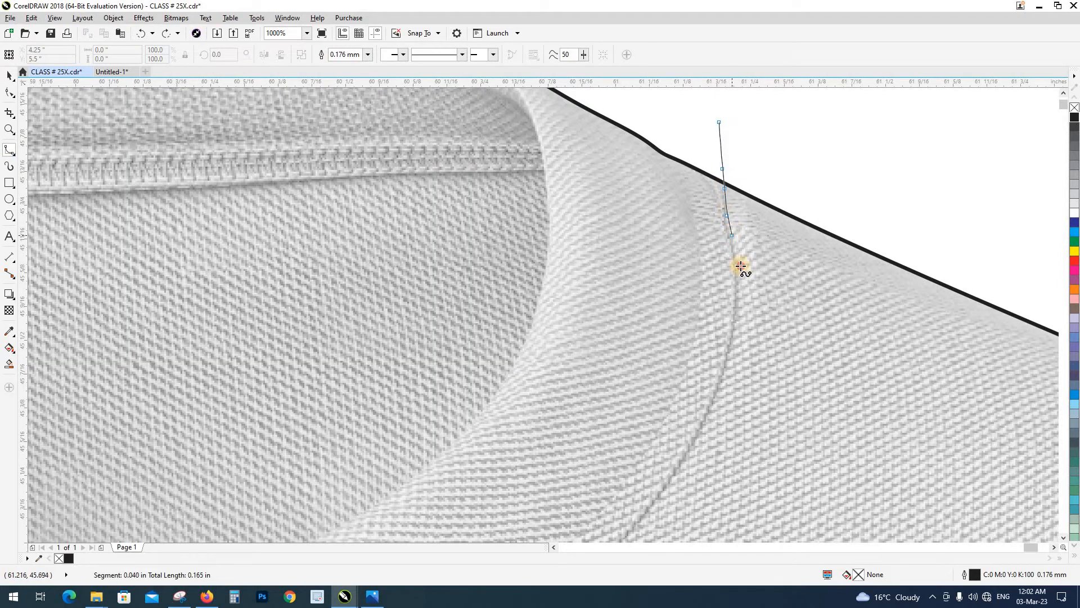
left_click(739, 297)
left_click(732, 344)
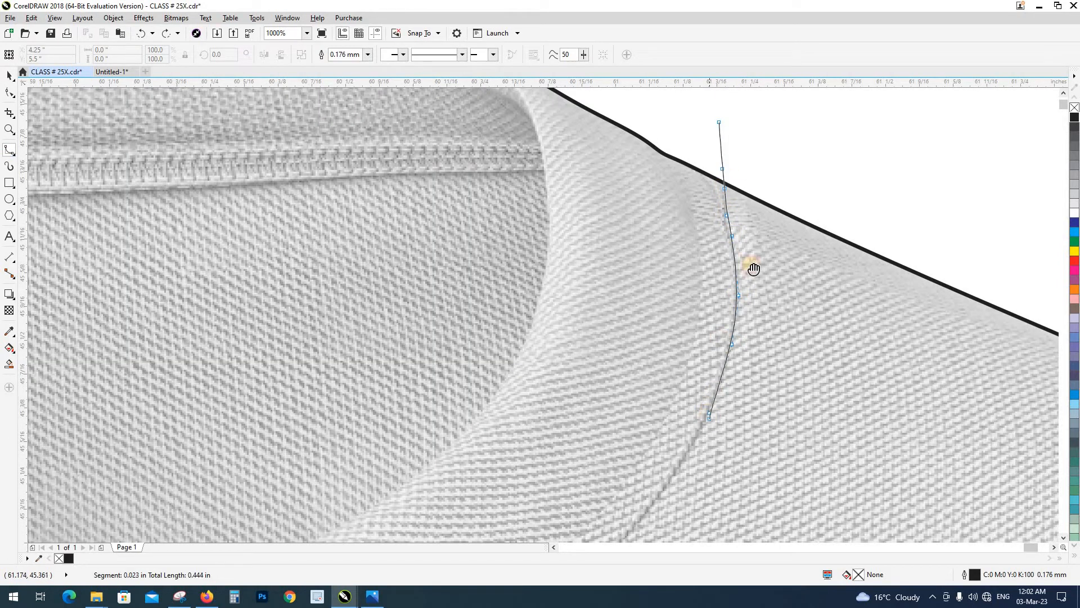
Continue the B-spline along the right-hand curve of the collar seam to the lowest part of the neckline
left_click_drag(706, 414, 754, 269)
left_click(722, 335)
left_click(636, 429)
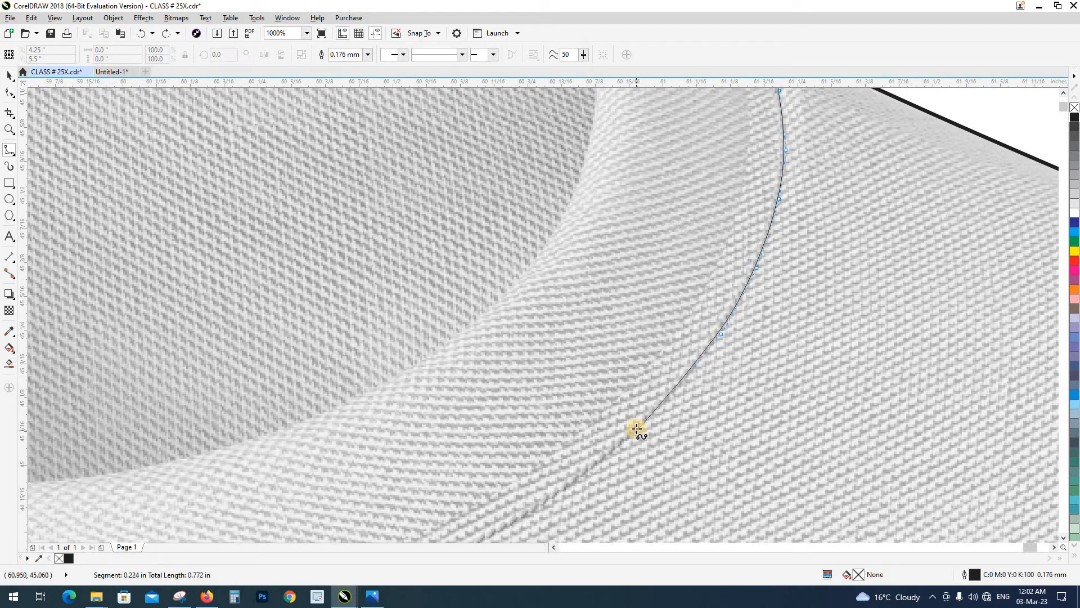
left_click(580, 479)
left_click_drag(628, 388, 848, 118)
left_click(735, 252)
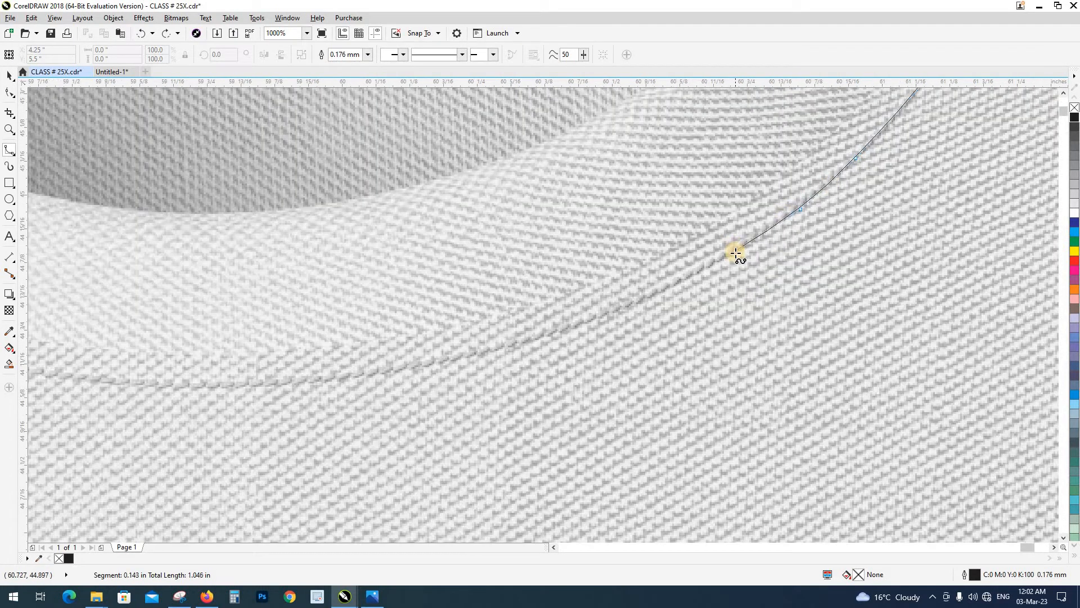
left_click(659, 295)
left_click(570, 327)
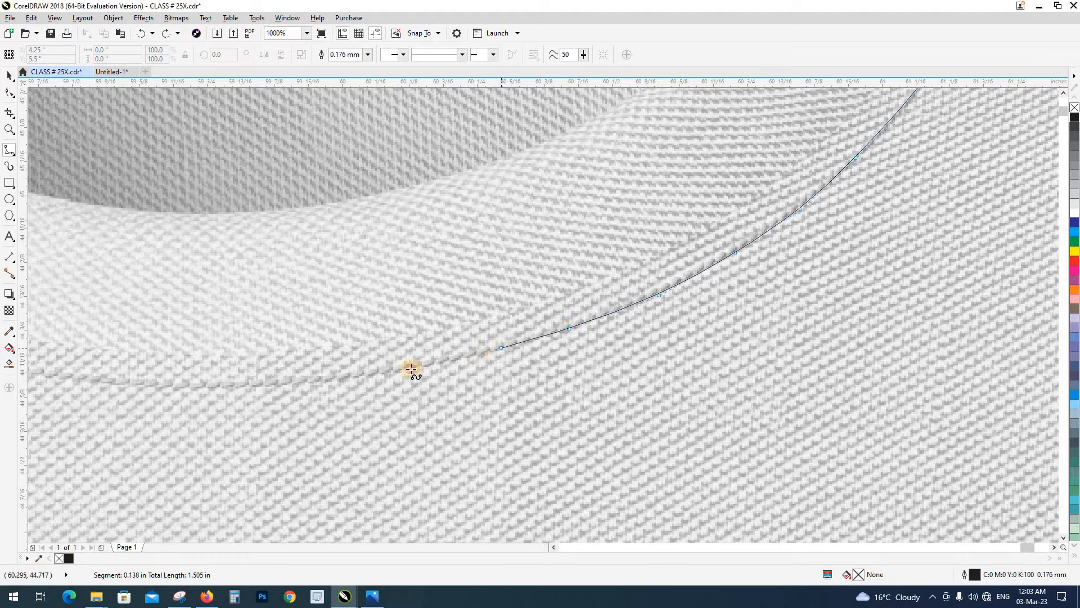
left_click(290, 388)
Trace the B-spline along the bottom of the collar seam and partway up its left-hand curve
left_click_drag(290, 388, 749, 328)
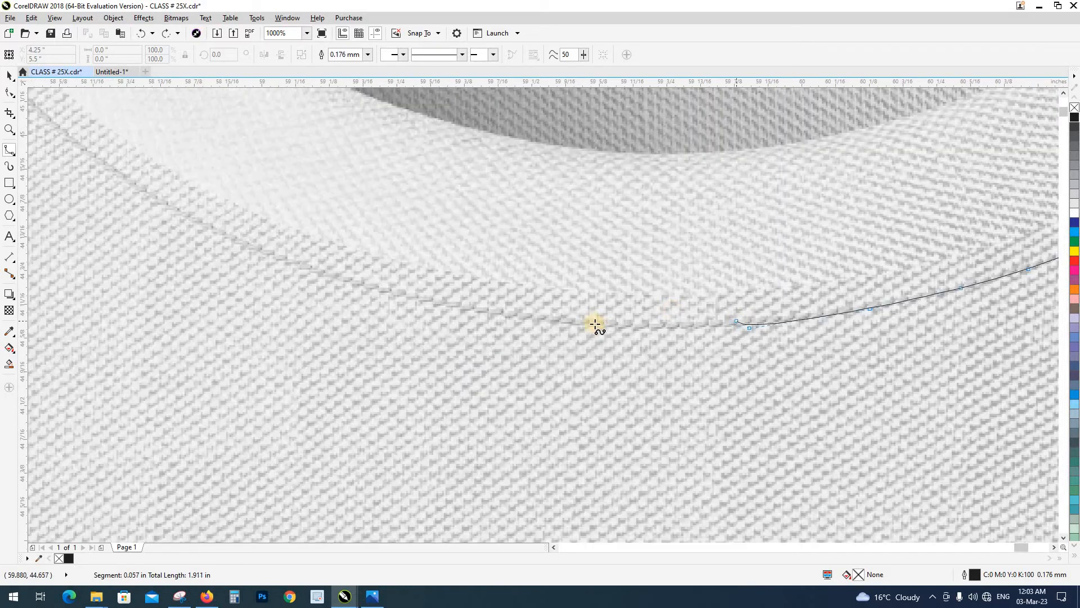
left_click(460, 309)
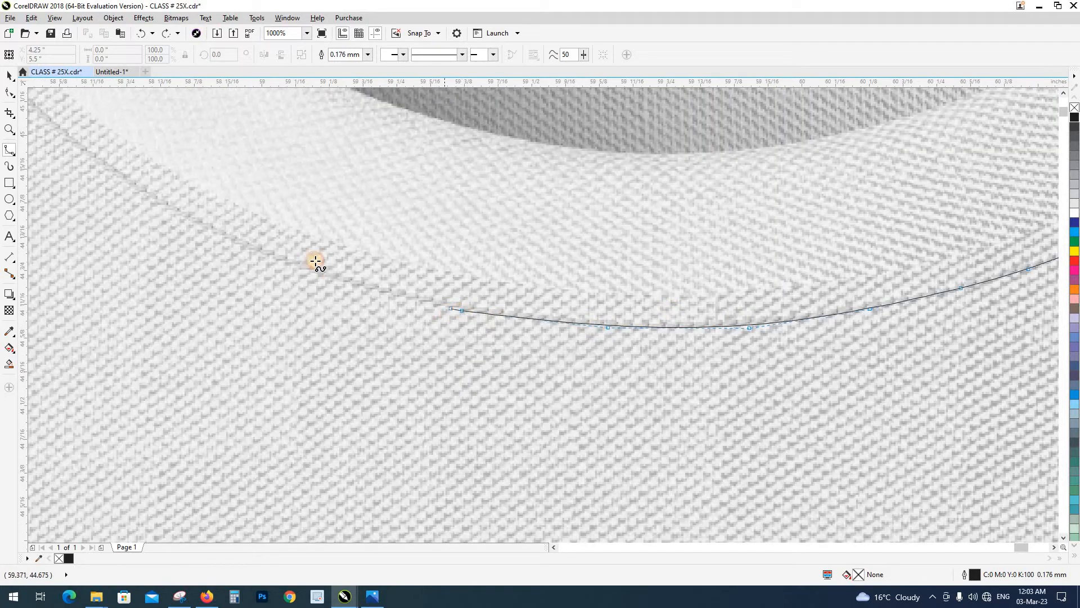
left_click(339, 280)
left_click(249, 250)
left_click_drag(210, 240, 652, 399)
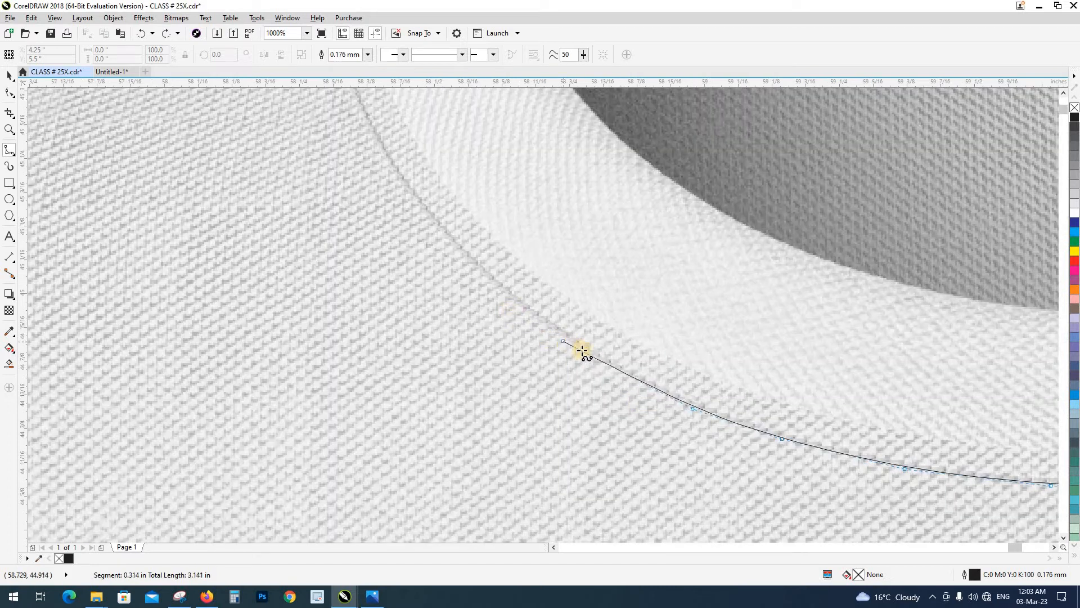
left_click(515, 303)
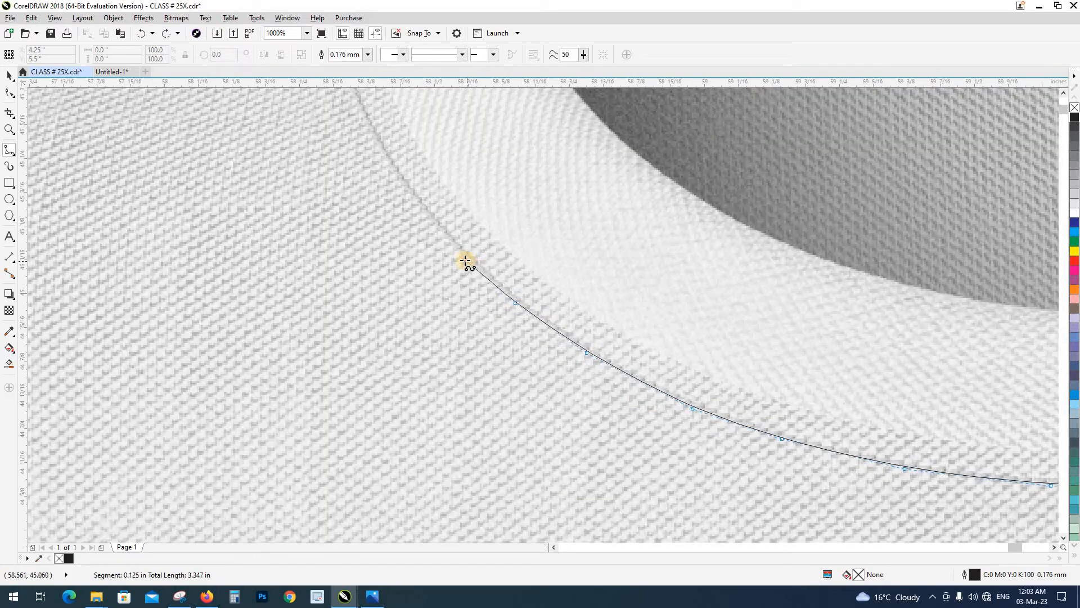
left_click(416, 208)
Carry the B-spline up the rest of the left-hand collar seam and across the shoulder outline into the empty area
scroll(416, 208, "down", 5)
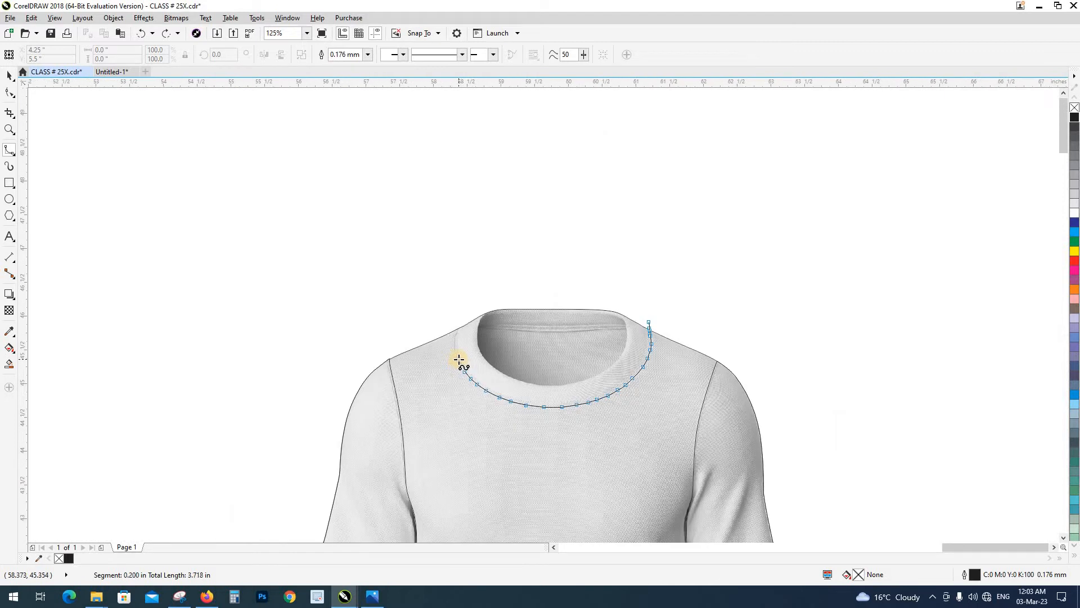
scroll(460, 358, "up", 5)
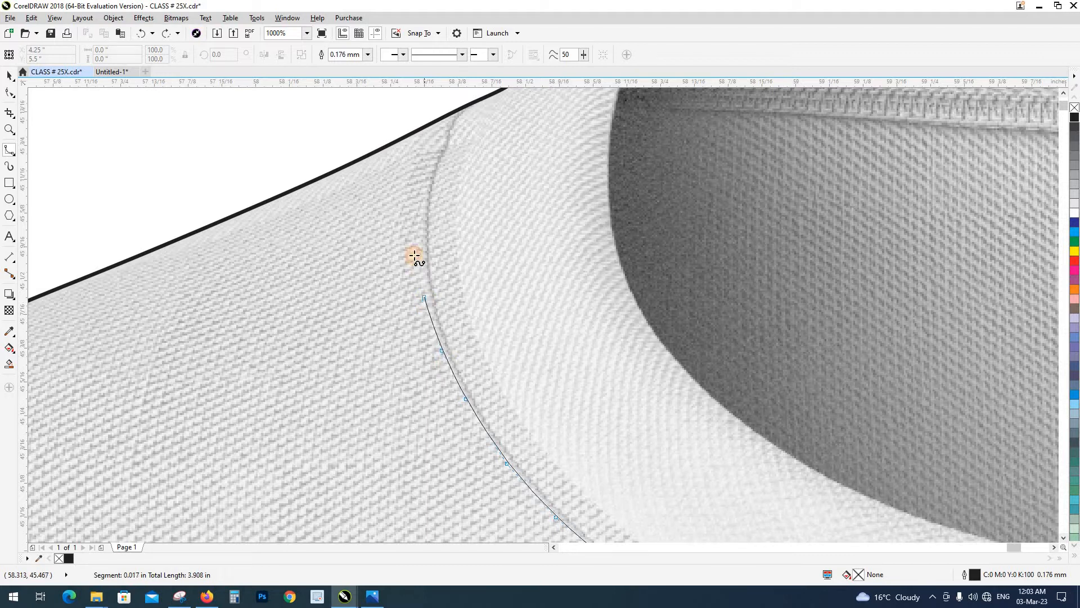
left_click(420, 192)
left_click_drag(452, 127, 397, 340)
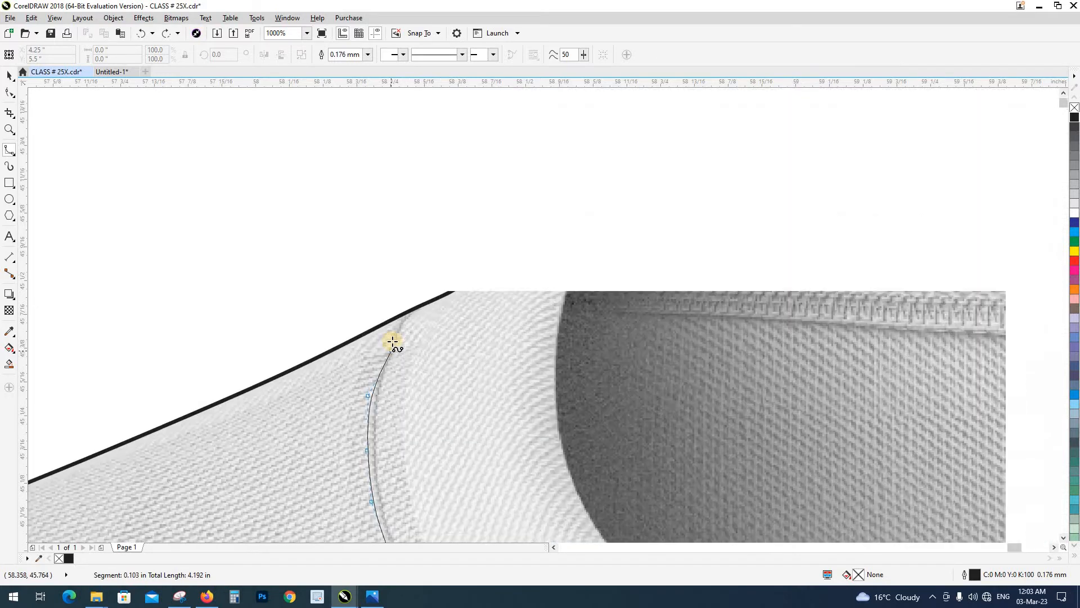
left_click(385, 356)
left_click(406, 303)
left_click(429, 231)
Loop the B-spline over the top of the neck opening and close it at its start point above the right-hand shoulder
scroll(362, 264, "down", 2)
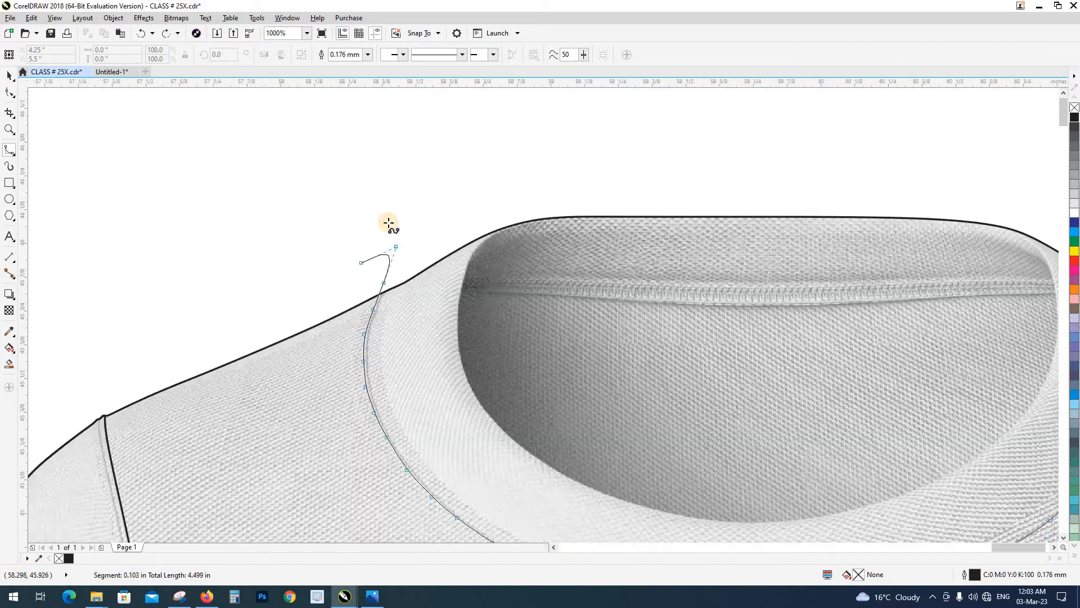
left_click(385, 208)
left_click(470, 156)
left_click(695, 141)
left_click(731, 157)
left_click(752, 220)
left_click(752, 267)
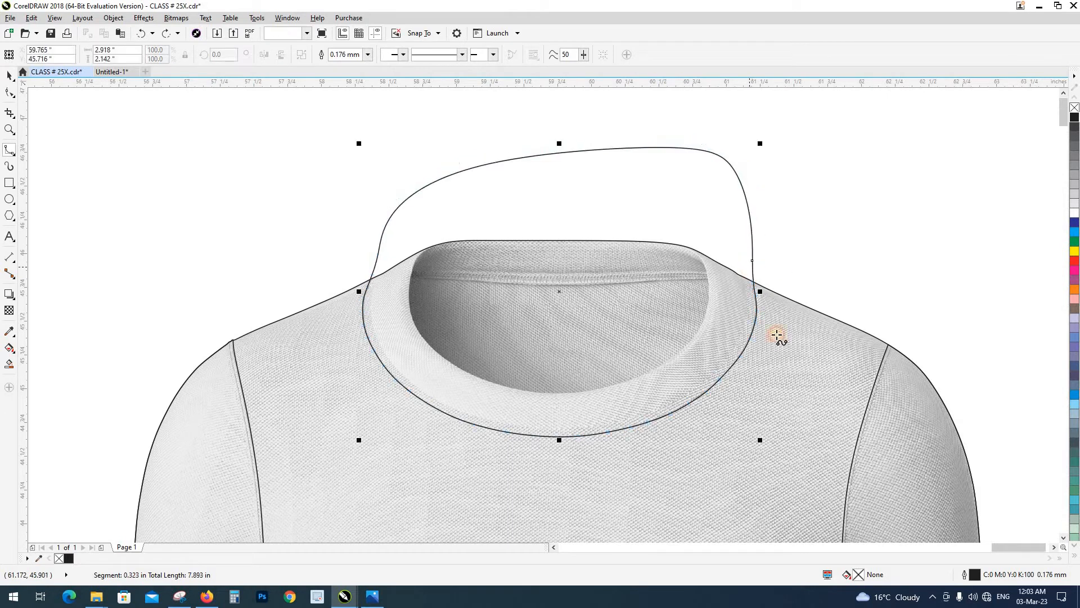
Intersect the closed collar B-spline with the T-shirt outline to make the collar shape, and delete the leftover B-spline
key("space")
left_click(775, 339, "shift")
left_click(358, 58)
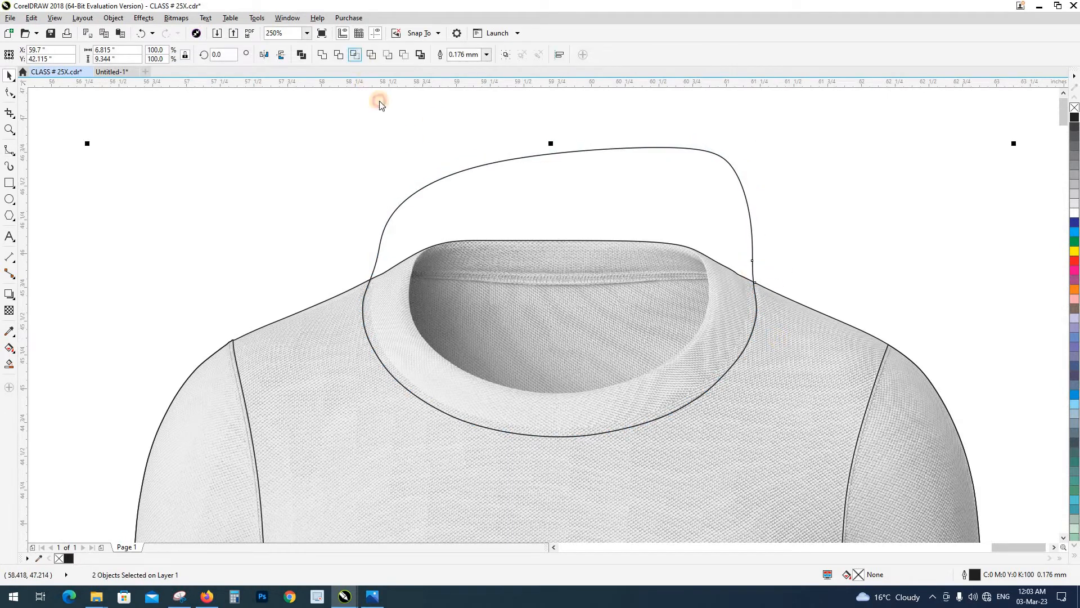
left_click(444, 171)
left_click(456, 183)
key("Delete")
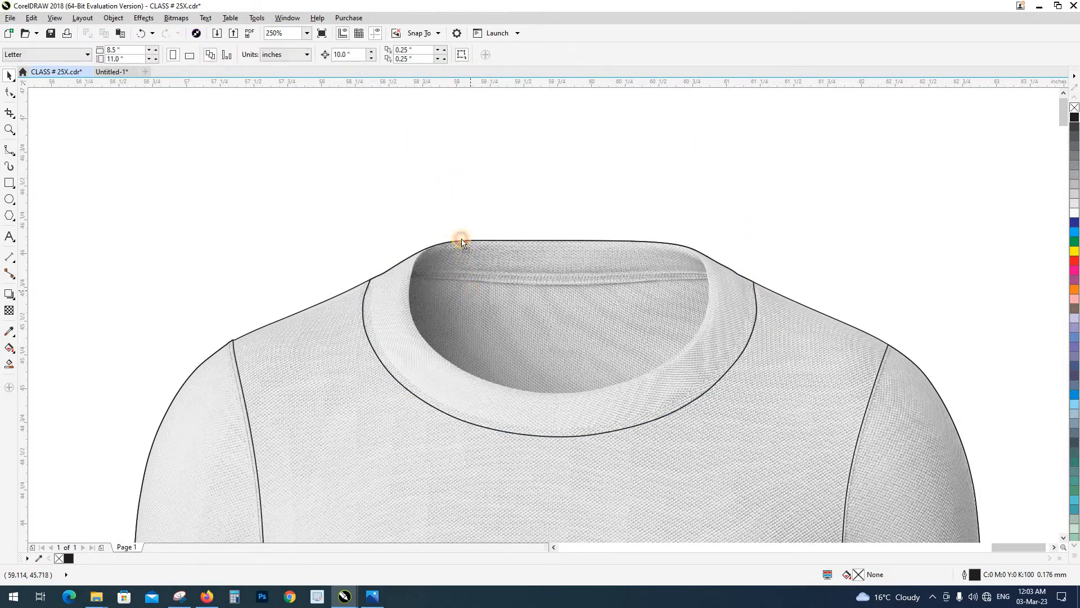
Undo the last two changes to the collar shape and clear the selection
key("ctrl+z")
key("ctrl+z")
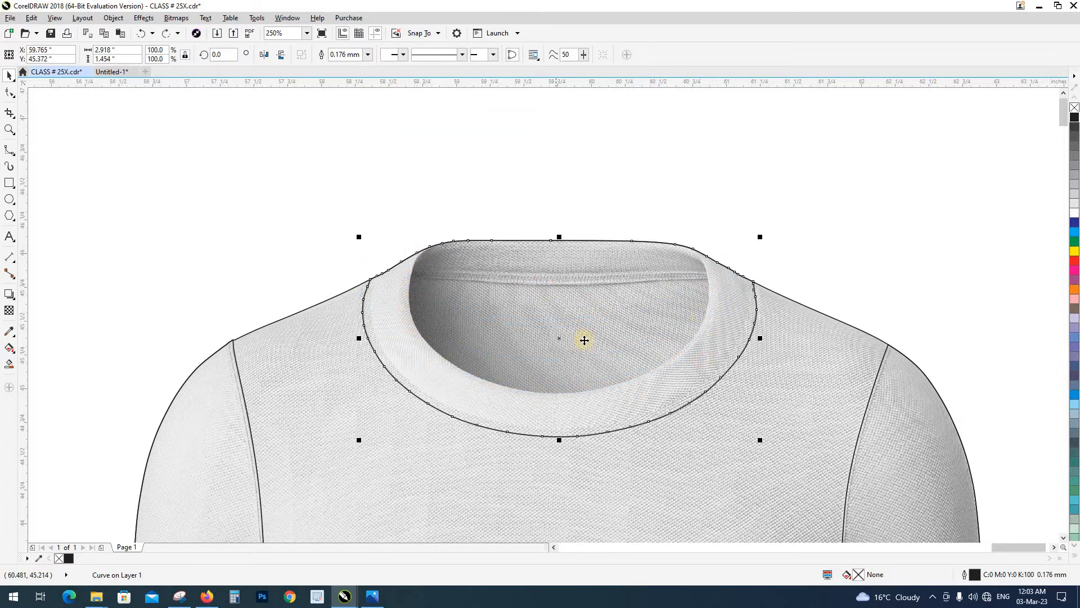
left_click(547, 204)
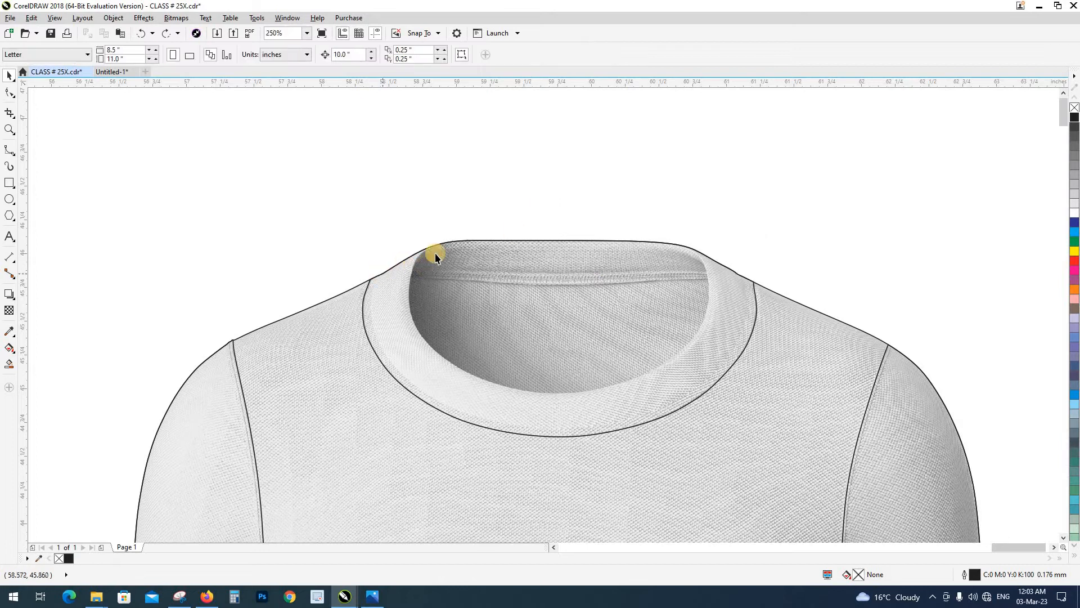
Start a B-spline above the neck's top edge and trace it down the upper left-hand inner edge of the collar
scroll(434, 252, "up", 4)
left_click(6, 152)
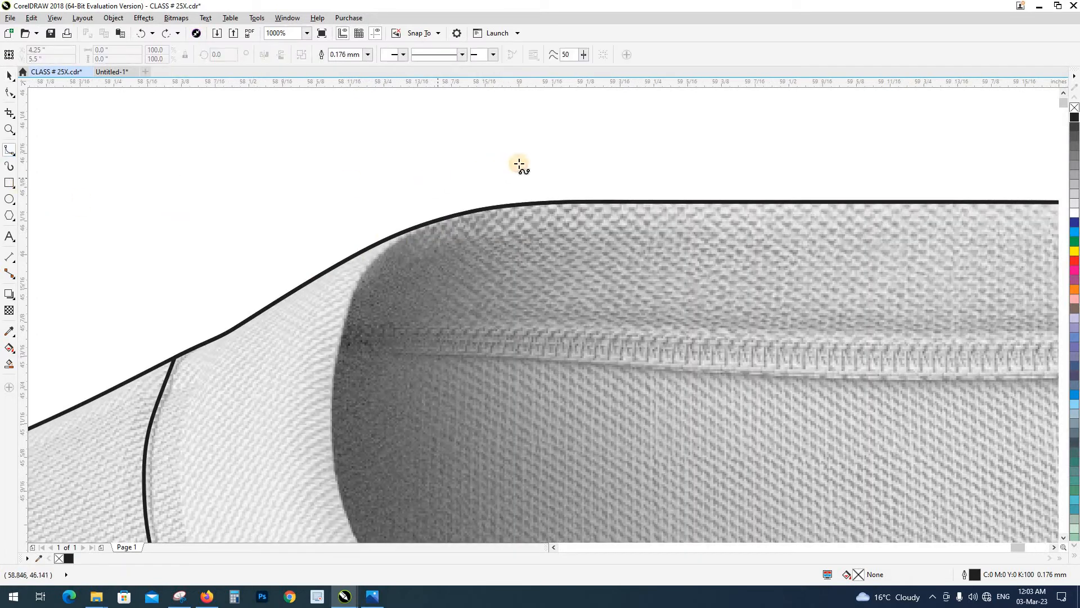
left_click(562, 147)
left_click(471, 200)
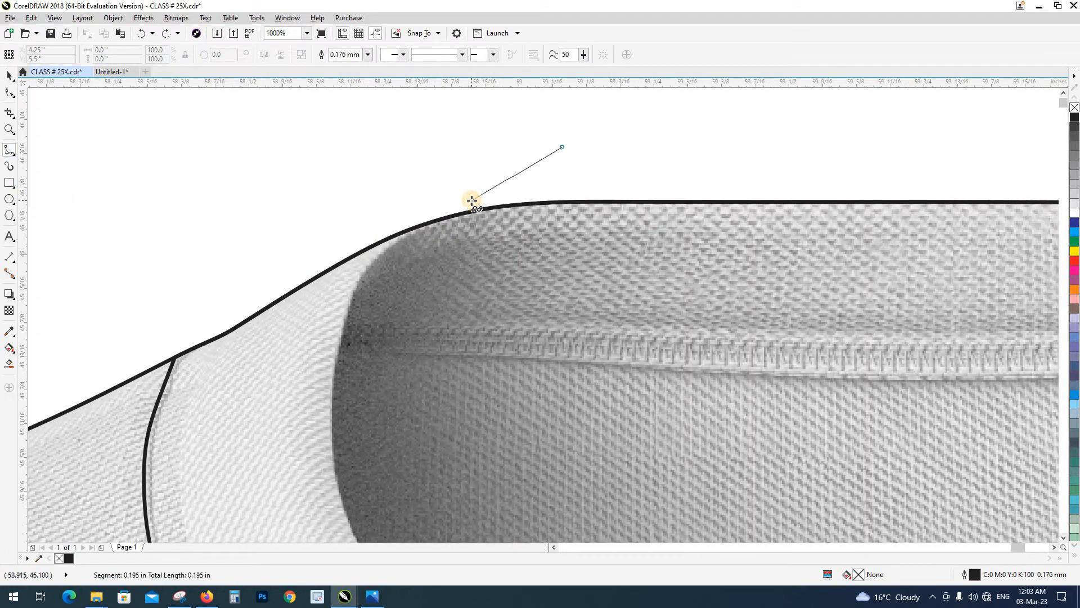
left_click(408, 235)
left_click(361, 279)
left_click(350, 300)
left_click(336, 353)
Carry the B-spline down the left-hand inner collar edge to where it curves toward the bottom of the neck opening
scroll(329, 185, "down", 3)
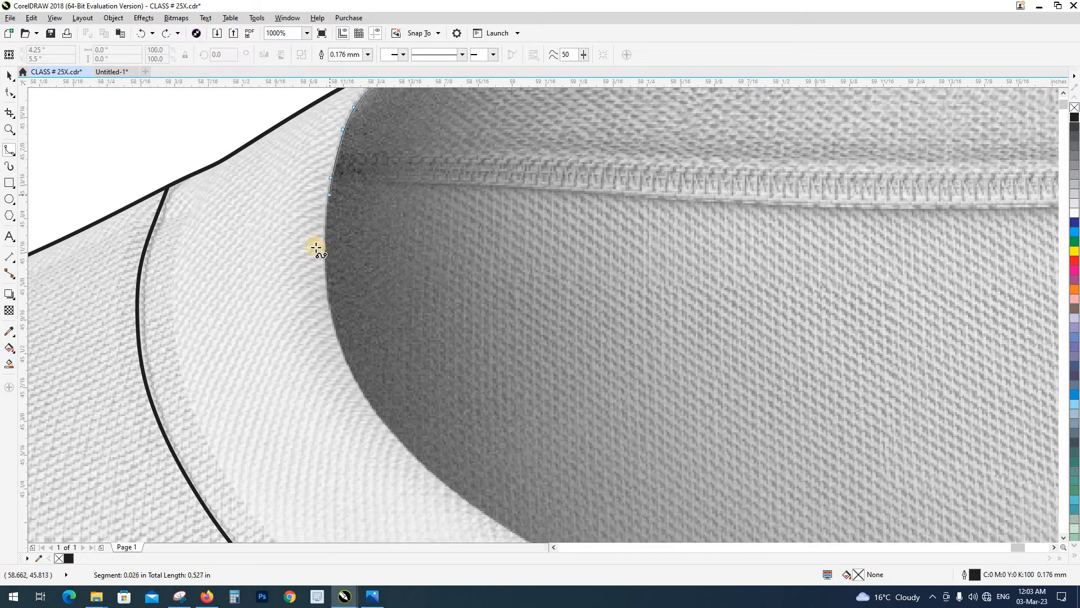
left_click(322, 256)
left_click(330, 318)
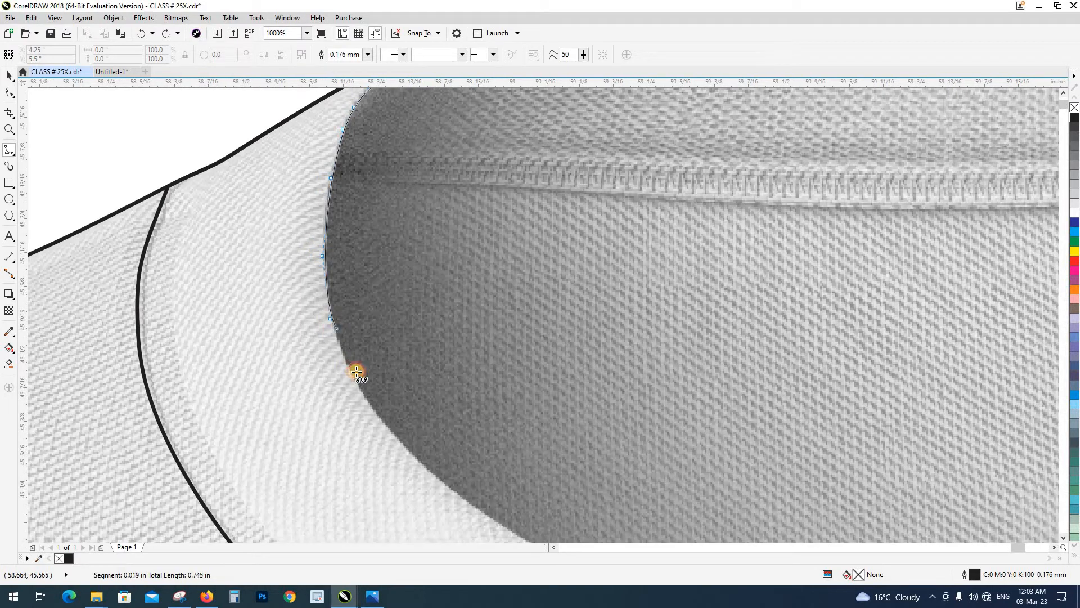
left_click(348, 371)
left_click(369, 406)
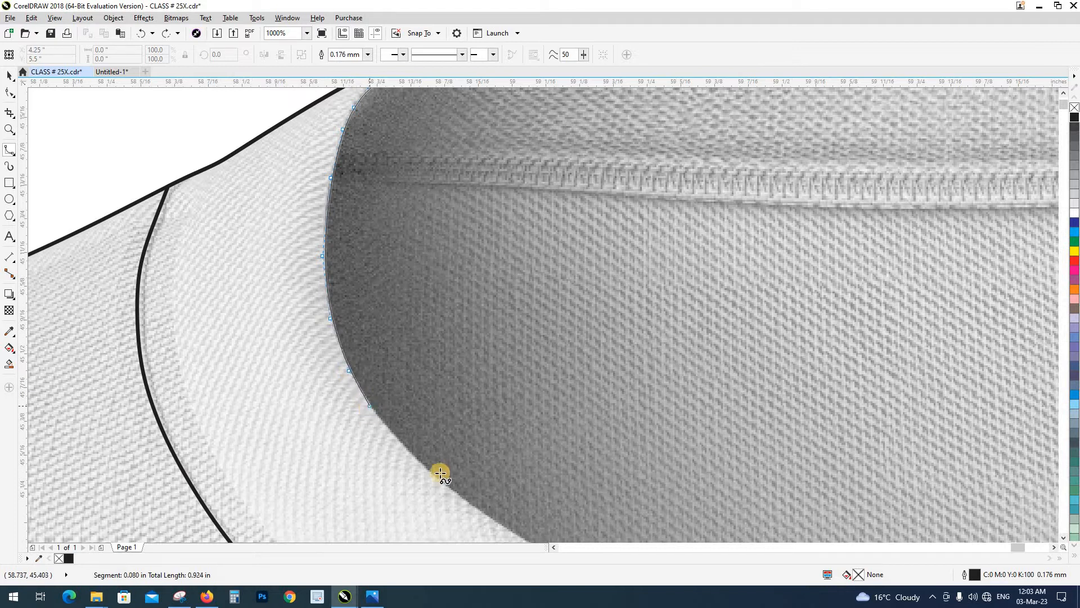
left_click(405, 445)
Trace the B-spline along the lower-left curve of the inner collar edge to the bottom centre of the neck opening
left_click_drag(388, 425, 281, 245)
left_click(338, 303)
left_click(372, 330)
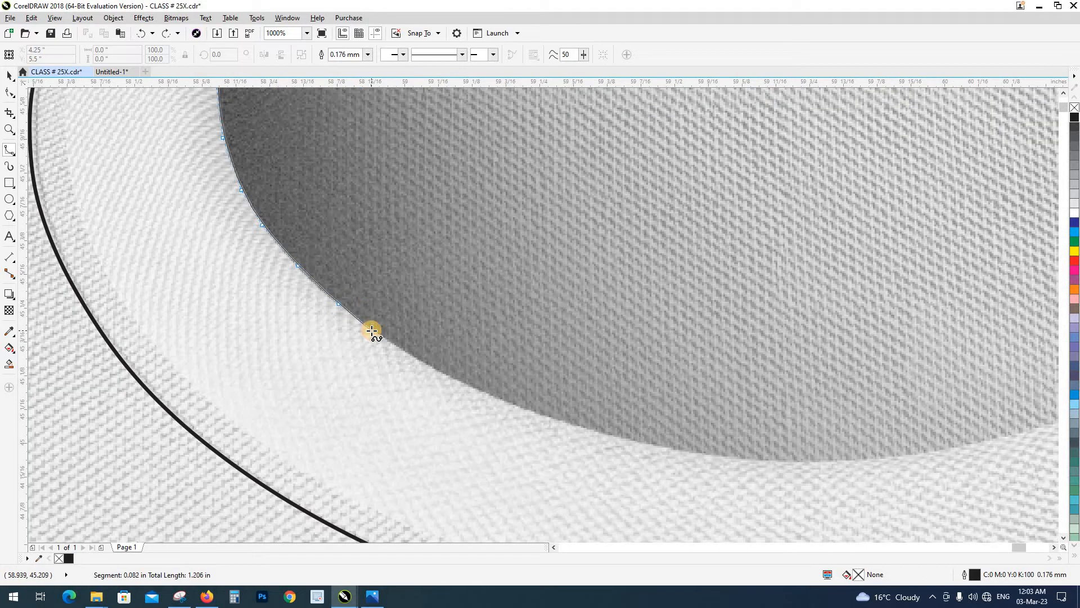
left_click(423, 361)
left_click(477, 388)
left_click(563, 421)
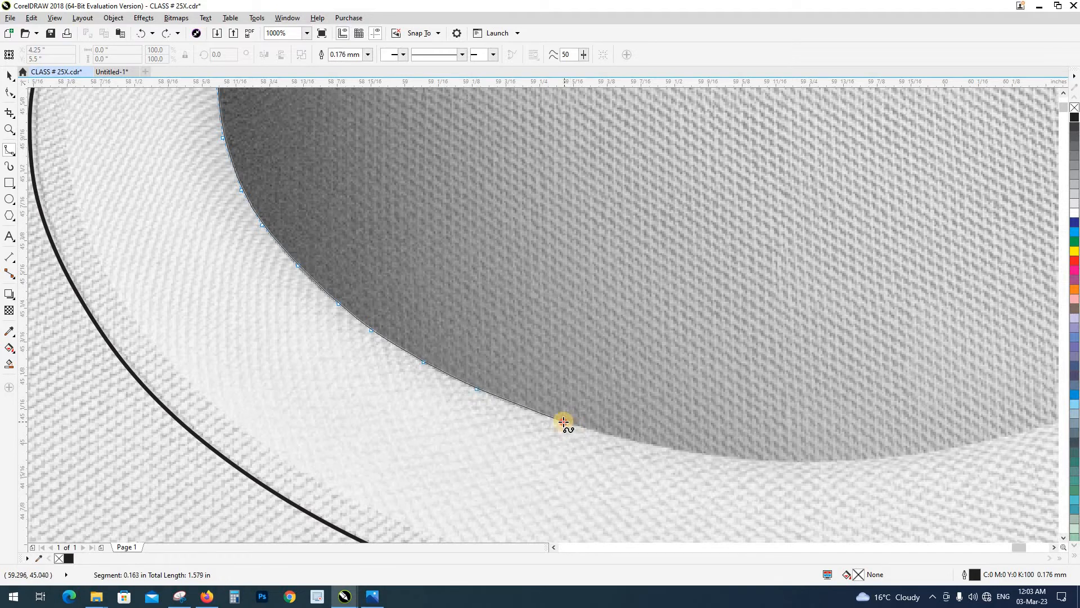
left_click(667, 448)
left_click(758, 459)
left_click(776, 463)
Continue the B-spline from the bottom centre of the neck opening along its lower-right curve
left_click_drag(773, 463, 362, 425)
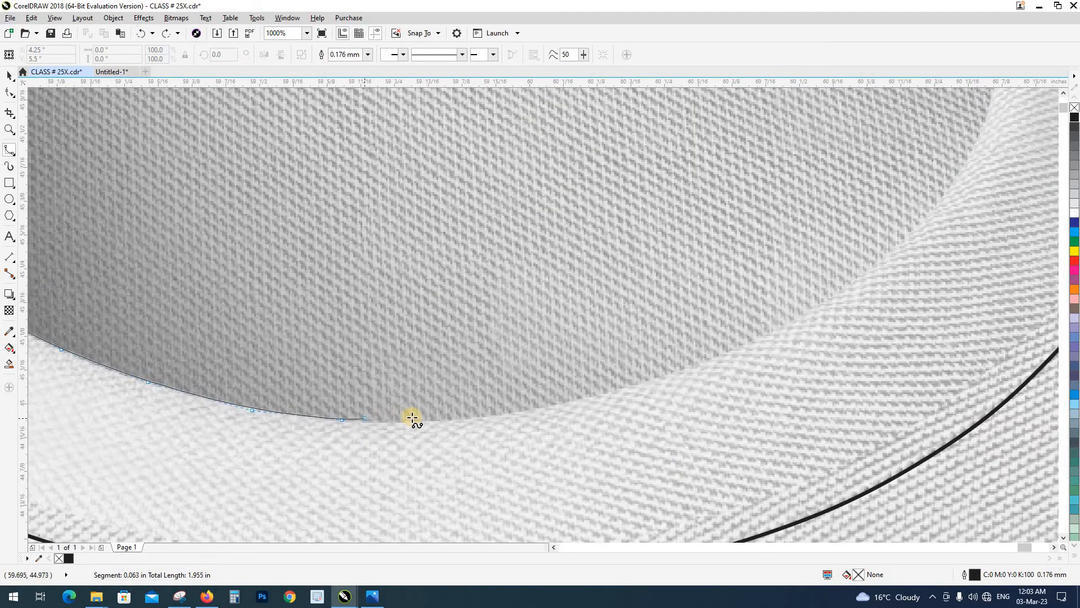
left_click(414, 422)
left_click(480, 418)
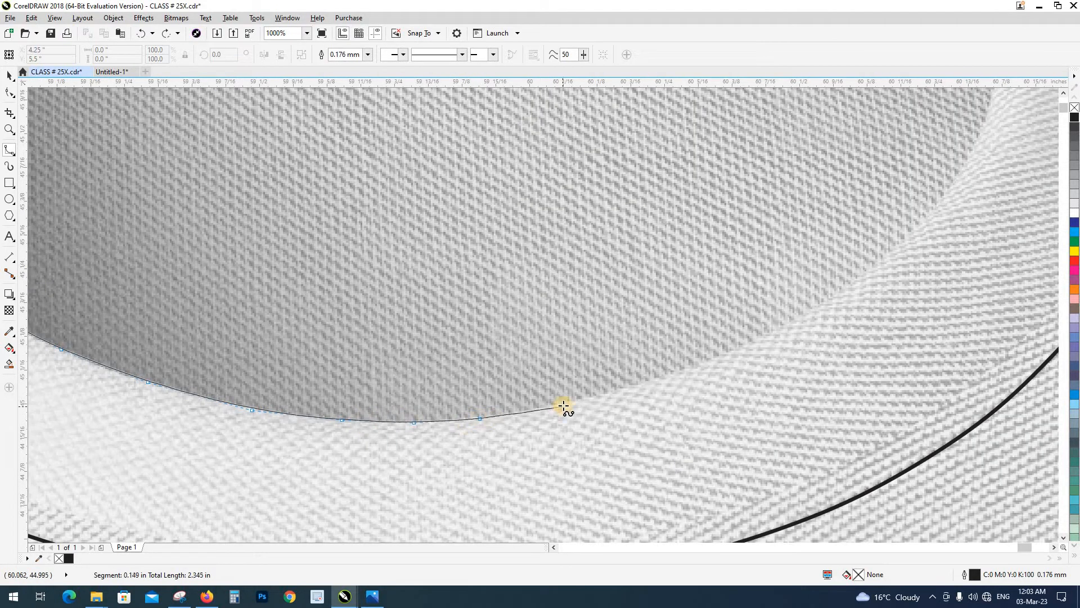
left_click(563, 405)
left_click(682, 371)
left_click(783, 327)
left_click(826, 310)
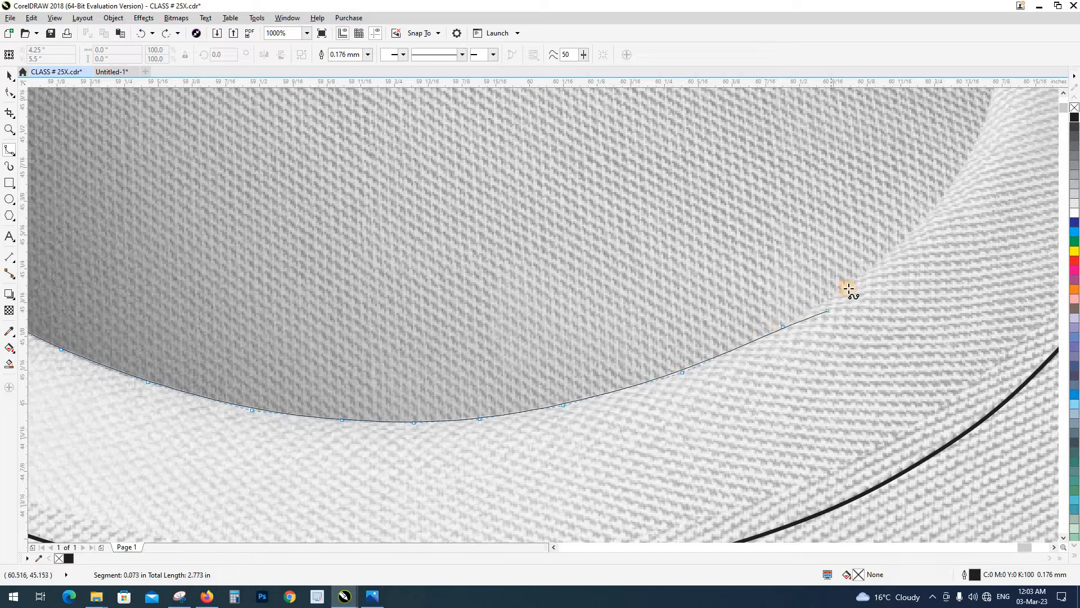
left_click(850, 286)
left_click(918, 225)
Trace the B-spline up the right-hand inner collar edge to just above the back neck seam
left_click_drag(915, 196, 664, 378)
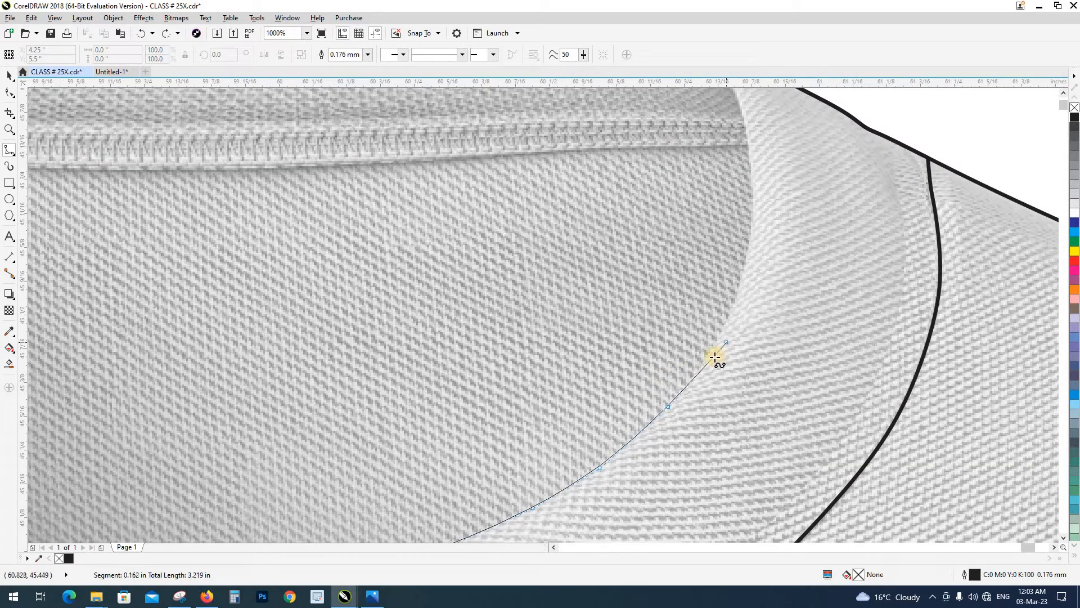
left_click(709, 354)
left_click(737, 294)
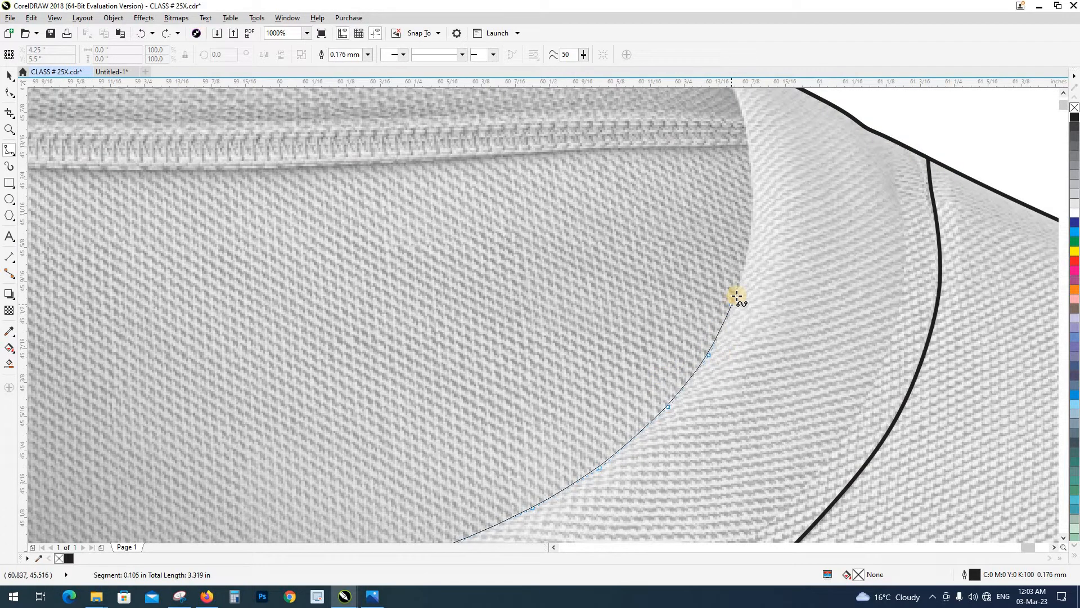
left_click(751, 233)
left_click(754, 189)
left_click_drag(750, 114, 729, 237)
left_click(726, 231)
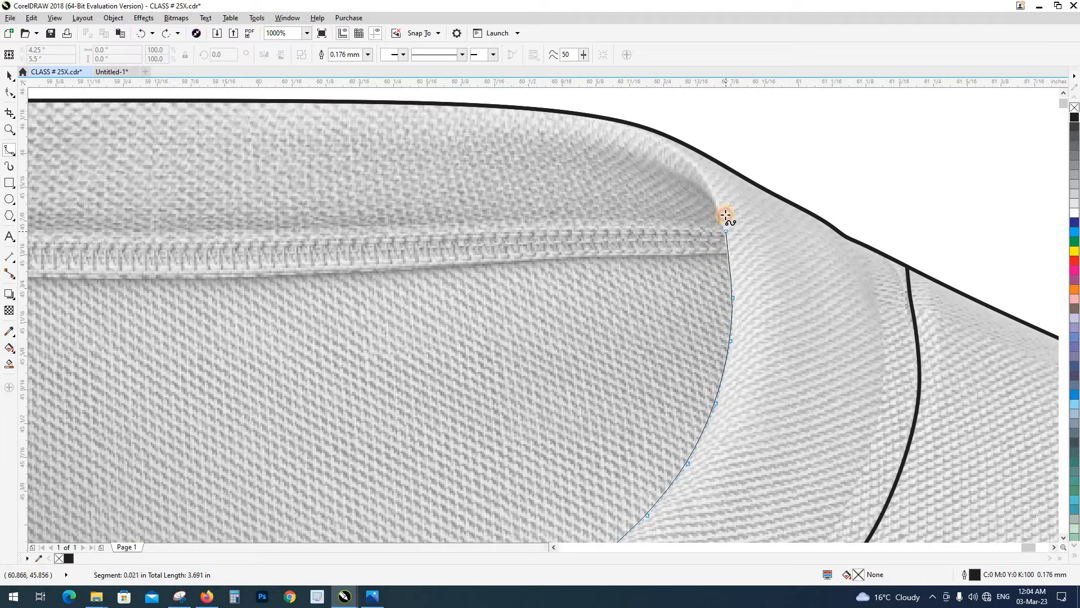
Round the upper right-hand corner of the neck opening, loop the B-spline above the shirt and close it at its start point
left_click(695, 168)
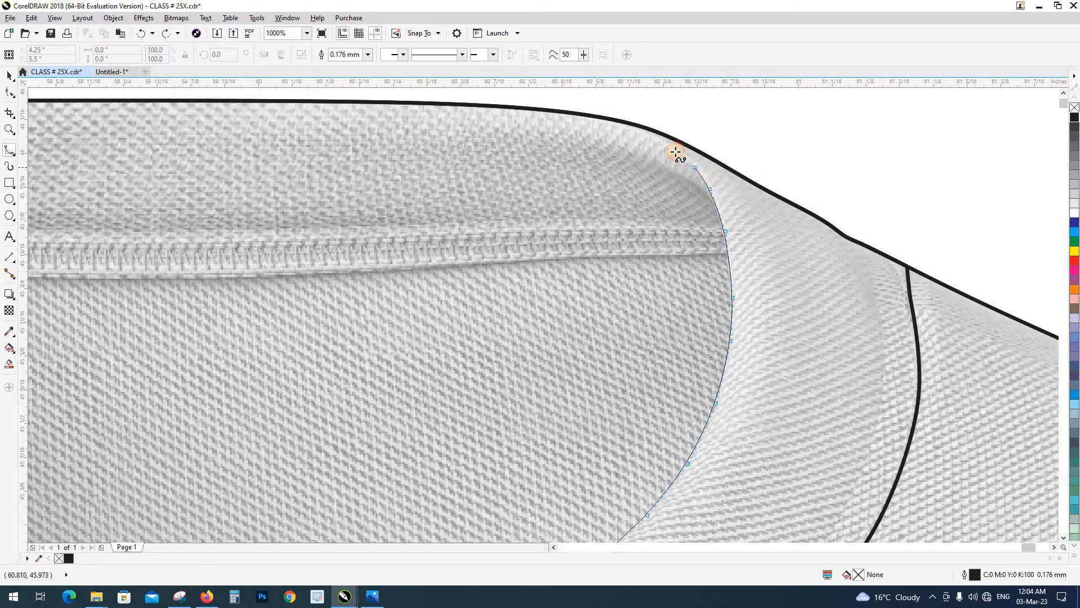
left_click(673, 150)
left_click(551, 92)
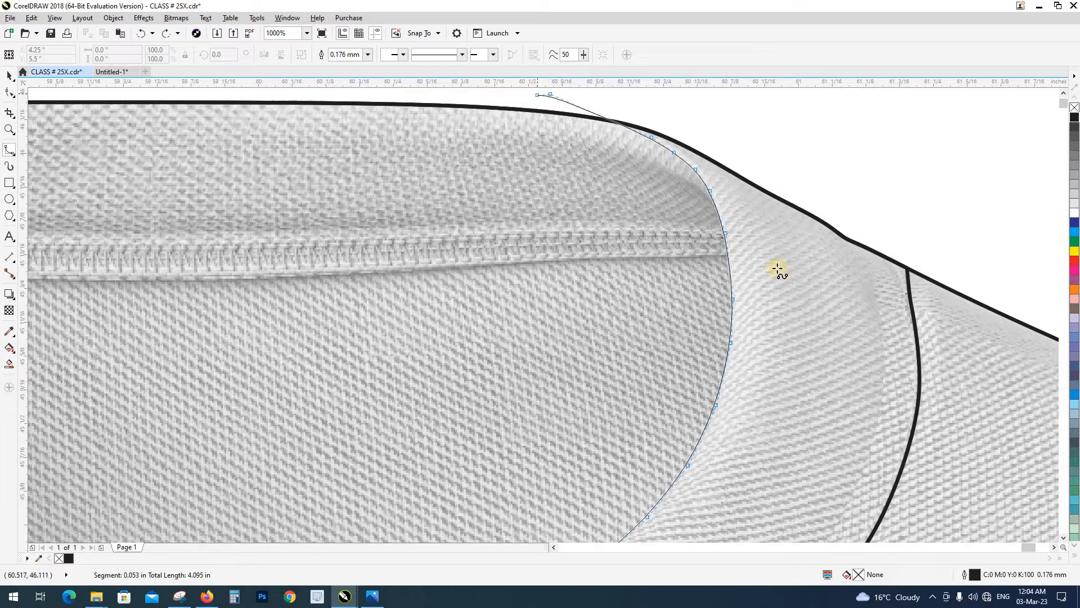
scroll(779, 270, "down", 1)
left_click(713, 225)
left_click(532, 218)
left_click(438, 222)
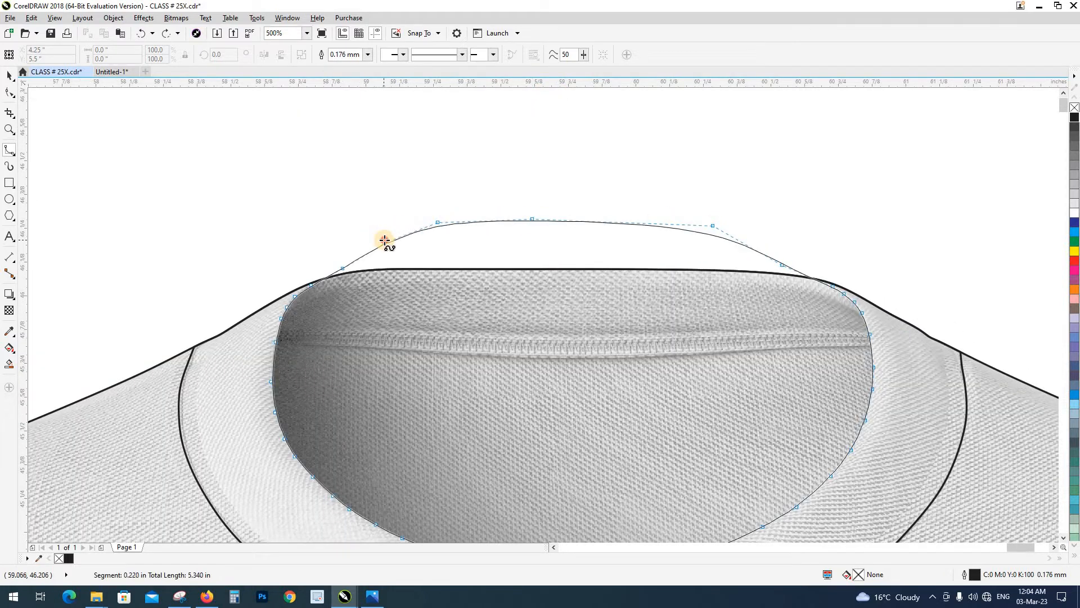
left_click(387, 241)
Intersect the closed B-spline with the T-shirt outline to make the neck-opening shape, and delete the leftover B-spline
scroll(421, 190, "down", 2)
key("space")
scroll(449, 190, "up", 1)
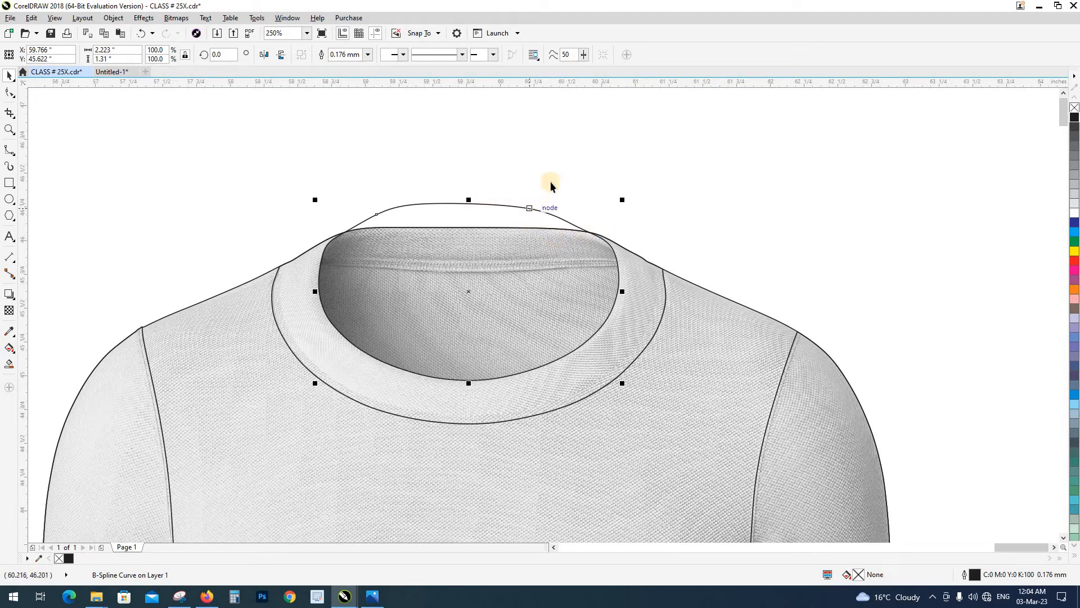
left_click(695, 310, "shift")
left_click(417, 118)
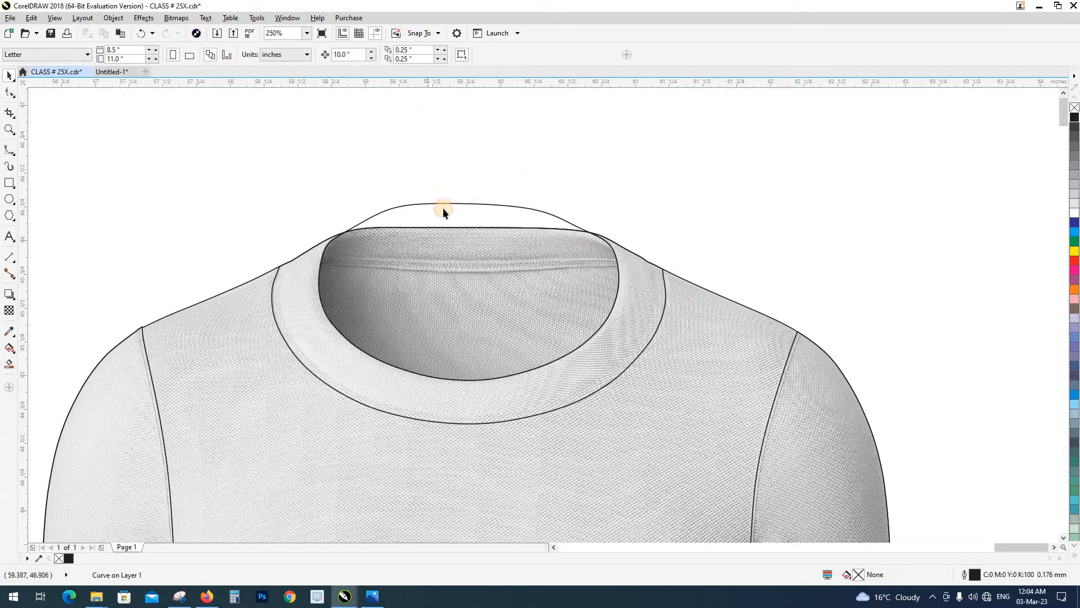
left_click(444, 204)
key("Delete")
Move the collar shape and the neck-opening shape aside to check that each is separate, undoing each move
left_click_drag(436, 227, 424, 174)
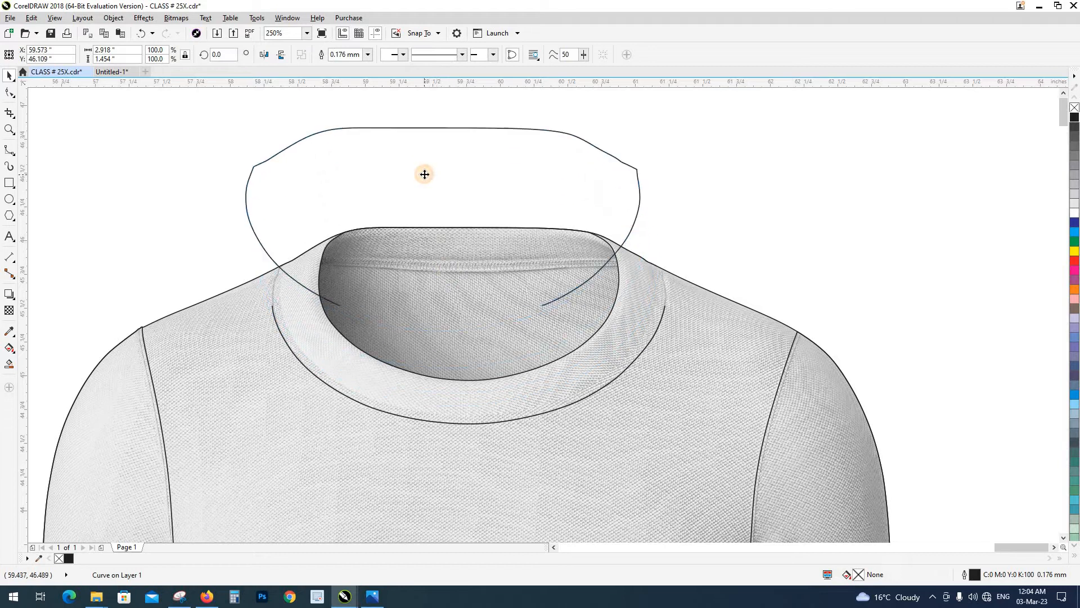
key("ctrl+z")
left_click(615, 282)
left_click_drag(618, 291, 604, 203)
key("ctrl+z")
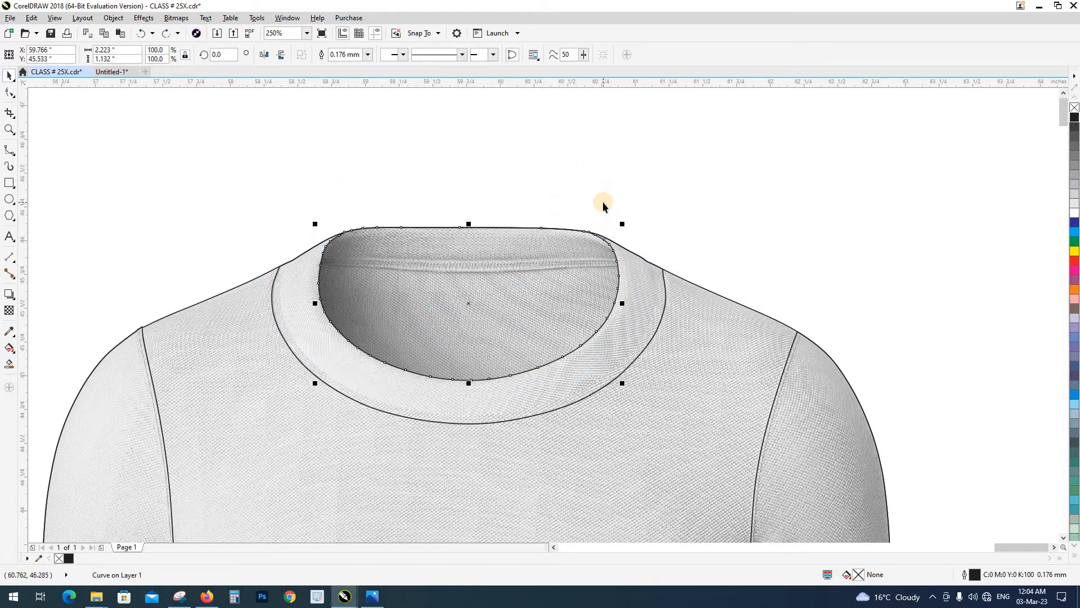
key("Escape")
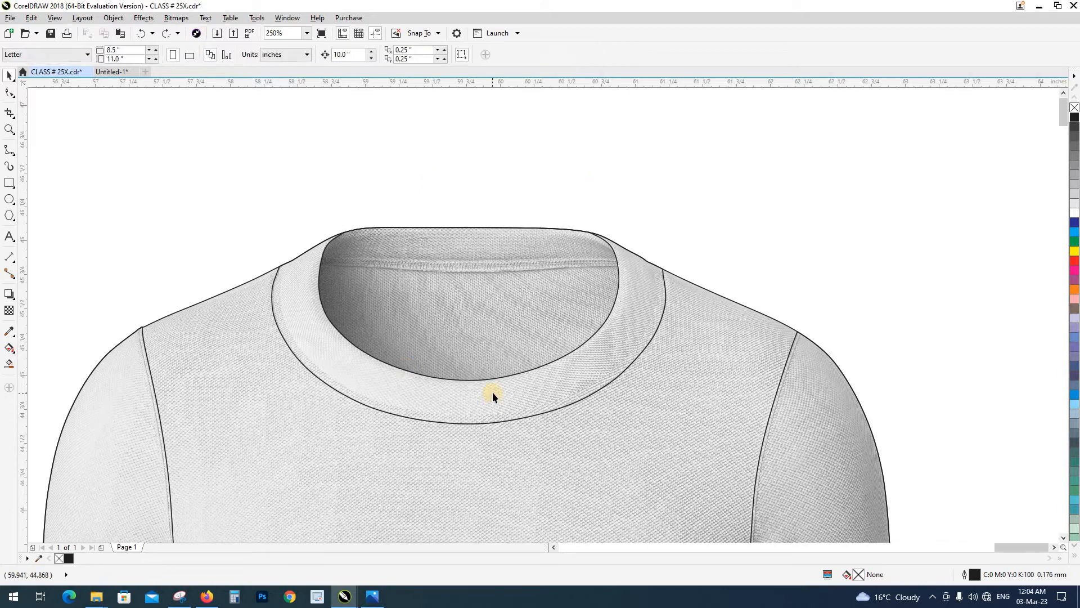
Check the neck area against the finished mockup in the reference image class # 25.jpg and return to the CorelDRAW drawing
scroll(437, 262, "down", 5)
scroll(366, 253, "up", 5)
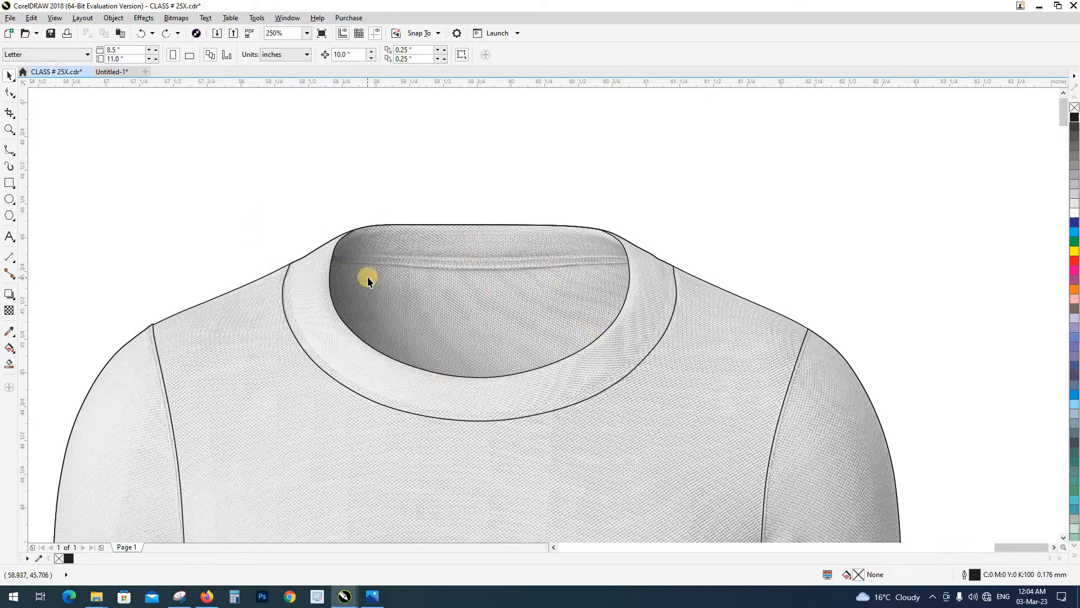
left_click(371, 596)
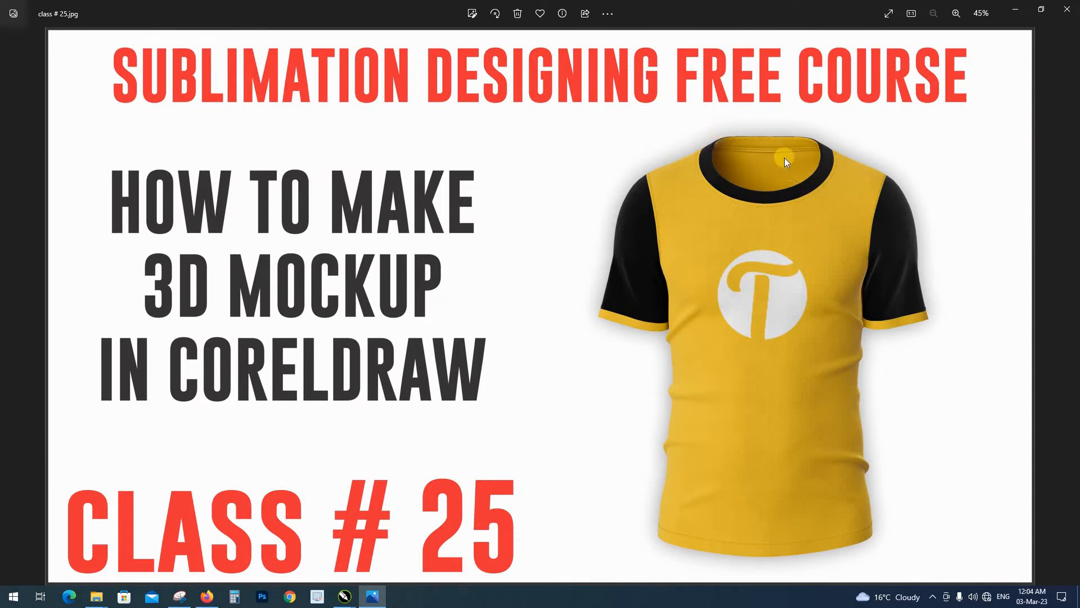
key("alt+Tab")
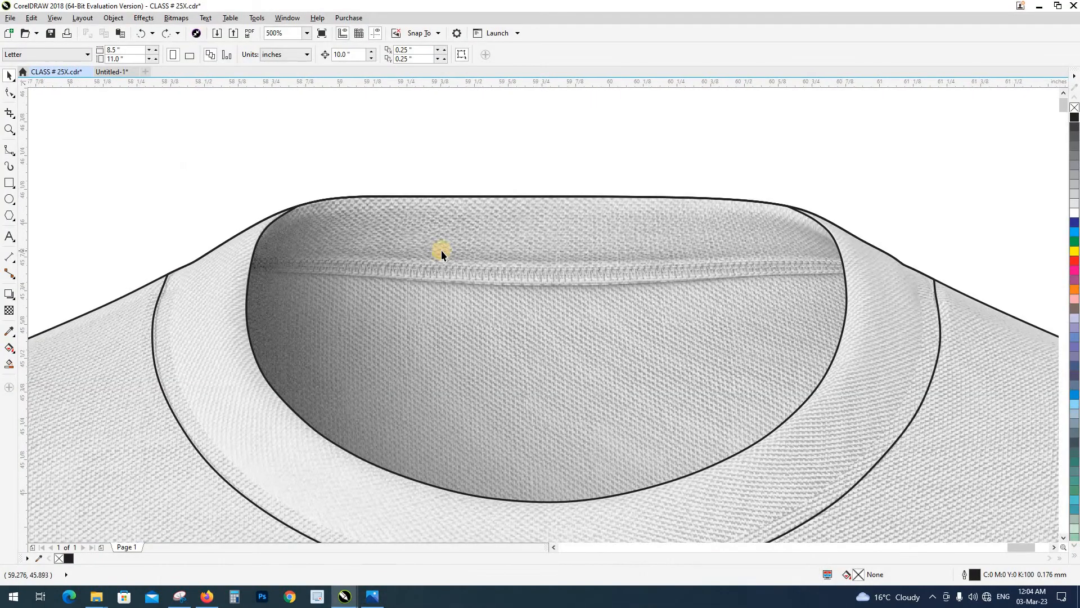
Start a B-spline above the neck and loop it outside the left-hand shoulder to the left-hand end of the back neck seam
left_click(10, 155)
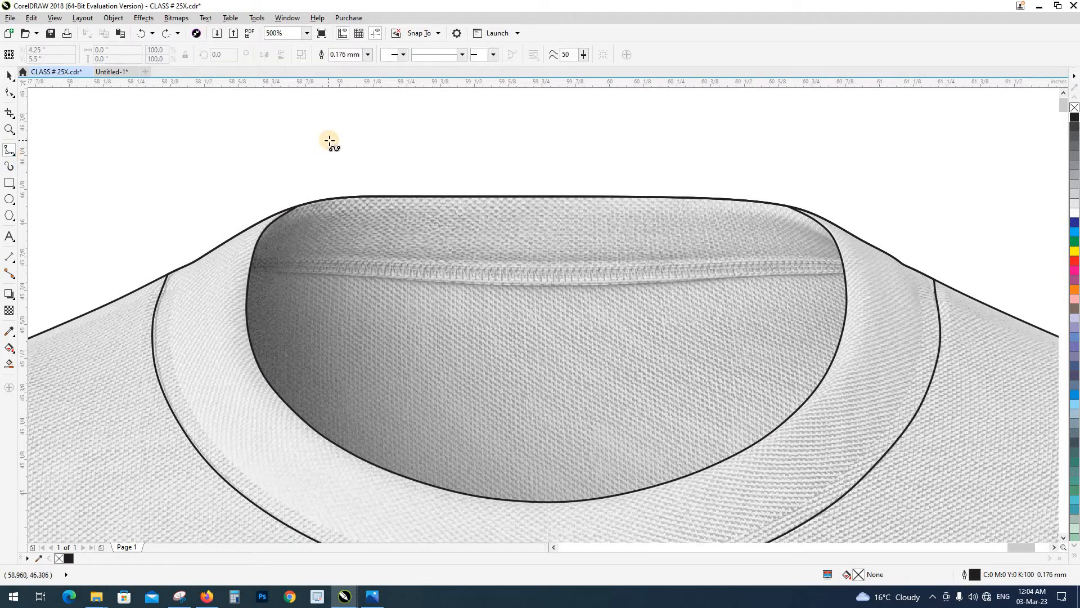
left_click(323, 133)
left_click(220, 173)
left_click(205, 197)
left_click(180, 232)
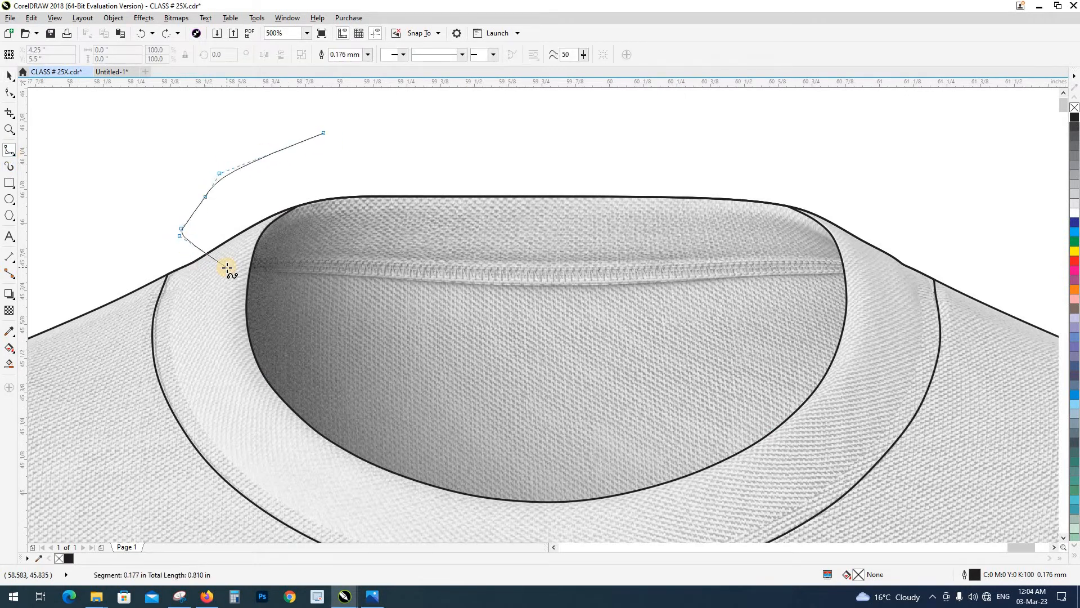
left_click(228, 268)
left_click(235, 270)
Trace the B-spline along the lower edge of the back neck seam and past the right-hand inner collar edge
left_click(303, 269)
left_click(420, 280)
left_click(524, 285)
left_click(627, 285)
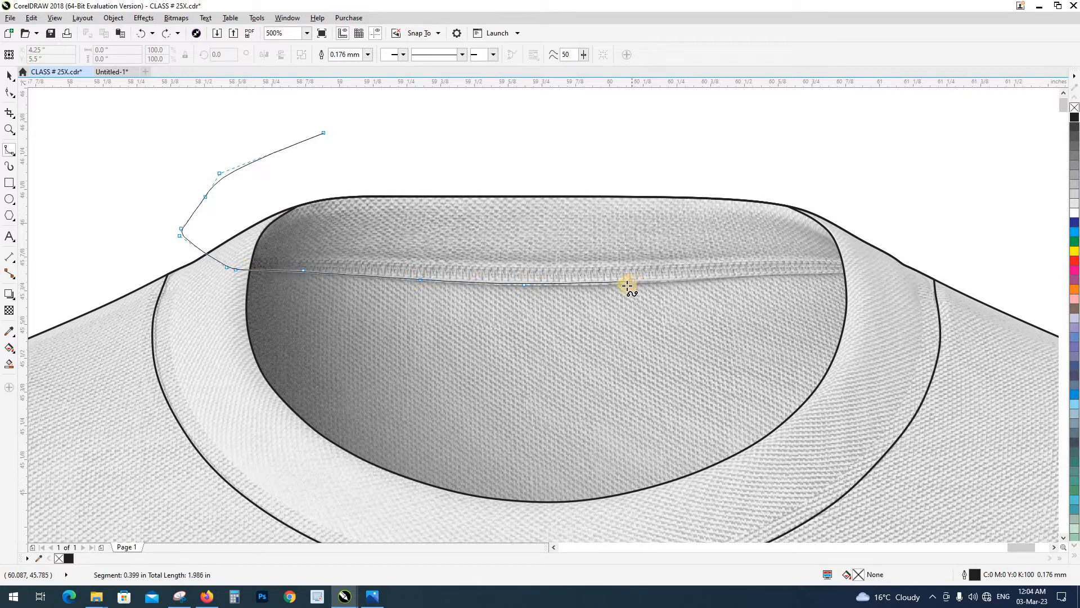
left_click(782, 274)
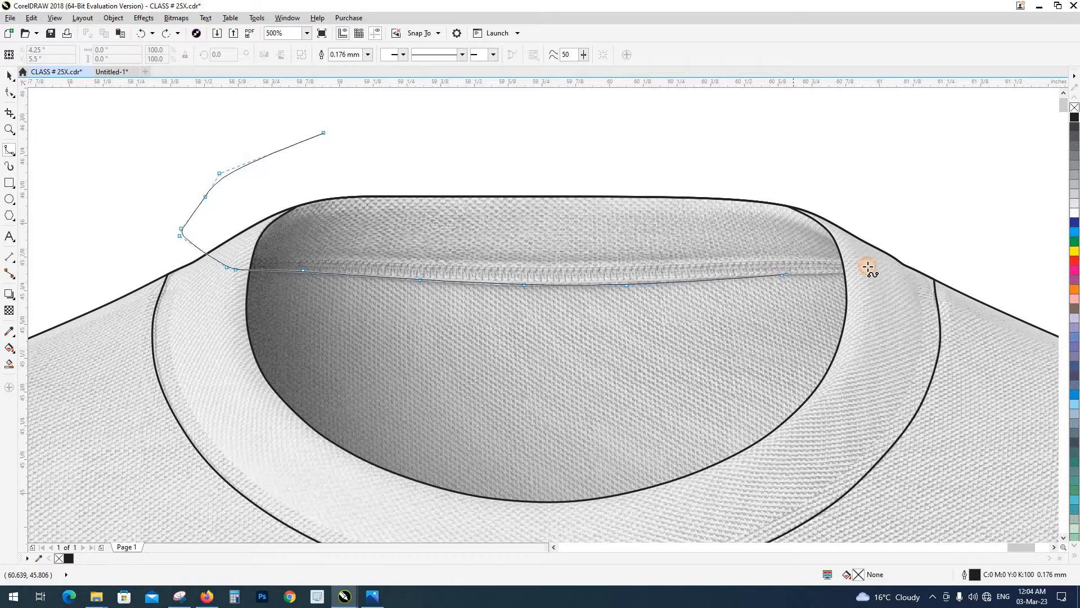
left_click(865, 271)
Loop the B-spline around the right-hand shoulder and over the top of the neck, closing it at its start point
left_click(883, 269)
left_click(925, 233)
left_click(922, 186)
left_click(797, 131)
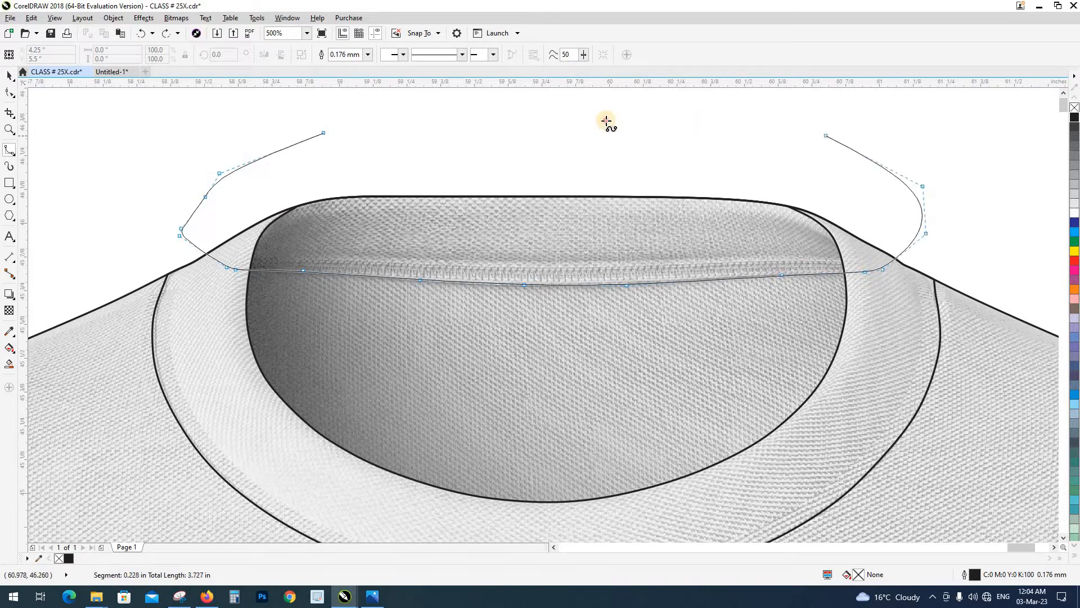
left_click(606, 120)
left_click(401, 113)
left_click(326, 135)
key("space")
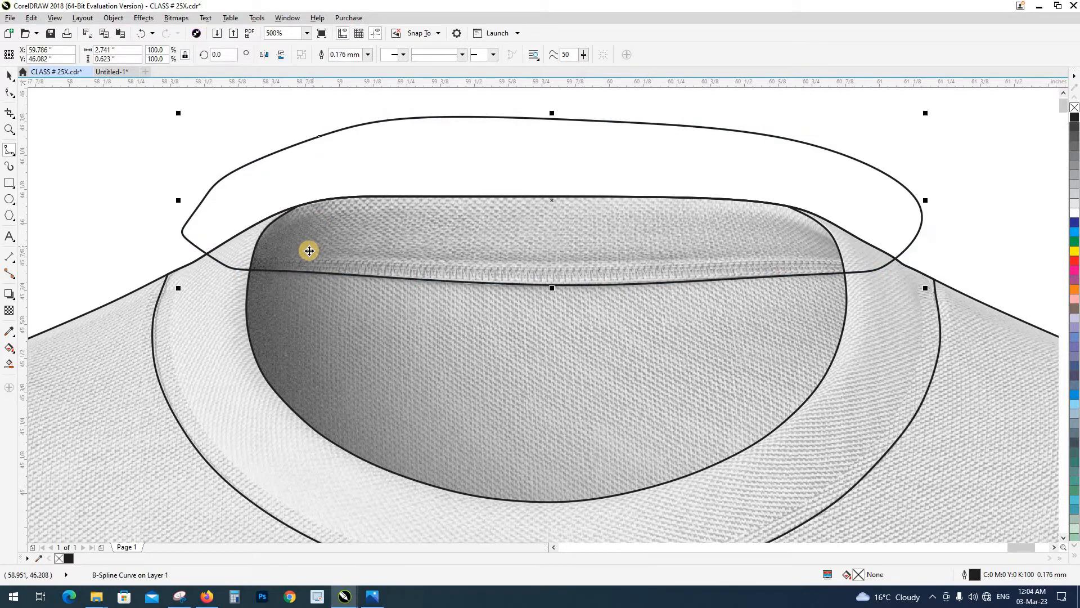
Intersect the B-spline loop around the back neck with the neck-opening shape and delete the leftover loop
left_click(249, 303)
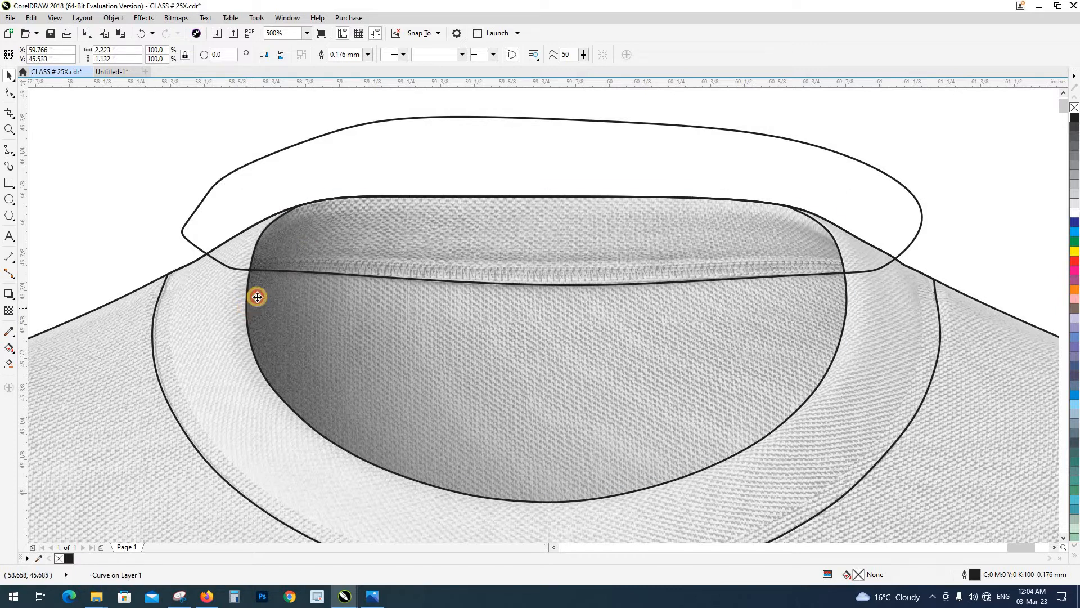
left_click(220, 179, "shift")
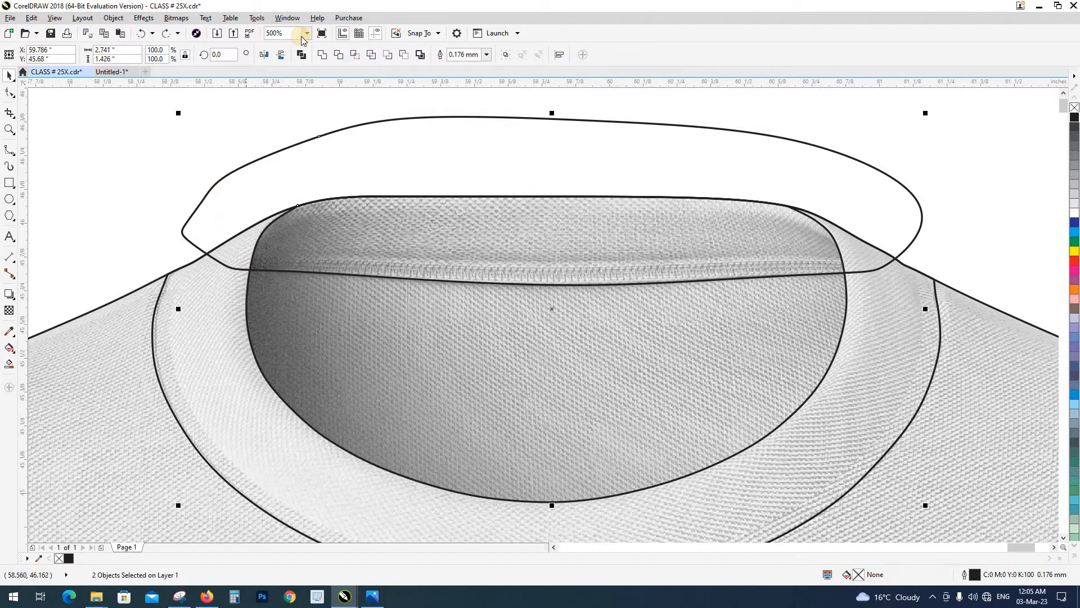
left_click(358, 55)
left_click(259, 160)
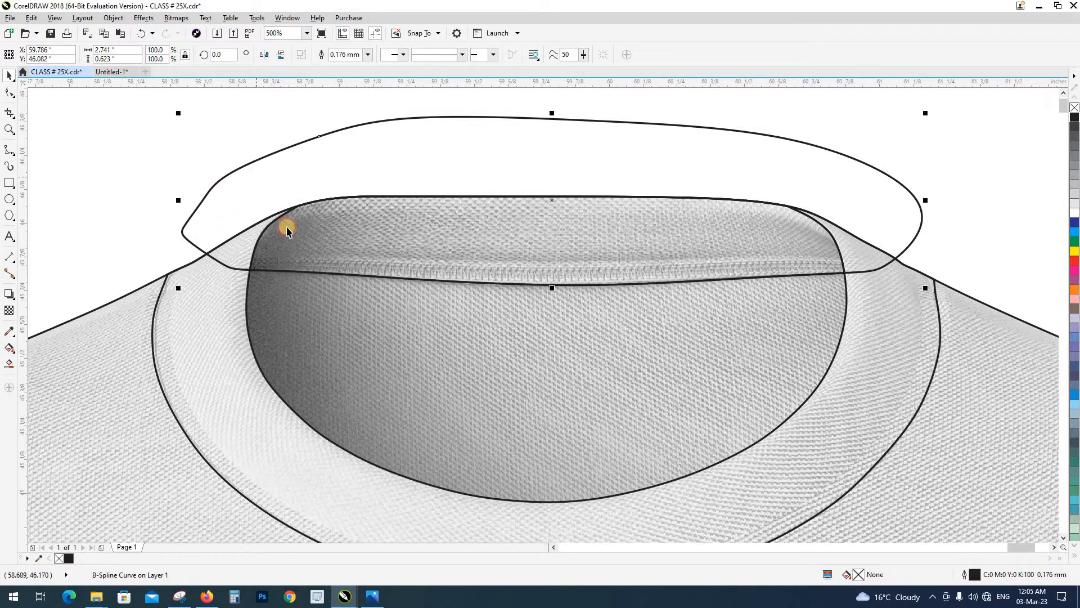
key("Delete")
Move the new back-neck part upward to test that it is separate, and undo the move
left_click(328, 244)
left_click_drag(400, 234, 417, 167)
key("ctrl+z")
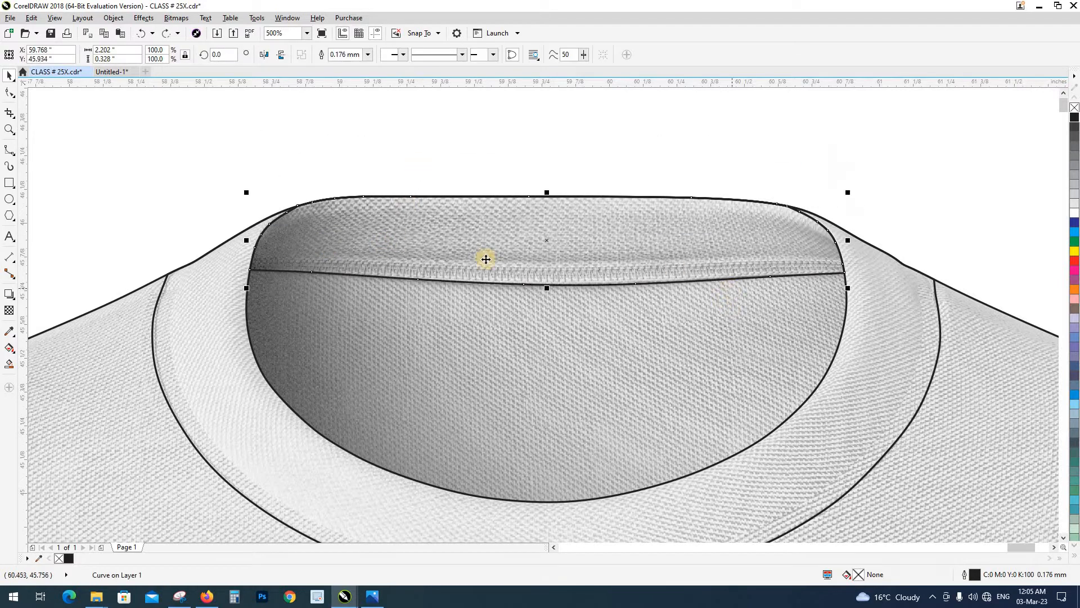
scroll(485, 259, "down", 2)
left_click(509, 204)
Start a B-spline outside the left-hand sleeve and lead it across the sleeve edge onto the hem seam
scroll(508, 207, "down", 1)
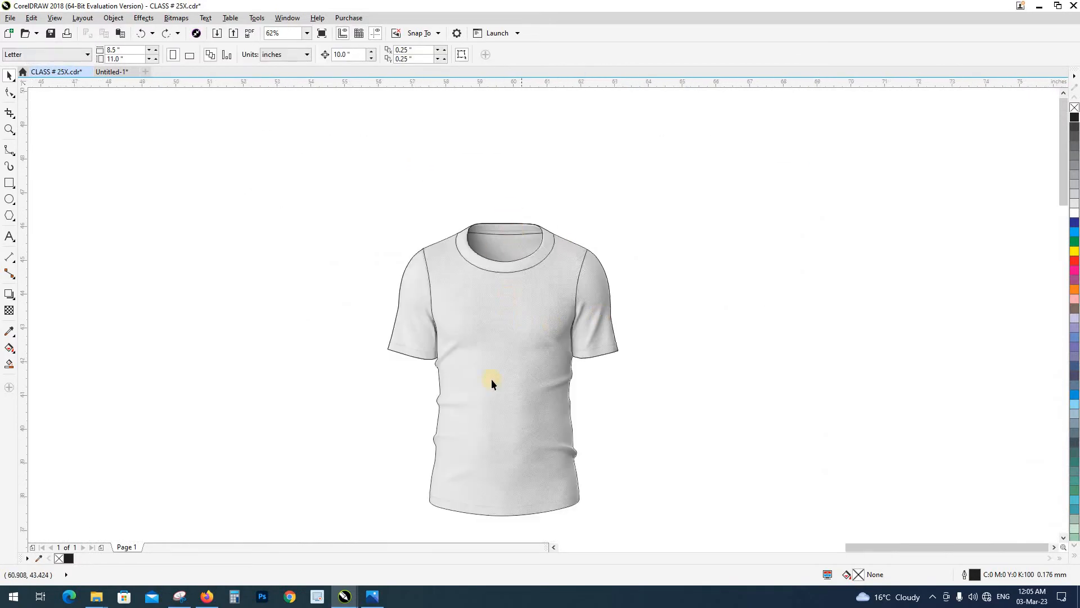
scroll(401, 349, "up", 2)
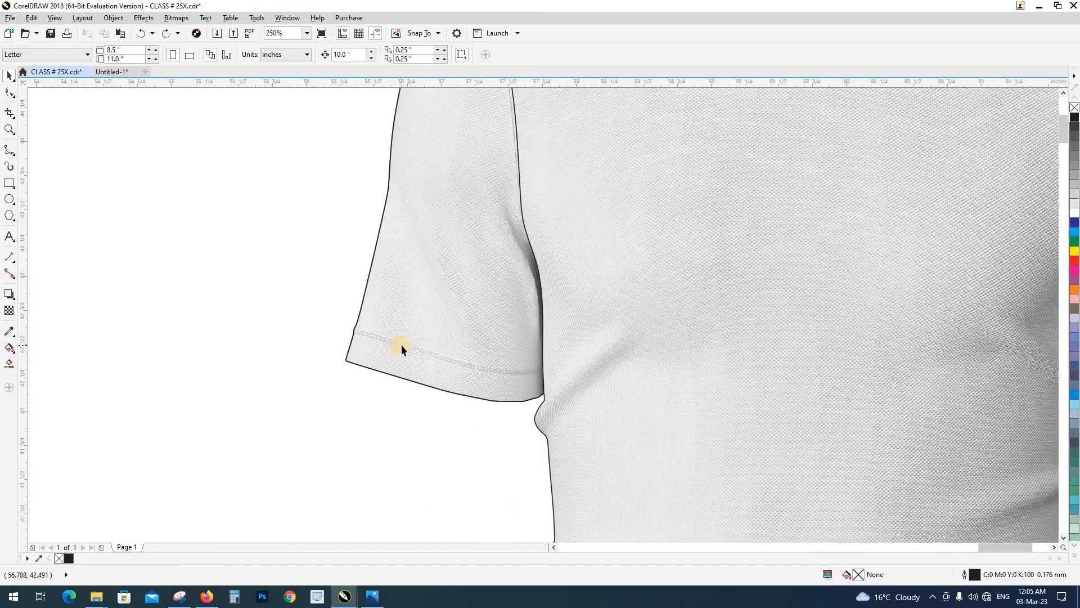
scroll(410, 377, "up", 2)
scroll(333, 332, "down", 1)
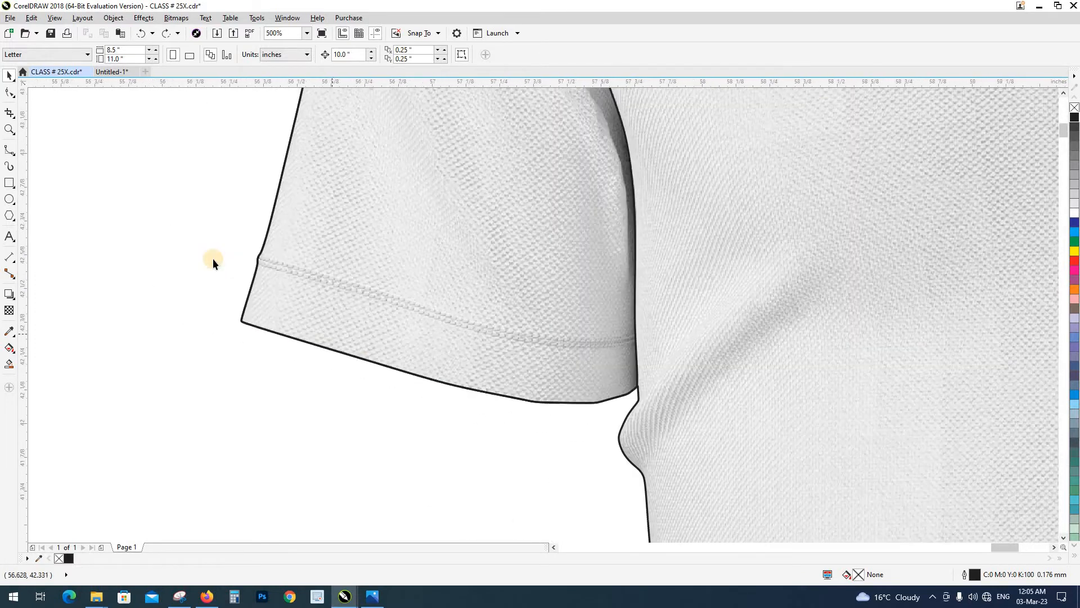
scroll(231, 255, "up", 1)
left_click(7, 151)
left_click(181, 219)
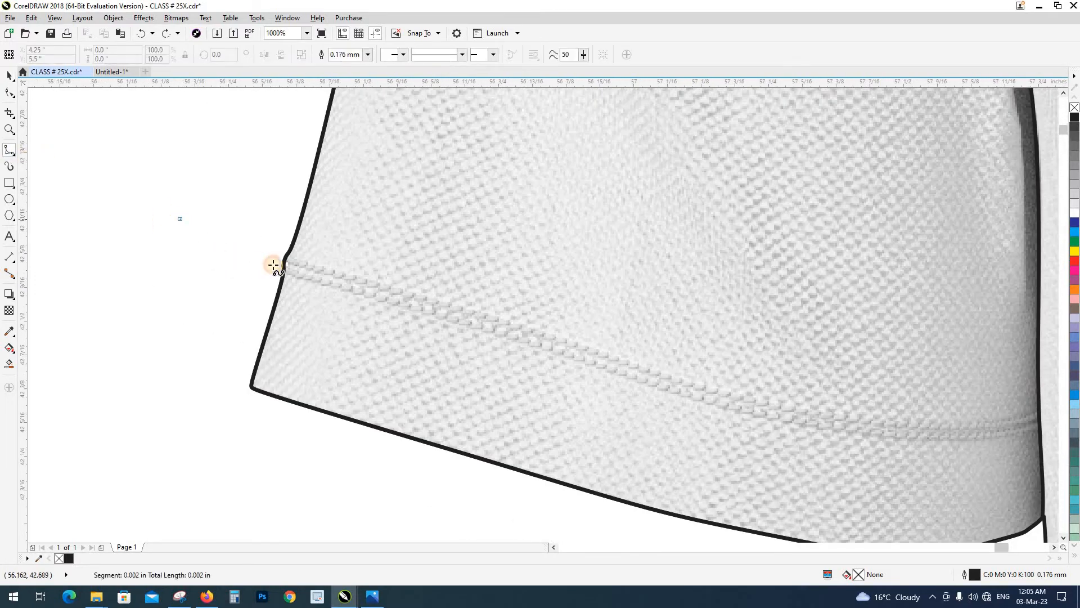
left_click(269, 251)
left_click(331, 268)
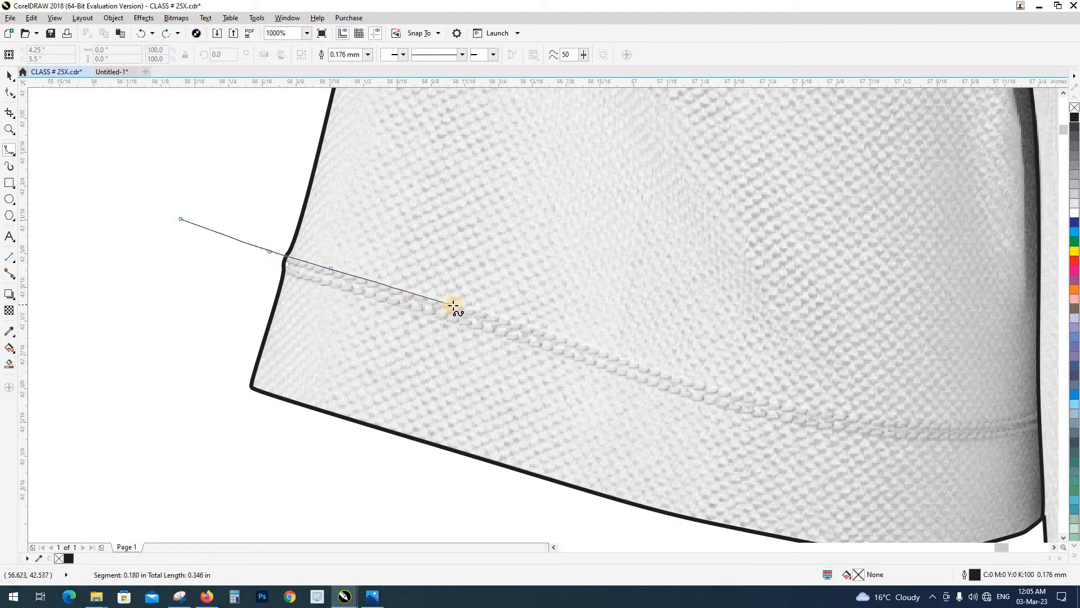
Trace the B-spline along the upper edge of the left-hand hem seam and past the armhole line into the body
left_click(453, 305)
left_click(603, 349)
left_click(702, 383)
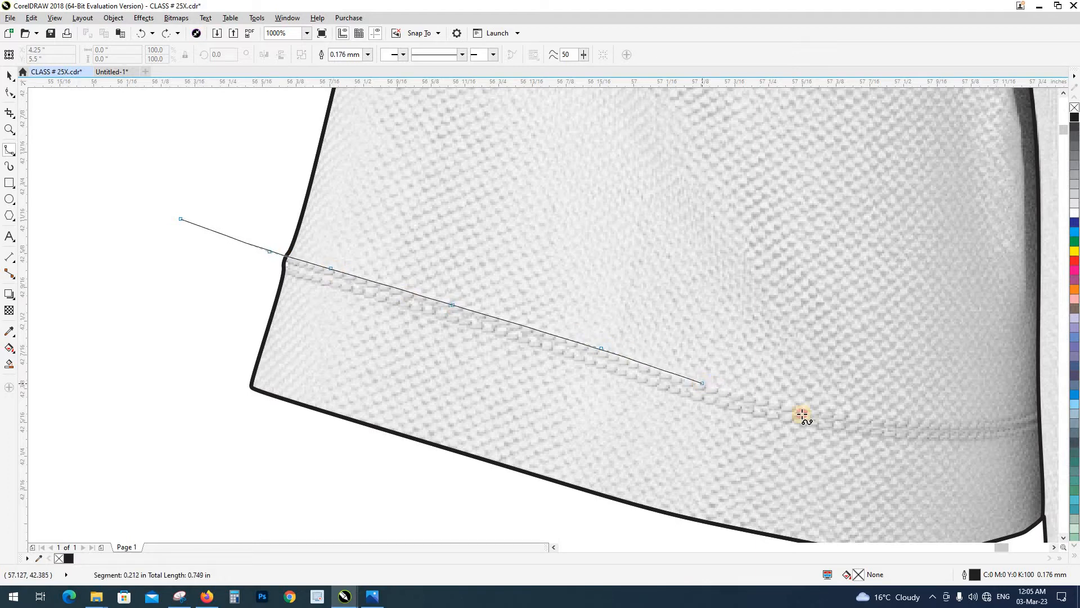
left_click(819, 412)
left_click_drag(824, 416, 538, 336)
left_click(589, 340)
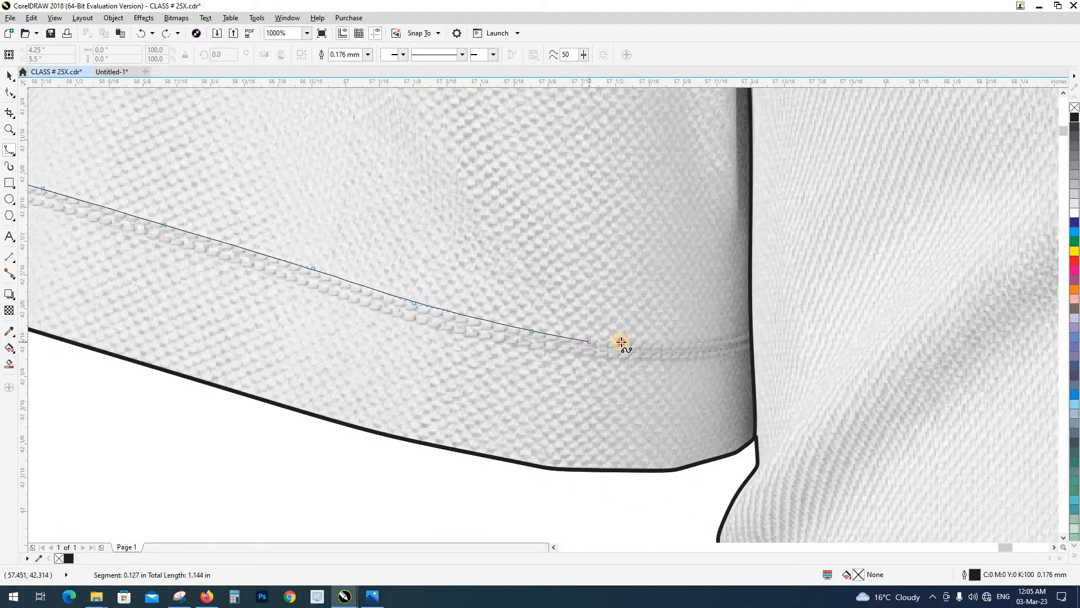
left_click(699, 342)
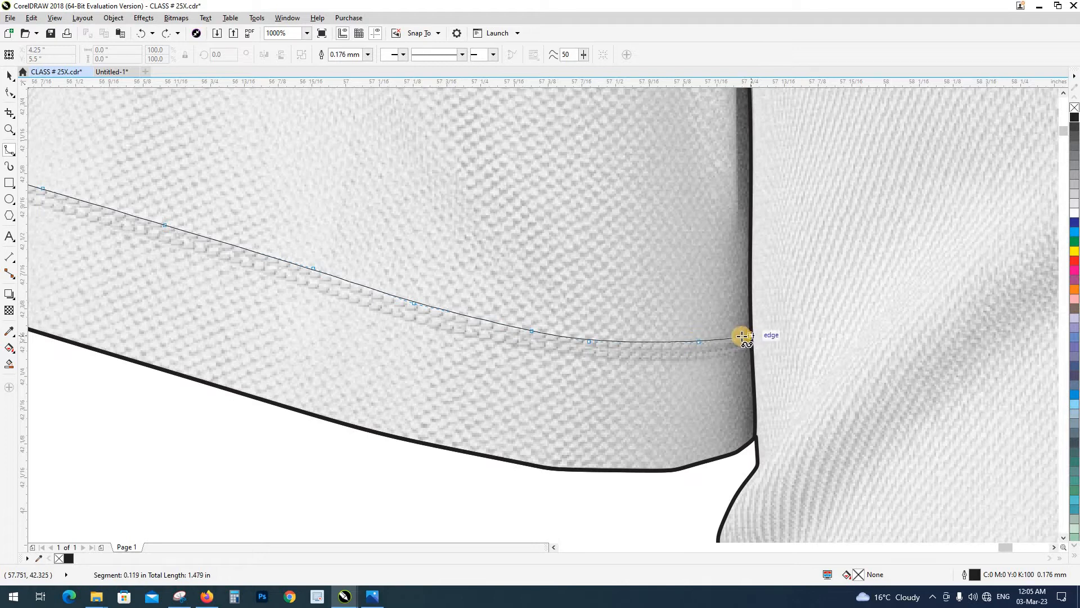
left_click(741, 336)
left_click(820, 303)
Loop the B-spline around below the left-hand sleeve hem and close it at its start point
scroll(755, 298, "down", 3)
left_click(790, 286)
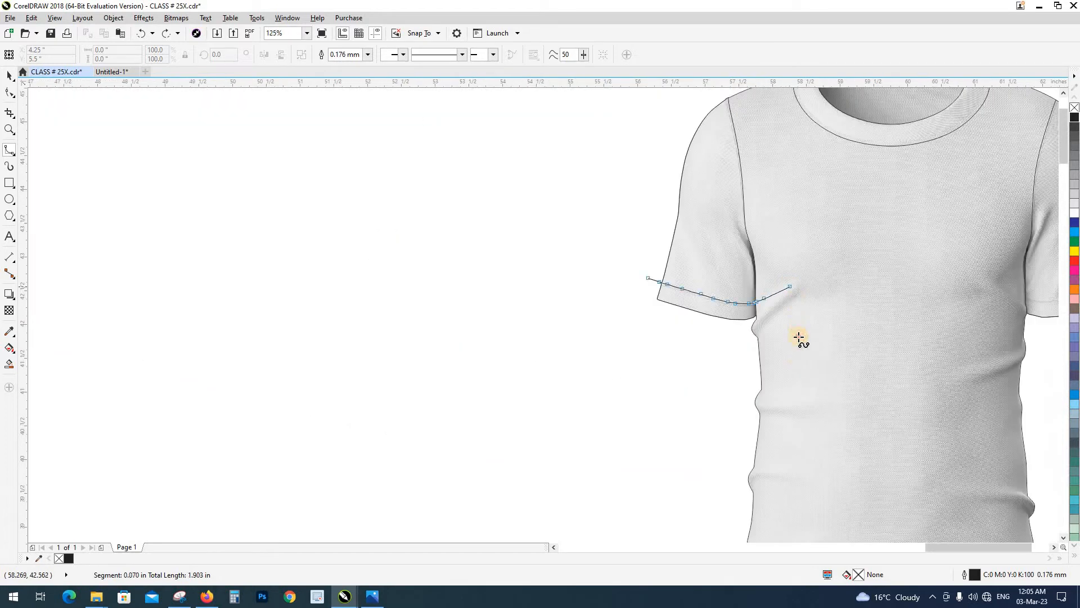
left_click(799, 333)
left_click(781, 378)
left_click(656, 402)
left_click(575, 354)
left_click(595, 288)
left_click(647, 278)
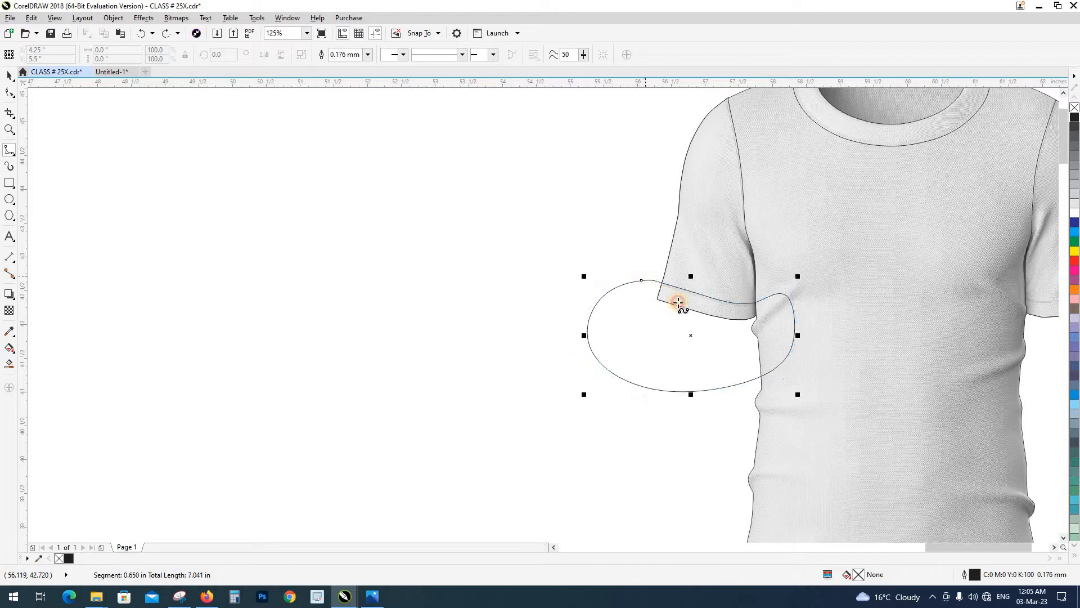
Intersect the closed loop with the left-hand sleeve shape to create its hem part, and delete the loop
scroll(682, 302, "down", 1)
key("space")
left_click(690, 260, "shift")
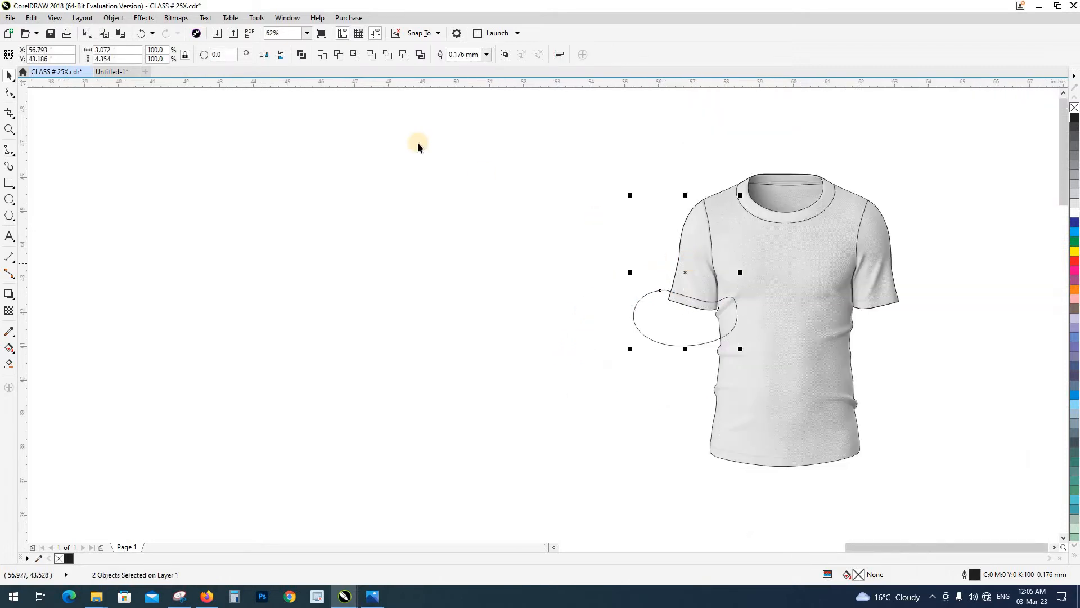
left_click(357, 59)
left_click(675, 317)
left_click(735, 309)
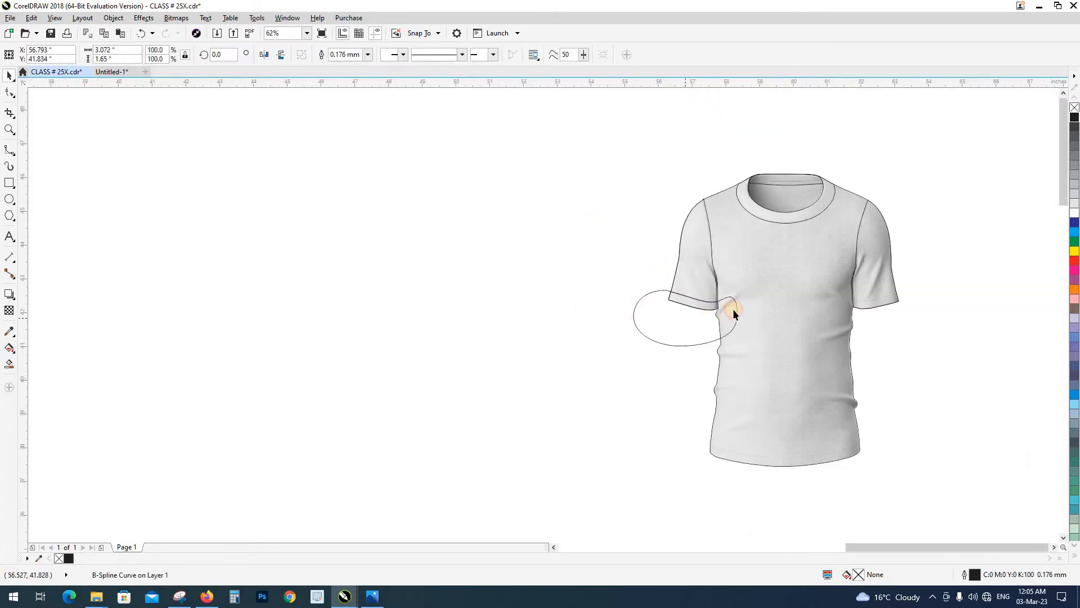
key("Delete")
Start a B-spline outside the right-hand sleeve and lead it across the sleeve edge onto the hem seam
scroll(726, 281, "up", 1)
scroll(660, 316, "up", 1)
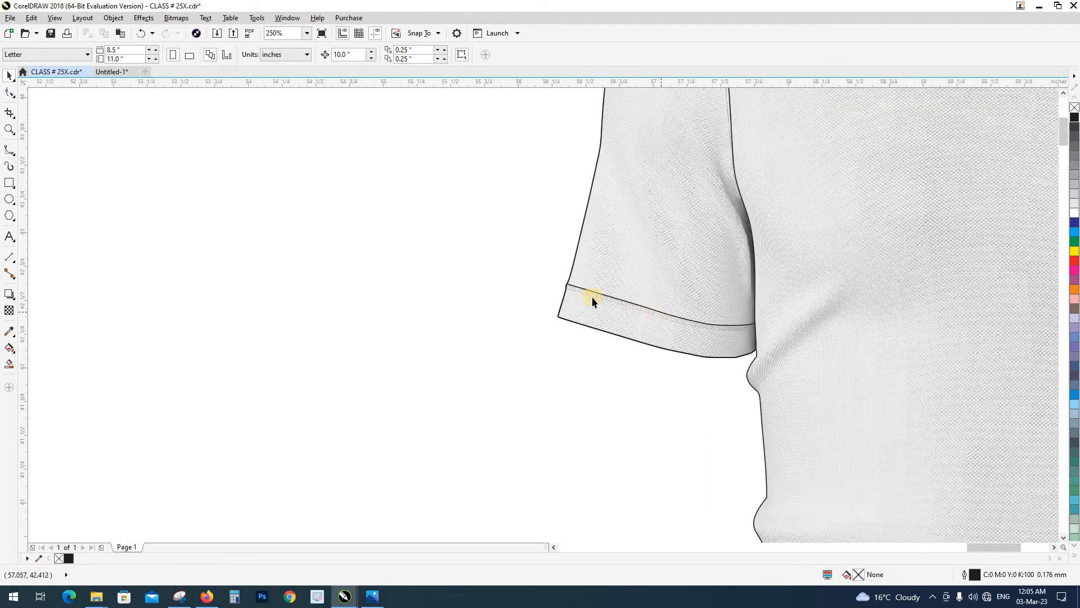
scroll(388, 314, "down", 2)
scroll(675, 313, "up", 2)
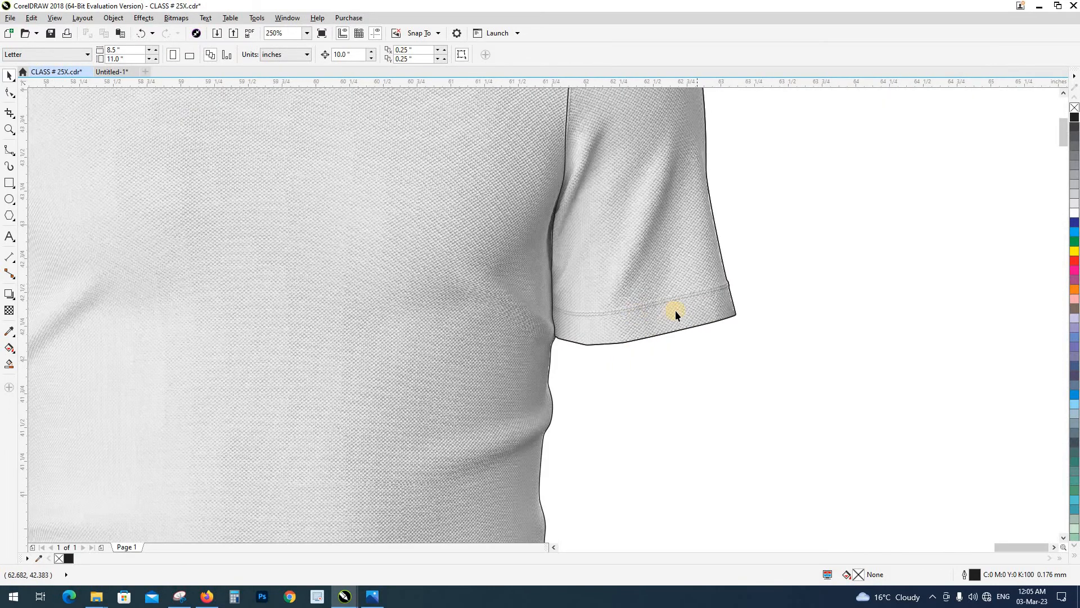
left_click(8, 156)
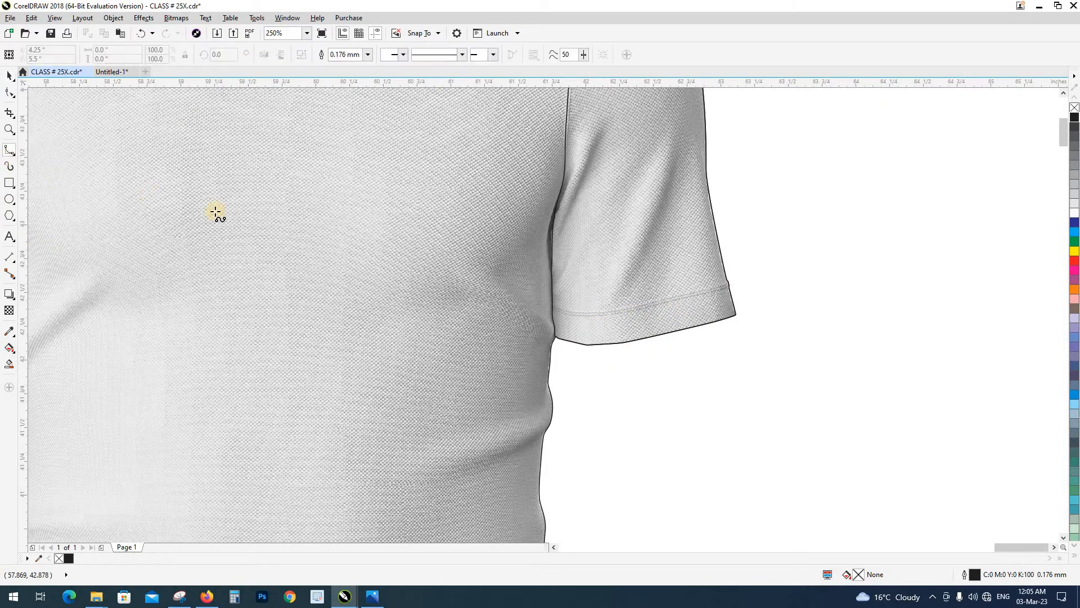
scroll(475, 316, "up", 1)
scroll(495, 318, "down", 1)
left_click(867, 252)
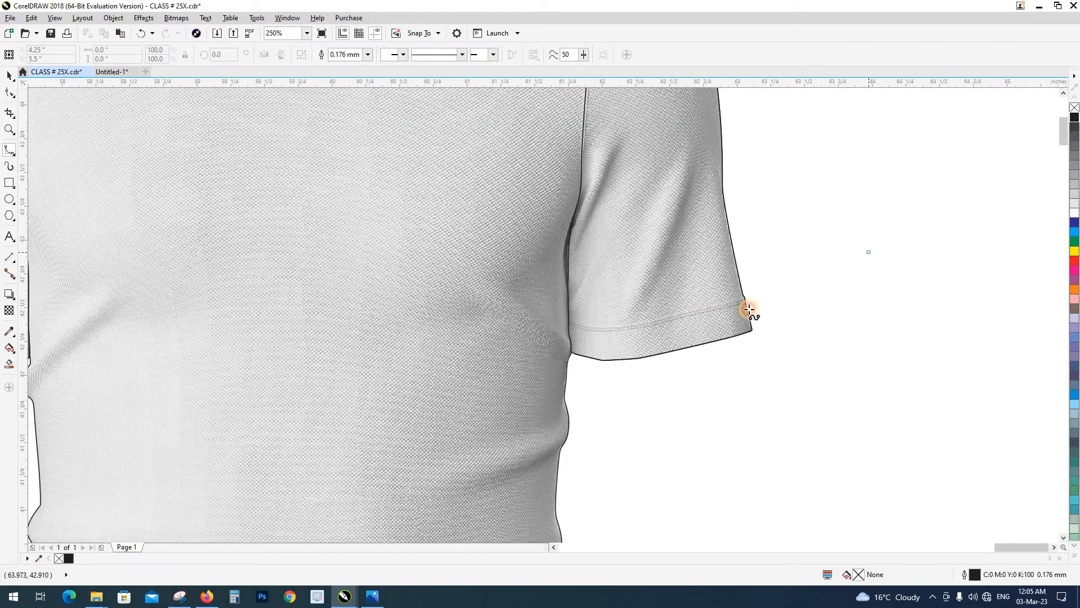
left_click_drag(739, 309, 809, 319)
scroll(803, 313, "up", 2)
left_click(897, 241)
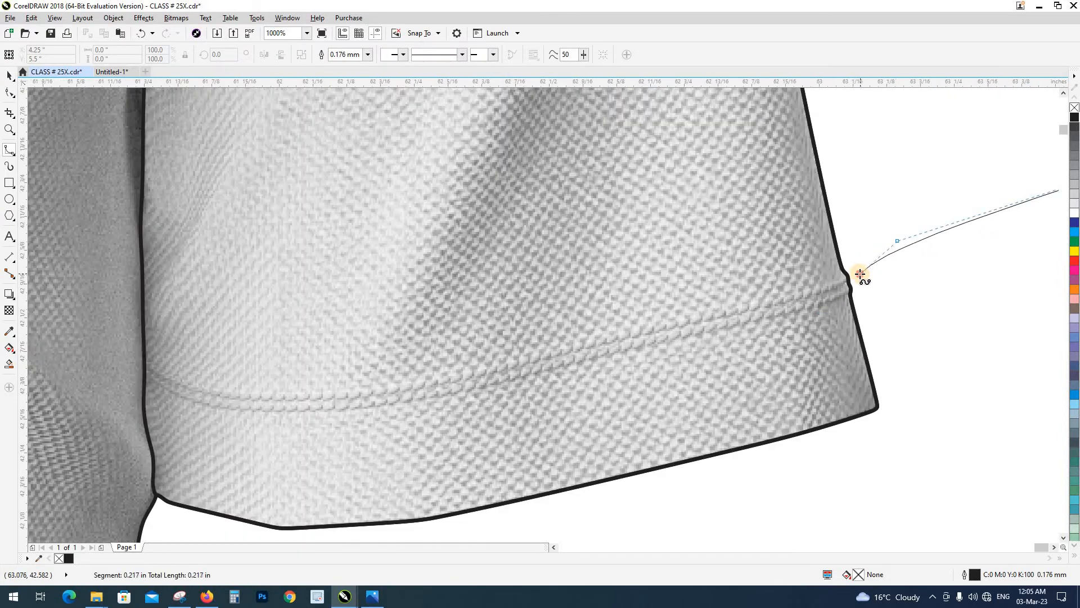
left_click(859, 273)
left_click(808, 291)
Trace the B-spline along the upper edge of the right-hand hem seam and past the sleeve's inner edge into the body
left_click(652, 326)
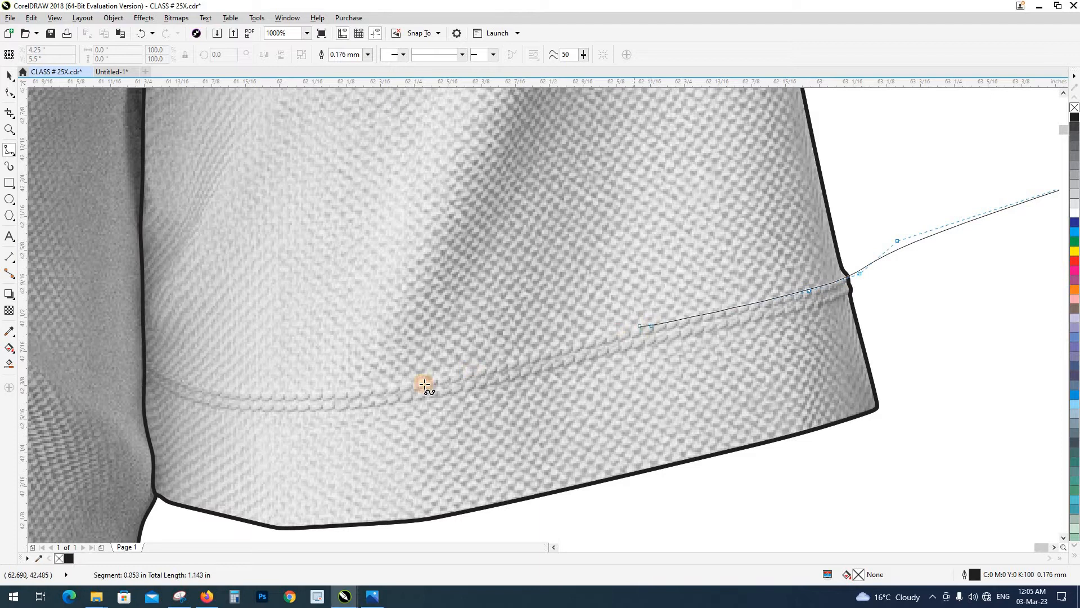
left_click(452, 374)
left_click(372, 388)
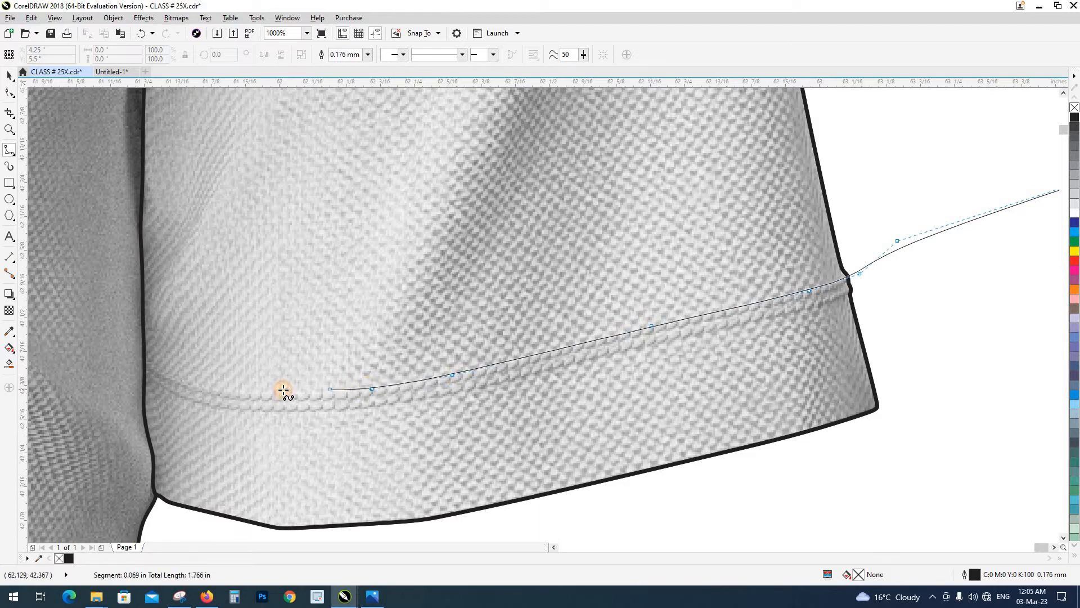
left_click(288, 392)
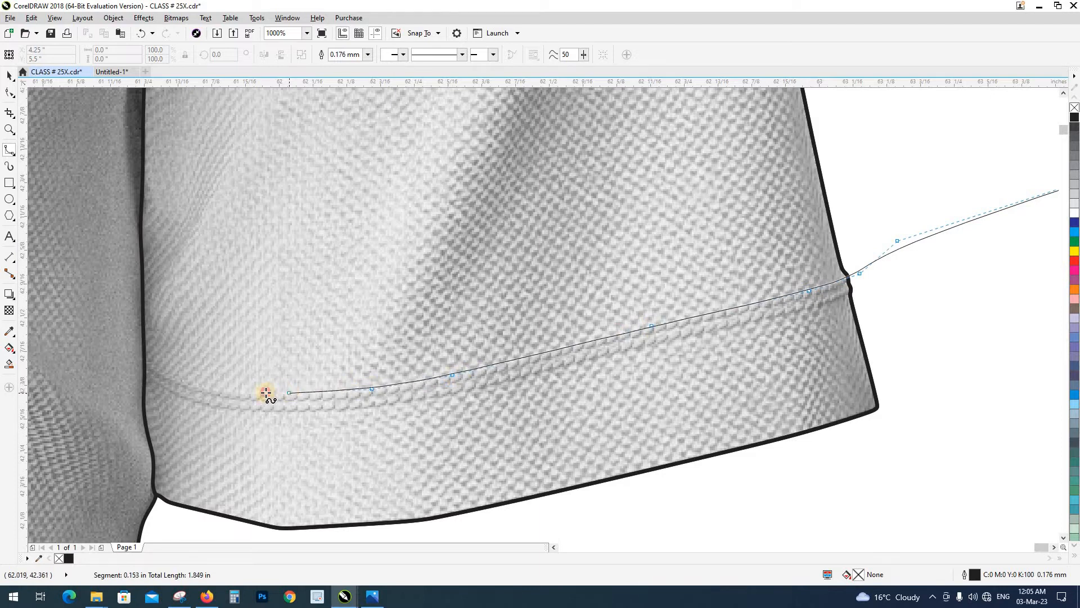
left_click(185, 383)
left_click(161, 371)
left_click(122, 343)
left_click_drag(120, 345, 284, 220)
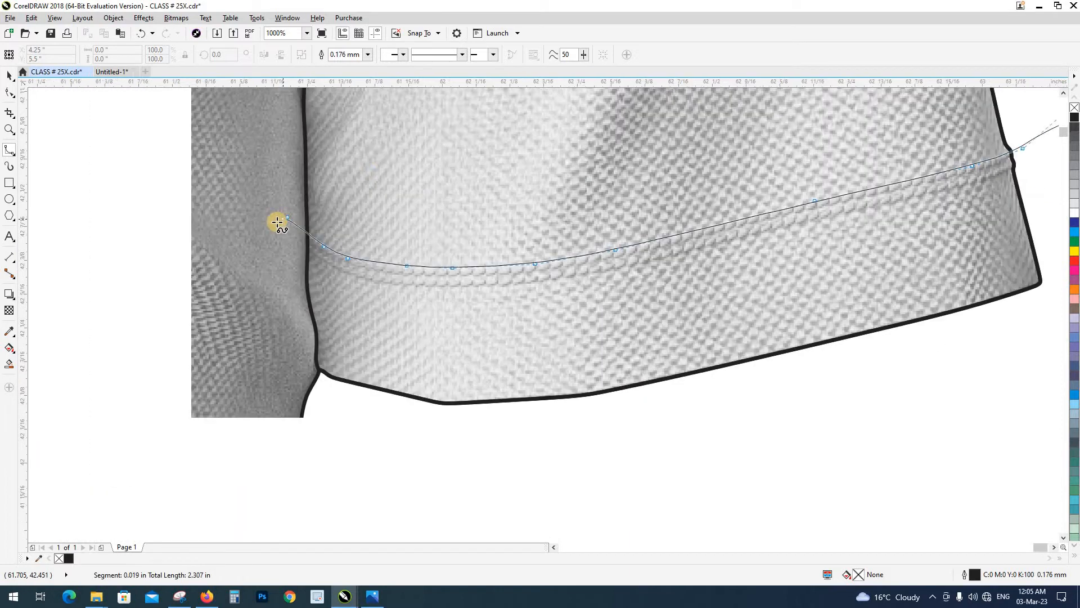
Loop the B-spline around below the right-hand sleeve hem and close it at its start point
scroll(272, 222, "down", 2)
left_click(250, 229)
left_click(241, 297)
left_click(280, 333)
left_click(422, 345)
left_click(594, 287)
left_click(612, 240)
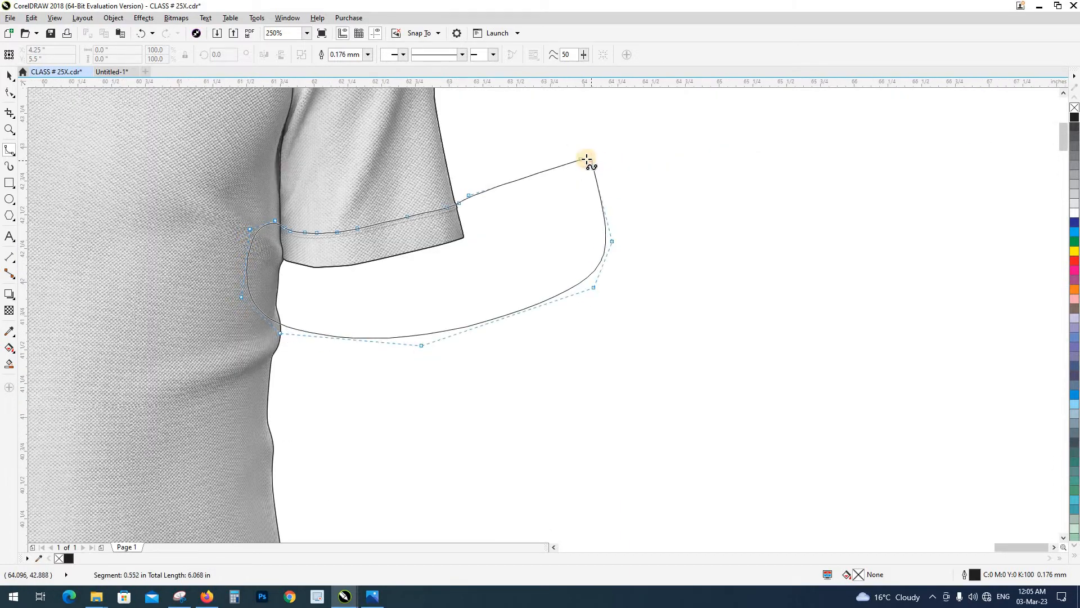
left_click(581, 160)
Intersect the closed loop with the right-hand sleeve shape to create its hem part, and delete the loop
left_click_drag(424, 259, 516, 365)
key("space")
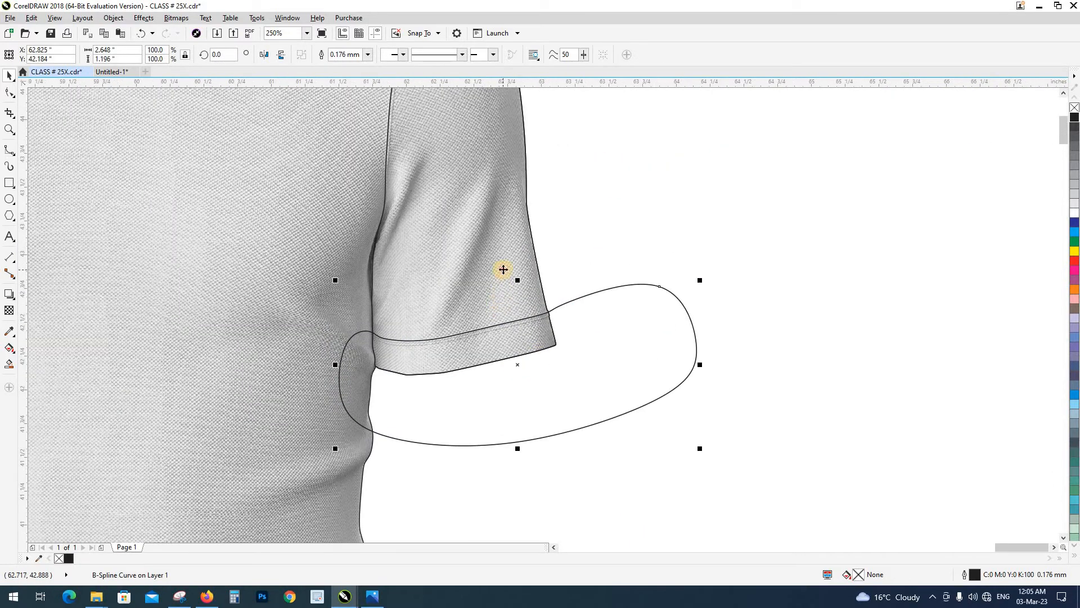
left_click(503, 269, "shift")
left_click(353, 55)
left_click(647, 342)
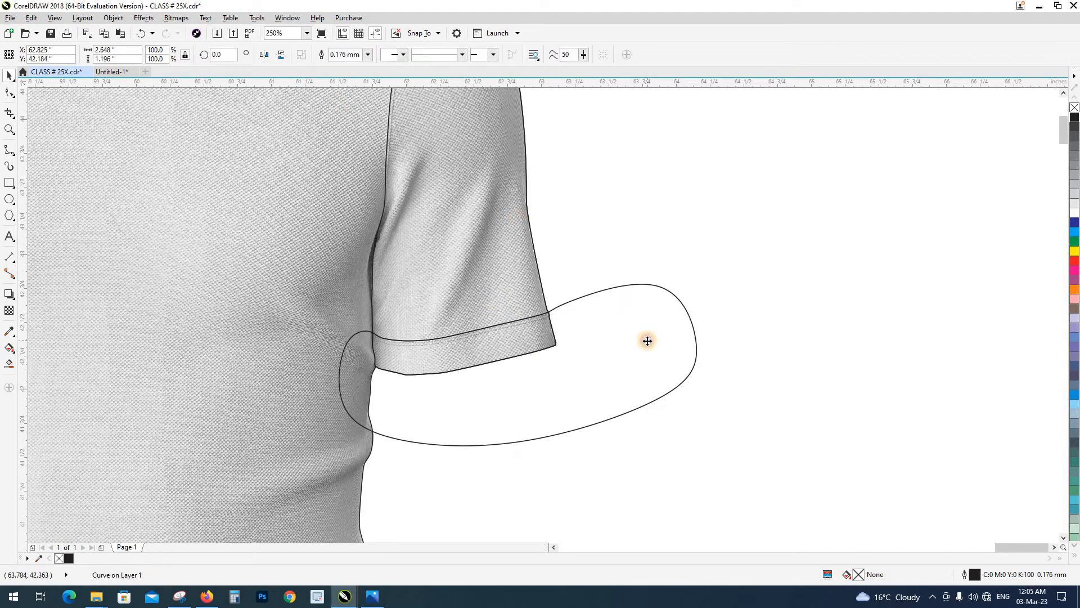
key("Delete")
scroll(647, 342, "down", 1)
left_click_drag(587, 342, 632, 376)
key("ctrl+z")
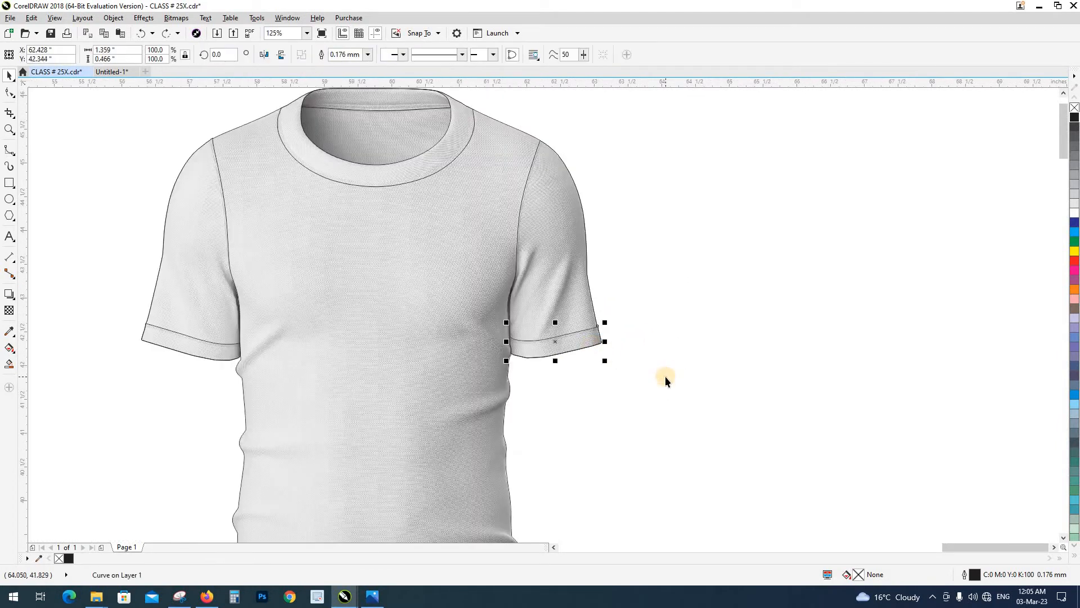
Save the drawing CLASS # 25X.cdr and clear the selection
key("ctrl+s")
scroll(548, 303, "down", 1)
left_click(582, 350)
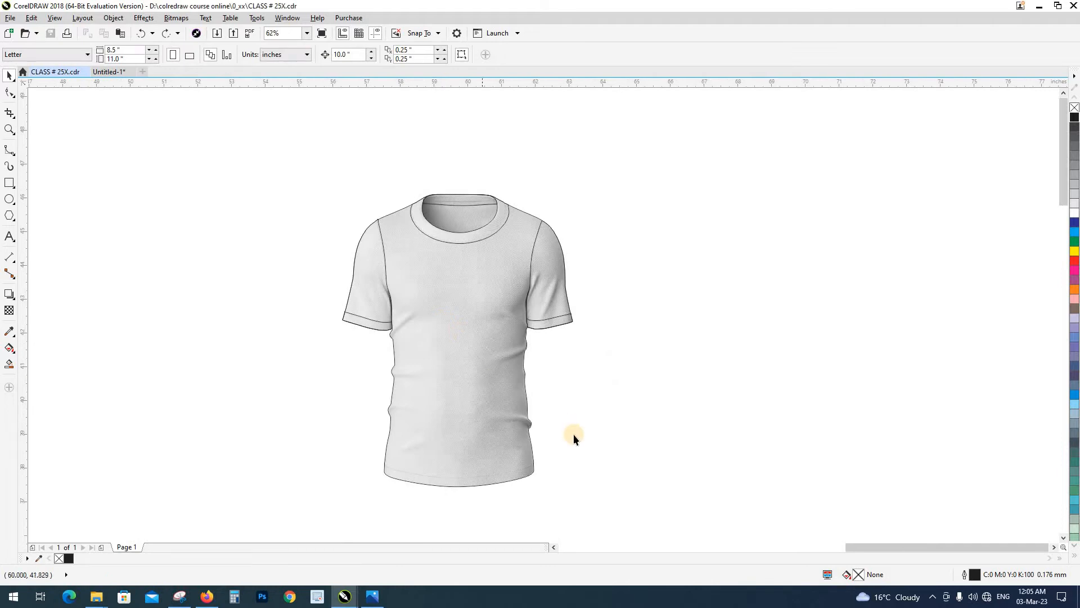
Shift the right-hand sleeve outline and the full T-shirt outline 10 inches to the right of the photo
scroll(595, 382, "down", 1)
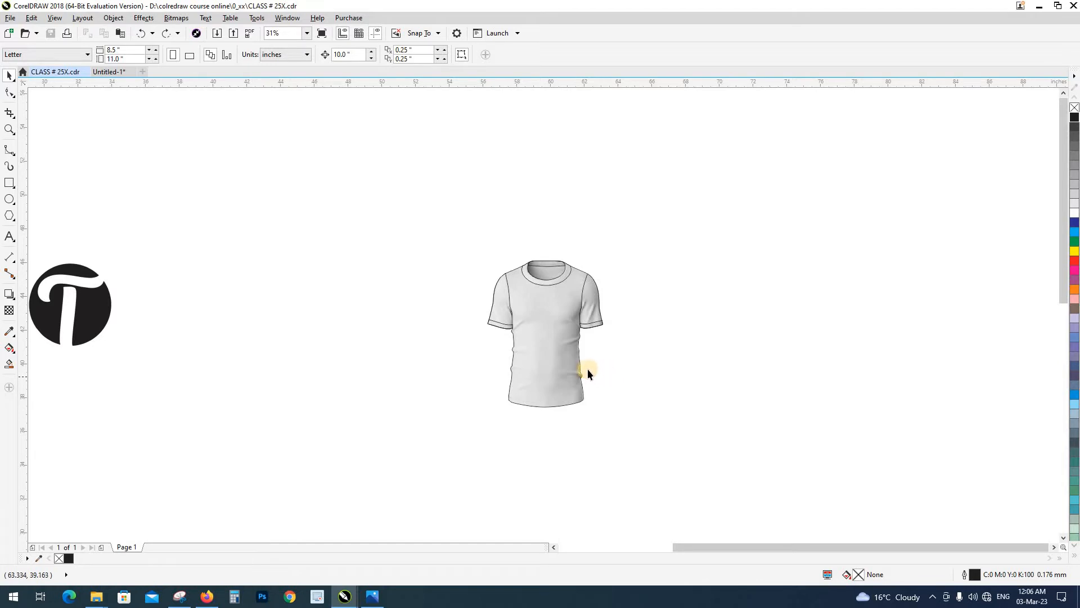
left_click_drag(540, 301, 456, 253)
key("Escape")
left_click(586, 306)
key("Right")
left_click(571, 316)
key("Right")
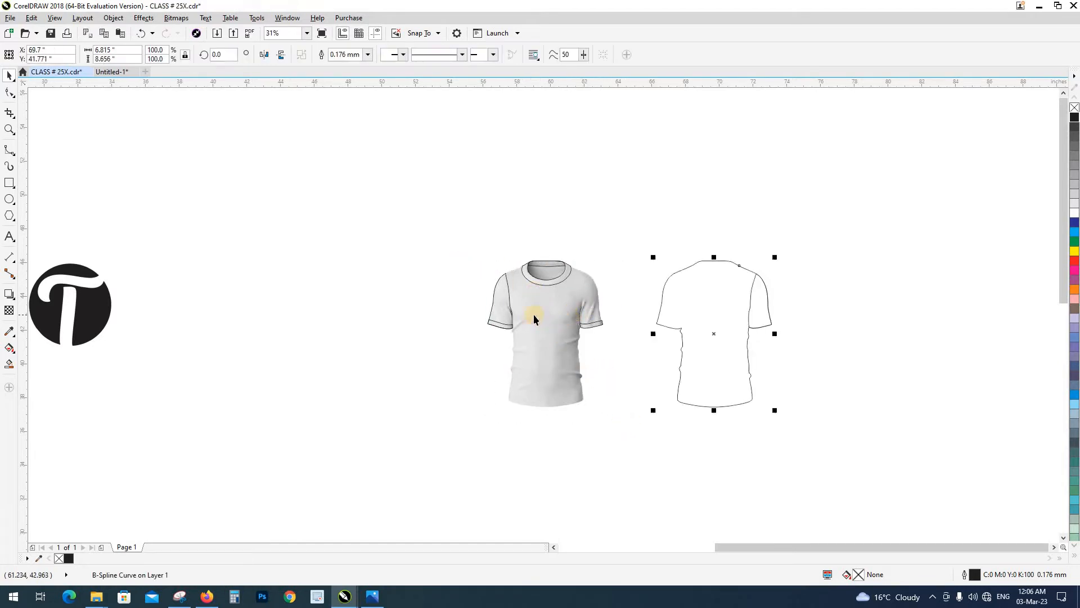
Shift the collar, neck-opening and back-neck outlines 10 inches to the right into the moved T-shirt outline
left_click(542, 284)
key("Right")
left_click(541, 264)
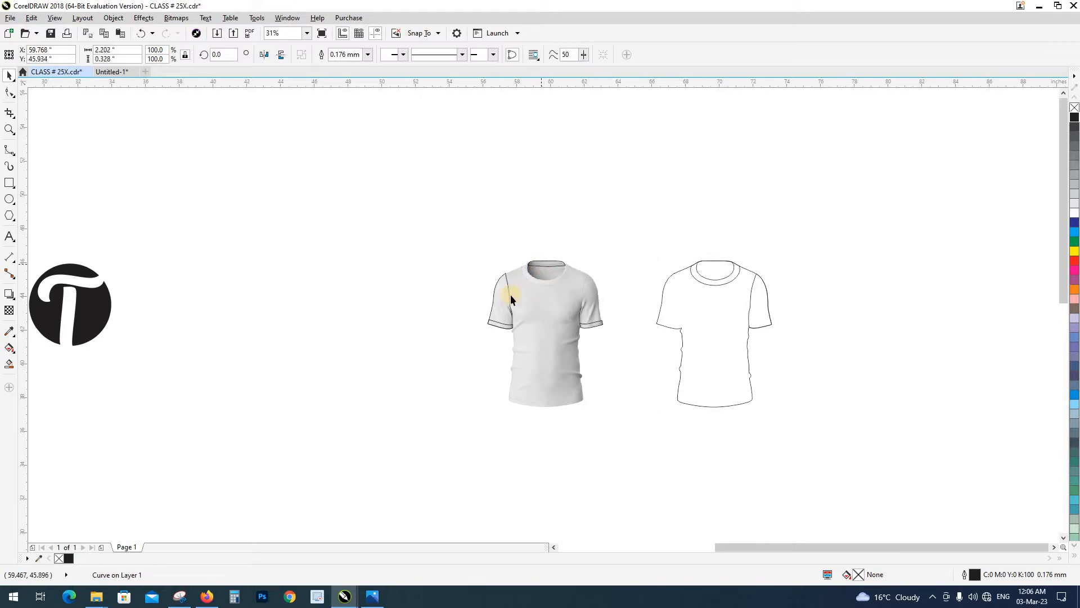
key("Right")
Shift the left-hand sleeve outline and both sleeve hem parts 10 inches to the right to complete the moved outline
left_click(504, 325)
key("Right")
key("Right")
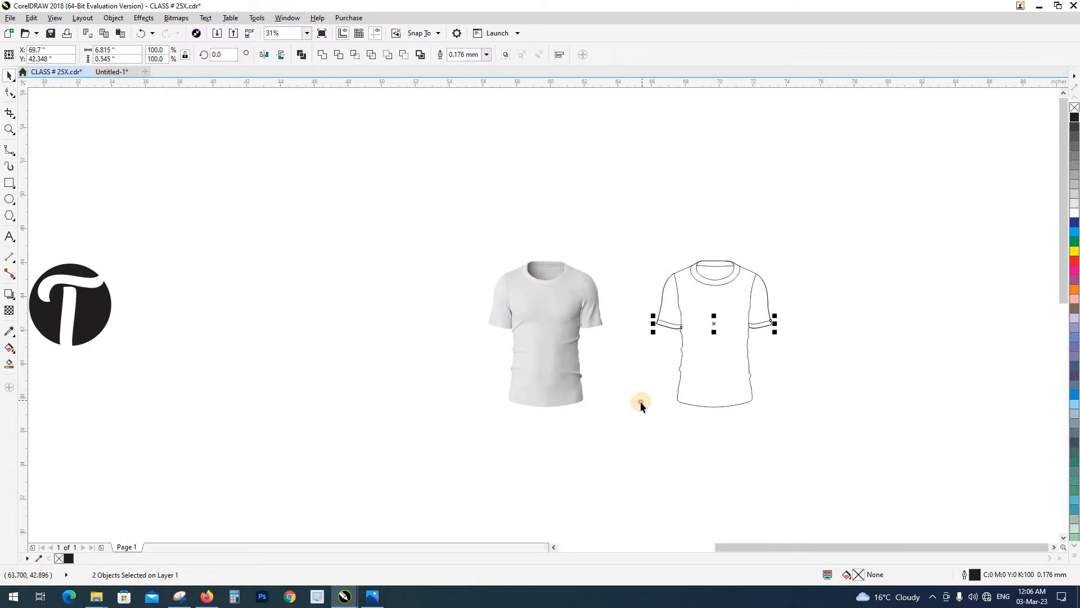
left_click(640, 400)
left_click_drag(482, 218, 801, 454)
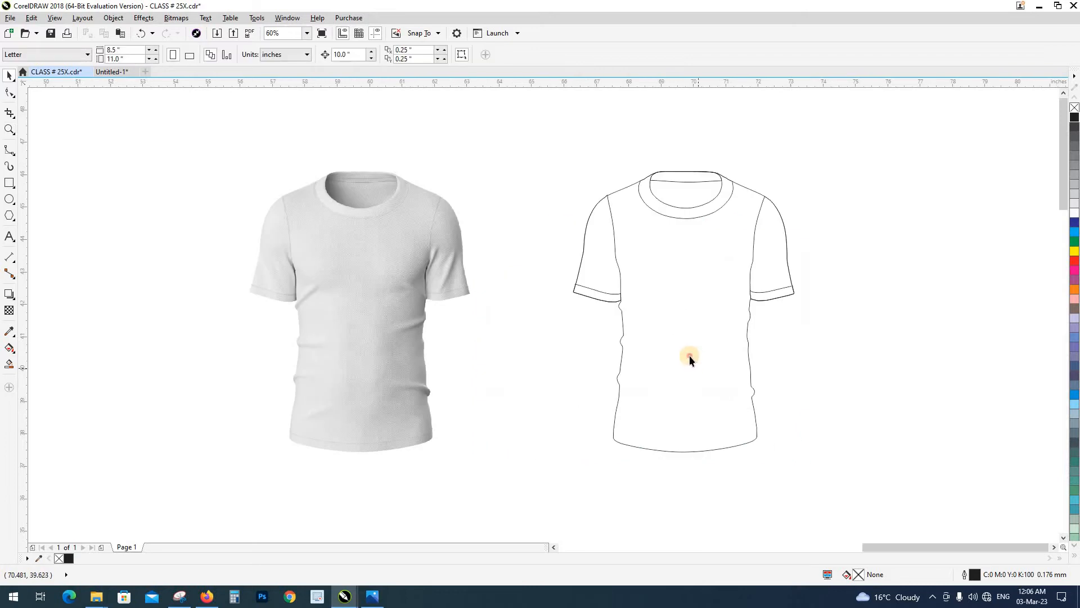
Check the reference image class # 25.jpg and fill the full T-shirt outline beside the photo with yellow
left_click(689, 355)
left_click(376, 596)
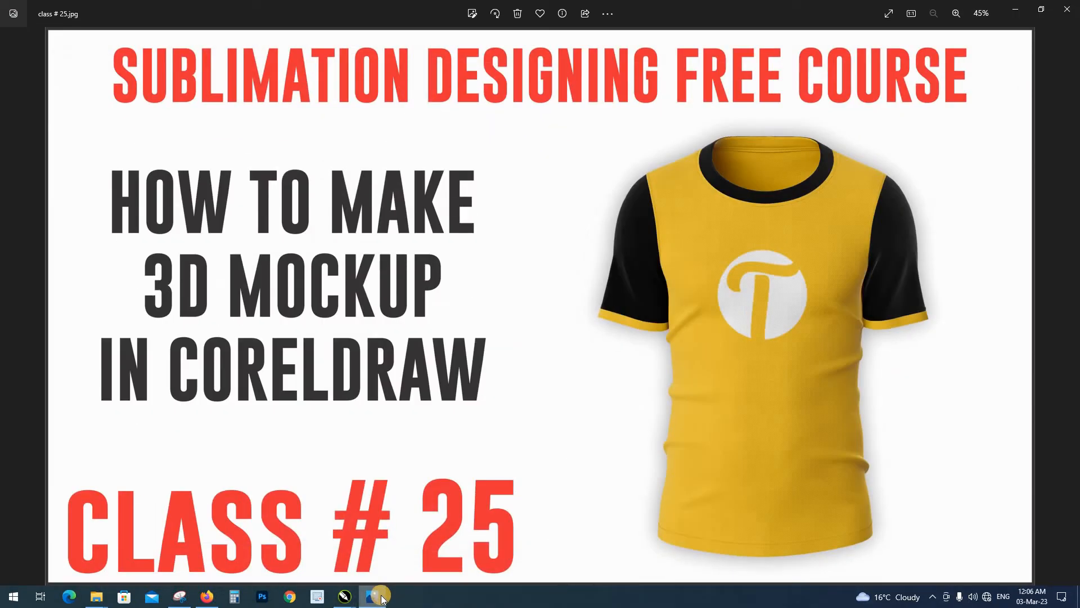
left_click(376, 596)
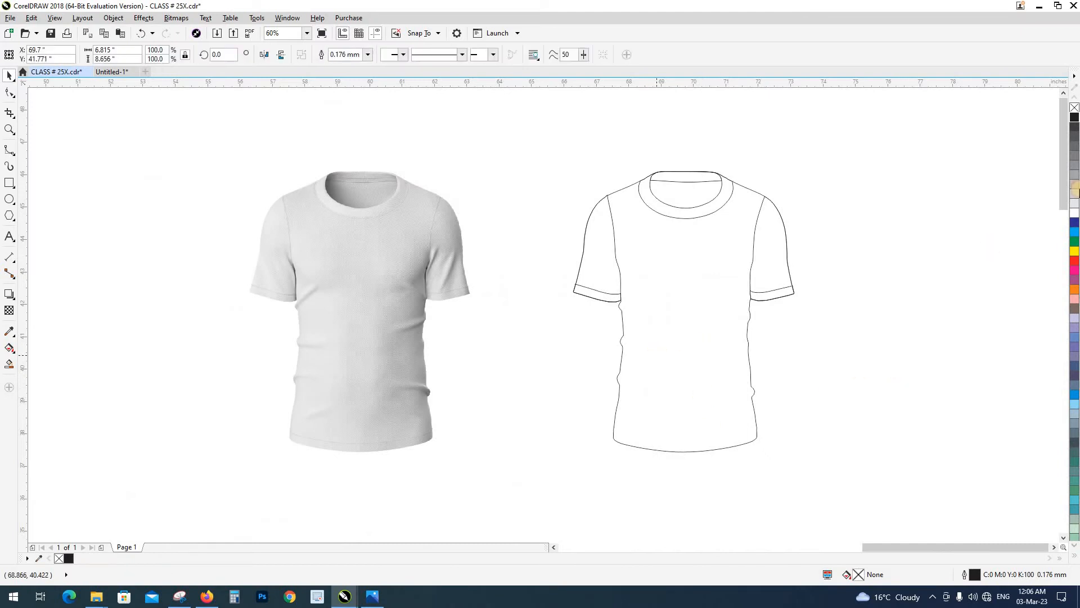
left_click_drag(936, 305, 734, 311)
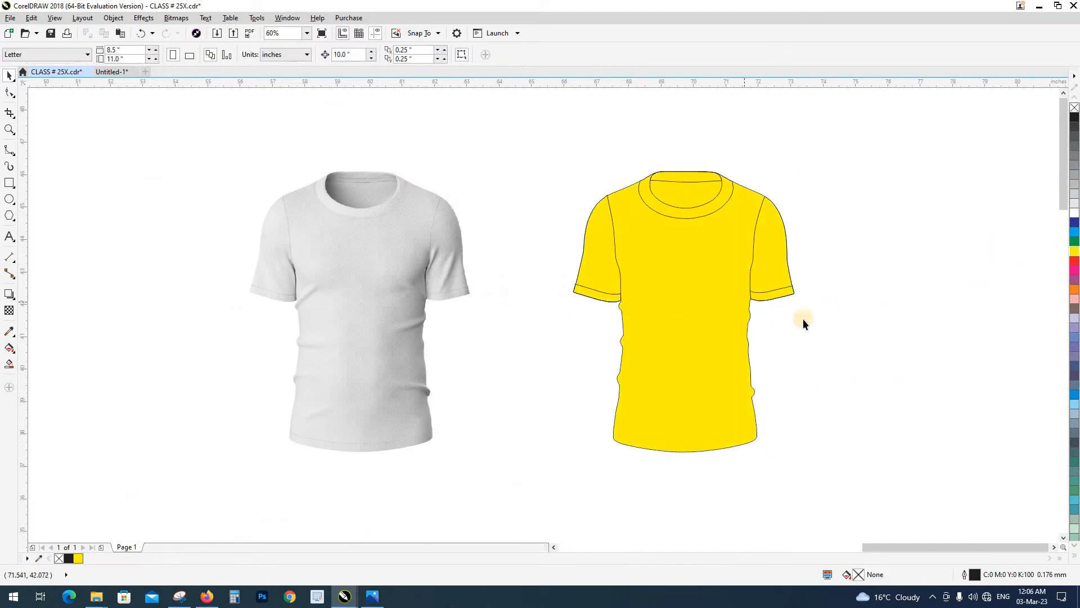
Fill both sleeves and the collar of the yellow T-shirt with black
left_click(766, 246)
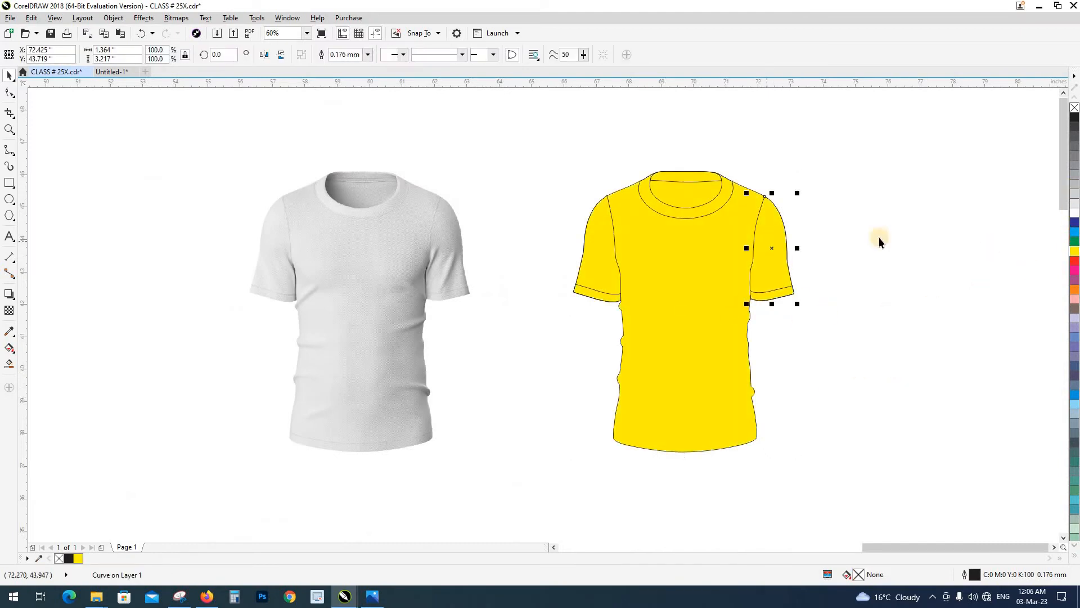
left_click(1075, 117)
left_click(602, 260)
key("ctrl+r")
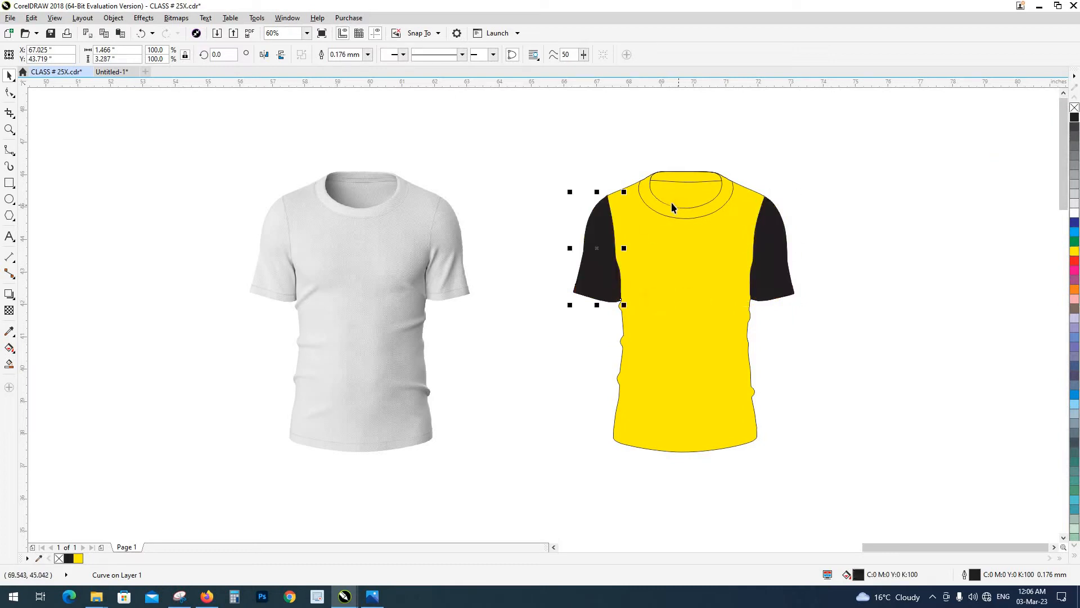
left_click(665, 208)
key("ctrl+r")
left_click(669, 161)
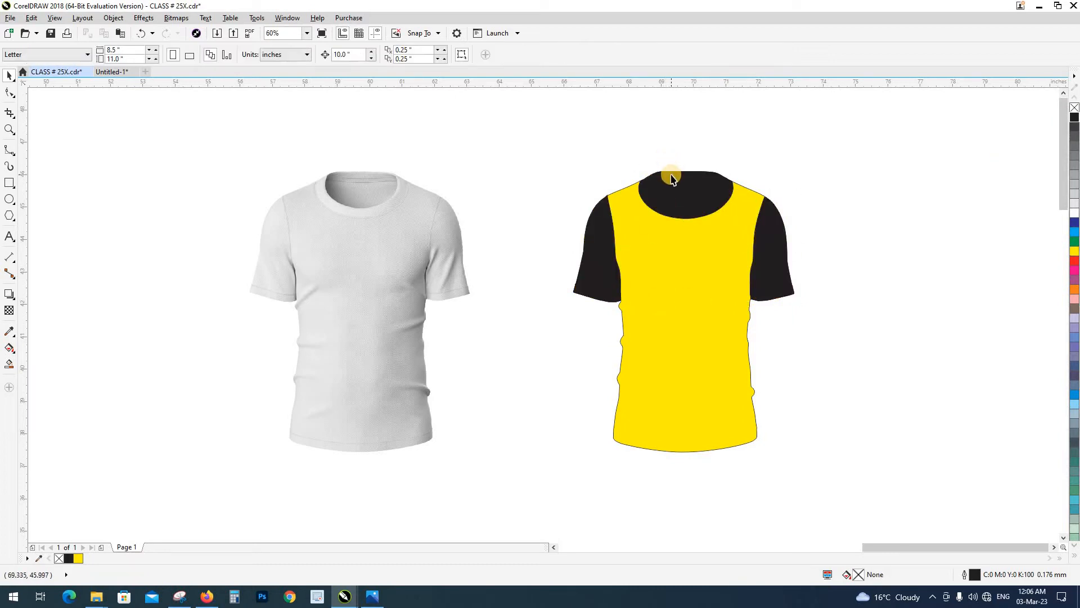
key("shift+F9")
left_click_drag(673, 180, 670, 150)
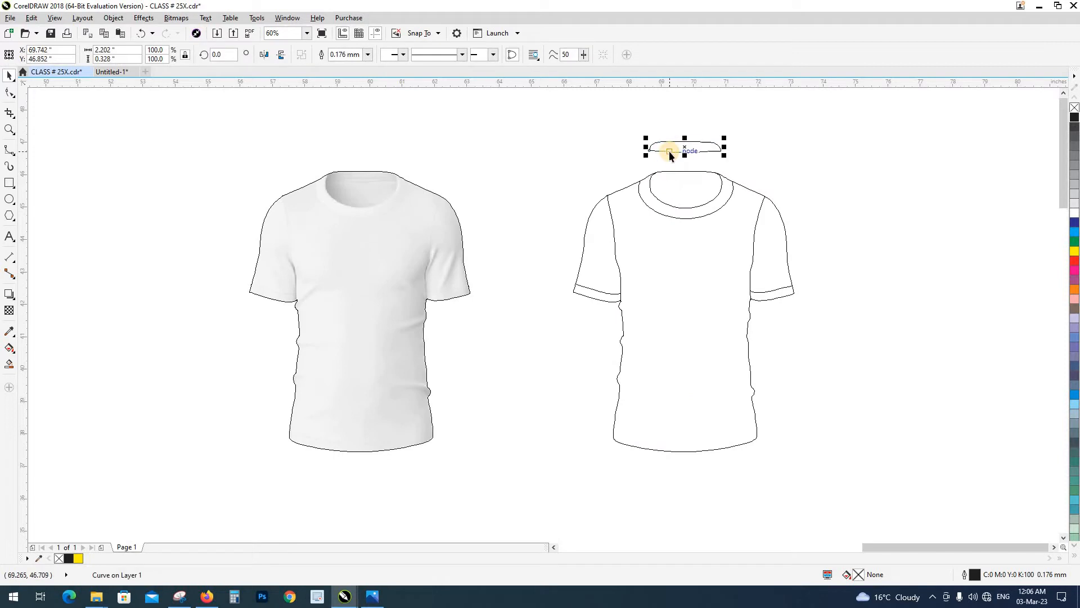
key("ctrl+z")
left_click_drag(678, 197, 676, 159)
key("ctrl+z")
left_click(681, 176)
scroll(681, 175, "up", 2)
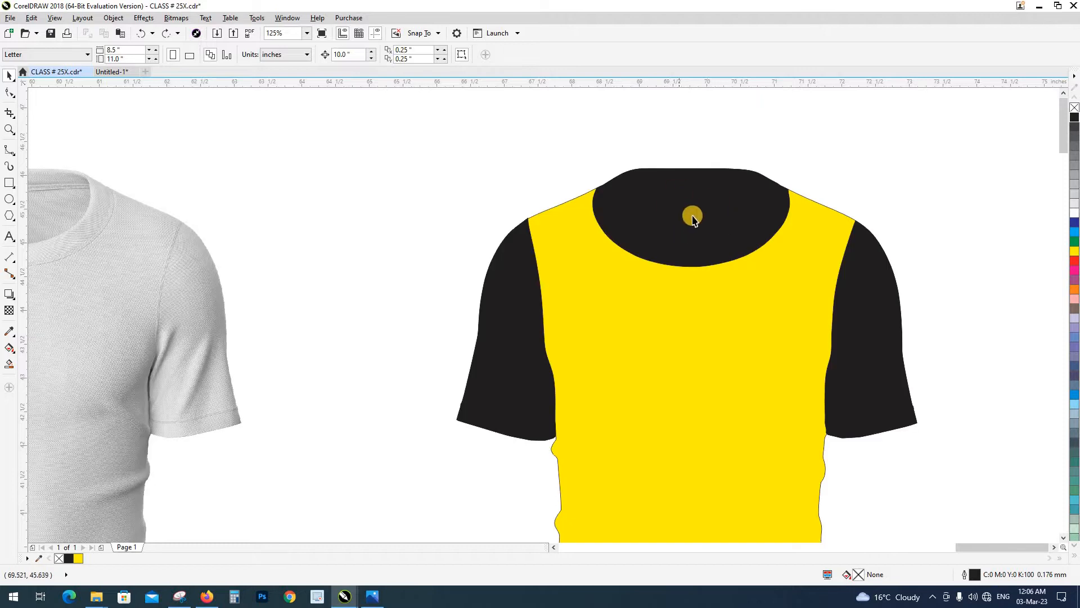
scroll(696, 219, "down", 2)
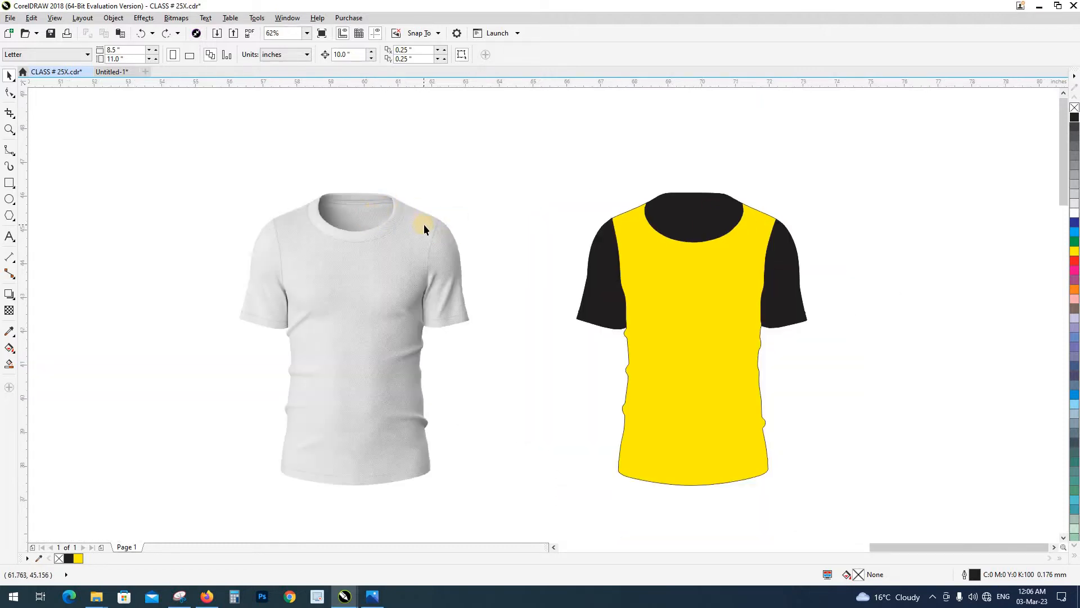
Fill the neck-opening shape inside the collar with white
scroll(675, 203, "up", 2)
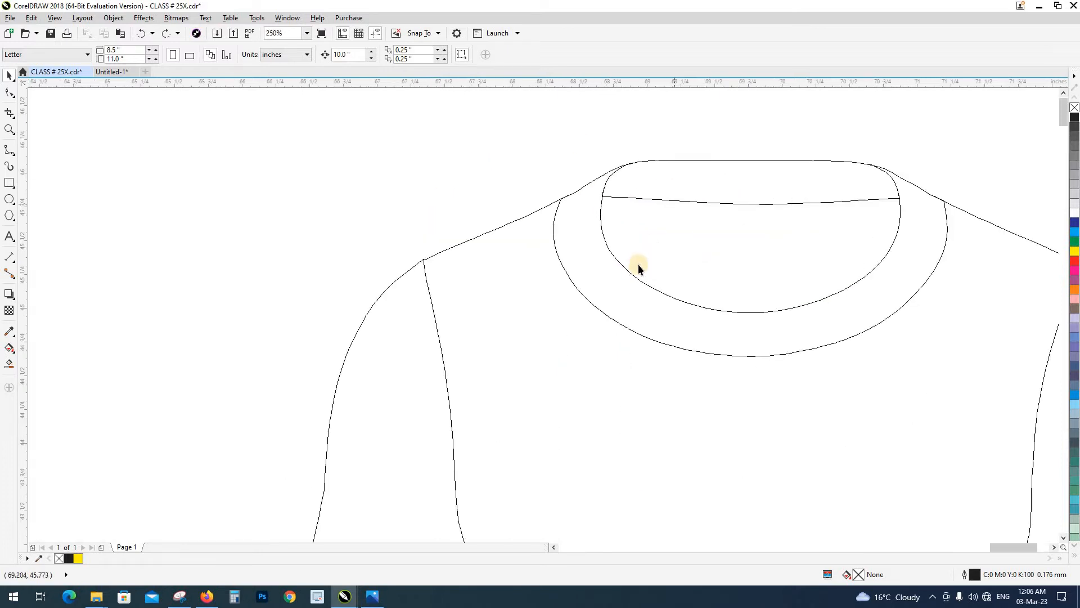
left_click(629, 273)
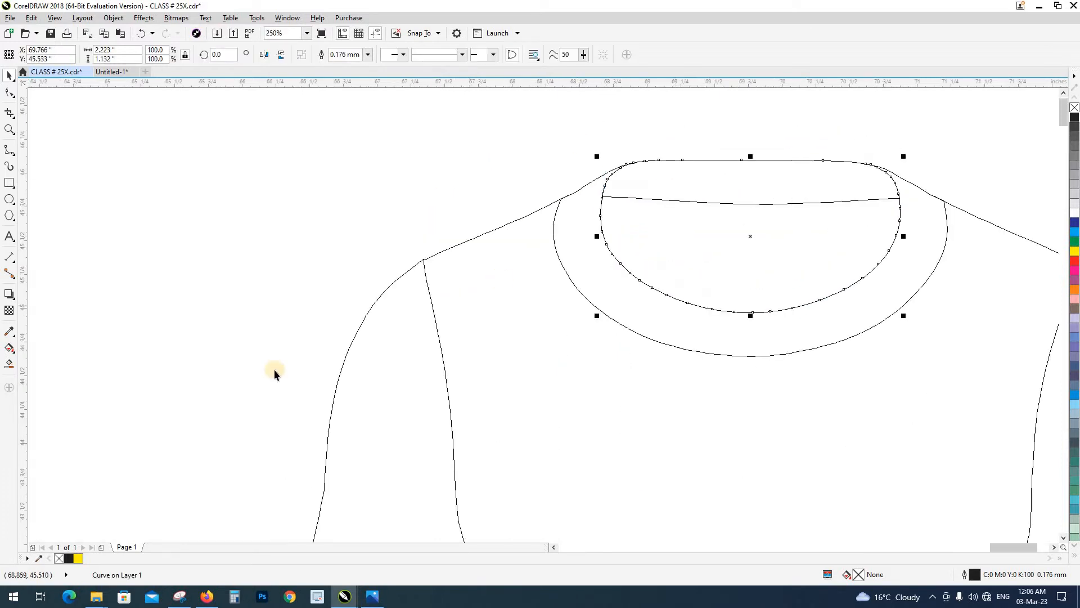
left_click(1072, 214)
scroll(732, 246, "down", 2)
left_click(733, 197)
Bring the white neck opening to the front of the black collar and return to the normal colour view
scroll(731, 247, "up", 1)
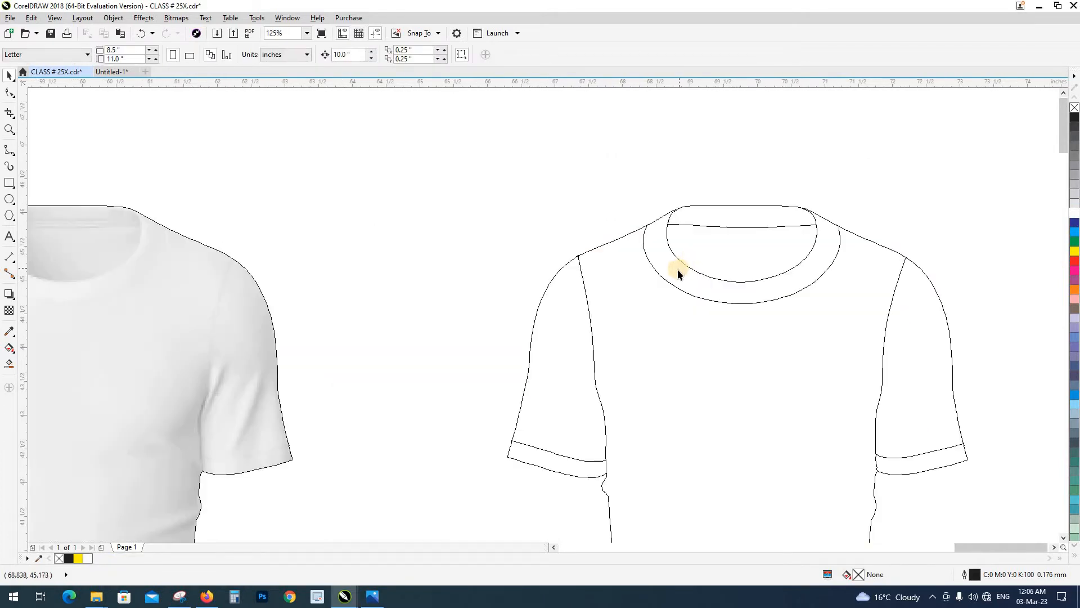
left_click(678, 254)
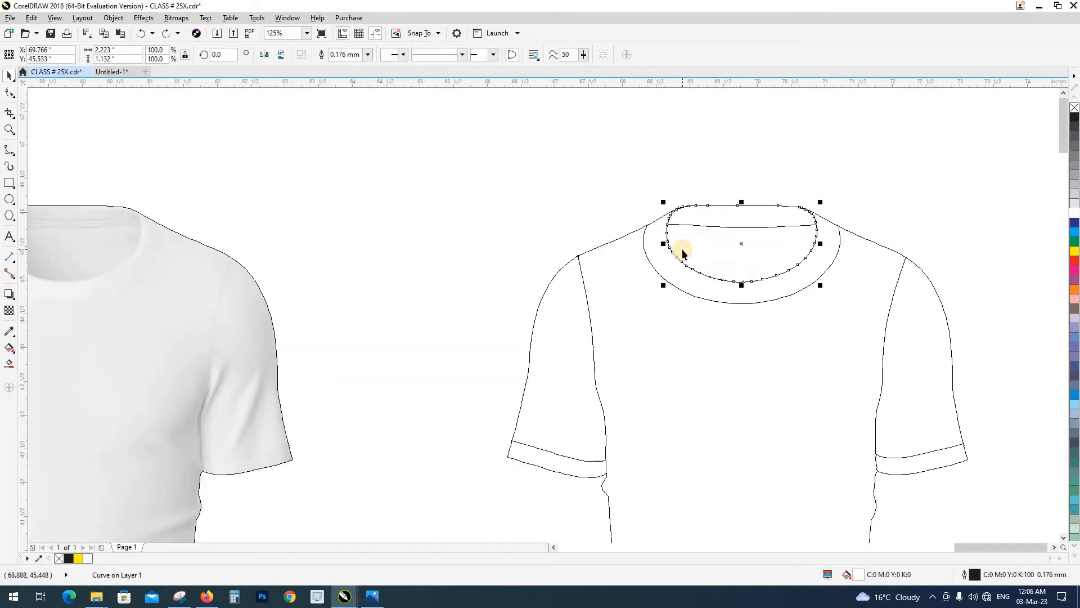
key("shift+Page_Up")
left_click(680, 202)
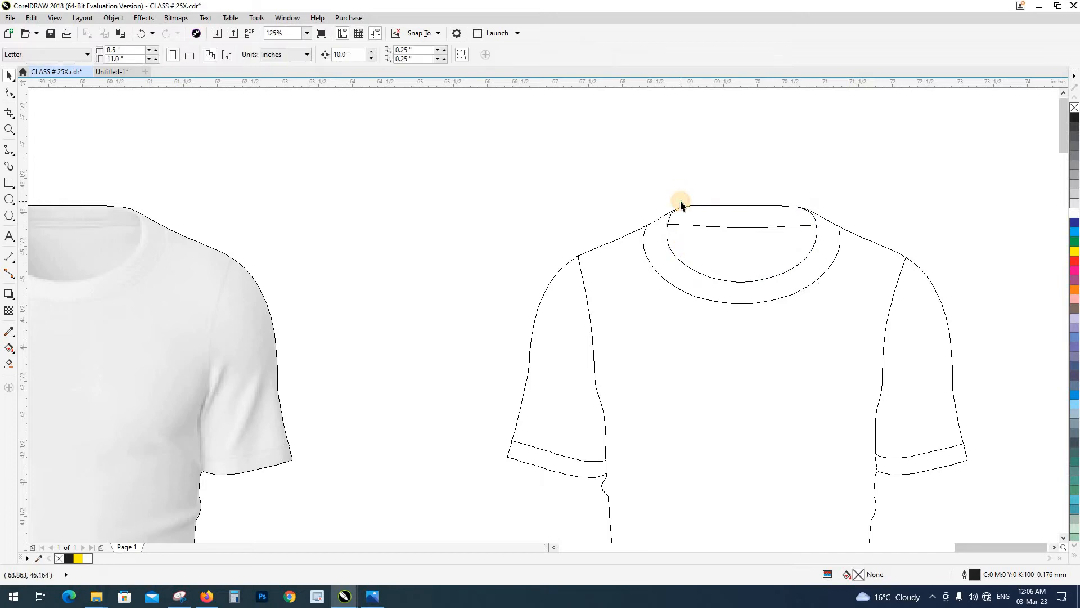
key("shift+F9")
Bring the black back-neck band in front of the white neck opening
left_click(634, 175)
left_click_drag(634, 178, 833, 248)
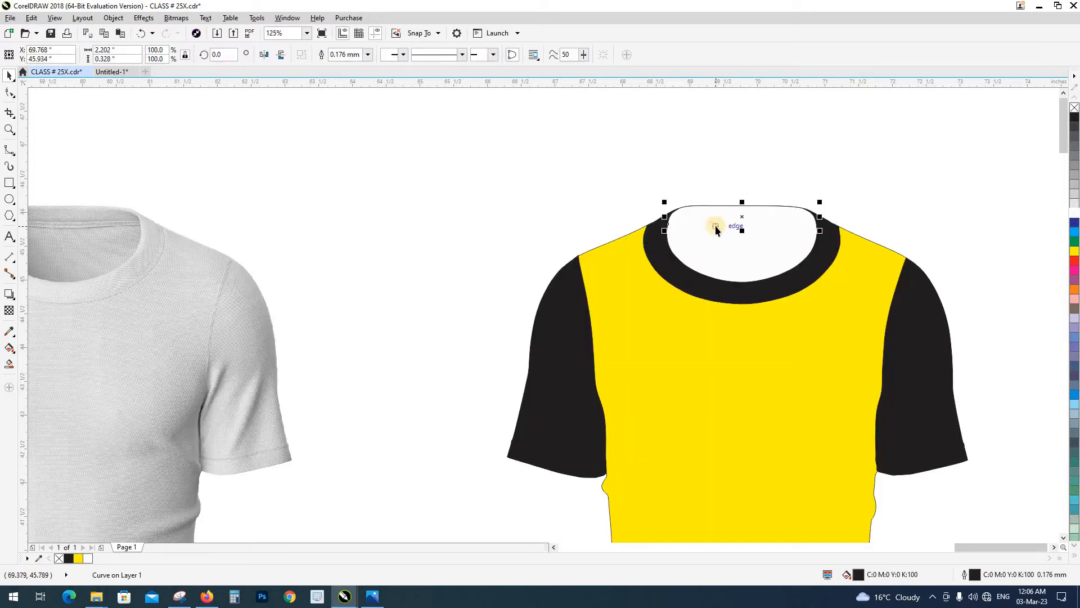
key("shift+F9")
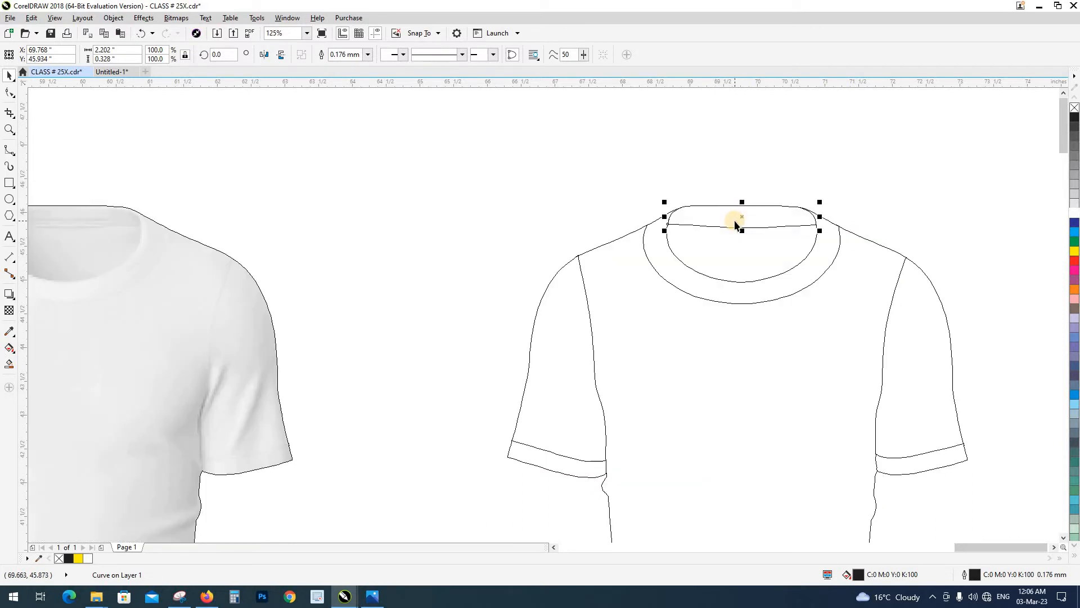
key("shift+F9")
key("shift+Page_Up")
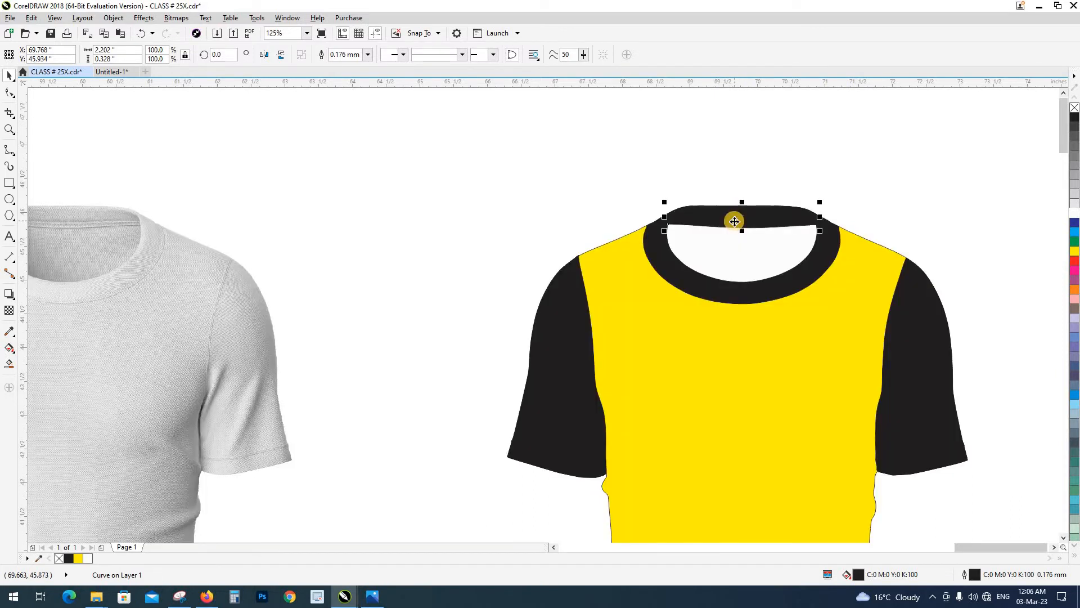
left_click(729, 180)
scroll(721, 257, "down", 1)
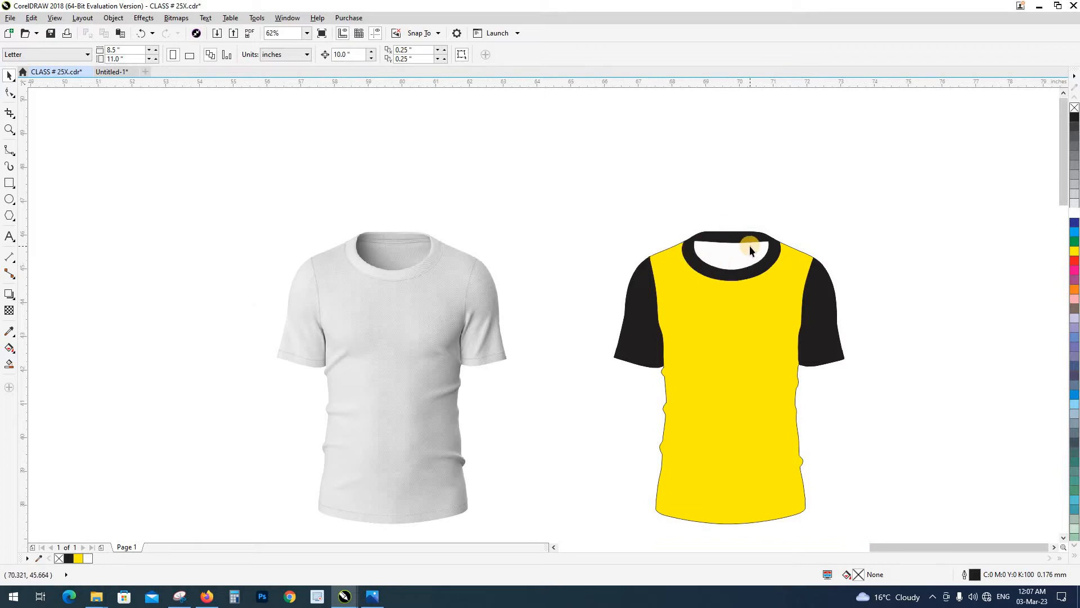
Fill both sleeve hem parts with yellow and clear the selection
left_click_drag(588, 334, 697, 372)
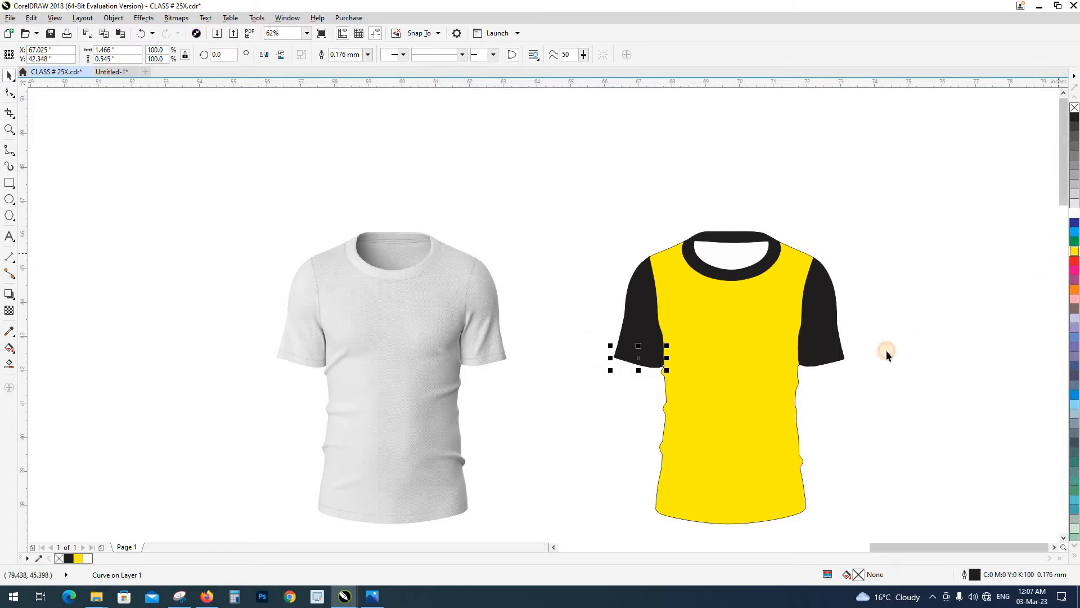
left_click_drag(772, 380, 771, 381)
left_click(1074, 251)
left_click(881, 383)
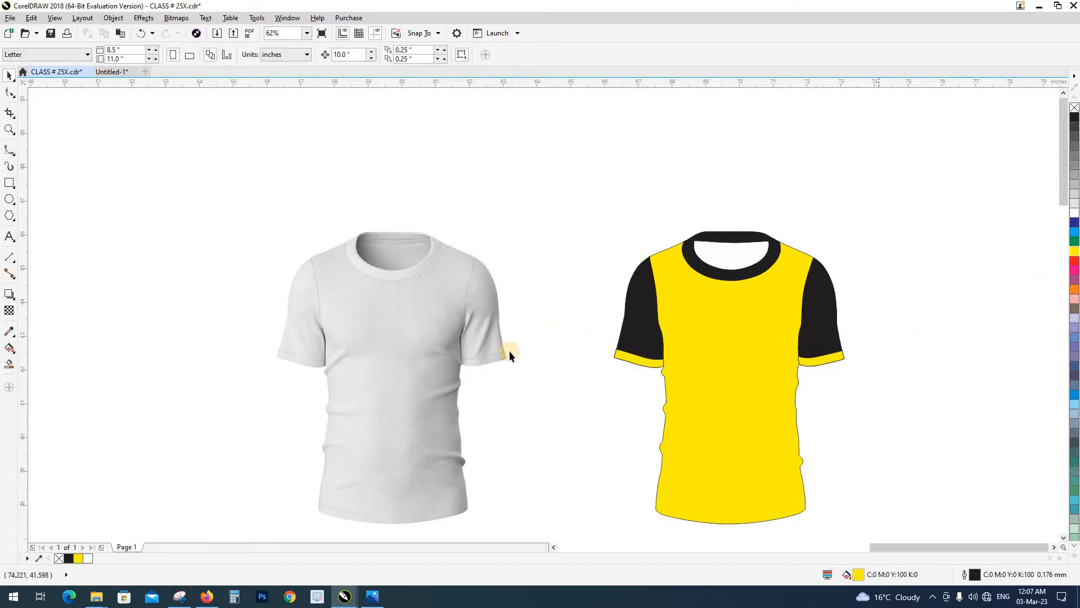
Move the round T logo onto the T-shirt, bring it to the front and colour it white
scroll(646, 366, "down", 1)
left_click_drag(73, 338, 688, 389)
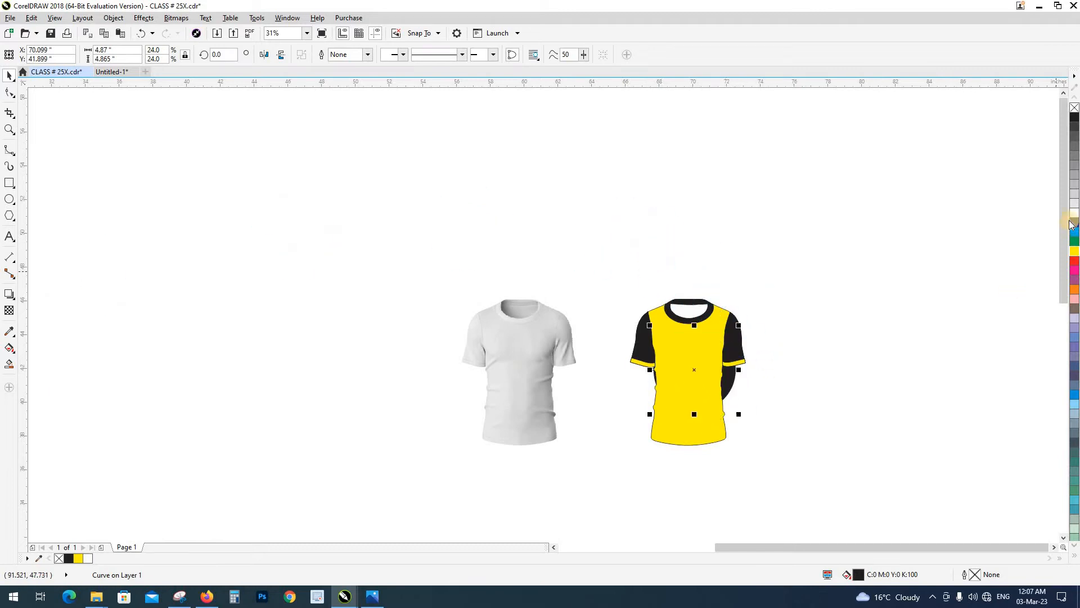
key("shift+Page_Up")
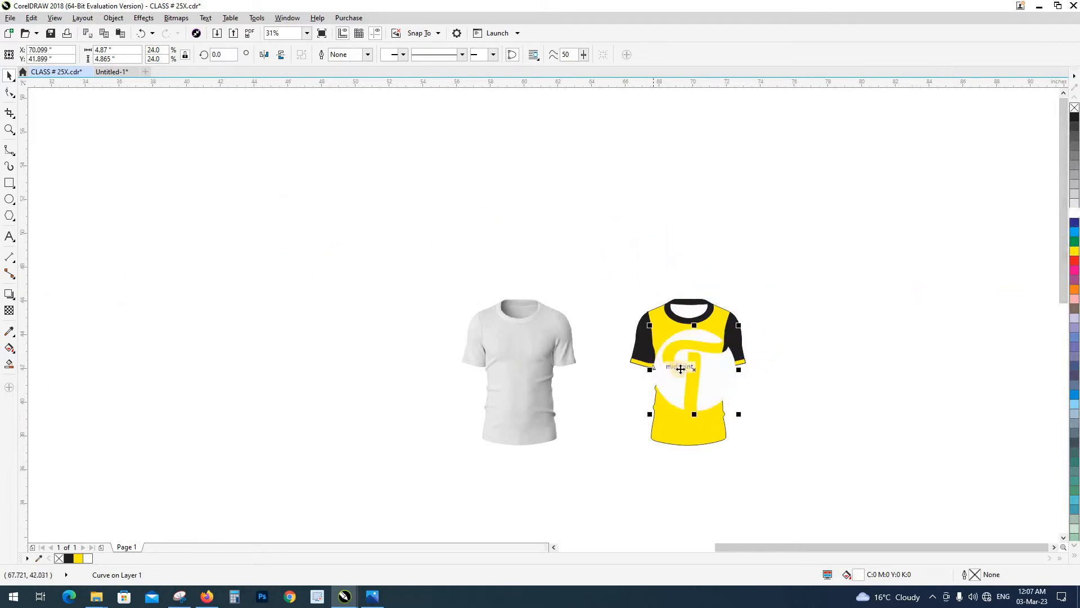
Scale the white T logo down centred on the T-shirt's chest and save the drawing
scroll(806, 463, "up", 1)
left_click_drag(794, 457, 710, 372)
left_click(720, 409, "shift")
left_click_drag(698, 331, 725, 346)
left_click(801, 400)
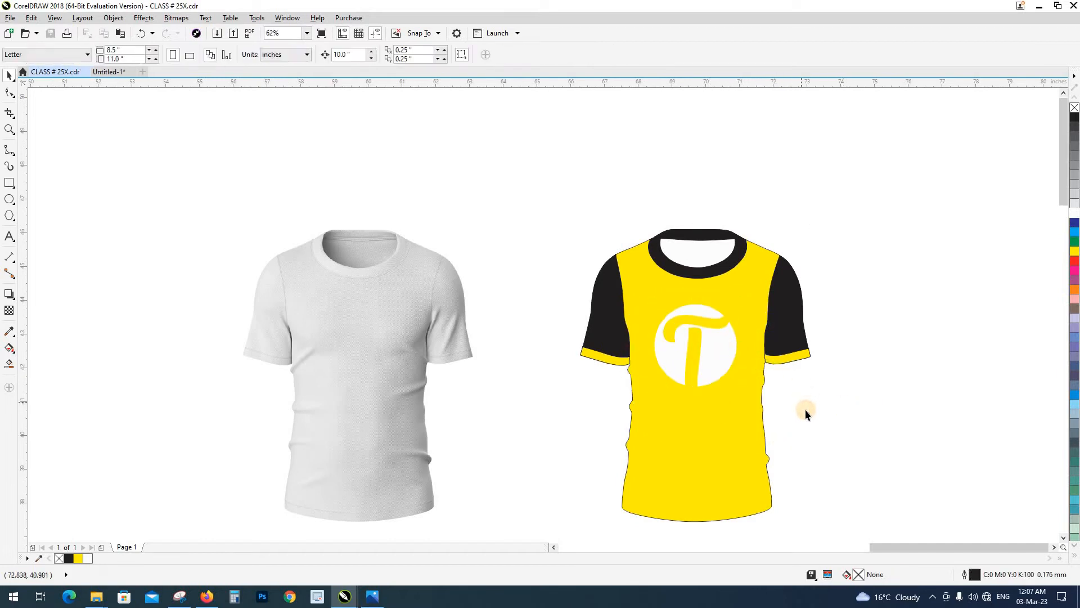
Bring the T-shirt photo to the front and test its alignment by shifting it 10 inches right and back
scroll(558, 267, "down", 1)
left_click_drag(558, 268, 561, 258)
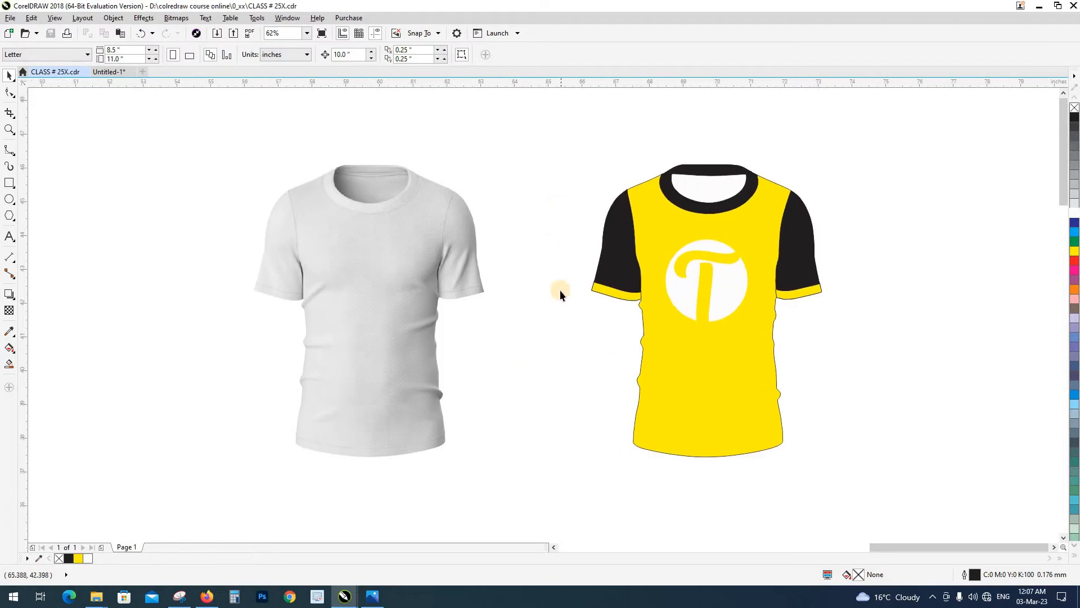
left_click_drag(900, 484, 895, 482)
left_click(390, 336)
key("shift+Page_Up")
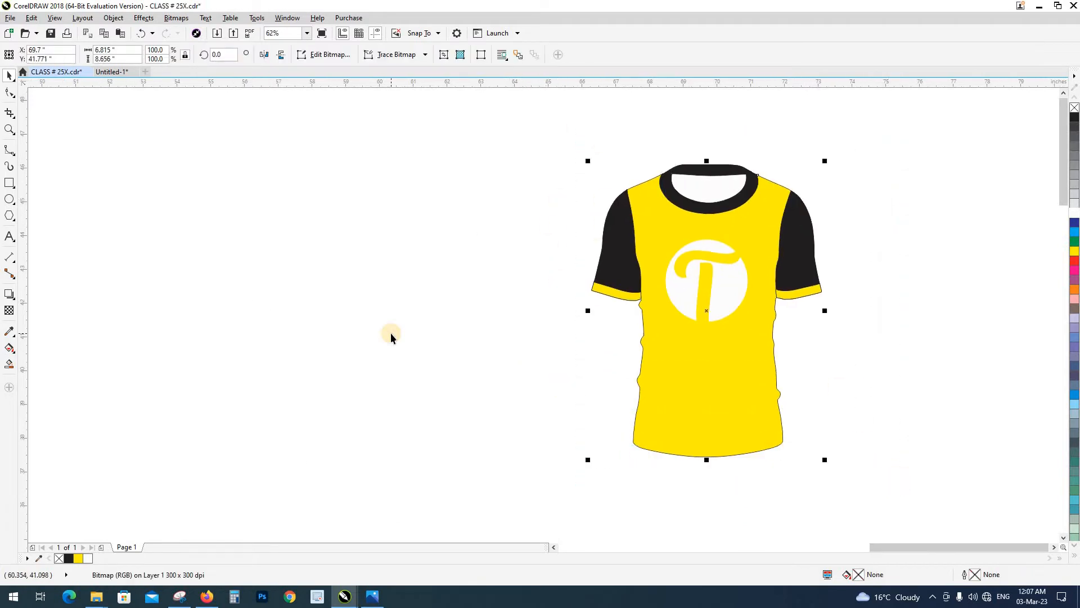
key("Right")
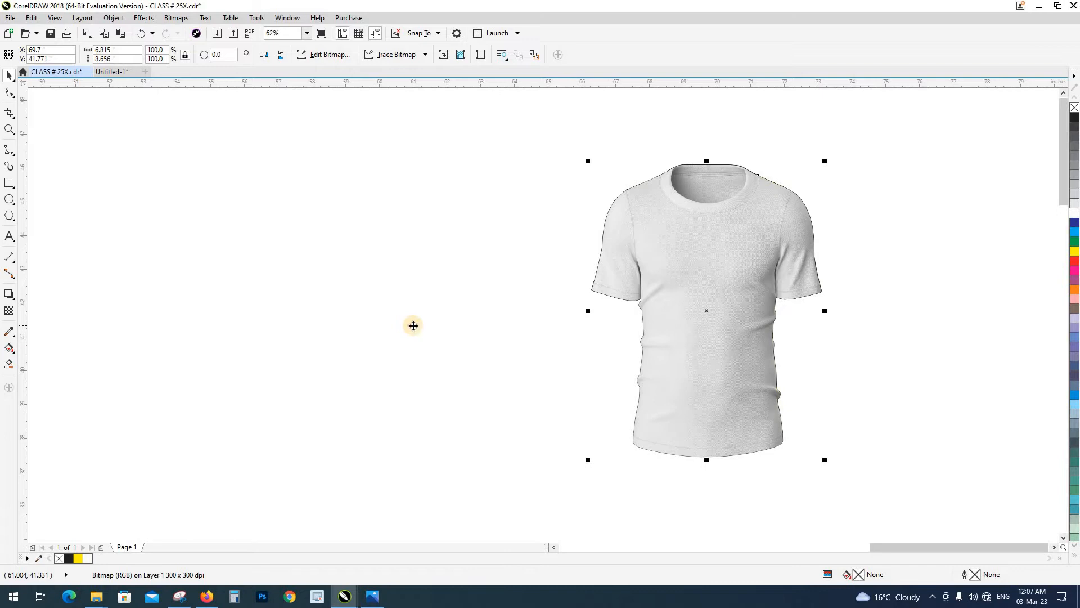
key("Left")
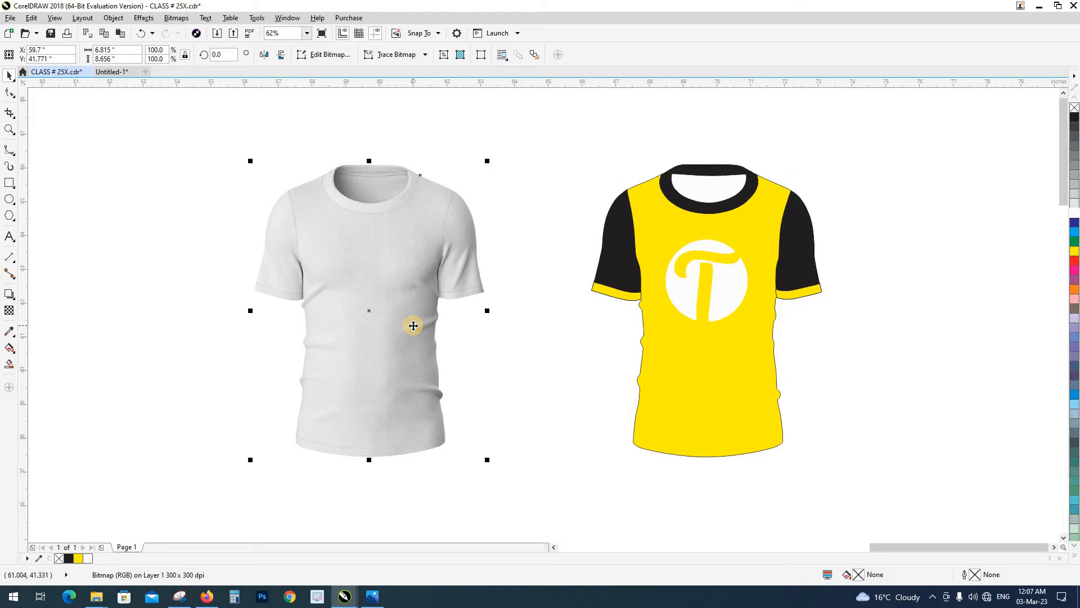
left_click(227, 310)
left_click(308, 289)
key("Right")
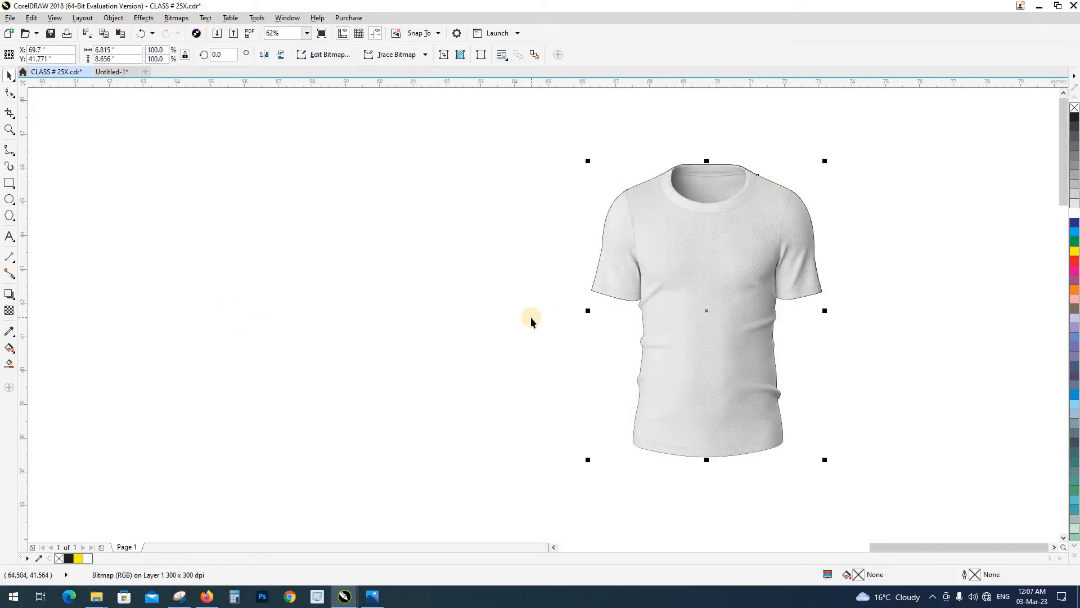
key("Left")
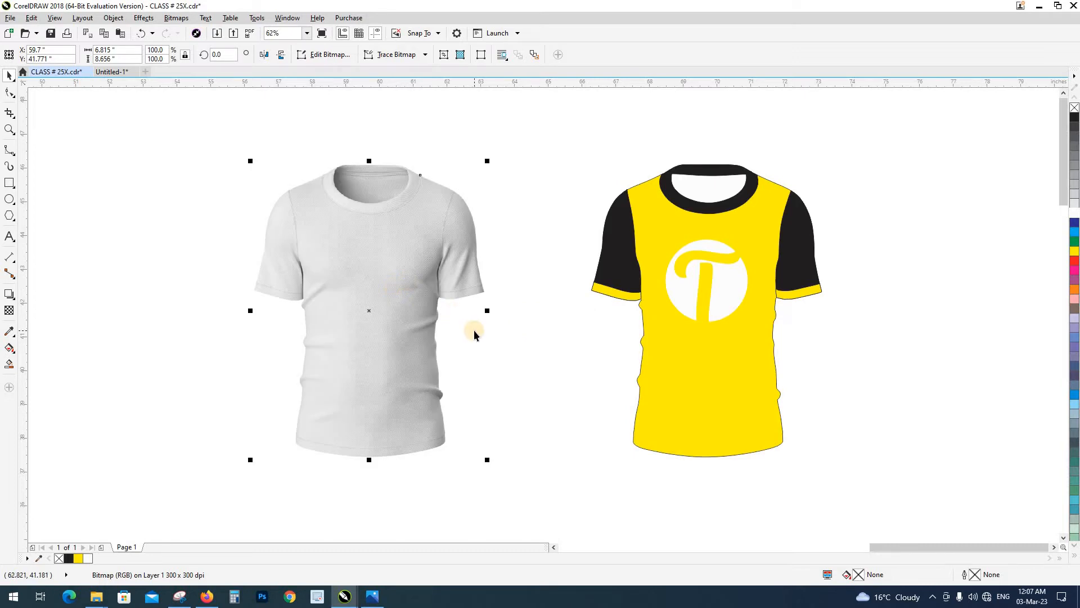
Set the T-shirt photo's transparency merge mode to Subtract with the Transparency tool
left_click(453, 318)
left_click(420, 304)
left_click(9, 310)
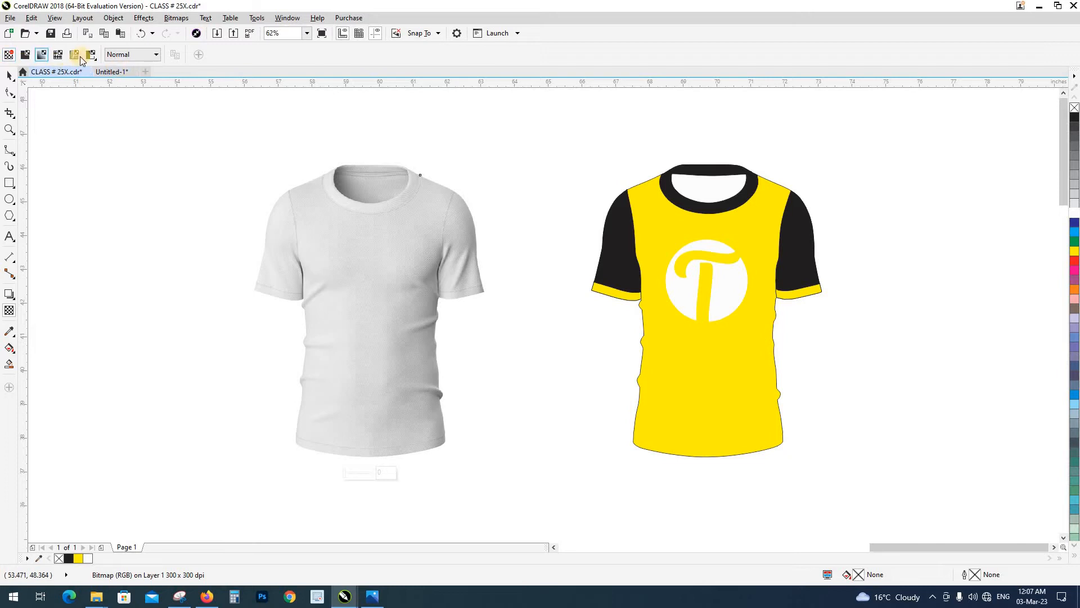
left_click(148, 55)
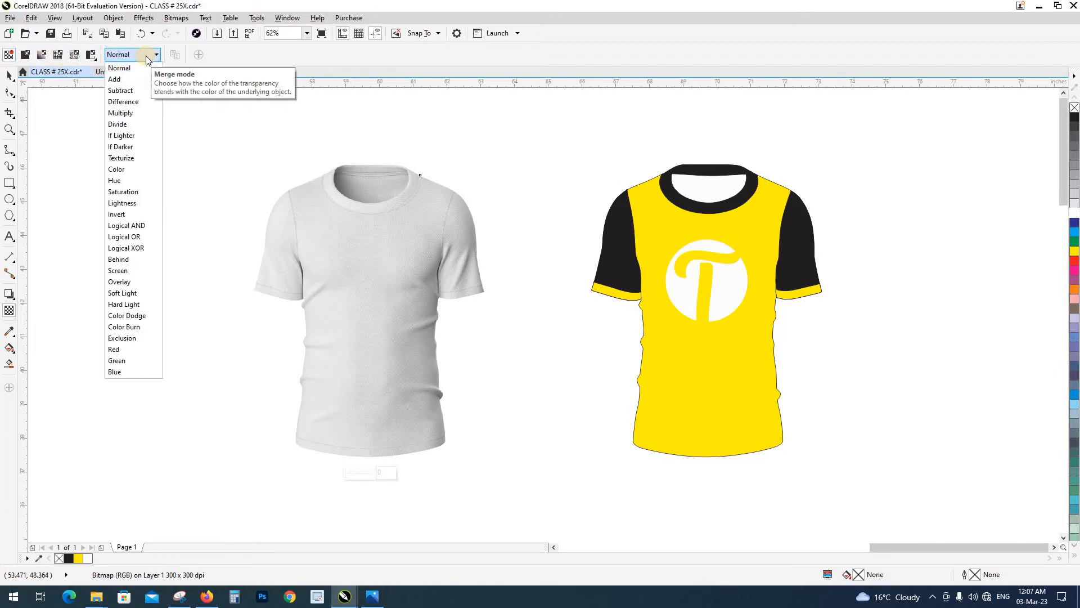
left_click(119, 91)
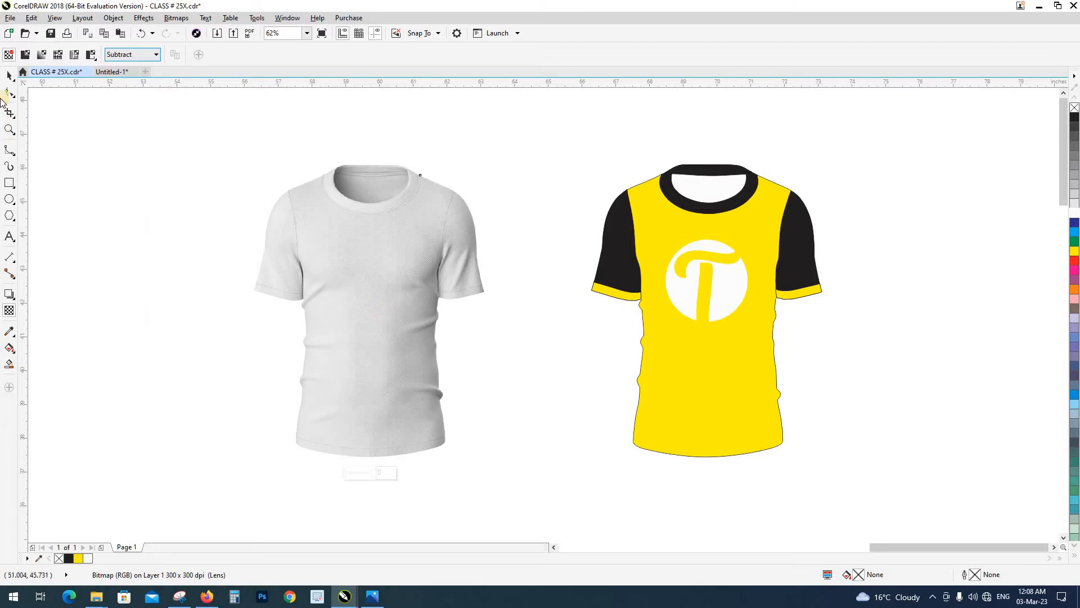
Shift the T-shirt photo 10 inches right onto the coloured T-shirt and inspect the blended mockup up close
left_click(7, 79)
key("Right")
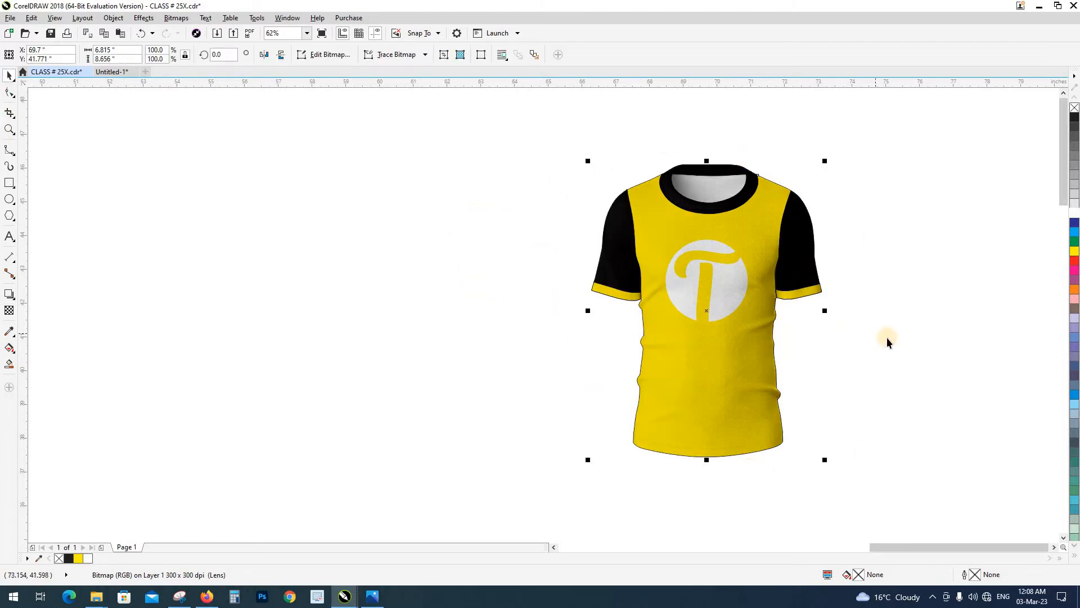
key("z")
left_click_drag(568, 144, 833, 470)
key("space")
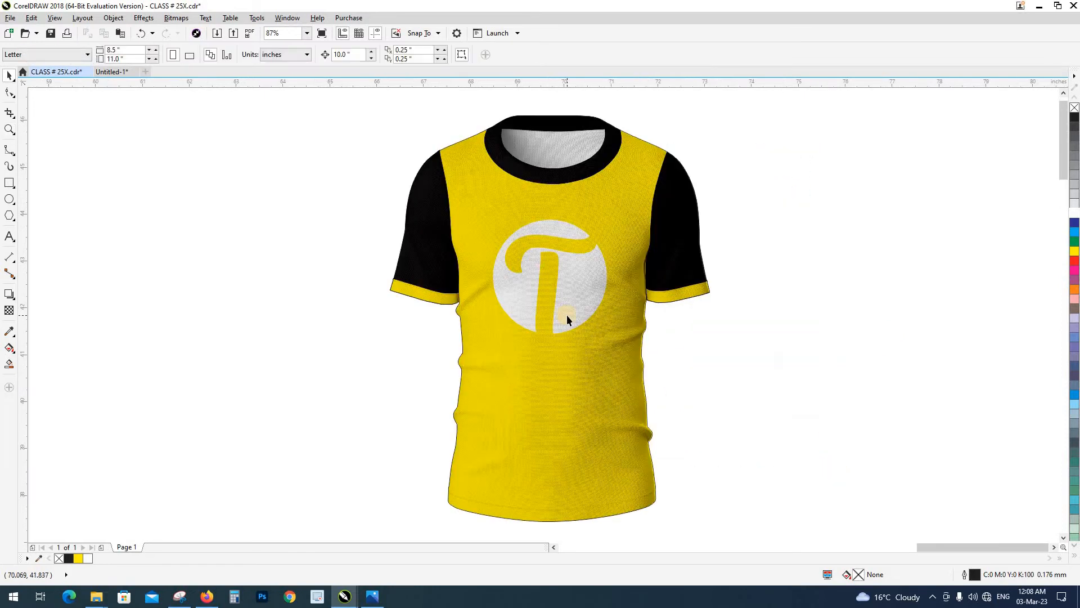
Select all the T-shirt parts together with the overlaid photo and remove their outlines
scroll(566, 315, "down", 2)
left_click(561, 365)
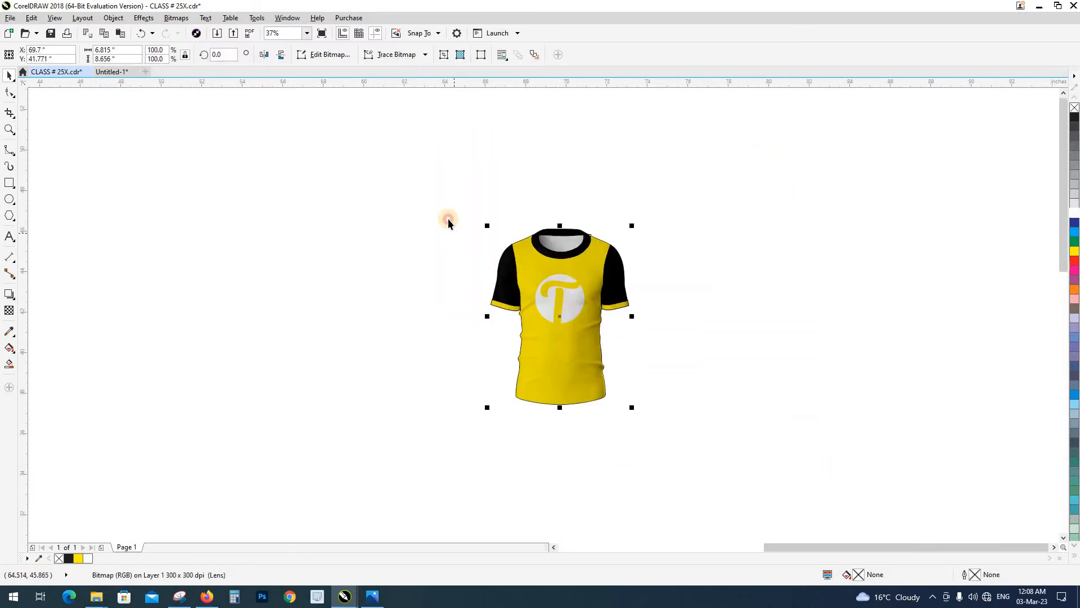
left_click_drag(448, 221, 636, 380)
left_click_drag(660, 425, 660, 424)
scroll(585, 325, "up", 2)
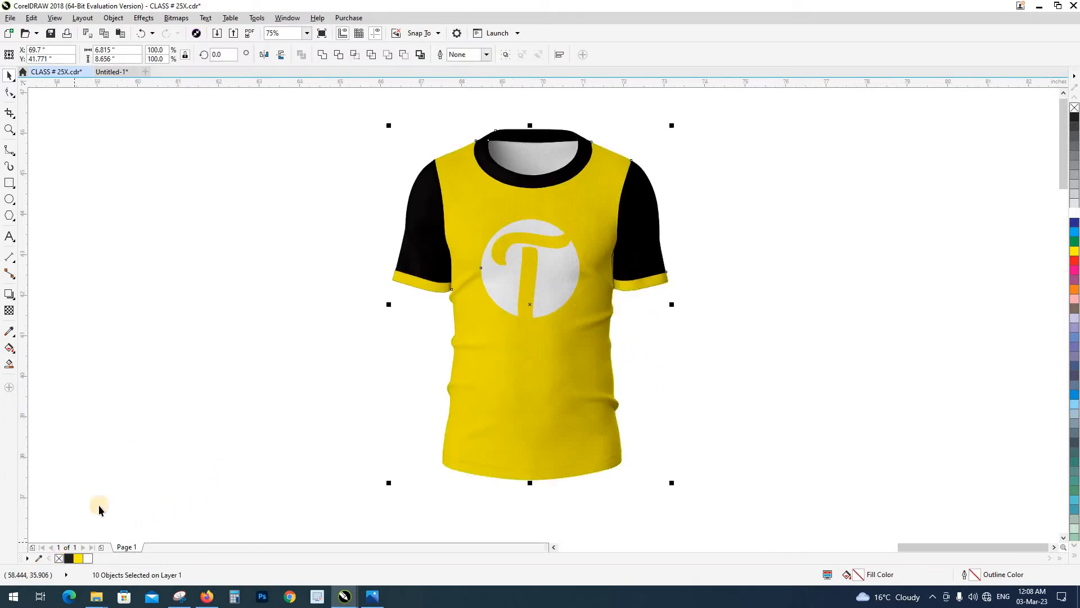
left_click(323, 232)
Examine the mockup's sleeves, collar and chest up close for clean edges and fabric texture
key("z")
left_click_drag(374, 116, 710, 488)
scroll(620, 250, "up", 3)
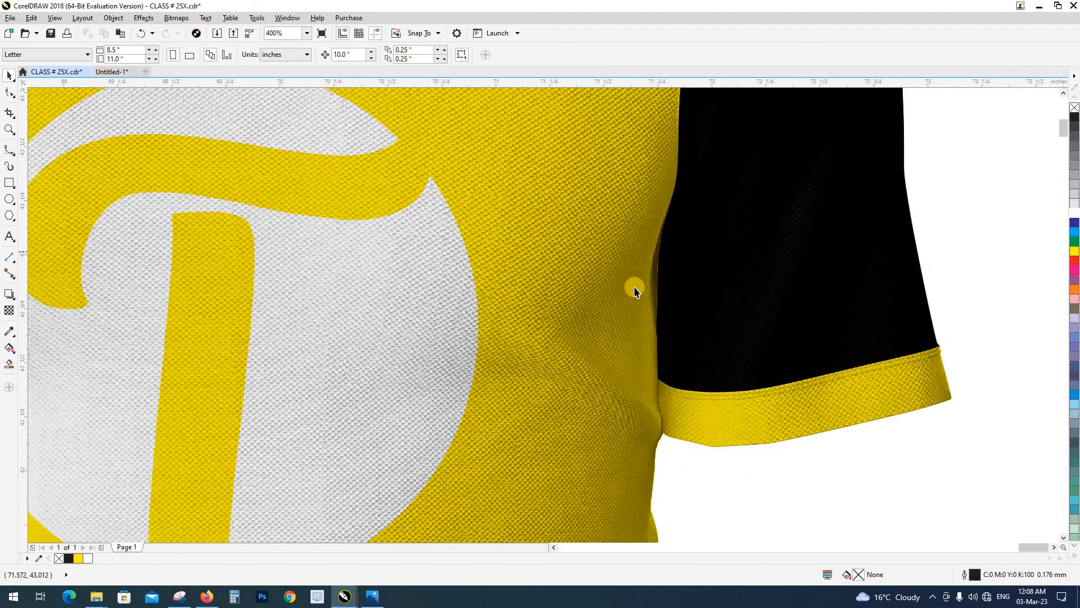
scroll(646, 326, "down", 1)
left_click_drag(608, 309, 660, 422)
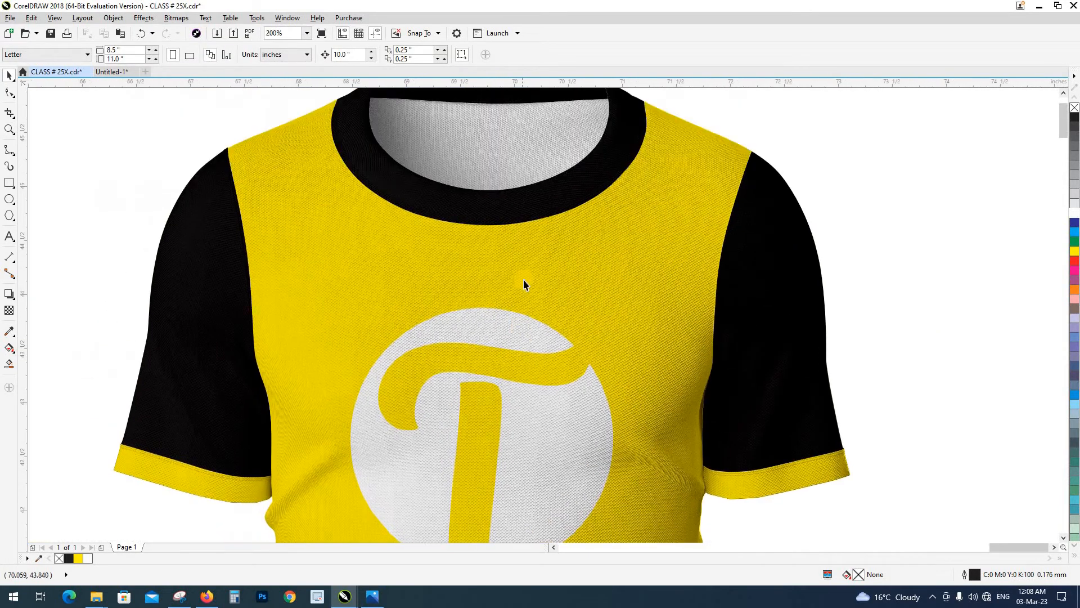
left_click_drag(523, 279, 460, 420)
scroll(535, 254, "up", 2)
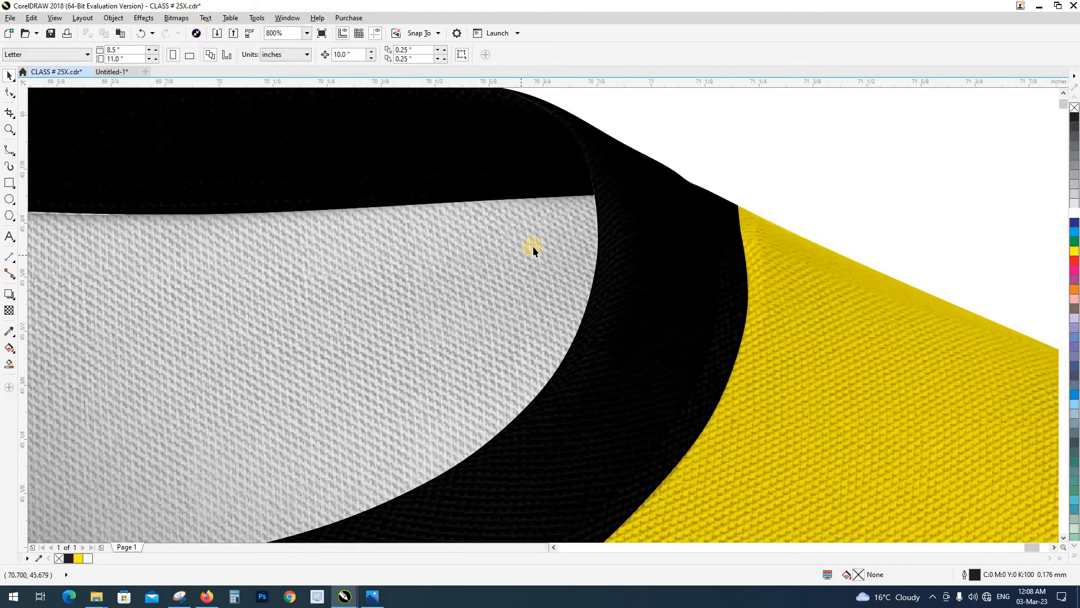
scroll(566, 244, "down", 2)
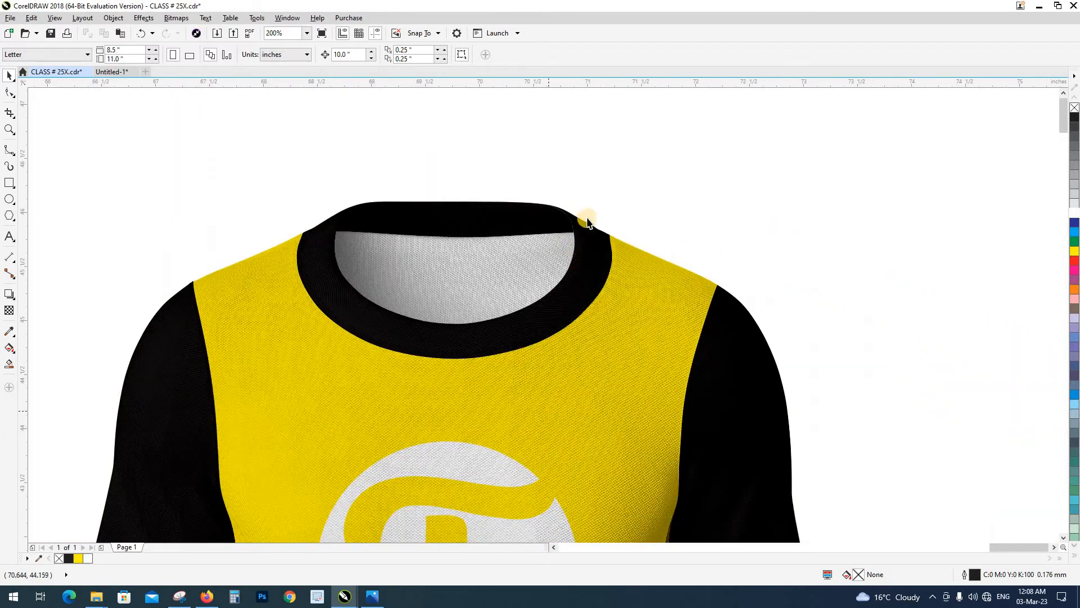
scroll(616, 261, "up", 2)
scroll(668, 258, "down", 2)
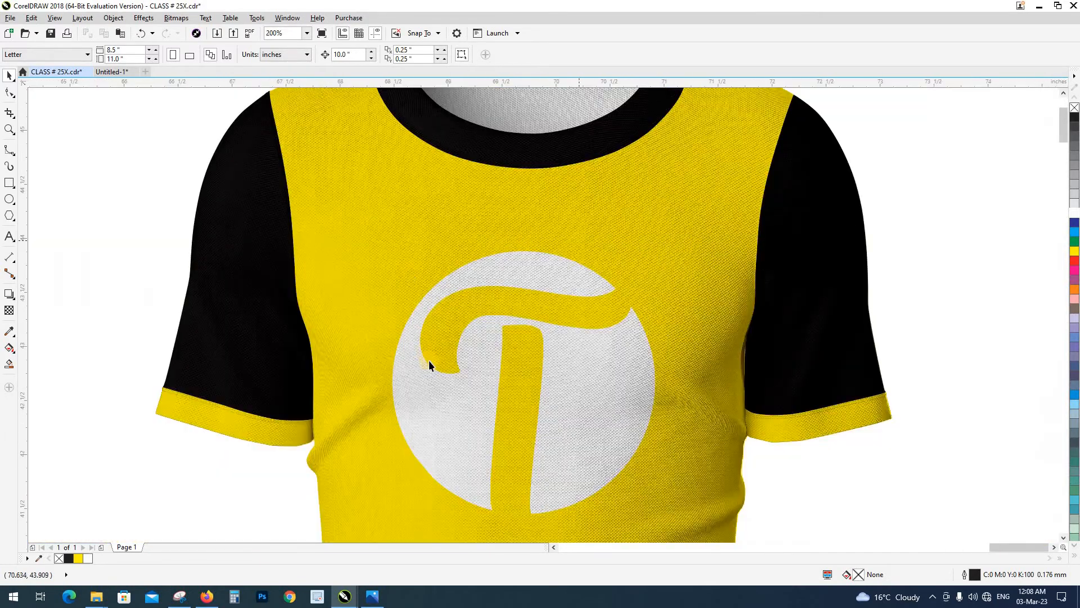
Examine the mockup's side folds and bottom hem up close, and view the whole T-shirt
scroll(434, 380, "up", 2)
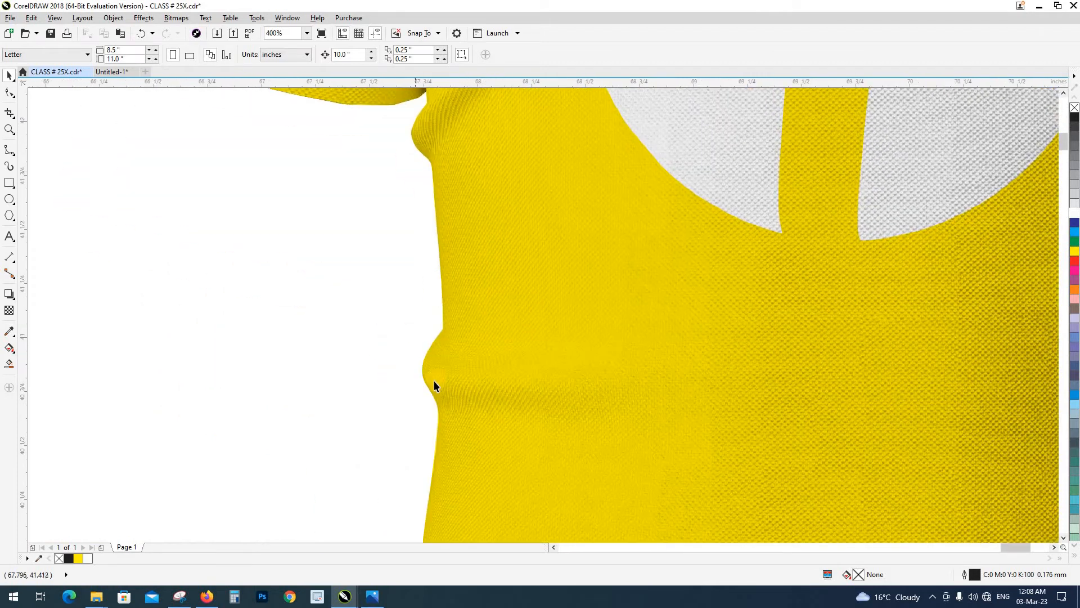
scroll(426, 281, "down", 1)
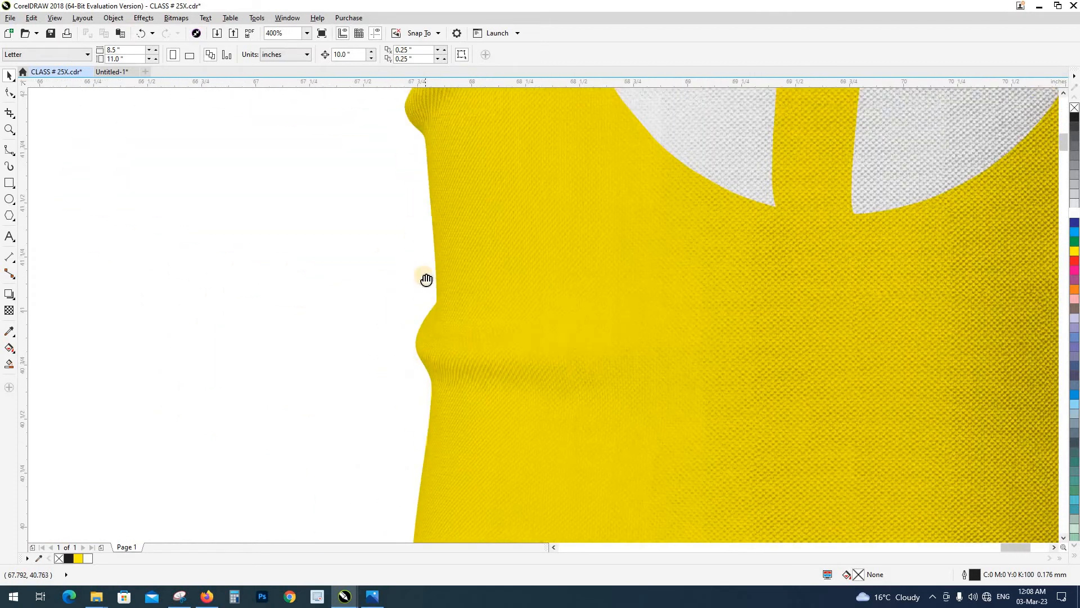
scroll(427, 257, "down", 1)
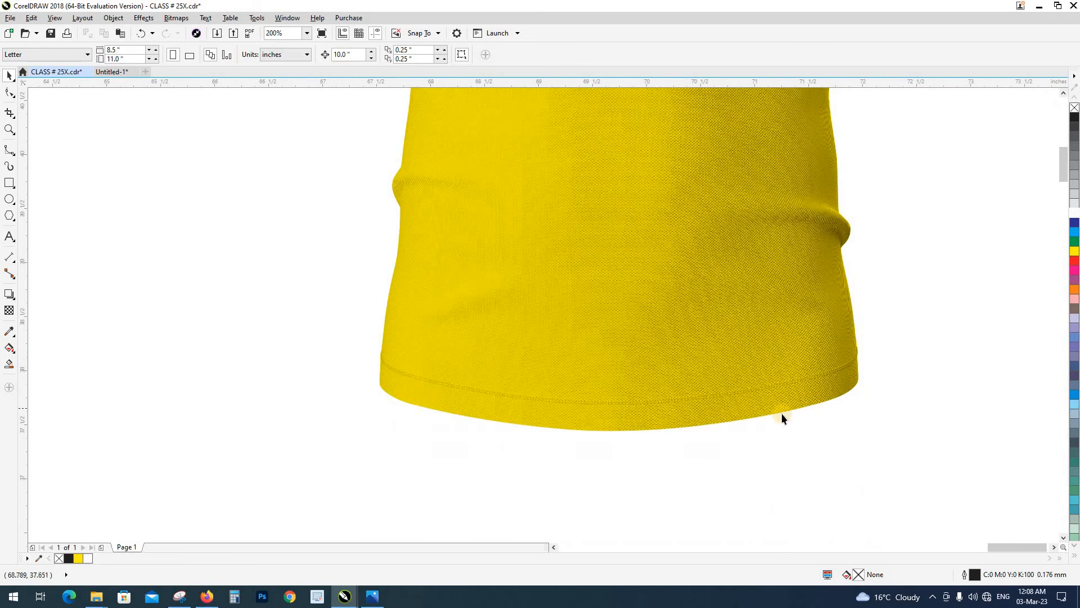
scroll(832, 373, "up", 1)
scroll(832, 374, "down", 1)
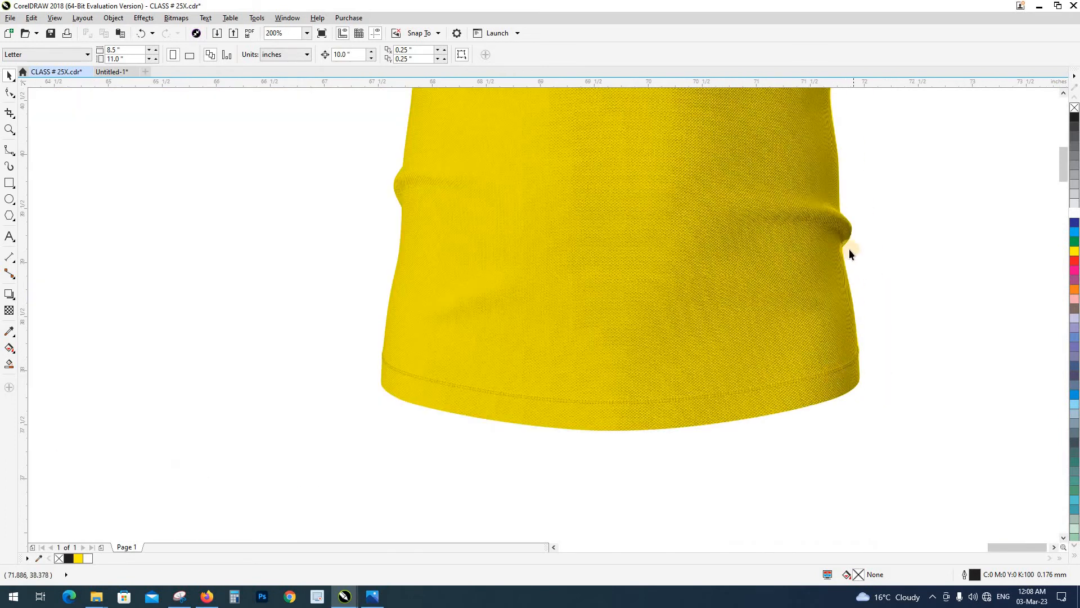
left_click_drag(848, 249, 832, 461)
scroll(790, 345, "down", 1)
left_click_drag(786, 285, 696, 477)
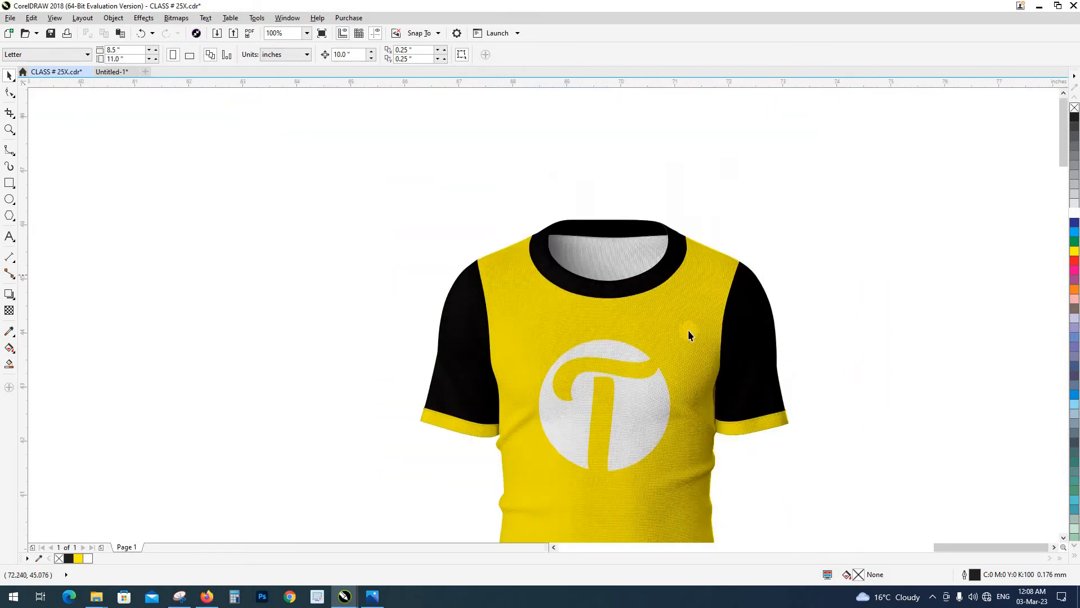
scroll(530, 283, "down", 1)
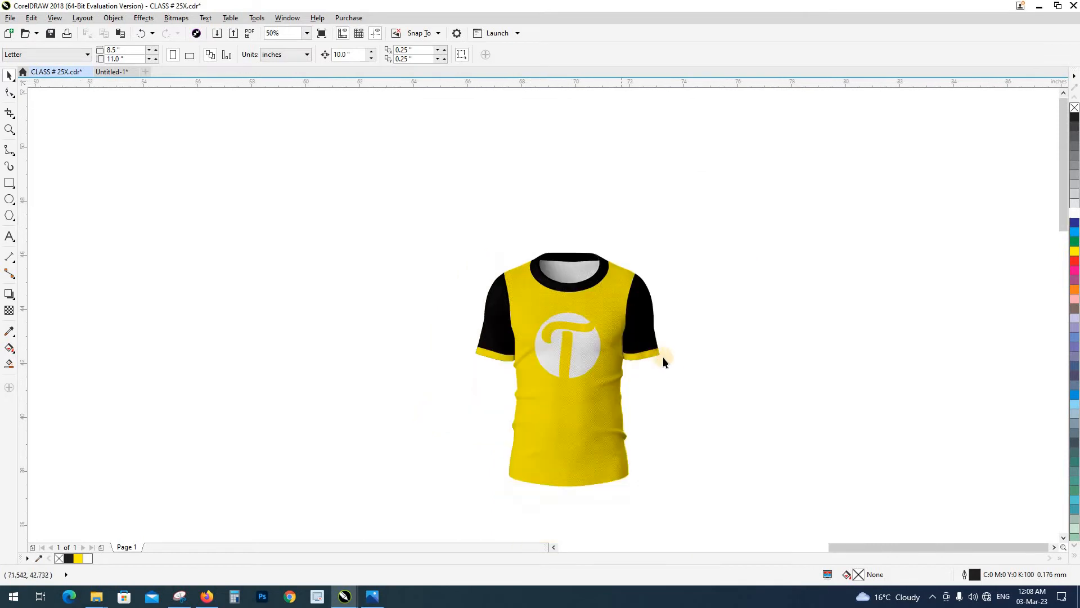
left_click_drag(668, 394, 509, 286)
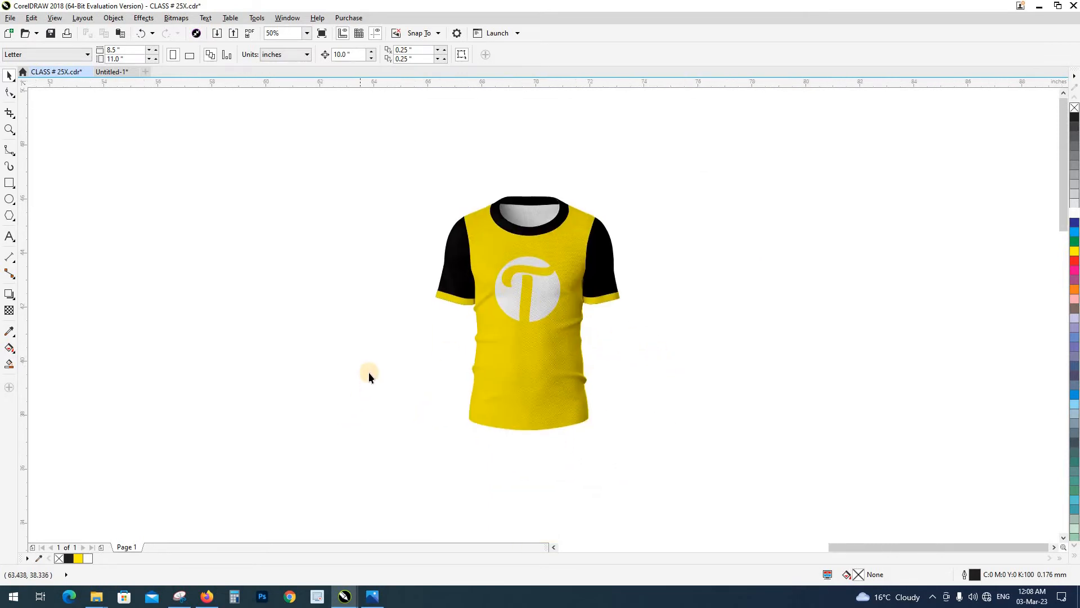
key("z")
left_click_drag(393, 197, 706, 484)
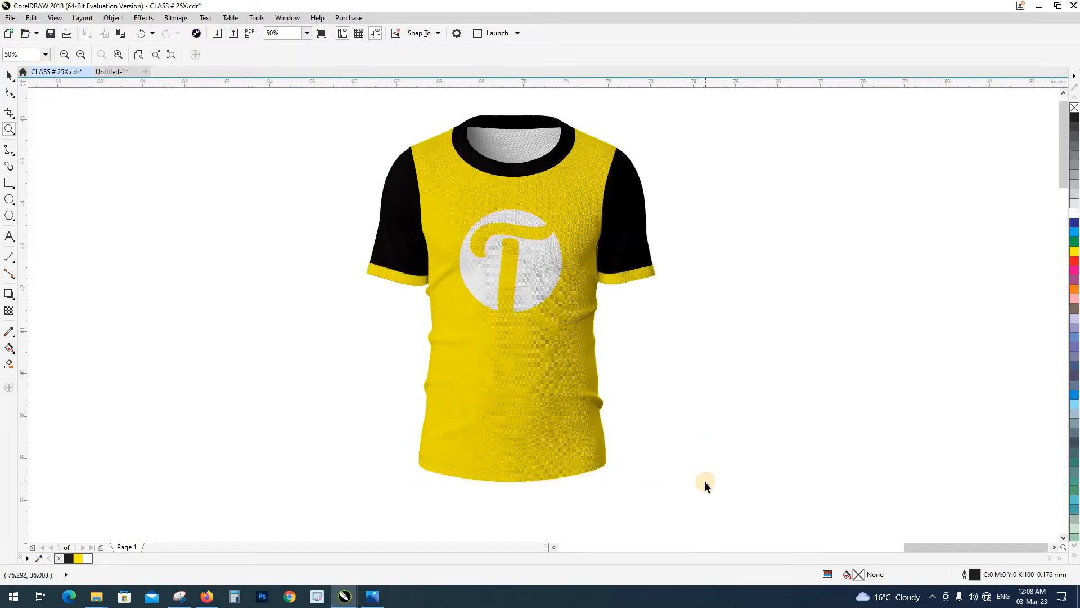
Draw a background rectangle about 15.6 by 9.9 inches around the T-shirt mockup
left_click_drag(680, 400, 662, 417)
scroll(662, 418, "down", 3)
left_click(10, 183)
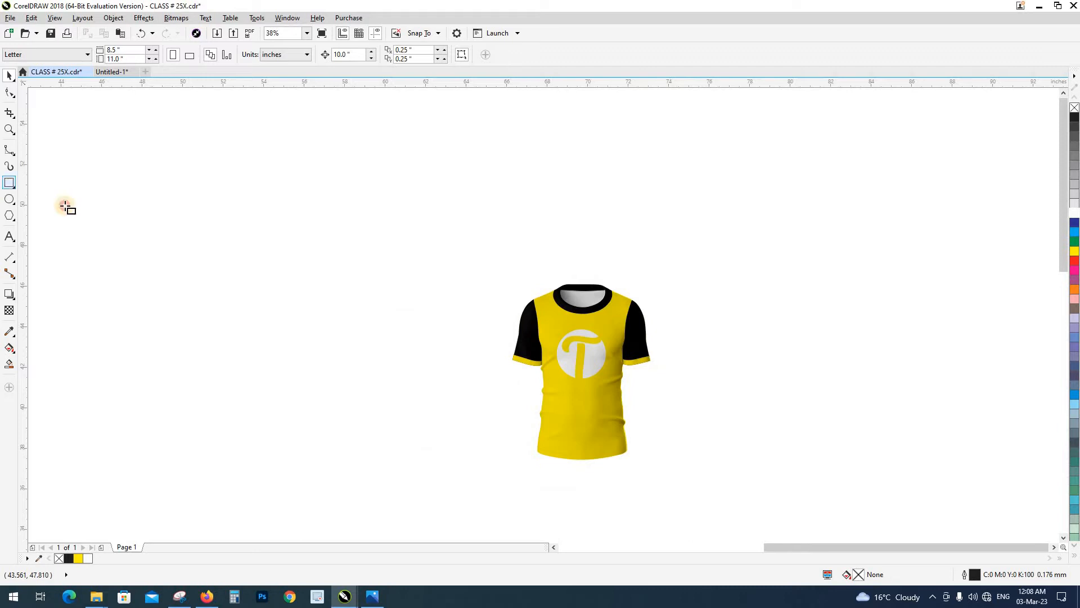
left_click_drag(420, 270, 736, 472)
key("space")
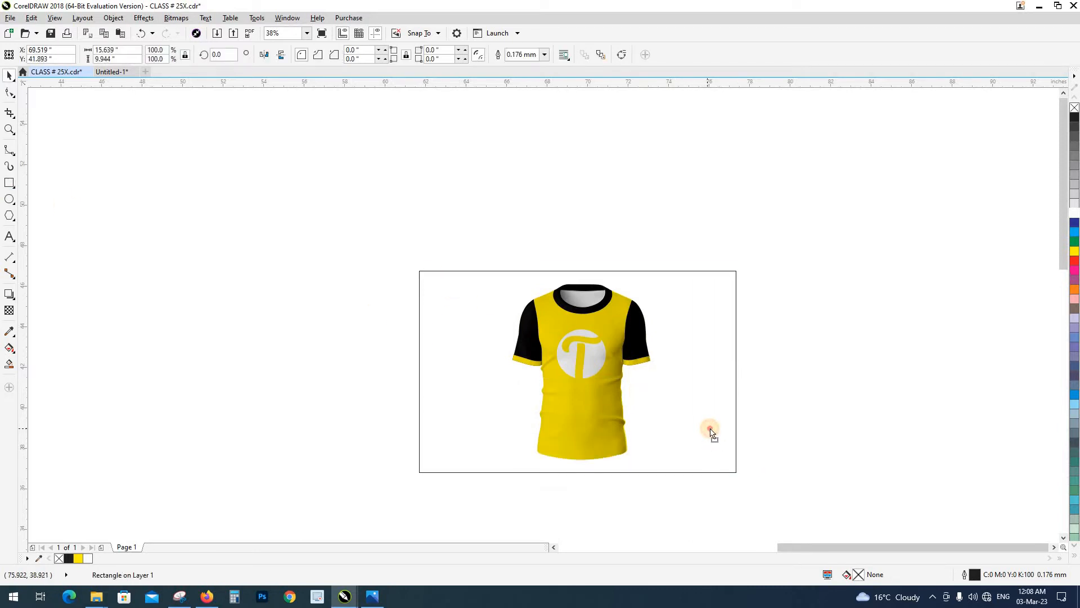
Centre the rectangle horizontally around the T-shirt and extend it above and below to about 10.9 inches high
left_click_drag(738, 275, 740, 272)
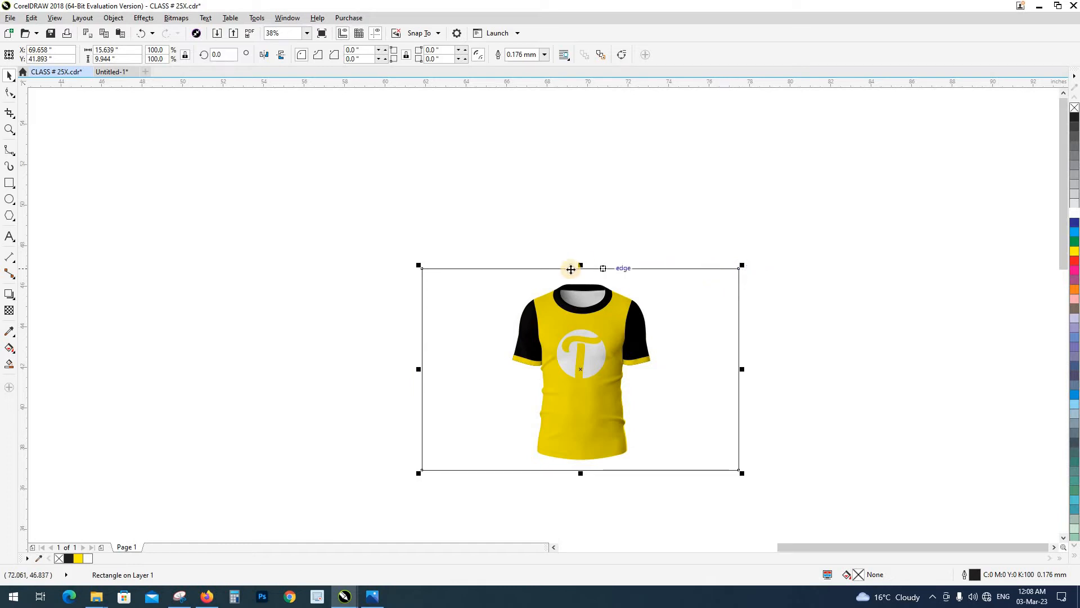
left_click_drag(580, 265, 580, 254)
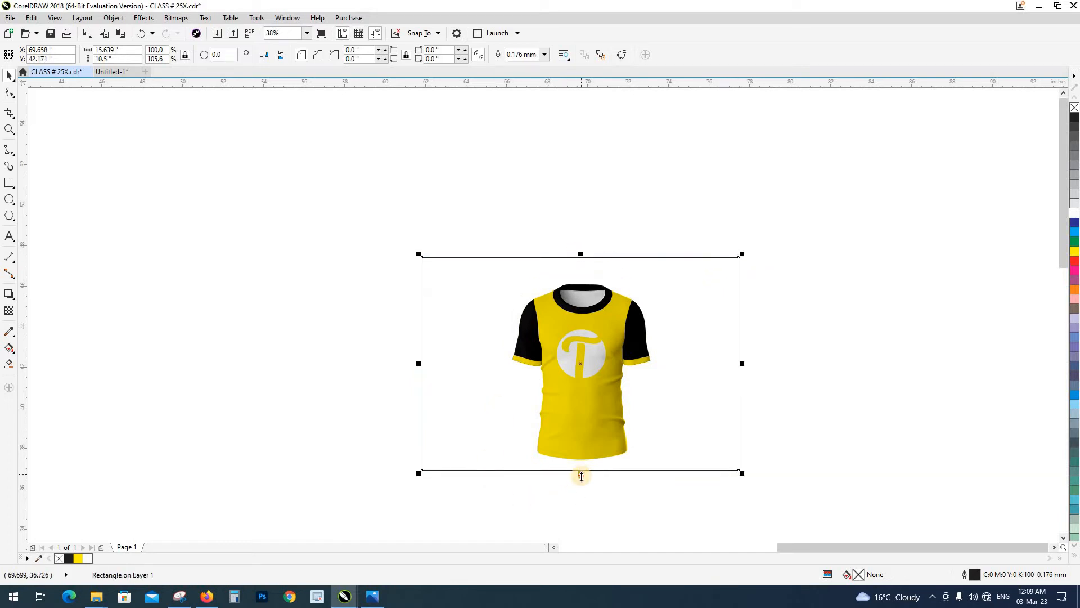
left_click_drag(581, 476, 655, 510)
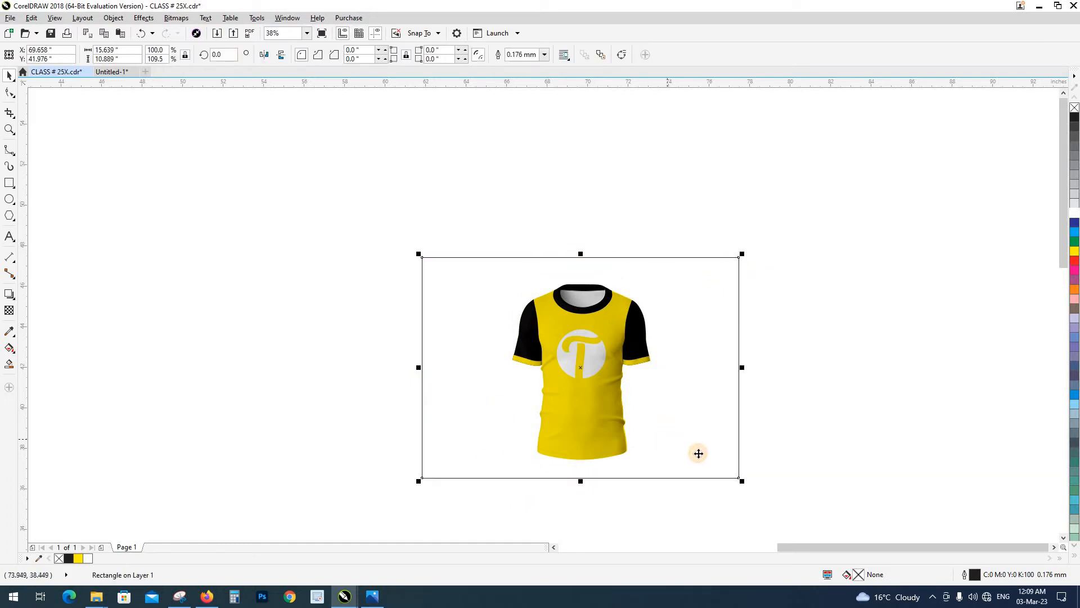
left_click(714, 427)
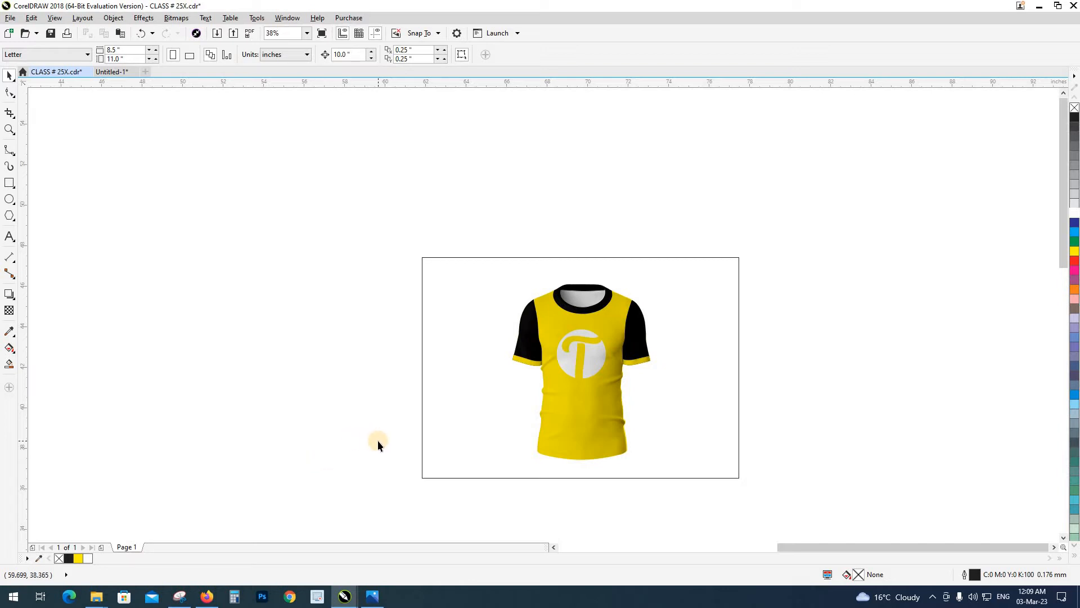
Switch to Firefox and open the freepik.com website
left_click(207, 596)
type("g")
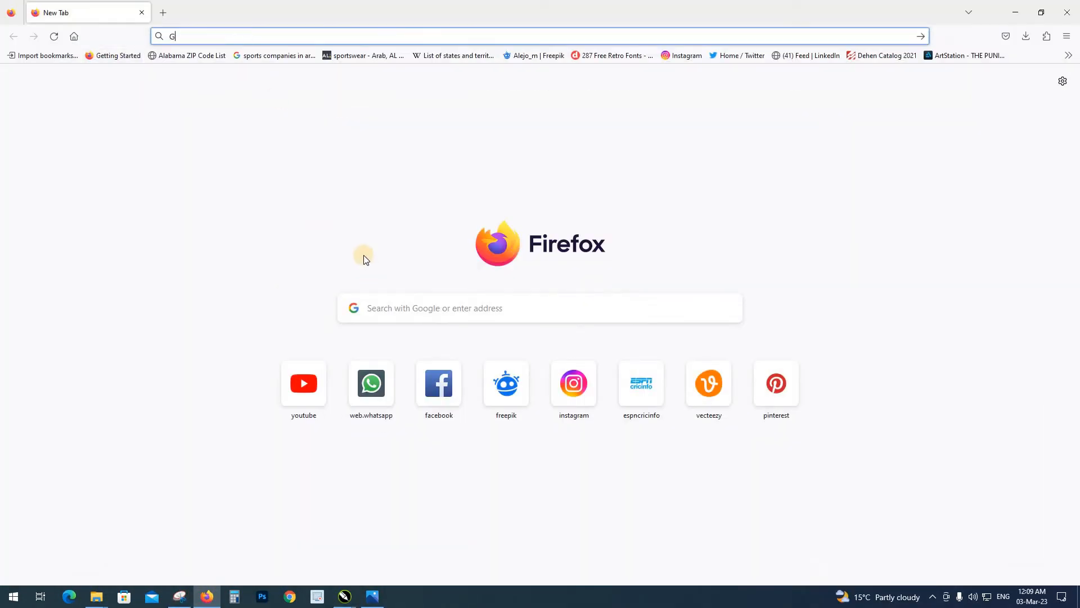
key("Return")
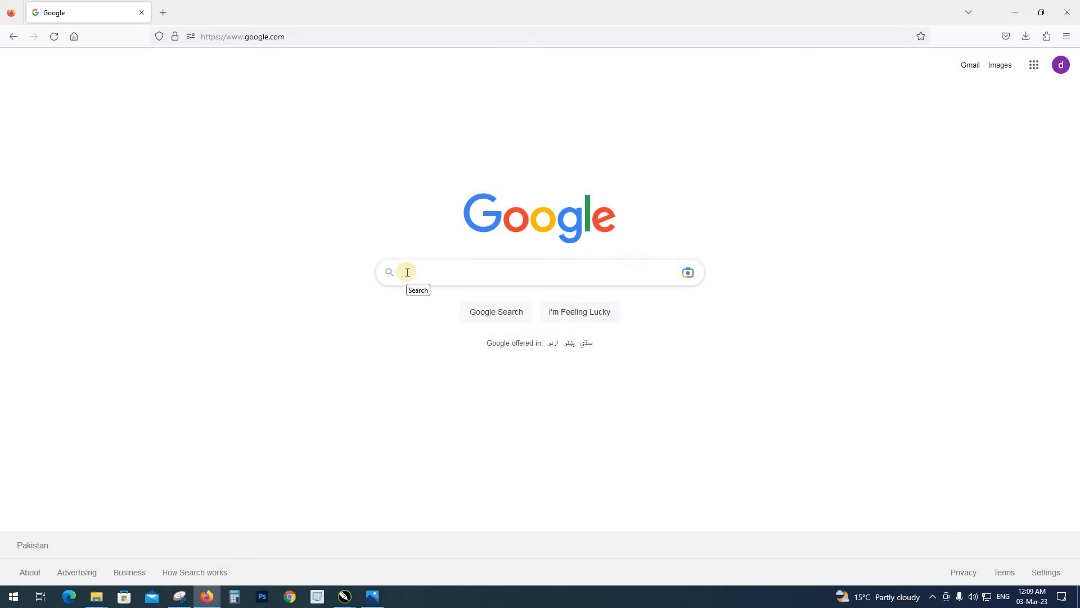
left_click(275, 36)
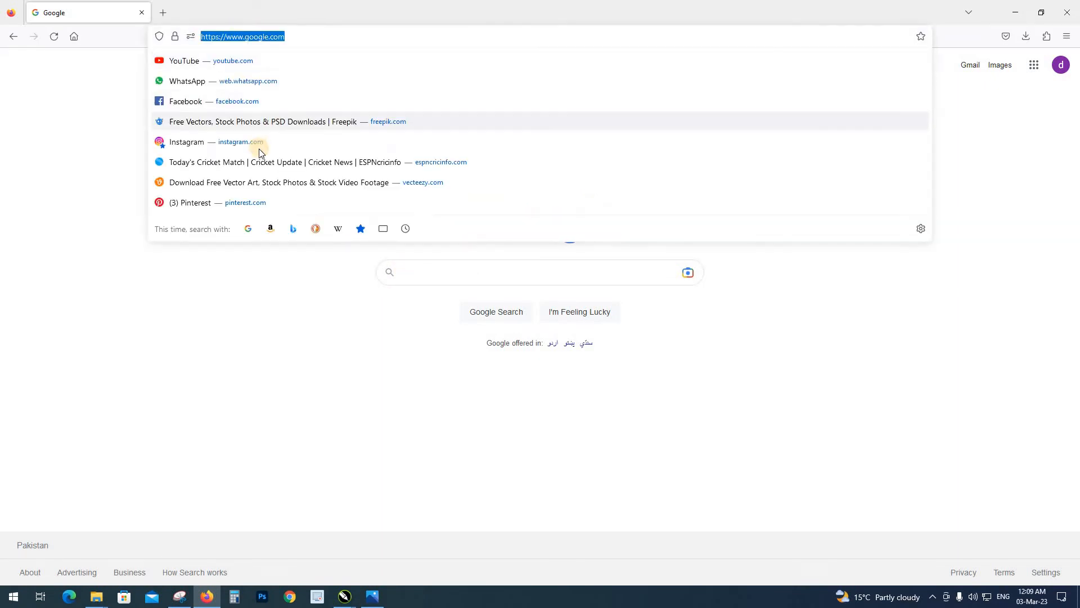
type("FReepik.com/")
key("Return")
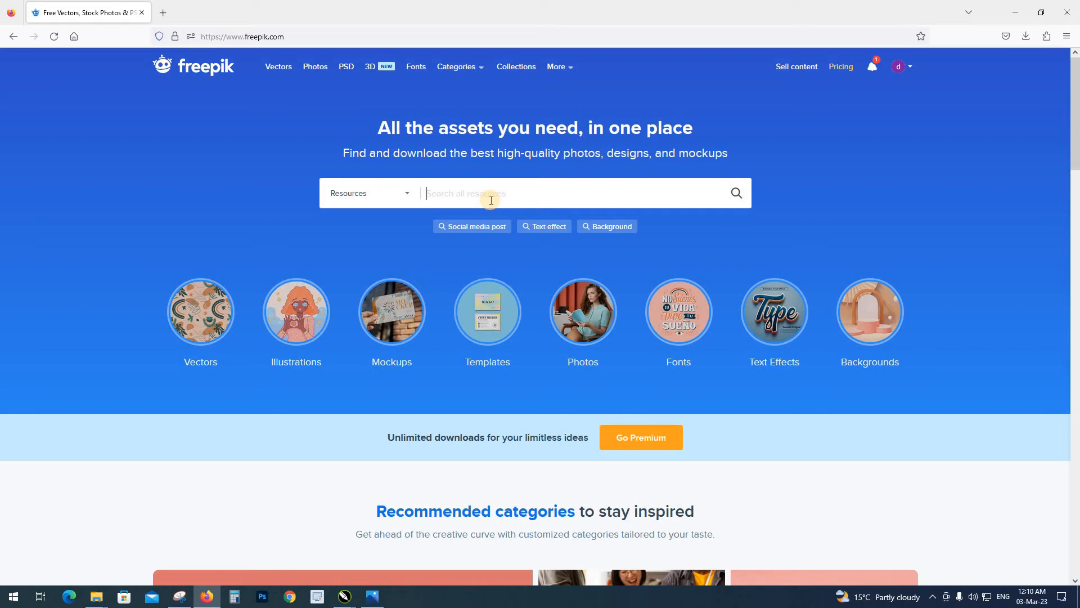
Search Freepik for "brick background" and filter the results to the Free license
type("BRICK")
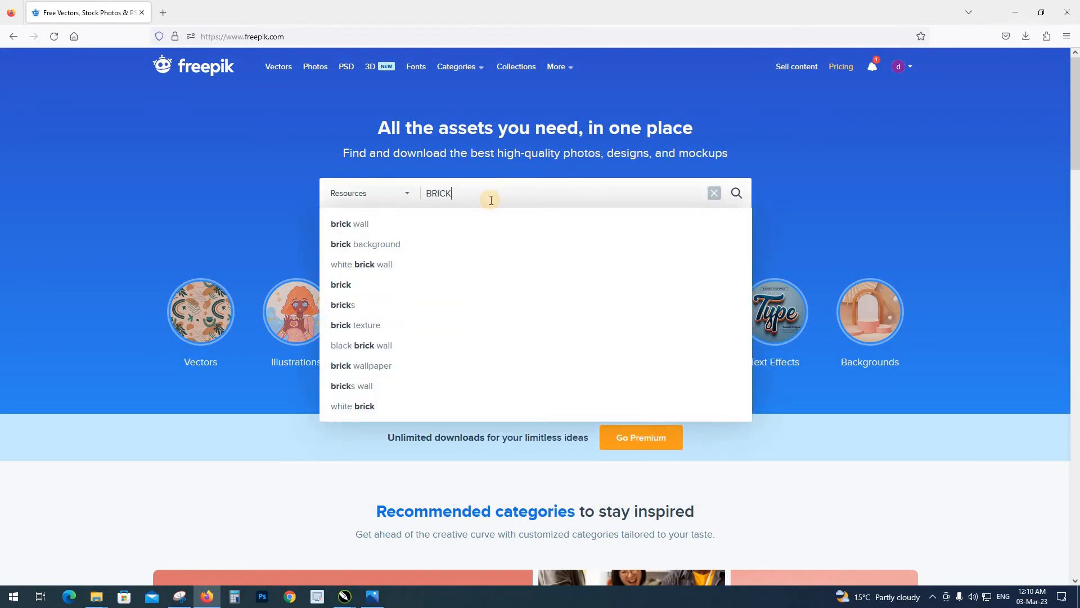
key("Down")
key("Down")
key("Return")
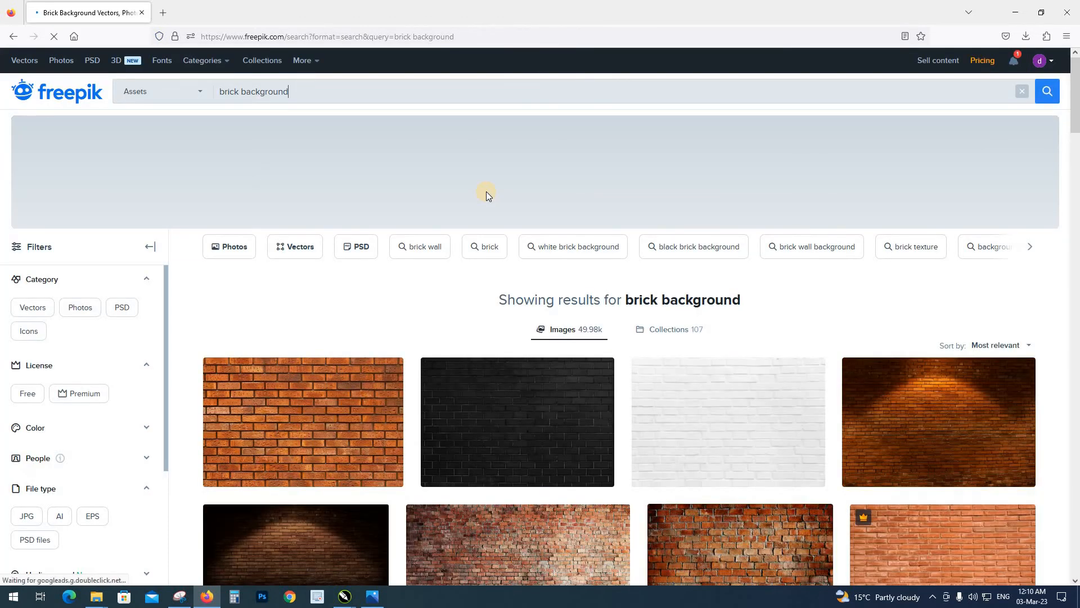
scroll(424, 261, "down", 2)
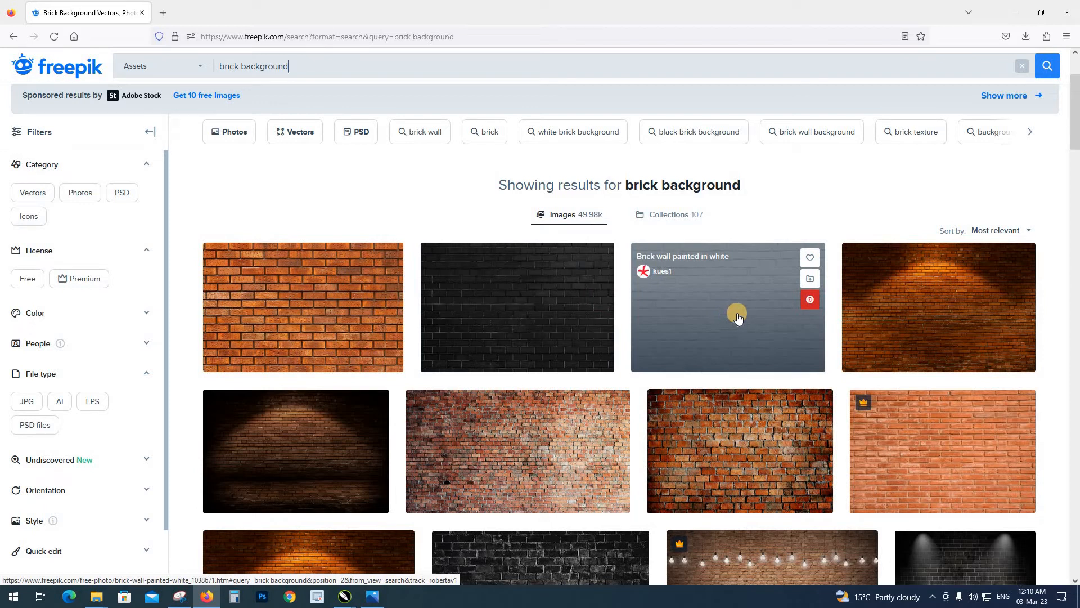
left_click(23, 279)
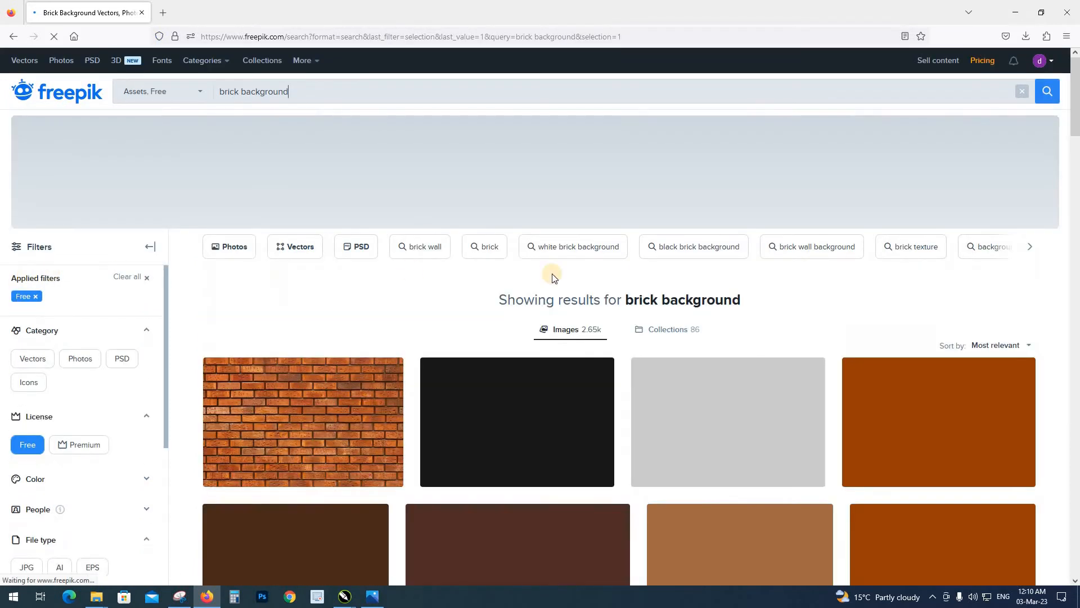
Browse the free brick backgrounds and open the preview of the brick wall with spot lights wallpaper
scroll(376, 343, "down", 5)
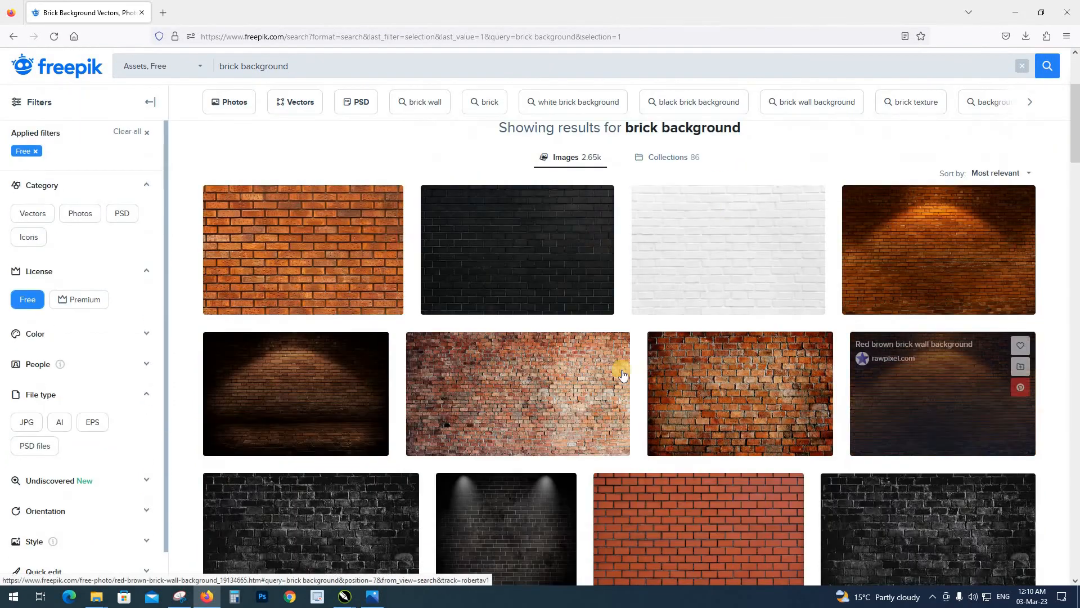
scroll(506, 326, "down", 6)
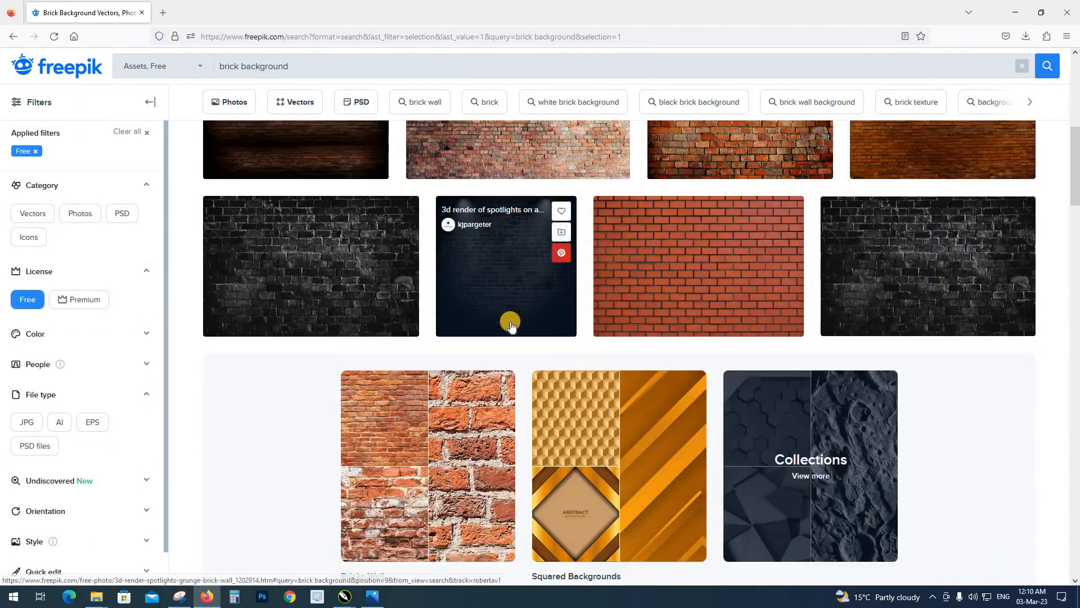
scroll(511, 326, "up", 10)
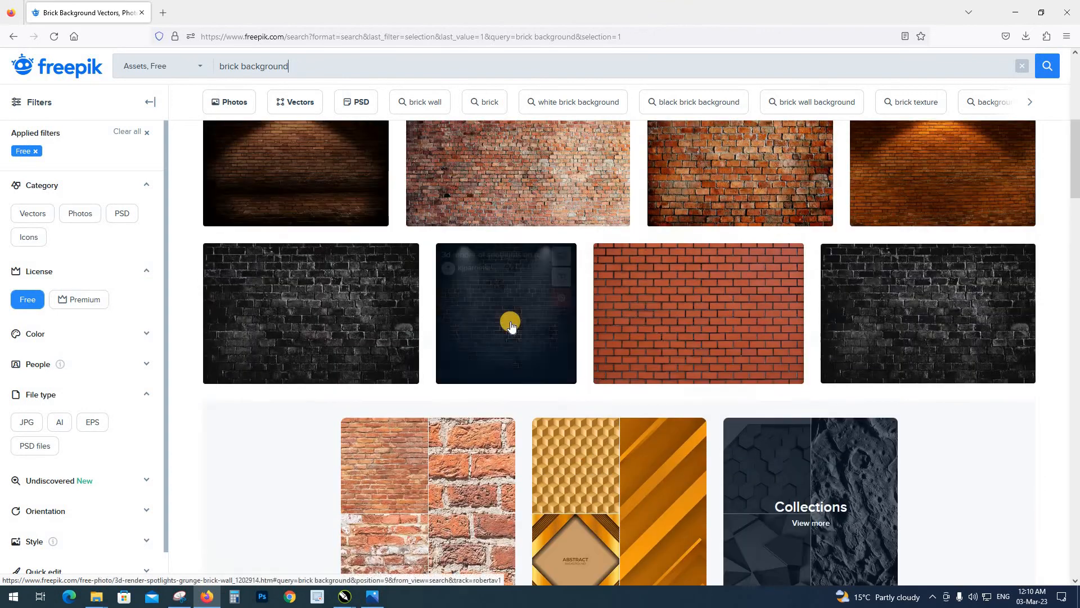
scroll(511, 326, "down", 8)
scroll(511, 325, "down", 7)
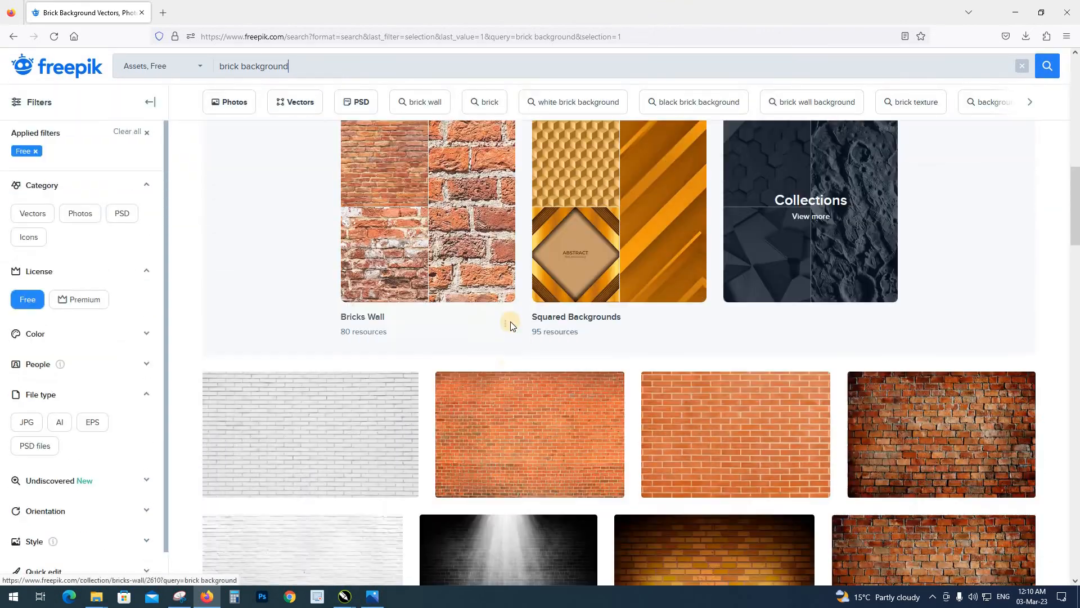
scroll(511, 326, "up", 5)
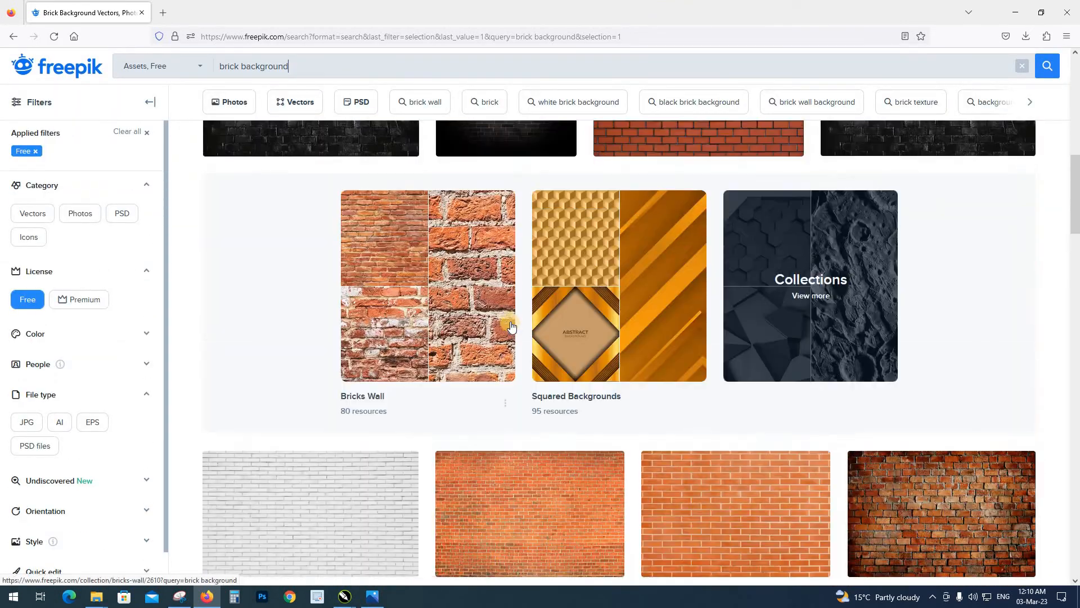
scroll(511, 327, "down", 4)
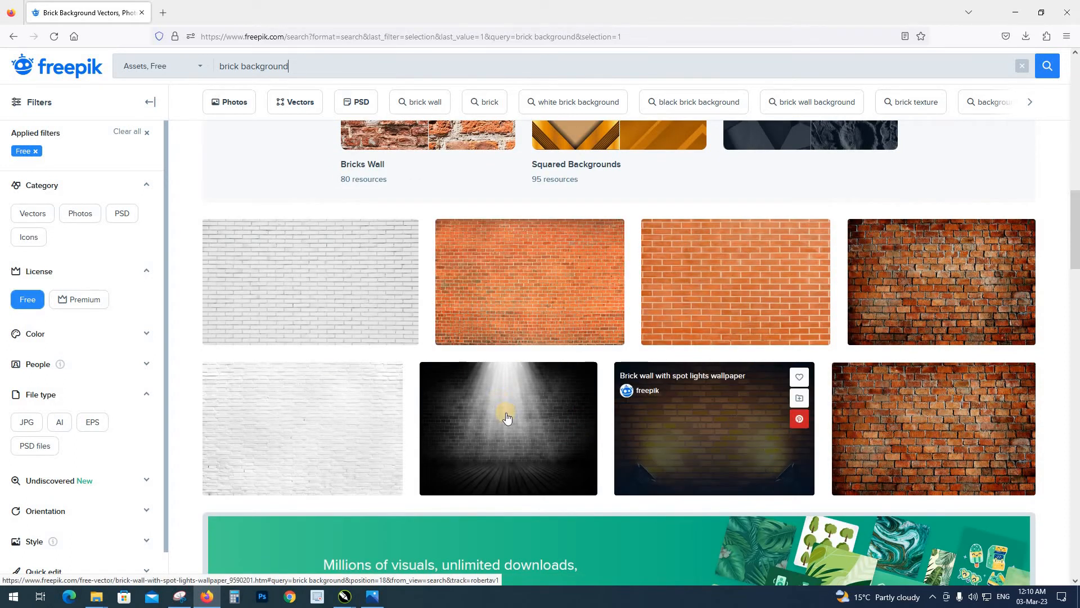
left_click(750, 432)
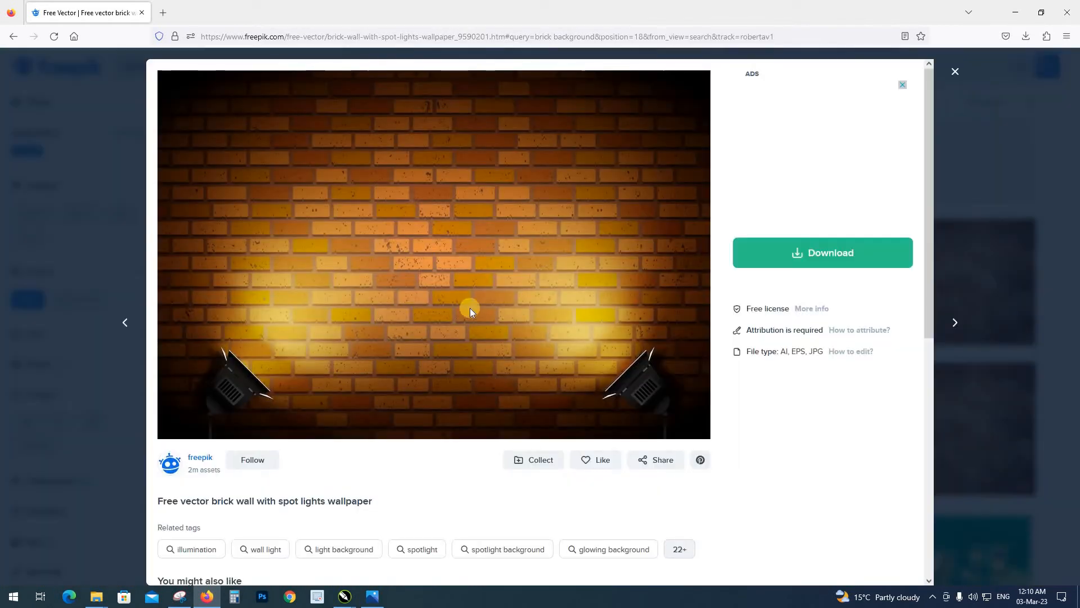
Download the brick wall with spot lights wallpaper for free and close its preview
left_click(810, 253)
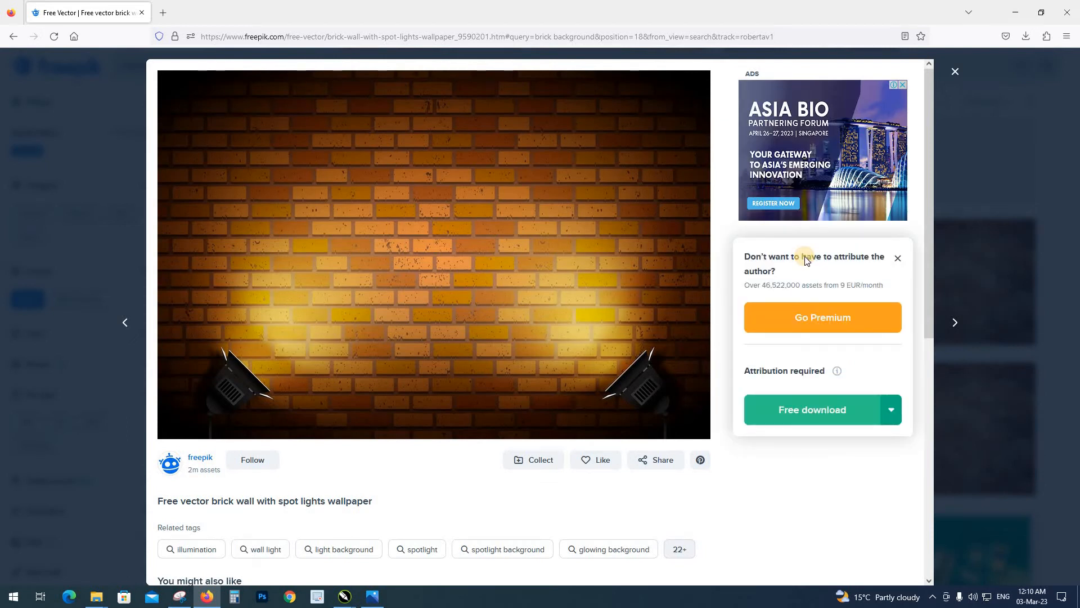
left_click(782, 412)
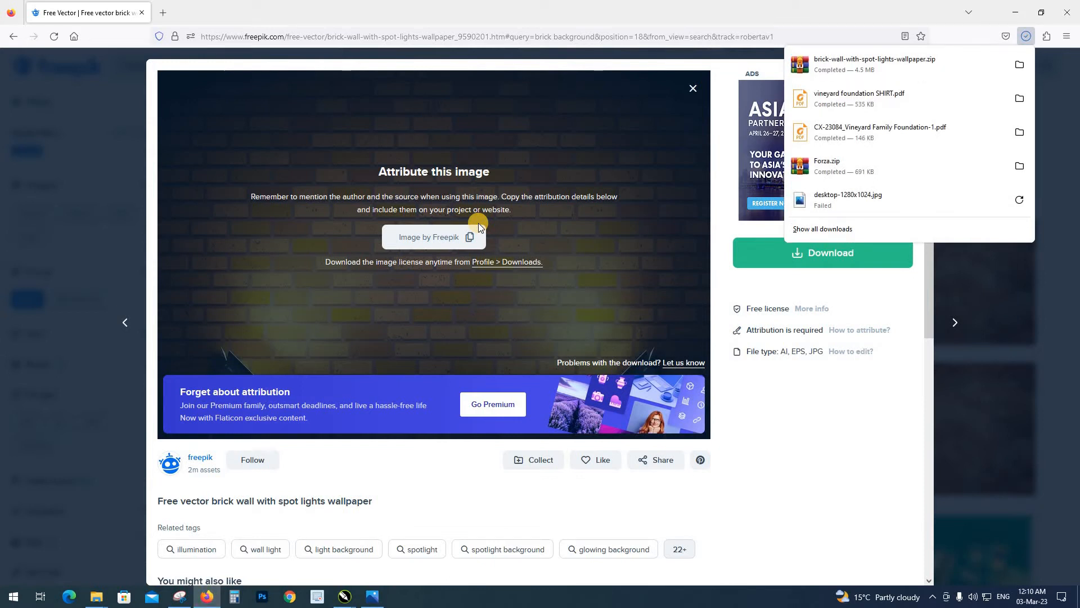
left_click(179, 5)
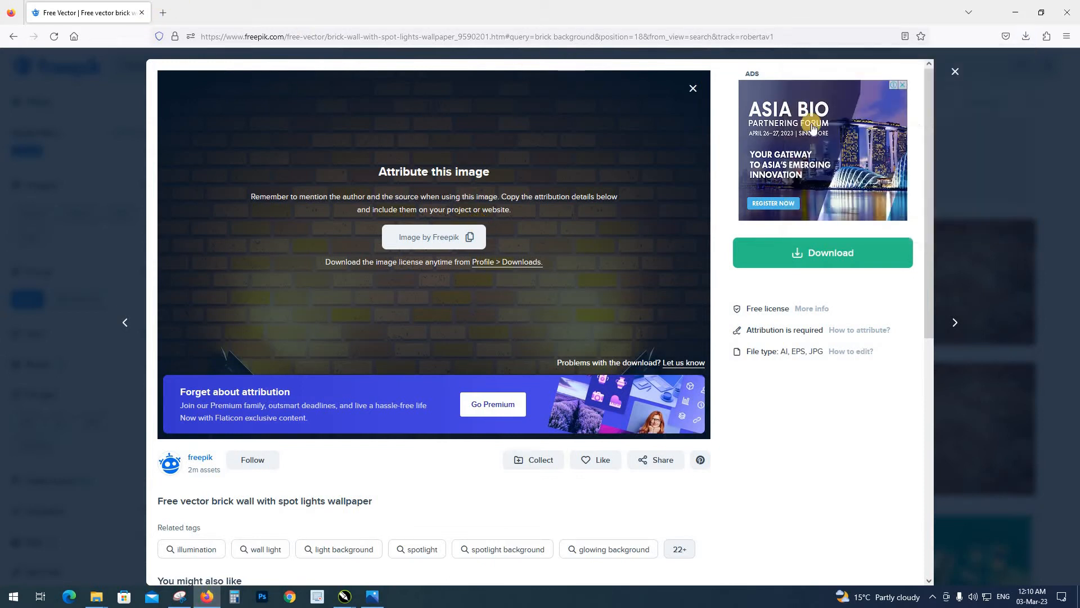
left_click(693, 89)
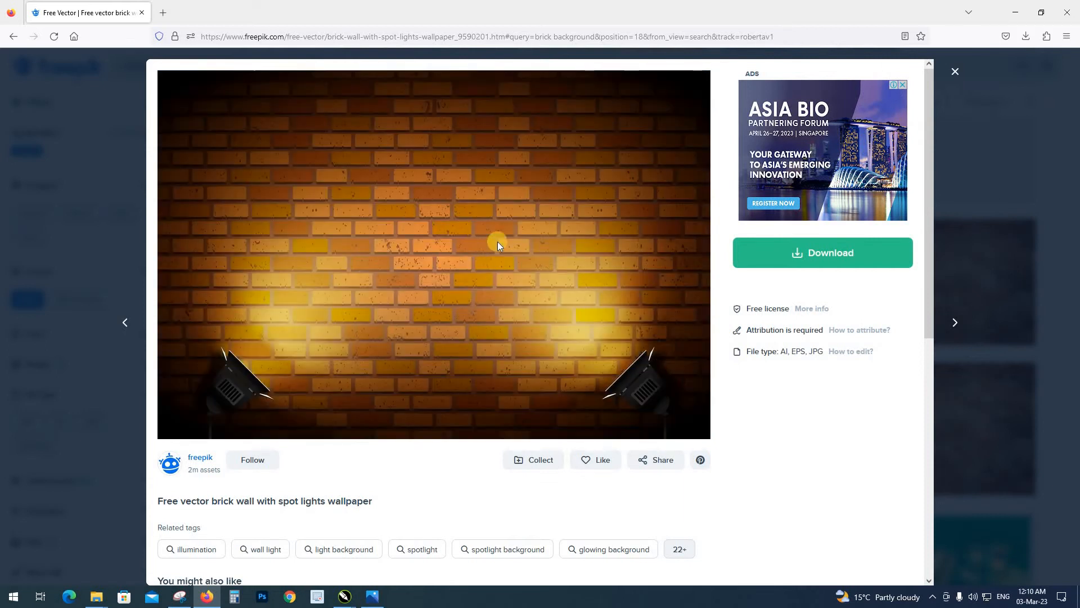
left_click(955, 71)
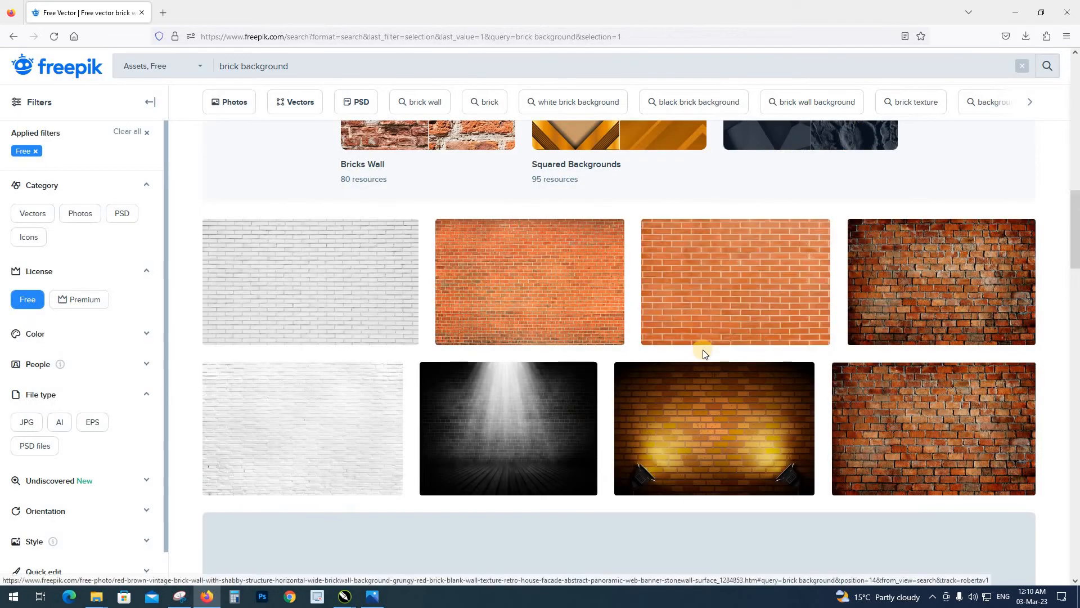
Find the photo of the brick wall painted in white among the results and download it for free
scroll(368, 389, "up", 10)
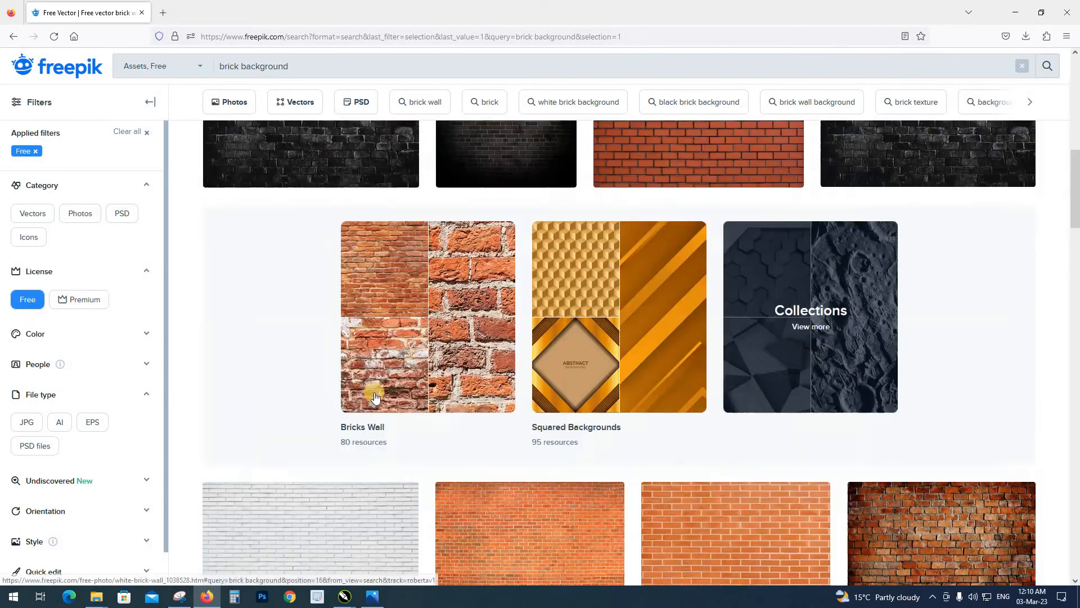
scroll(375, 397, "up", 3)
left_click(693, 401)
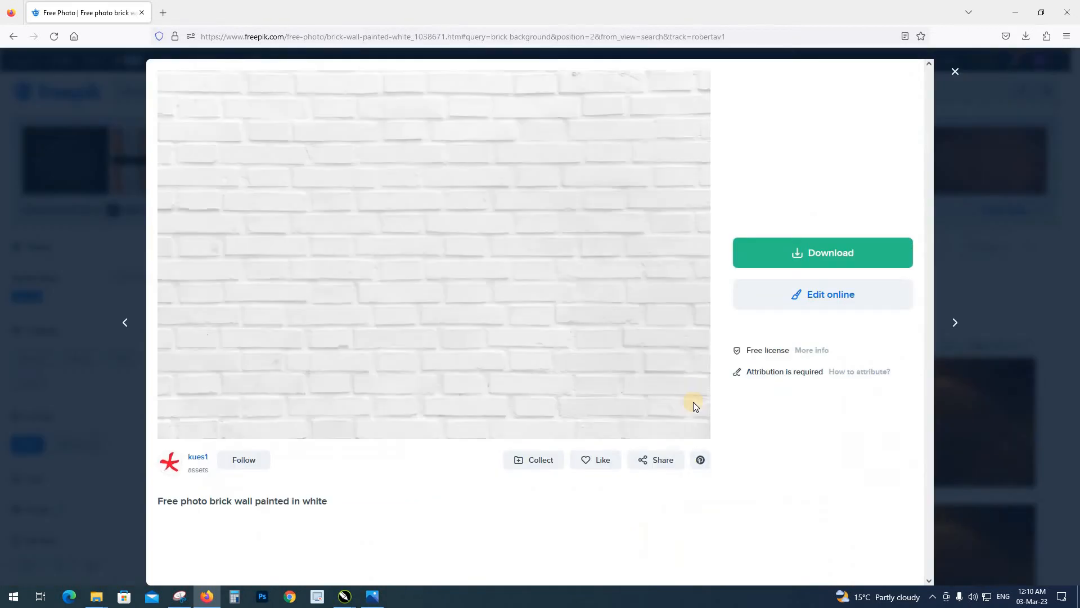
left_click(785, 256)
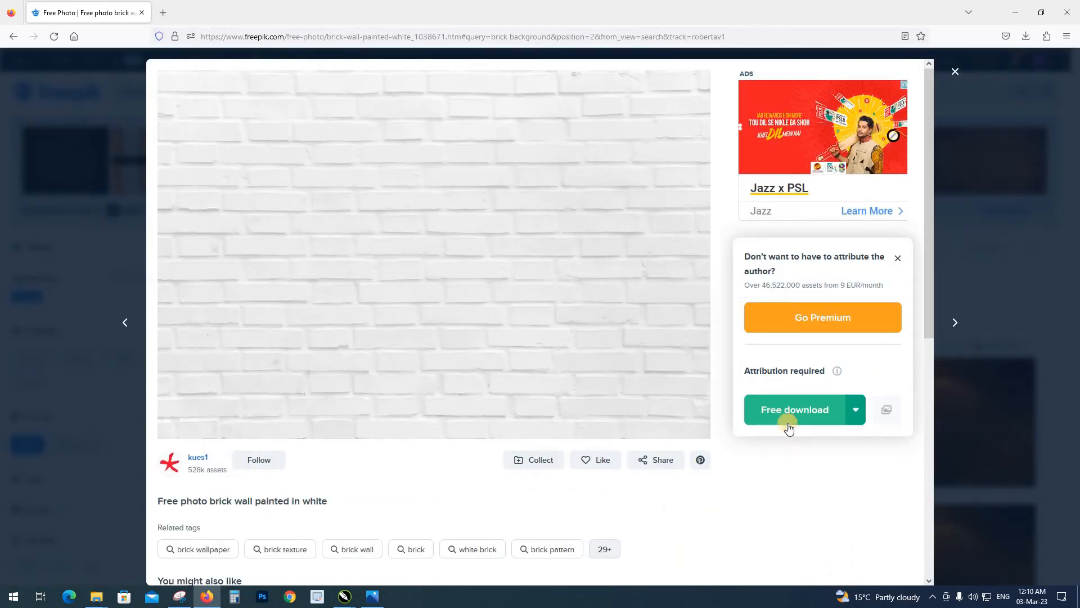
left_click(784, 414)
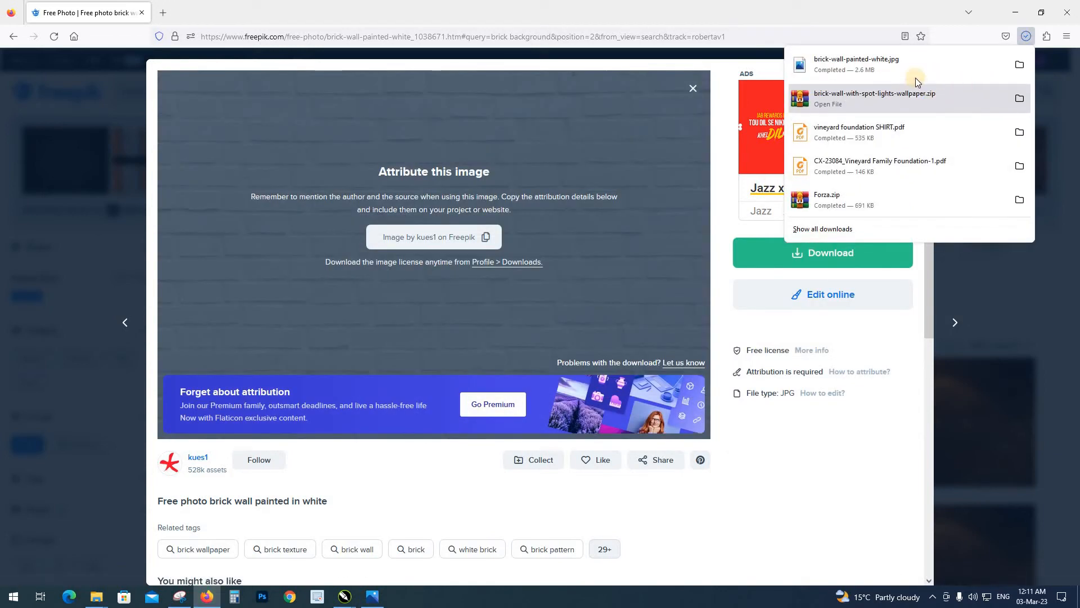
View the downloaded brick-wall-painted-white.jpg in the browser, and close the browser to return to CorelDRAW
mouse_move(852, 64)
left_mouse_down()
mouse_move(580, 167)
mouse_move(490, 292)
mouse_move(351, 594)
mouse_move(351, 543)
mouse_move(506, 382)
left_mouse_up()
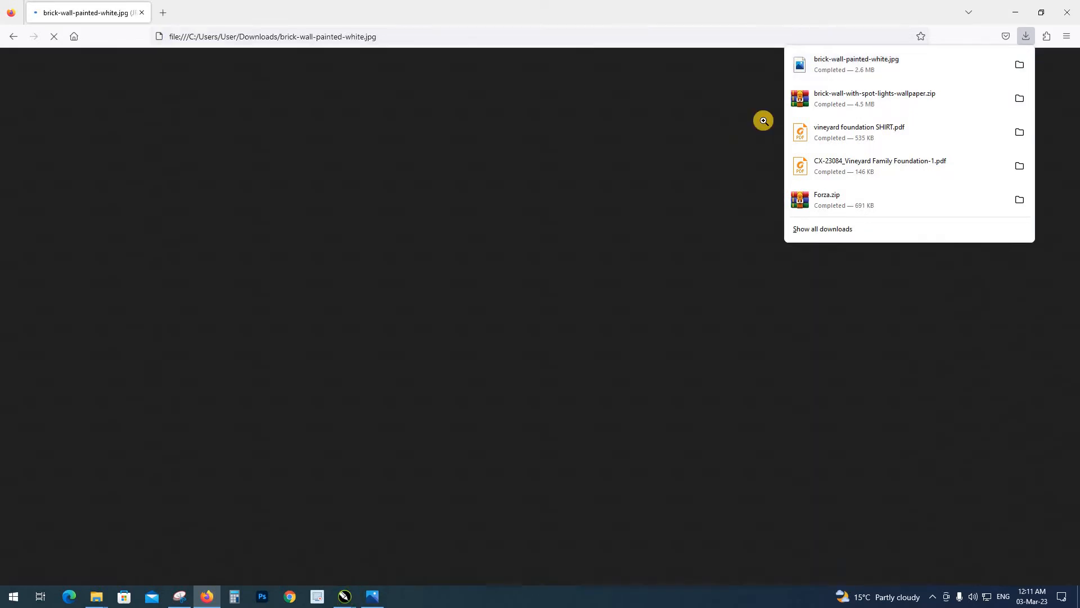
left_click(302, 54)
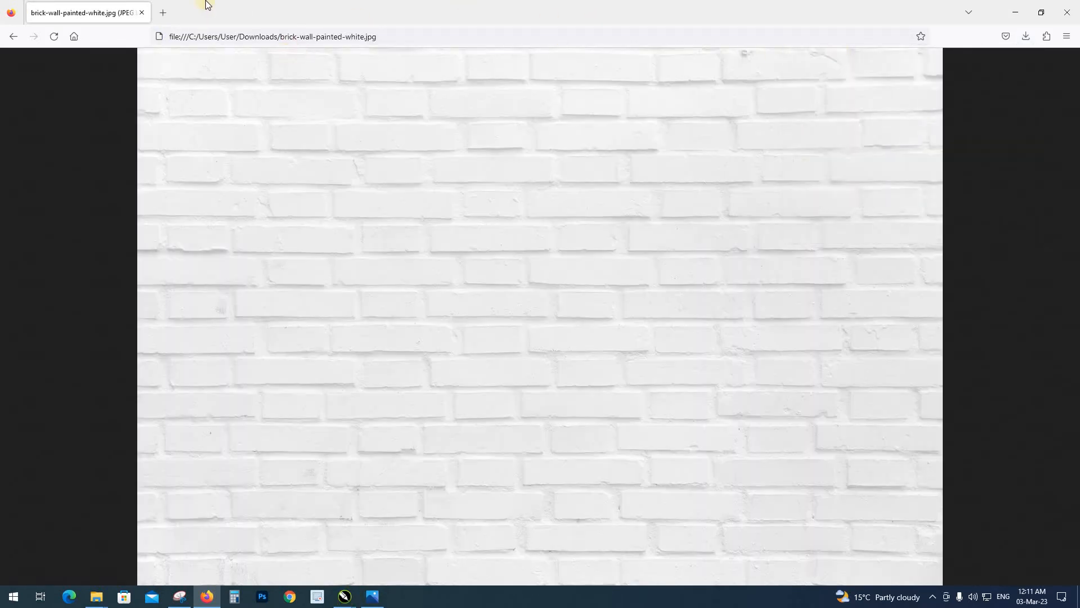
left_click(1067, 12)
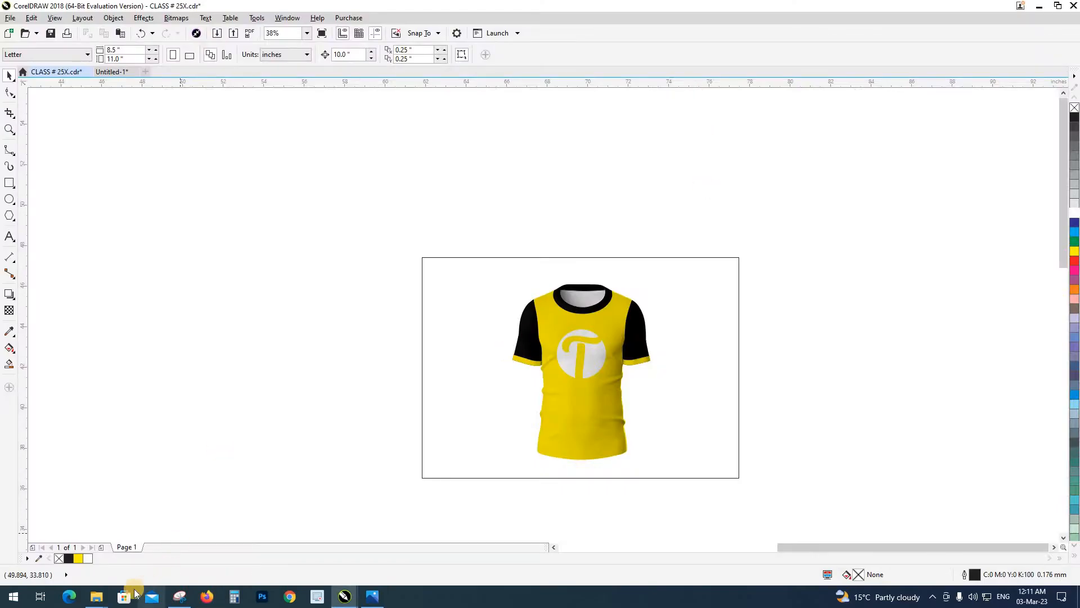
Import the brick-wall-painted-white image from the Downloads folder into the empty area beside the T-shirt mockup
left_click(97, 597)
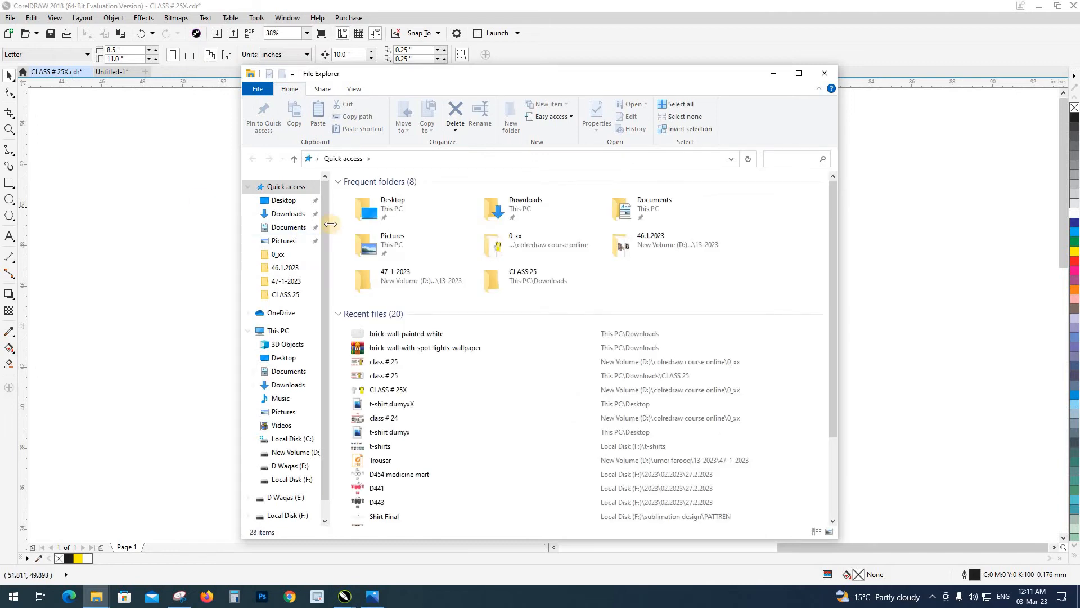
left_click(287, 213)
left_click(416, 270)
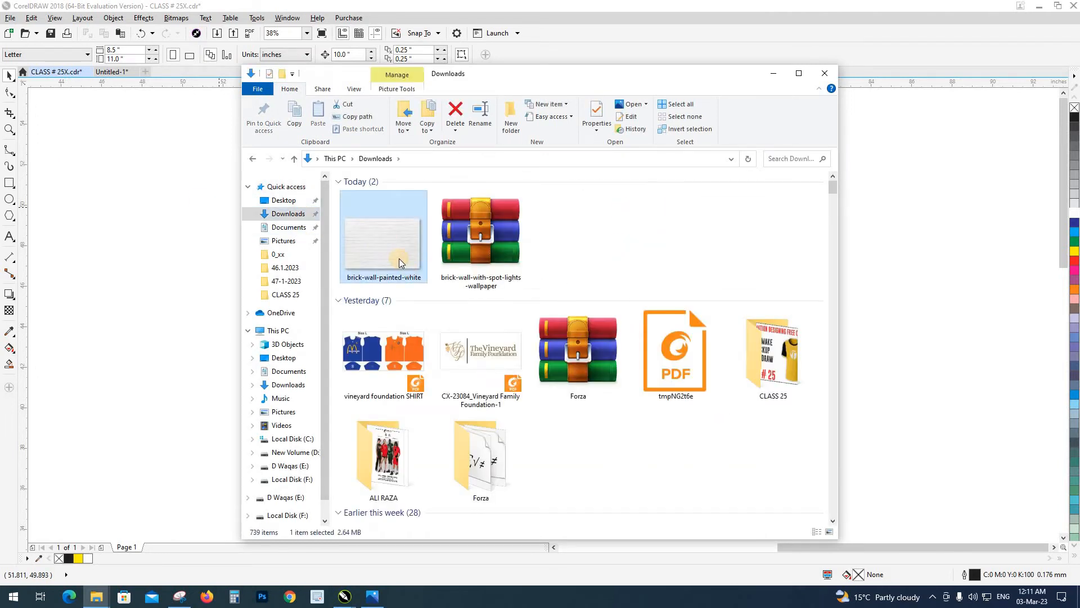
left_click_drag(401, 262, 215, 265)
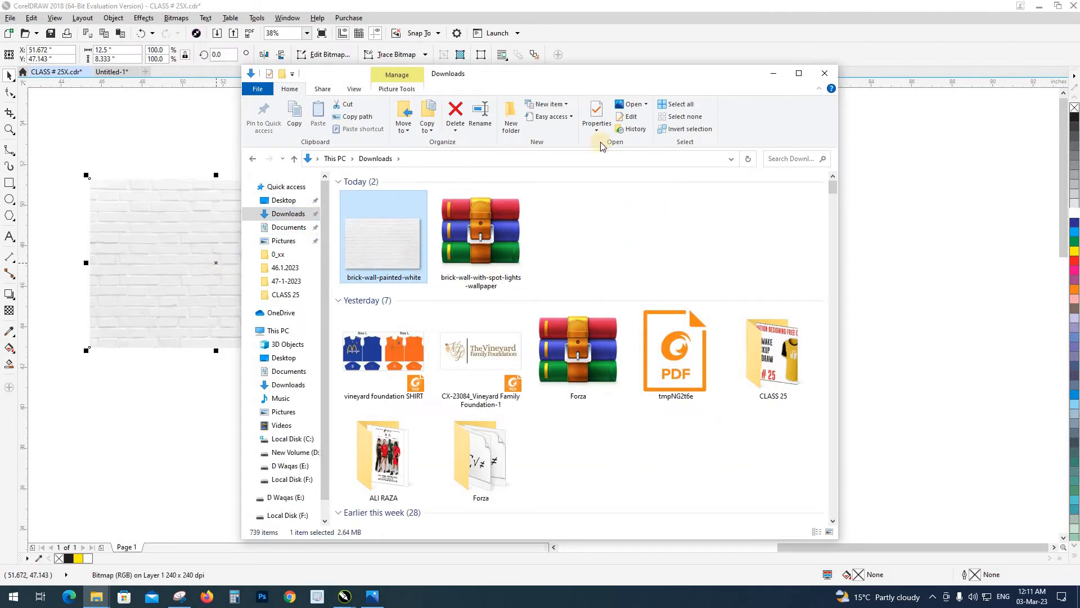
left_click(773, 73)
Align the white brick image to the background rectangle's centre, both horizontally and vertically
left_click_drag(324, 272, 371, 384)
left_click(455, 327, "shift")
key("c")
key("e")
left_click(466, 164)
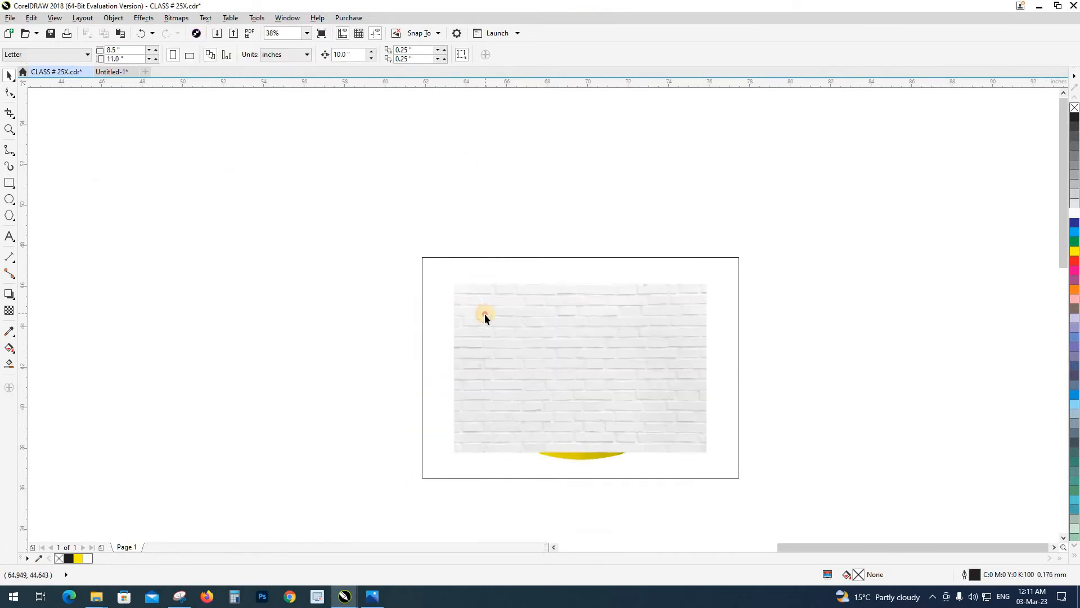
Enlarge the brick image about its centre until it overlaps the rectangle on all sides, and send it behind the T-shirt
left_click(484, 314)
left_click_drag(710, 280, 757, 248)
key("shift+Page_Down")
left_click(754, 337)
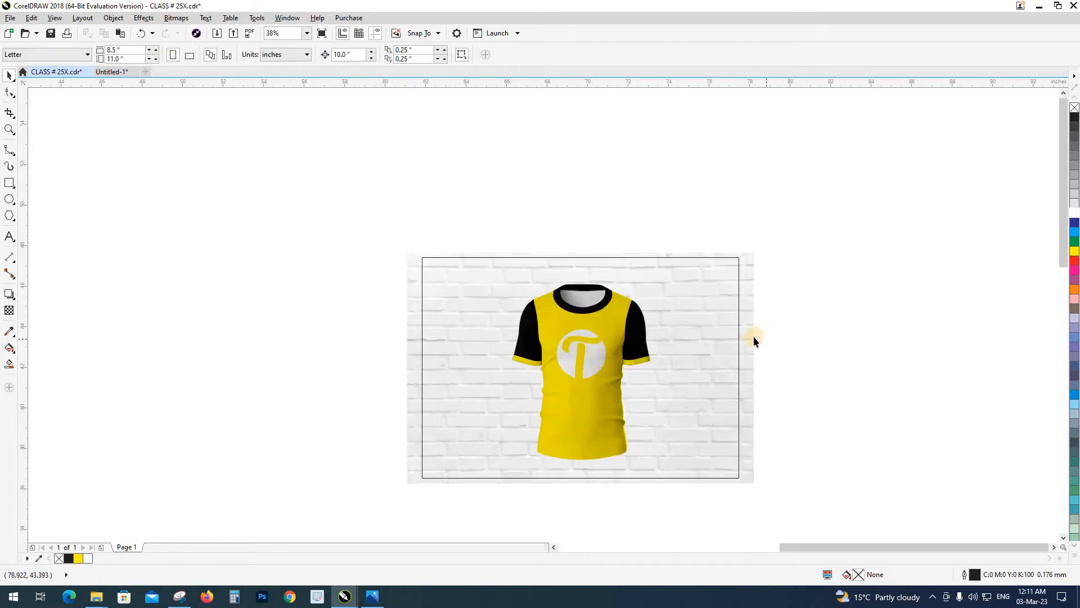
PowerClip the brick image inside the background rectangle
left_click(749, 336)
left_click(724, 260)
left_click(784, 360)
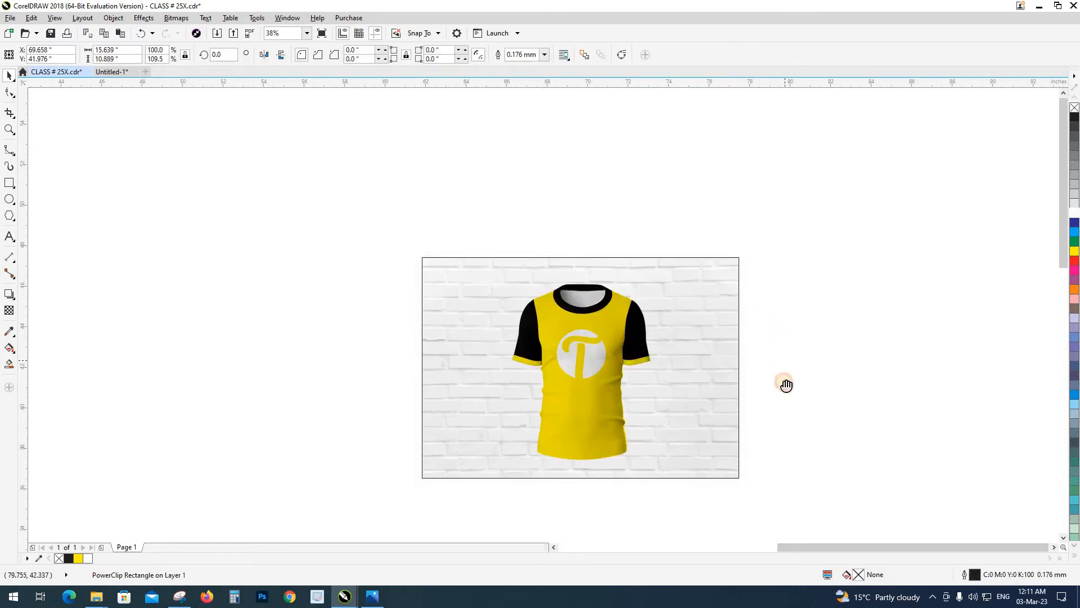
Examine the T-shirt mockup against the brick wall up close, and select the background rectangle
left_click_drag(786, 384, 778, 347)
key("z")
left_click_drag(391, 205, 785, 471)
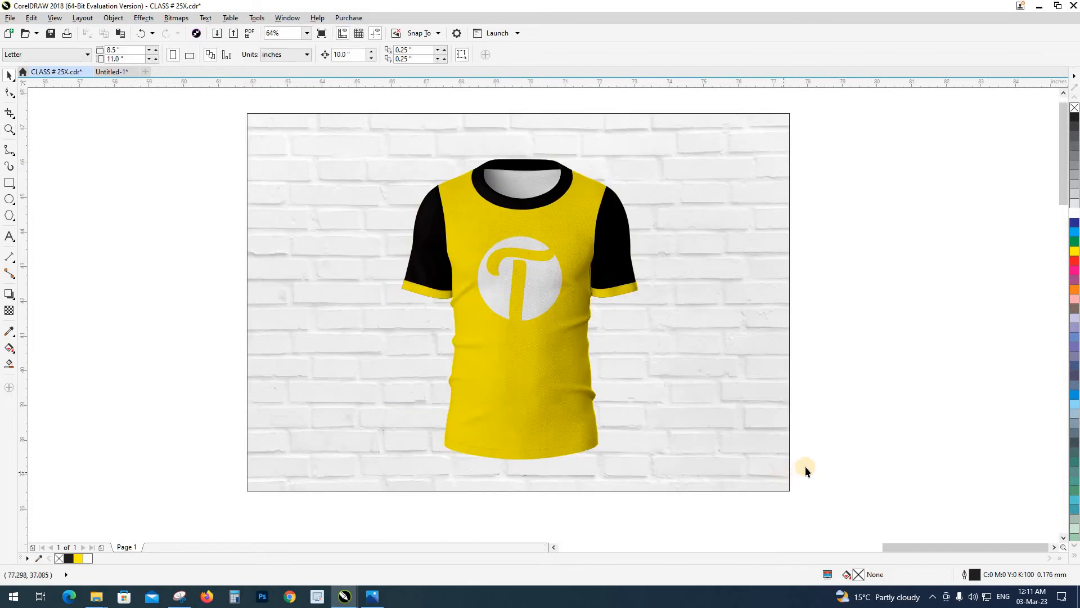
scroll(558, 452, "down", 2)
left_click(629, 445)
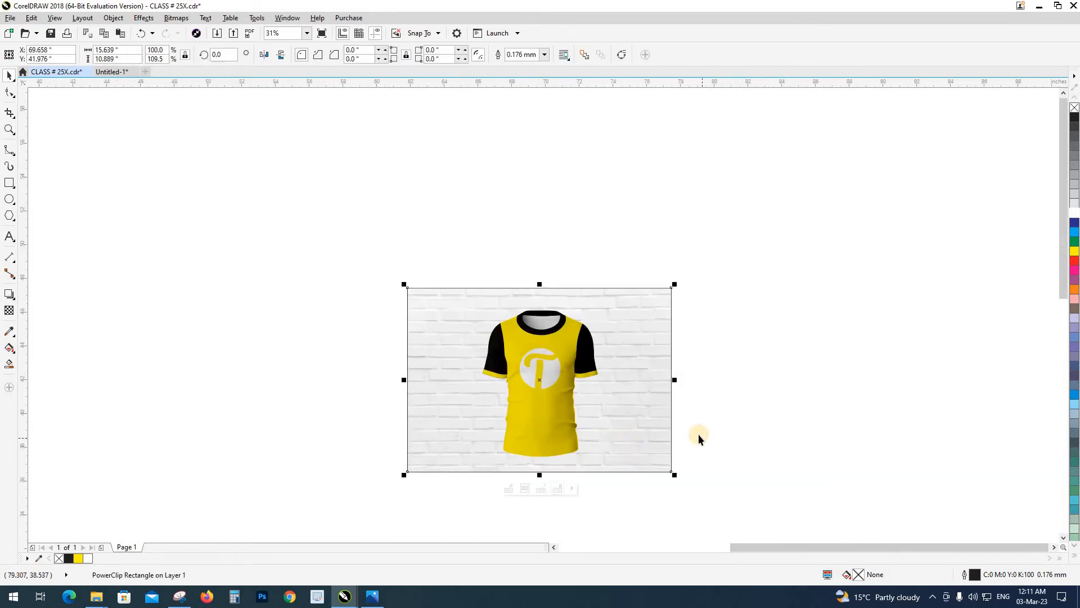
Give the background rectangle an elliptical black-to-white fountain fill with white at the centre, and extract the brick image from its PowerClip
key("F11")
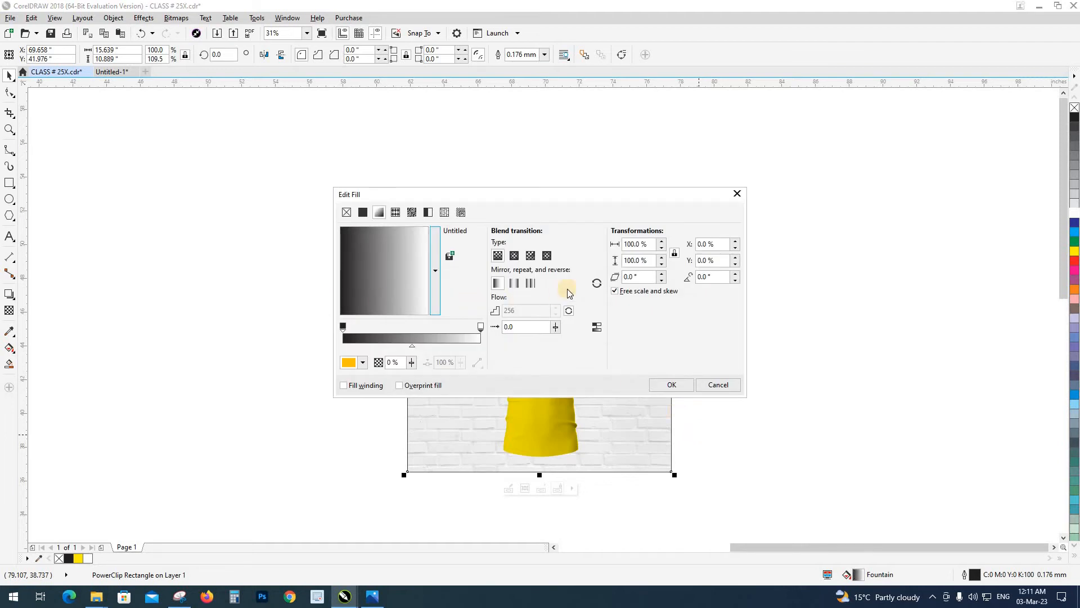
left_click(513, 256)
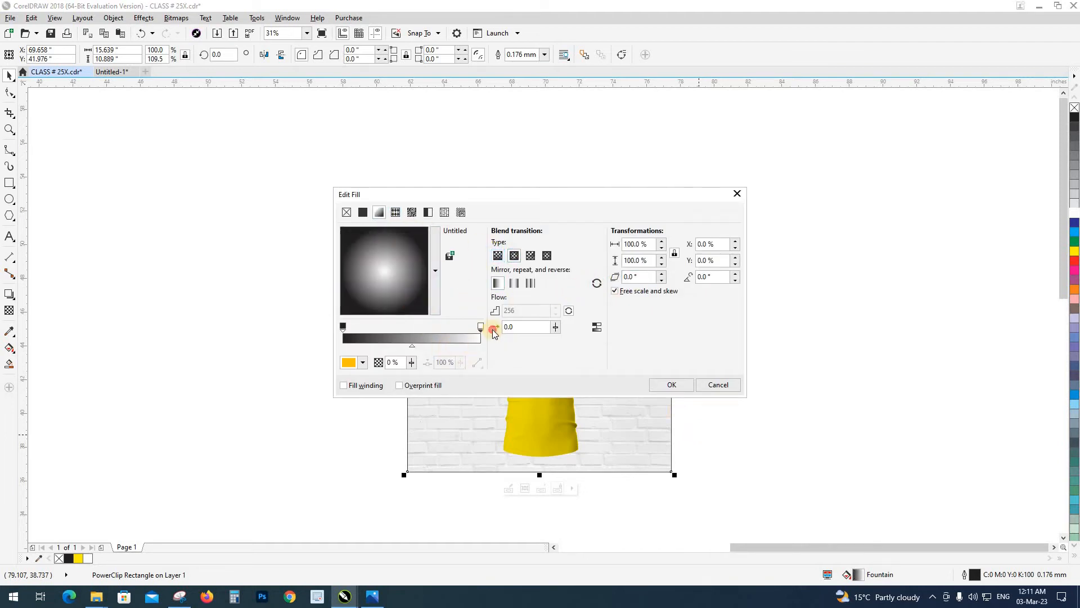
left_click(671, 384)
left_click(794, 429)
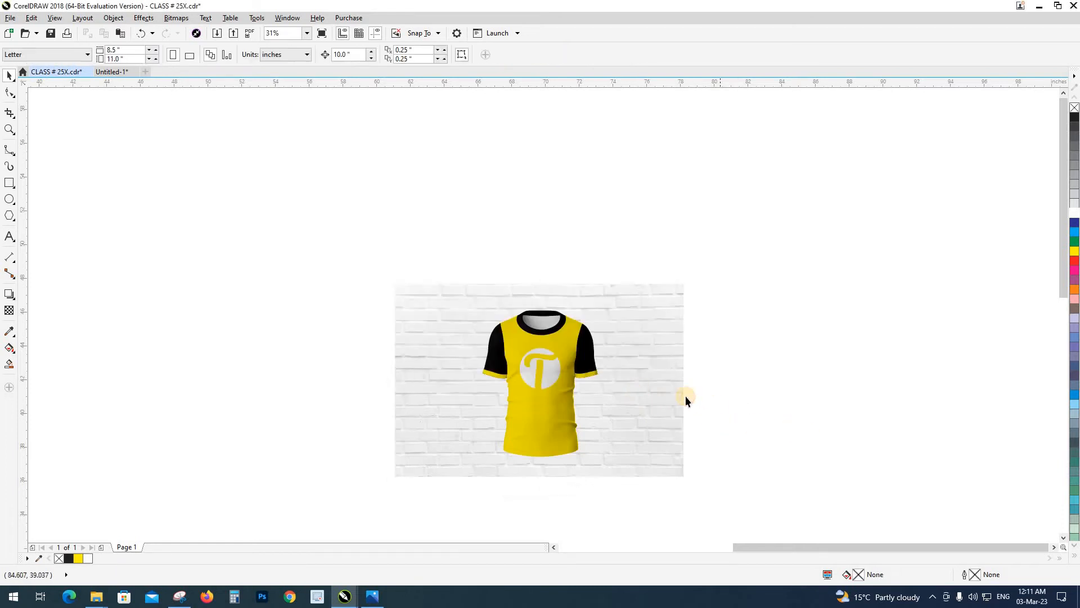
Move the brick image 20 inches to the left, clear of the background rectangle
left_click(685, 399)
key("Left")
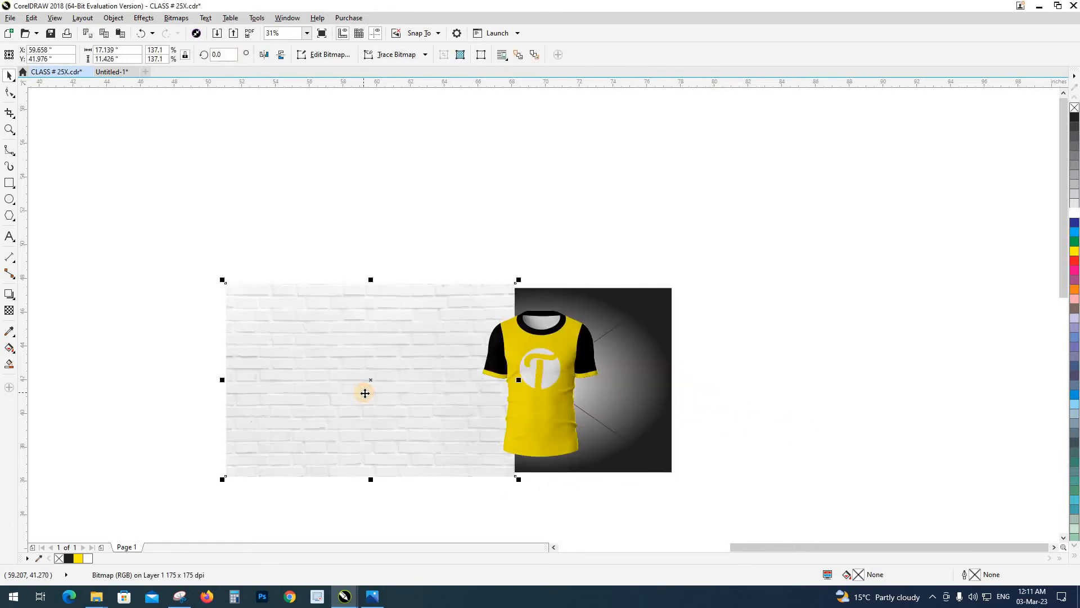
key("Right")
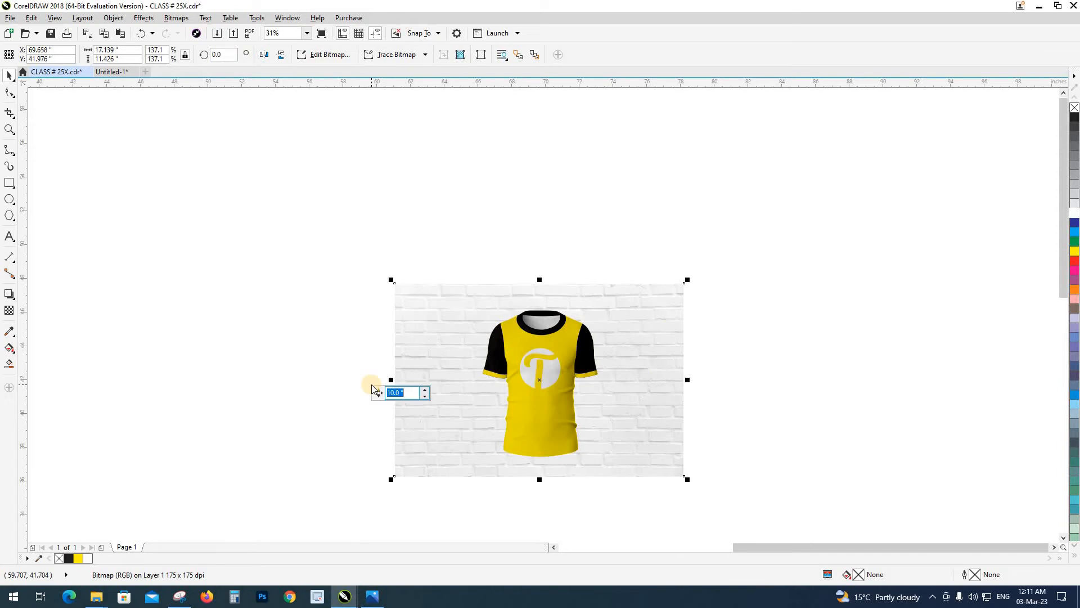
key("Left")
Extend the black end of the background's elliptical fill beyond the rectangle's right edge and shift the gradient midpoint outward
left_click(438, 344)
key("g")
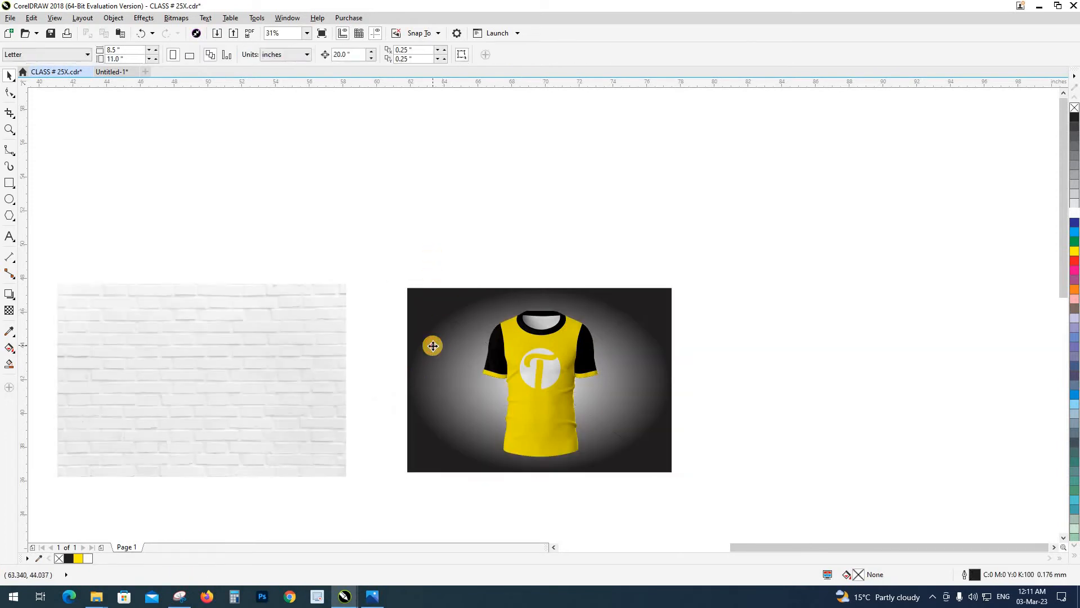
left_click(480, 357)
left_click_drag(672, 378, 738, 379)
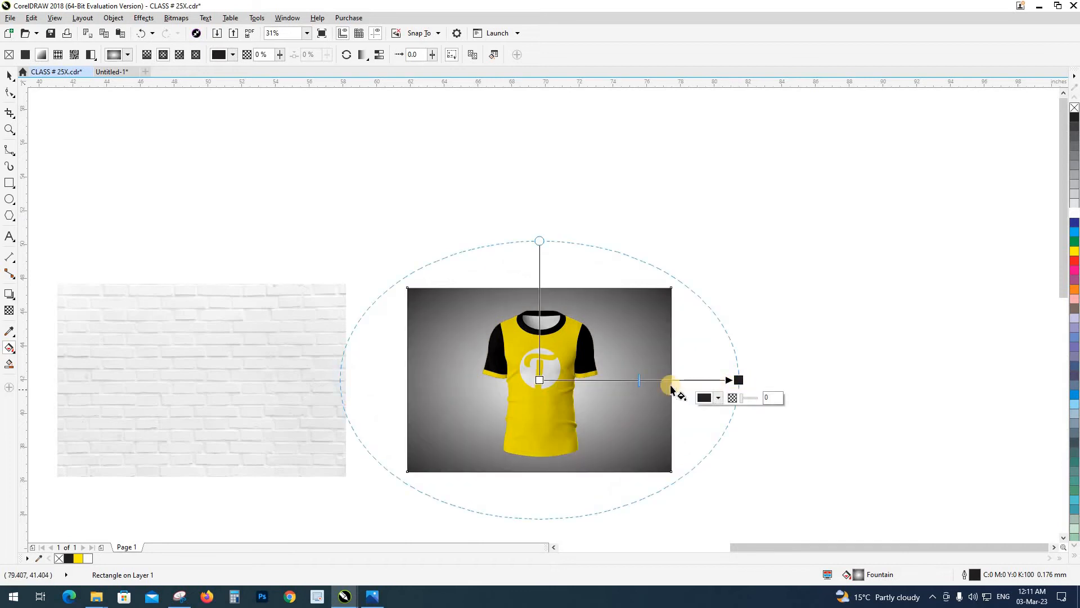
left_click_drag(638, 380, 653, 381)
left_click(735, 381)
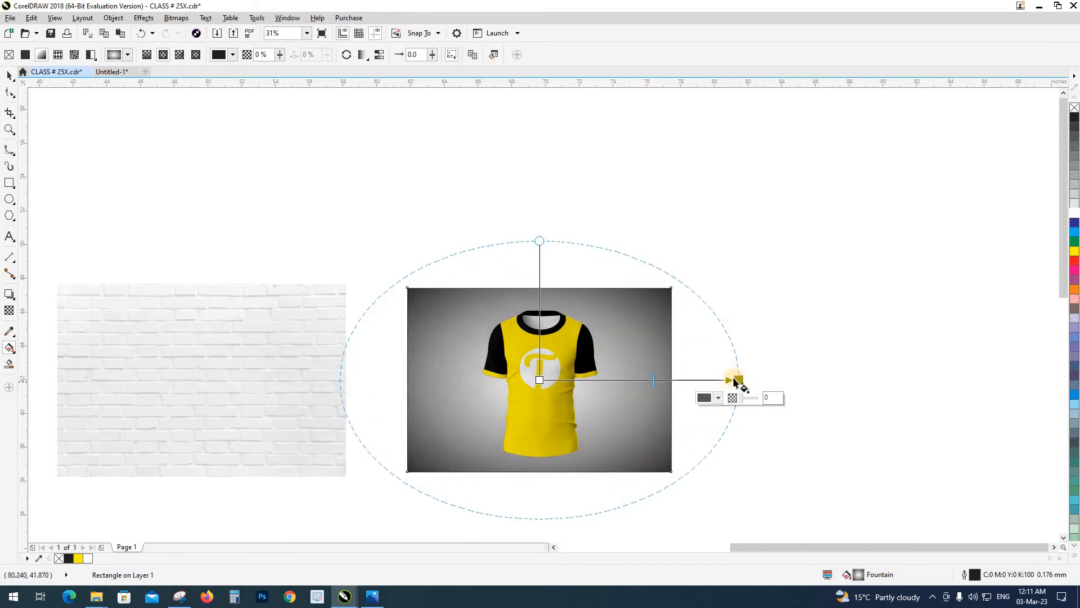
mouse_move(740, 378)
left_mouse_down()
mouse_move(752, 379)
mouse_move(711, 378)
mouse_move(757, 389)
mouse_move(667, 388)
mouse_move(737, 397)
left_mouse_up()
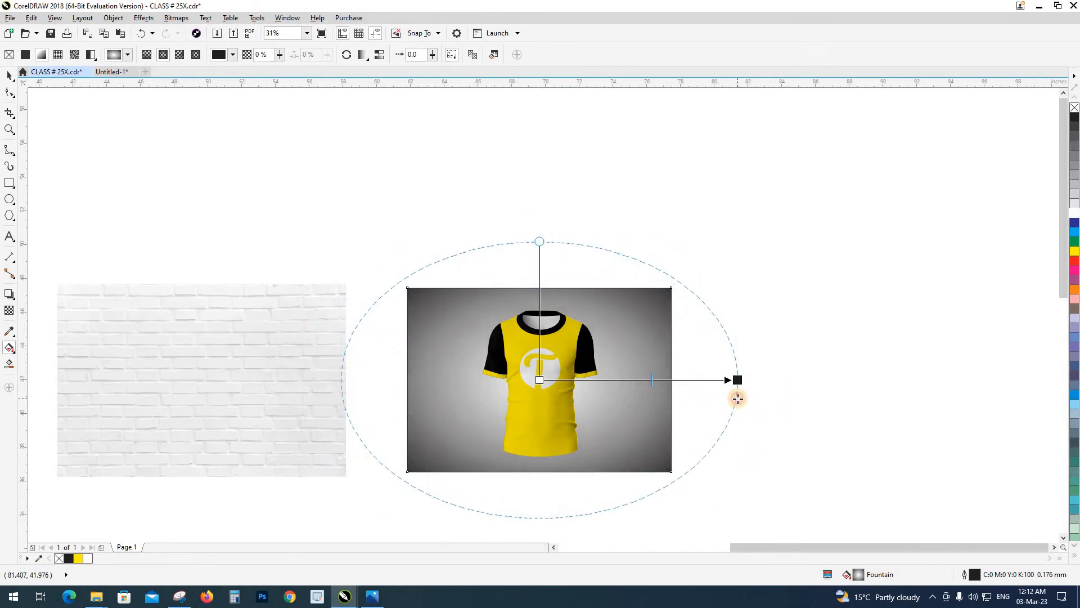
left_click(653, 388)
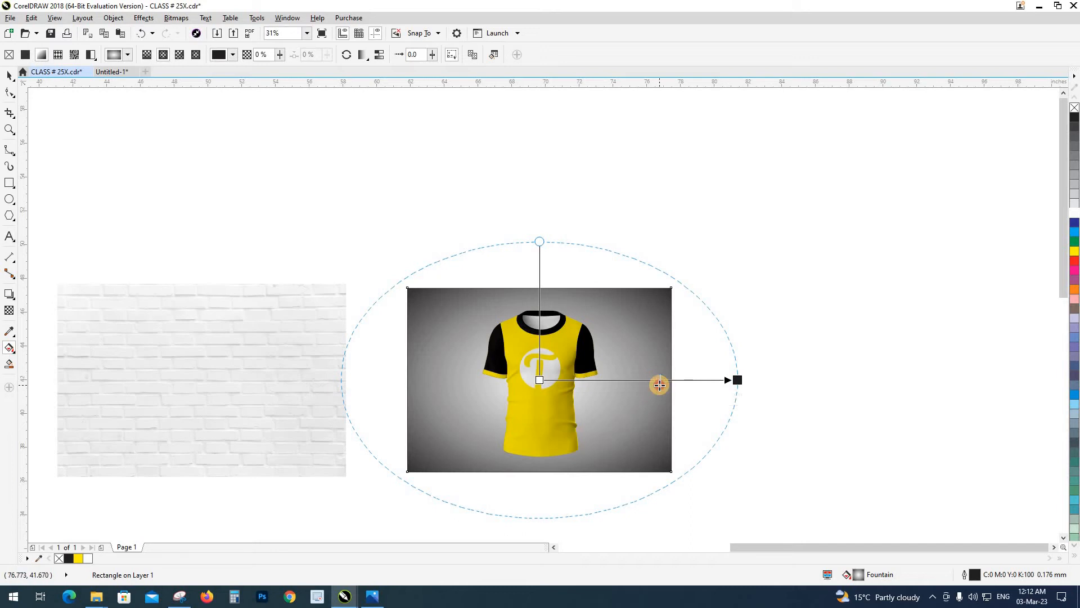
key("space")
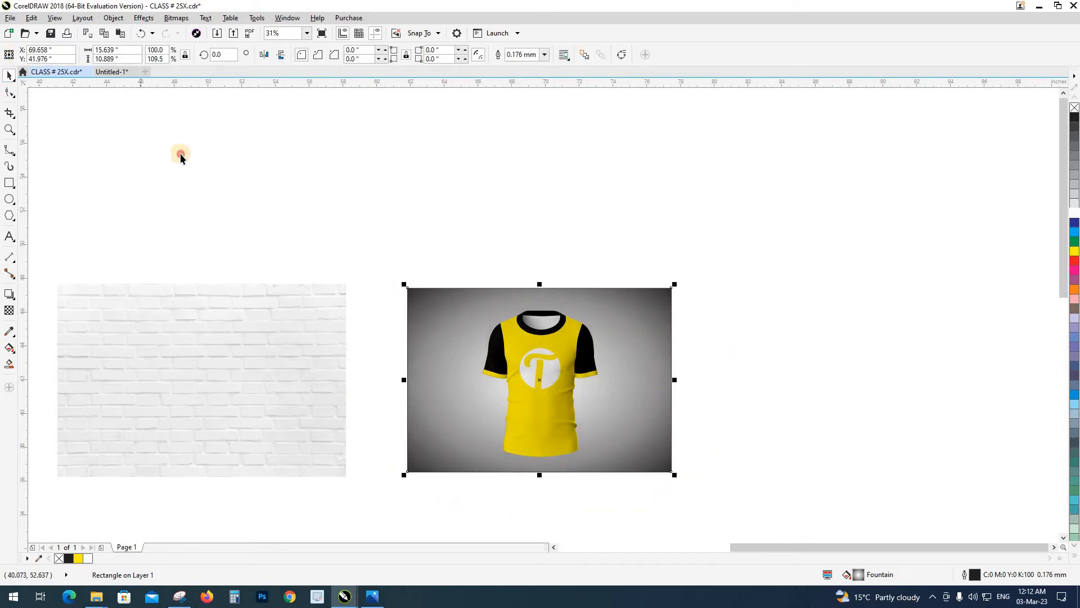
left_click(321, 348)
left_click_drag(321, 352, 577, 376)
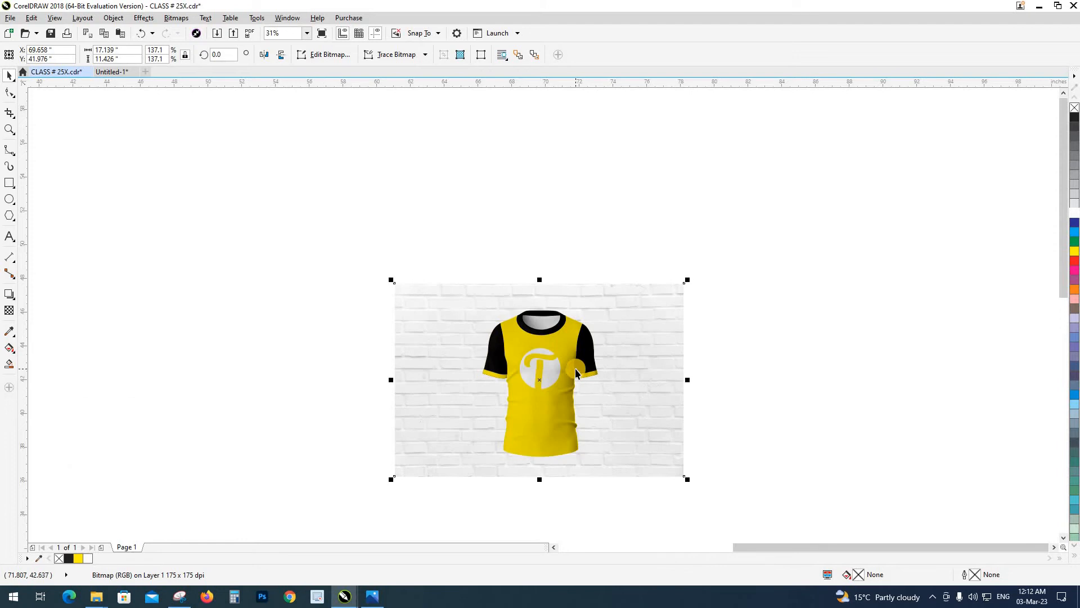
key("ctrl+z")
key("ctrl+shift+z")
key("ctrl+z")
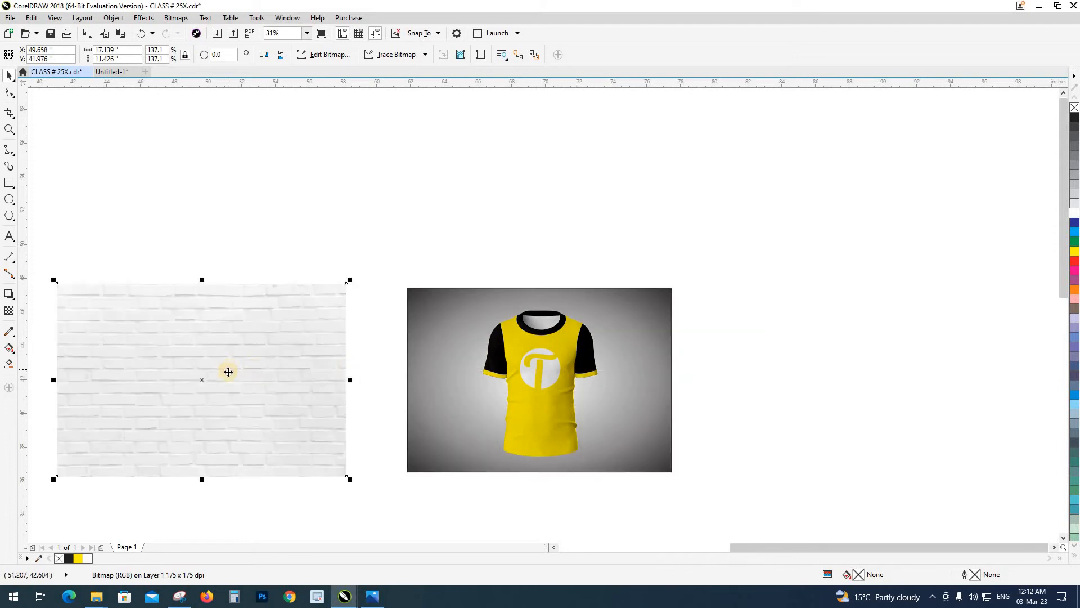
Apply a uniform transparency of about 30 to the brick image
left_click(9, 311)
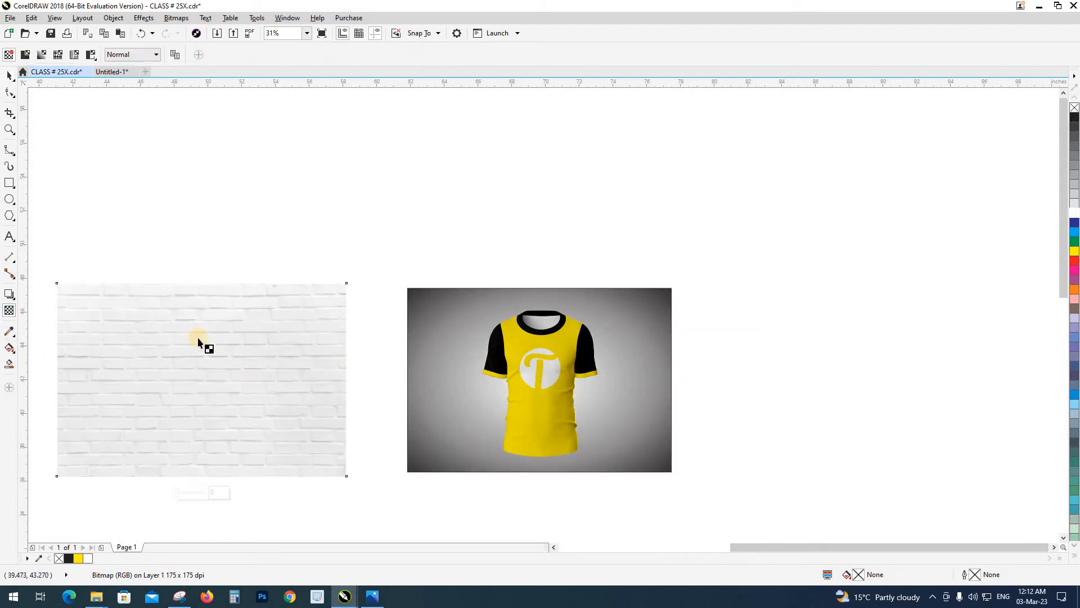
left_click(187, 490)
left_click(185, 494)
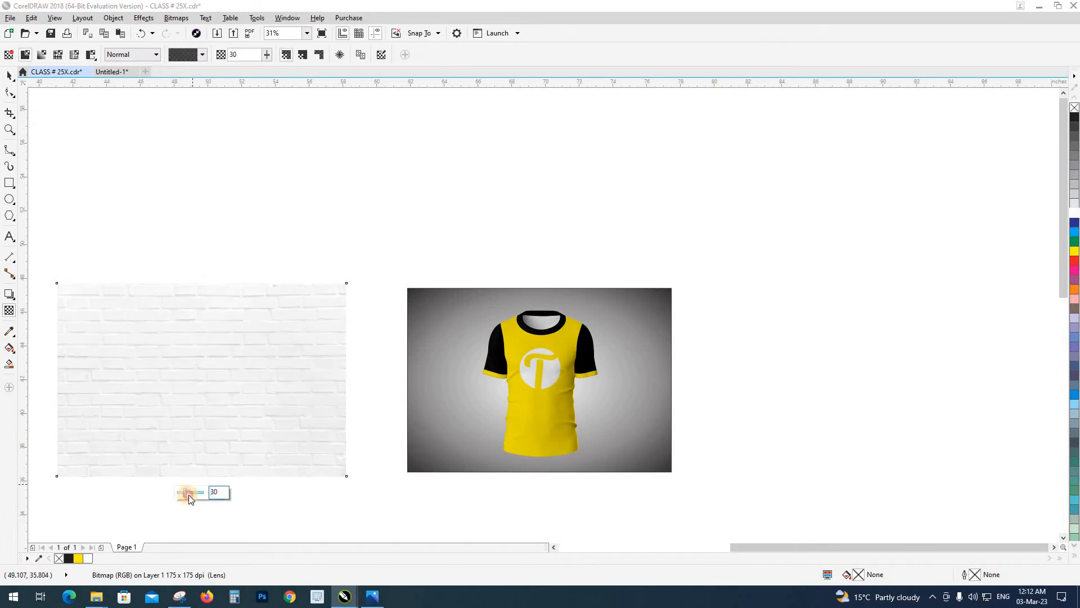
left_click(9, 75)
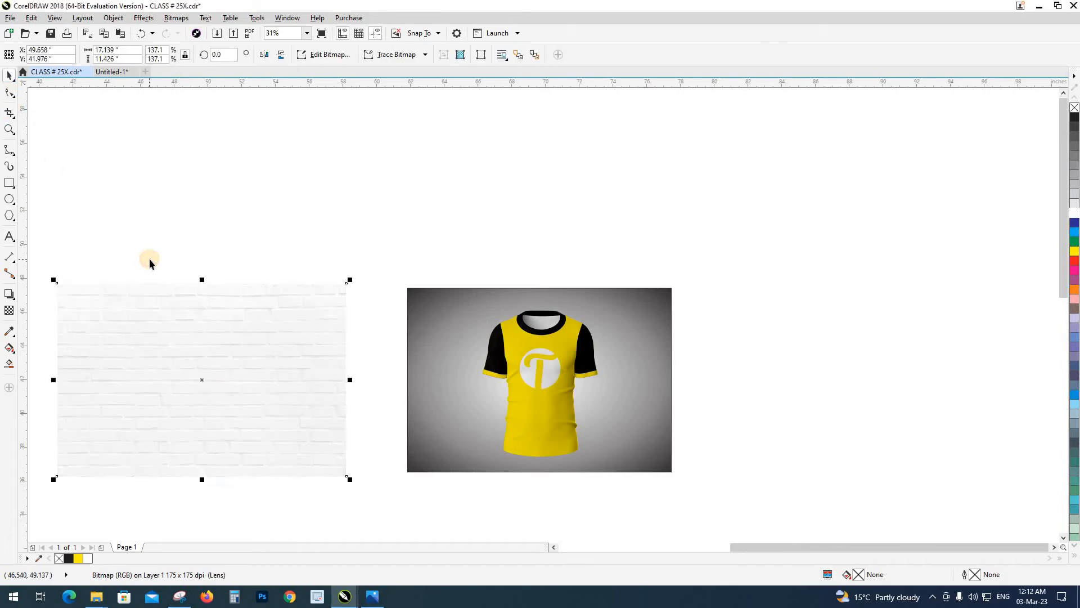
Move the brick image back over the gradient rectangle, send it behind, and PowerClip it inside the rectangle
left_click_drag(150, 258, 522, 372)
key("ctrl+Page_Down")
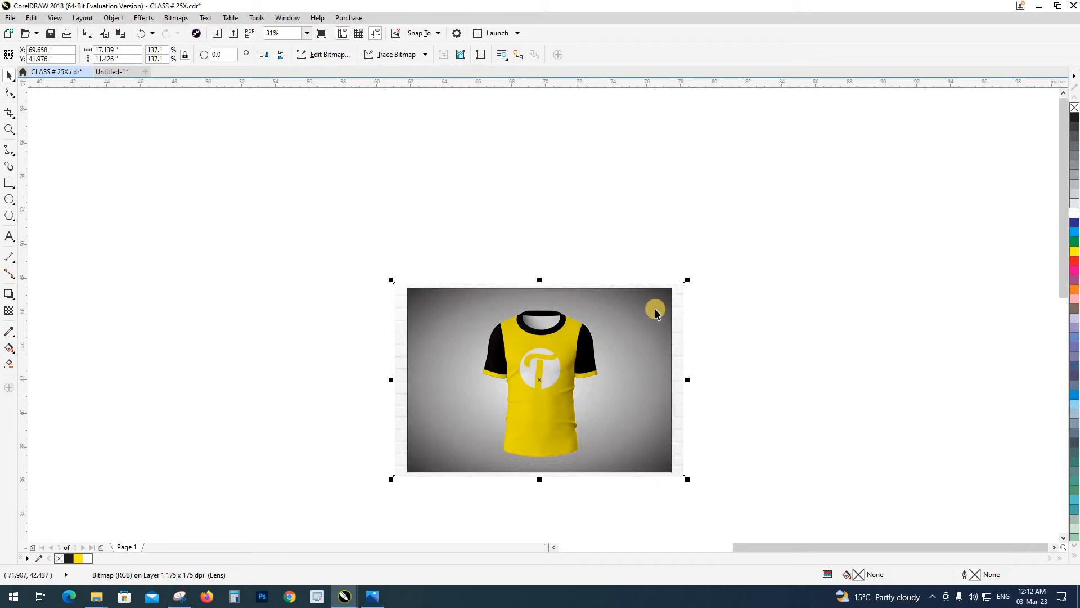
left_click(656, 301)
left_click(739, 403)
key("z")
left_click_drag(383, 270, 714, 503)
left_click_drag(658, 377, 659, 393)
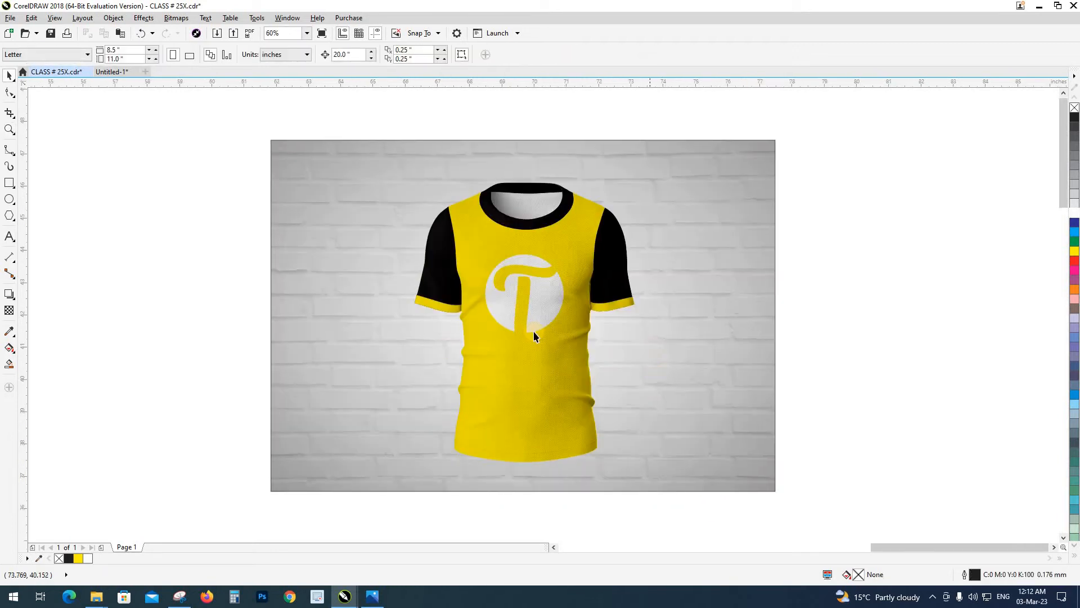
Select all the T-shirt parts together and move them slightly up on the background, to about Y 42.22 inches
scroll(533, 331, "down", 3)
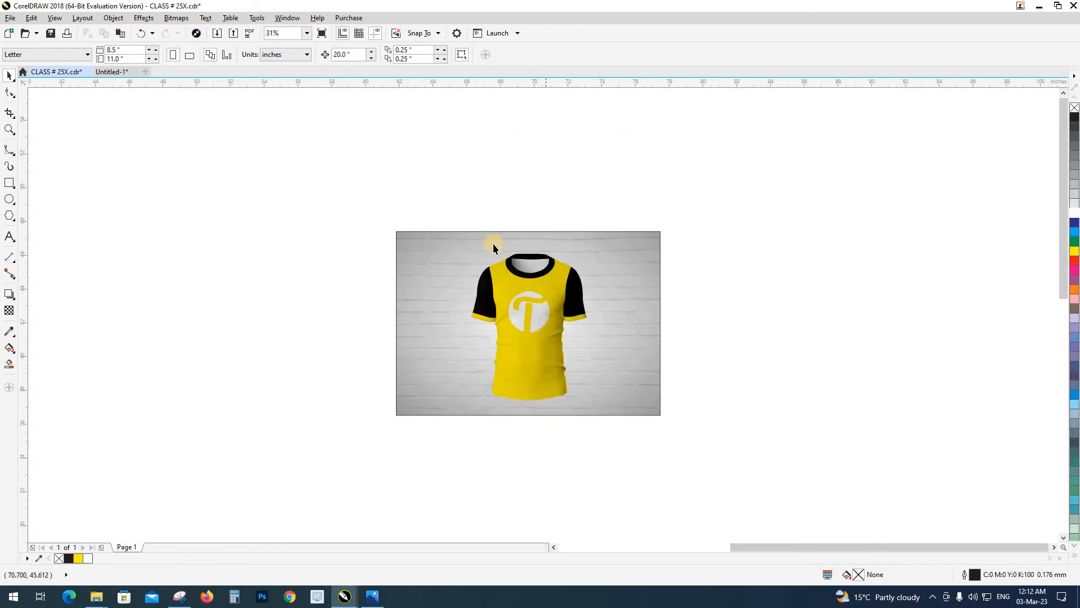
left_click_drag(605, 442, 444, 256)
scroll(535, 314, "up", 3)
left_click_drag(535, 314, 531, 298)
left_click_drag(529, 485, 521, 458)
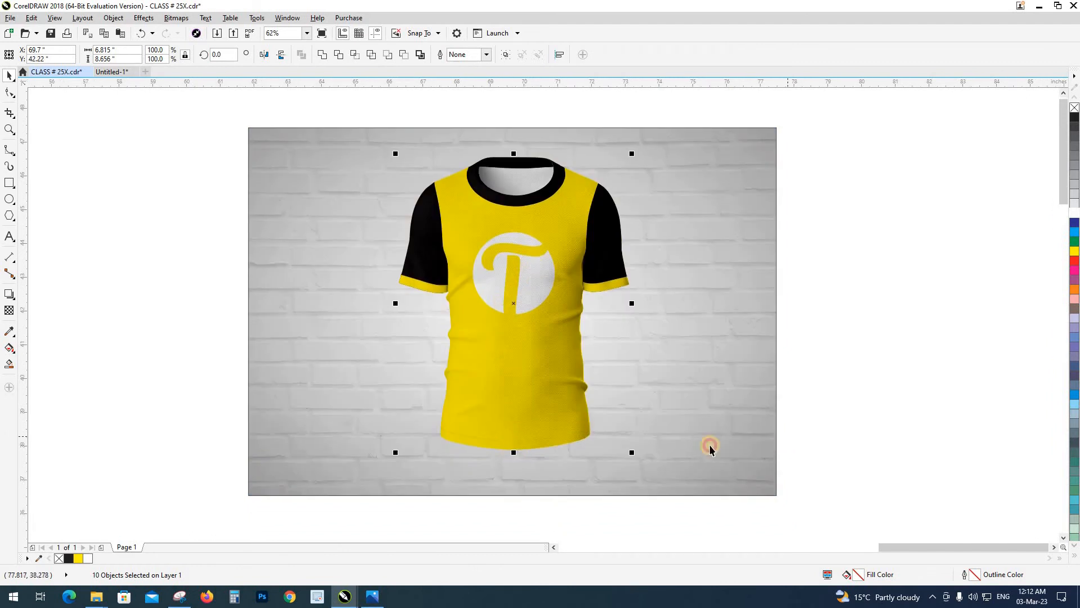
left_click(104, 315)
Draw a flat ellipse about 4.9 by 0.6 inches, centre it beneath the T-shirt's hem, and fill it with black
left_click_drag(401, 374, 391, 356)
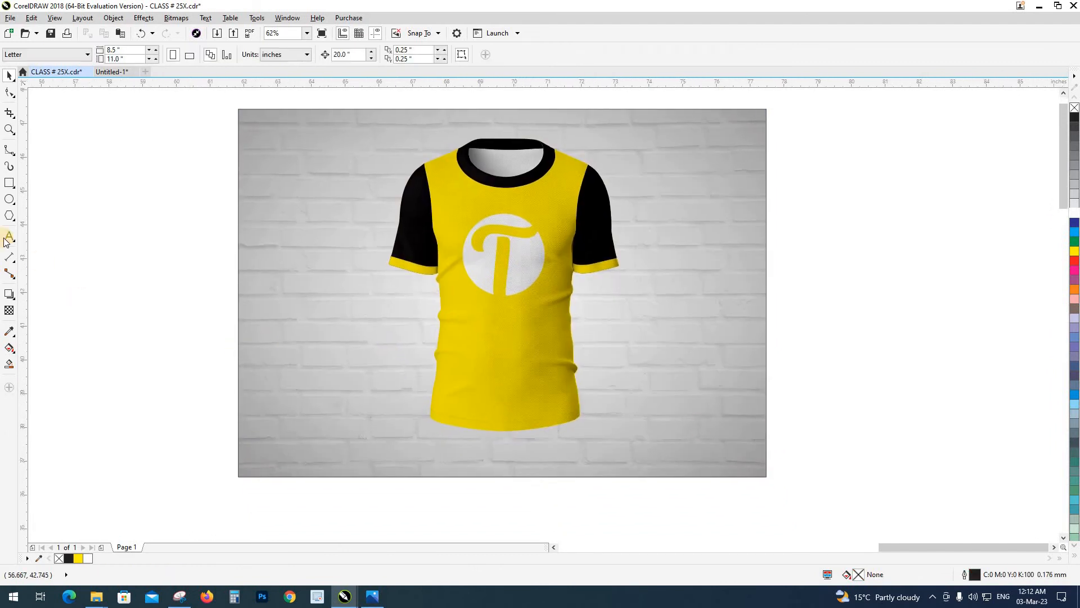
left_click(9, 200)
left_click_drag(428, 438, 597, 461)
key("space")
left_click_drag(512, 447, 505, 450)
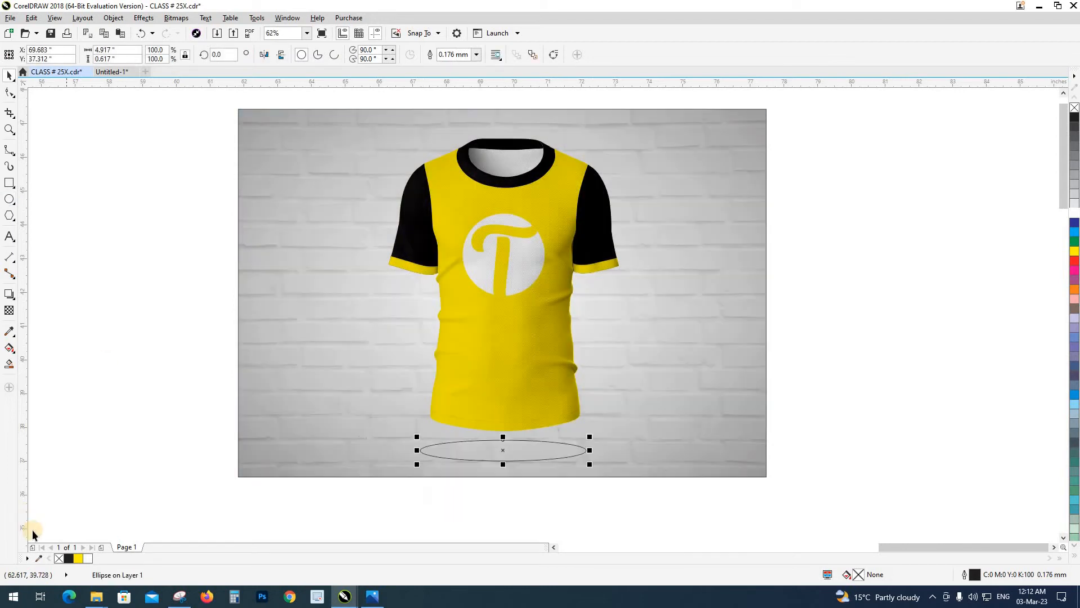
left_click(68, 558)
Convert the black ellipse to a 300 dpi CMYK bitmap with anti-aliasing and a transparent background
left_click(179, 20)
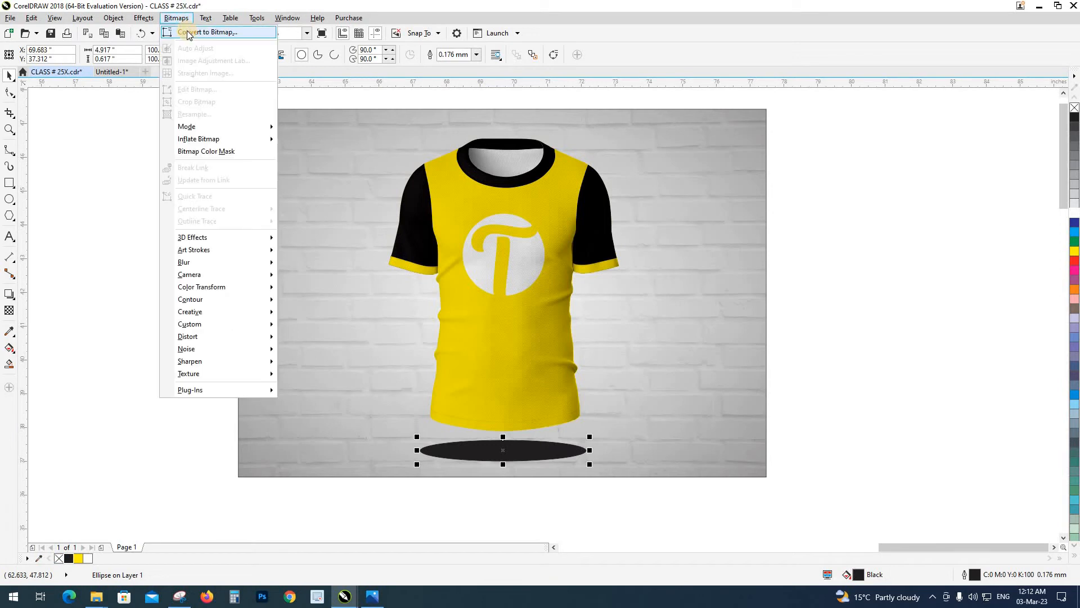
left_click(208, 32)
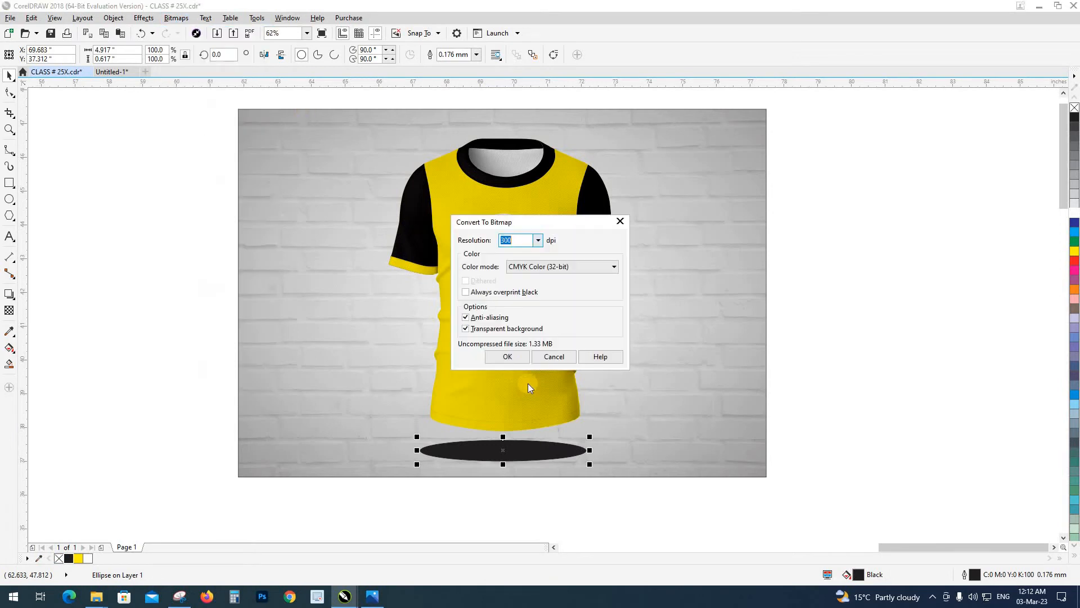
left_click(522, 355)
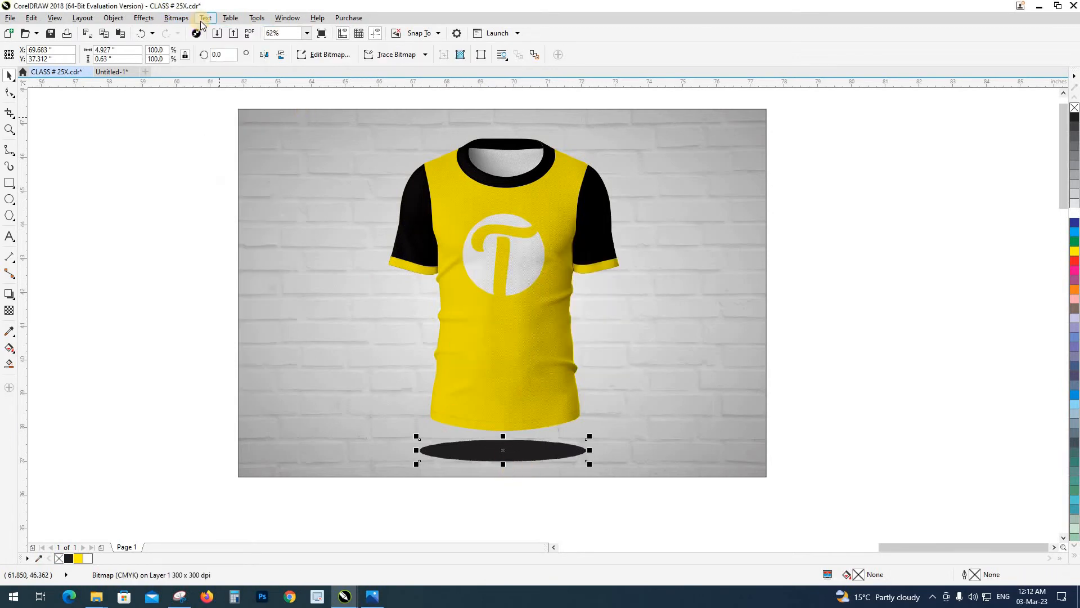
Apply a Gaussian Blur with a radius of 70.8 pixels to the ellipse bitmap
left_click(184, 18)
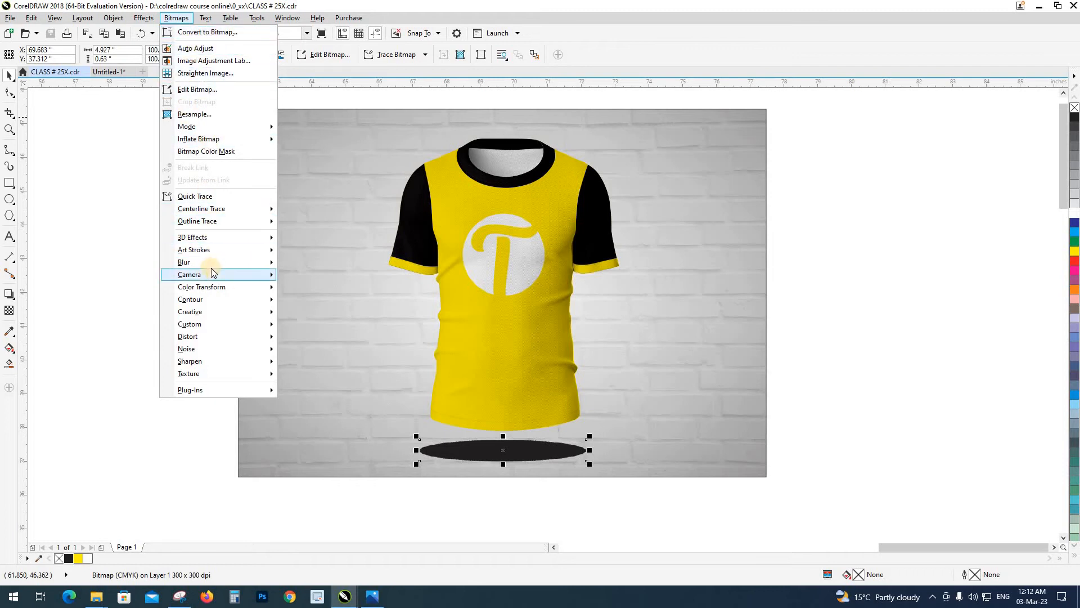
mouse_move(210, 263)
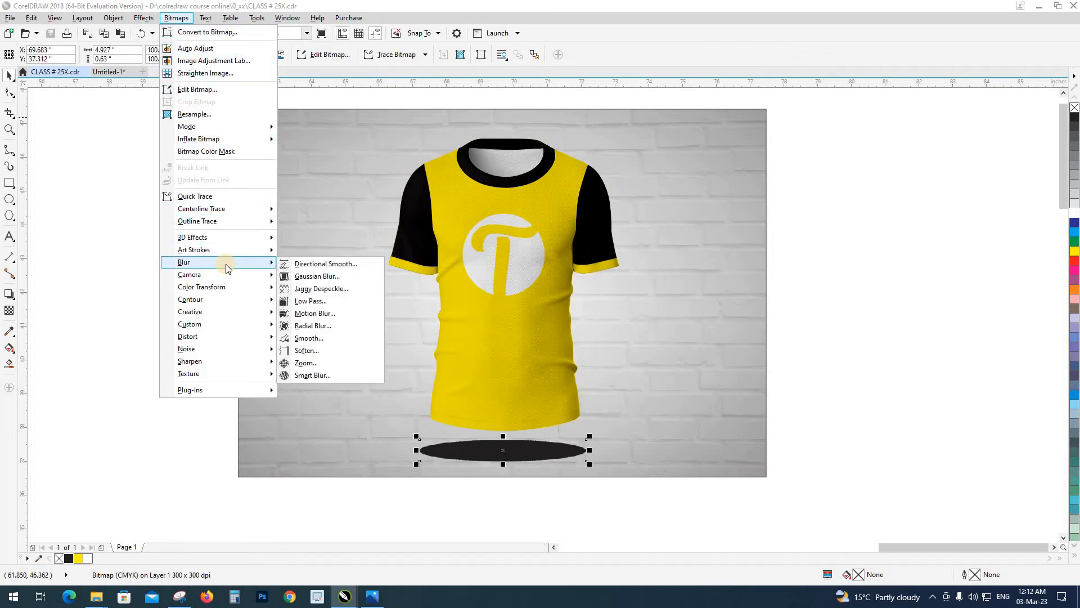
left_click(307, 276)
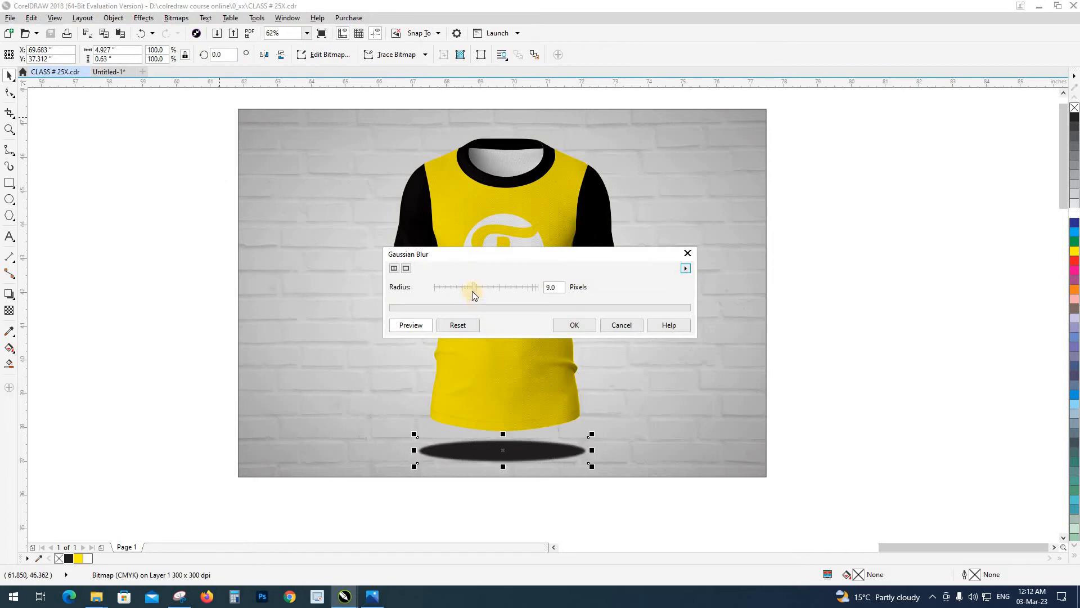
left_click_drag(473, 292, 512, 289)
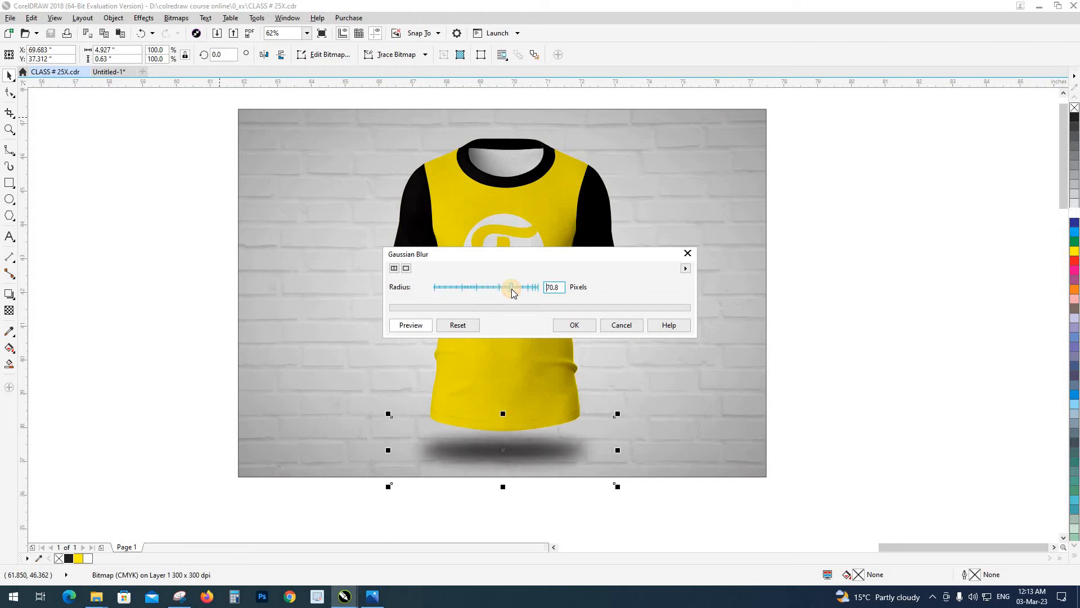
left_click(574, 324)
Flatten the blurred shadow bitmap to a height of about 1.2 inches and move it up slightly towards the T-shirt's hem
scroll(510, 465, "up", 2)
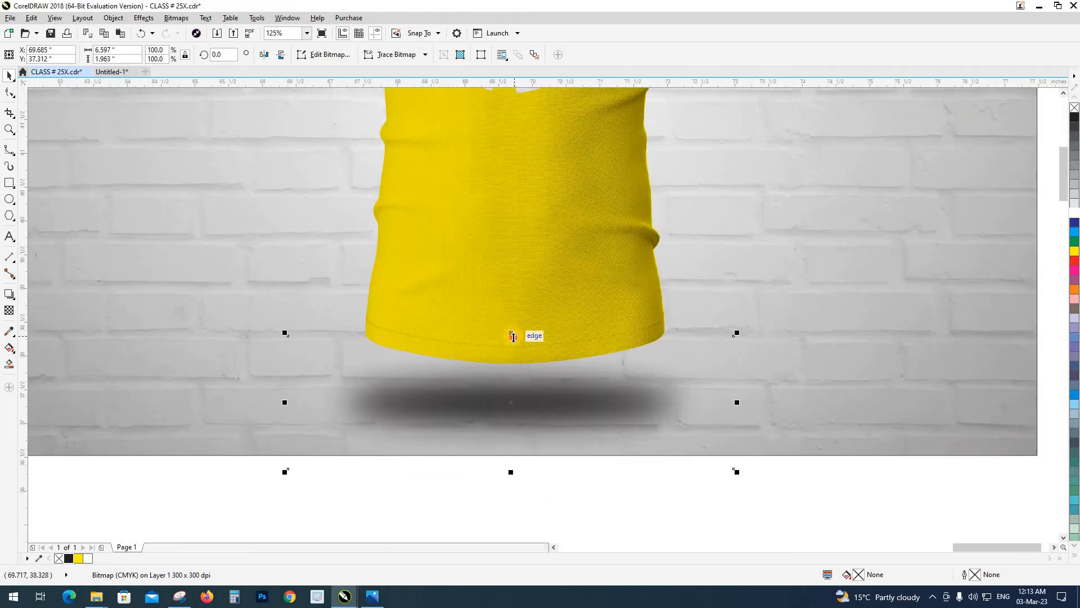
left_click_drag(513, 335, 513, 366)
mouse_move(512, 473)
left_mouse_down()
mouse_move(514, 454)
mouse_move(521, 477)
left_mouse_up()
scroll(532, 413, "down", 1)
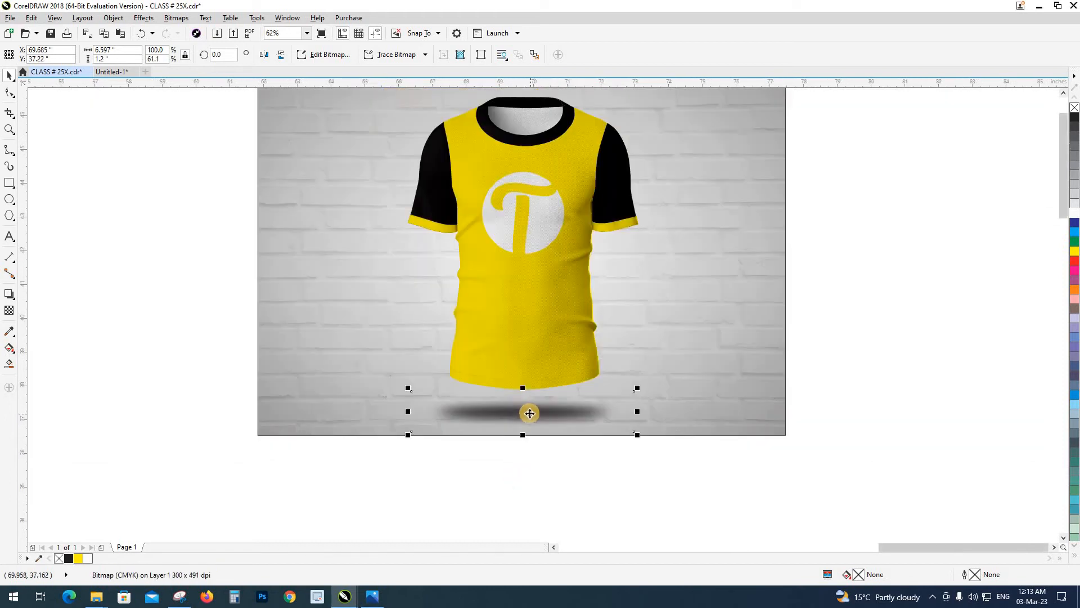
scroll(530, 413, "up", 2)
left_click_drag(541, 422, 542, 406)
scroll(542, 407, "down", 2)
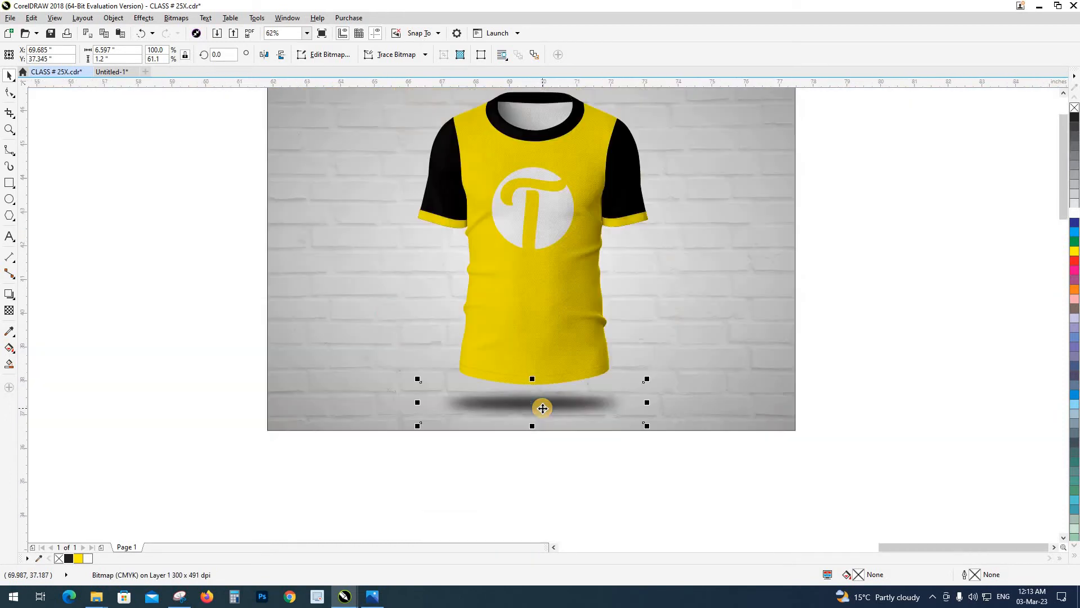
Apply a uniform transparency of 49 to the shadow beneath the T-shirt
scroll(542, 408, "up", 1)
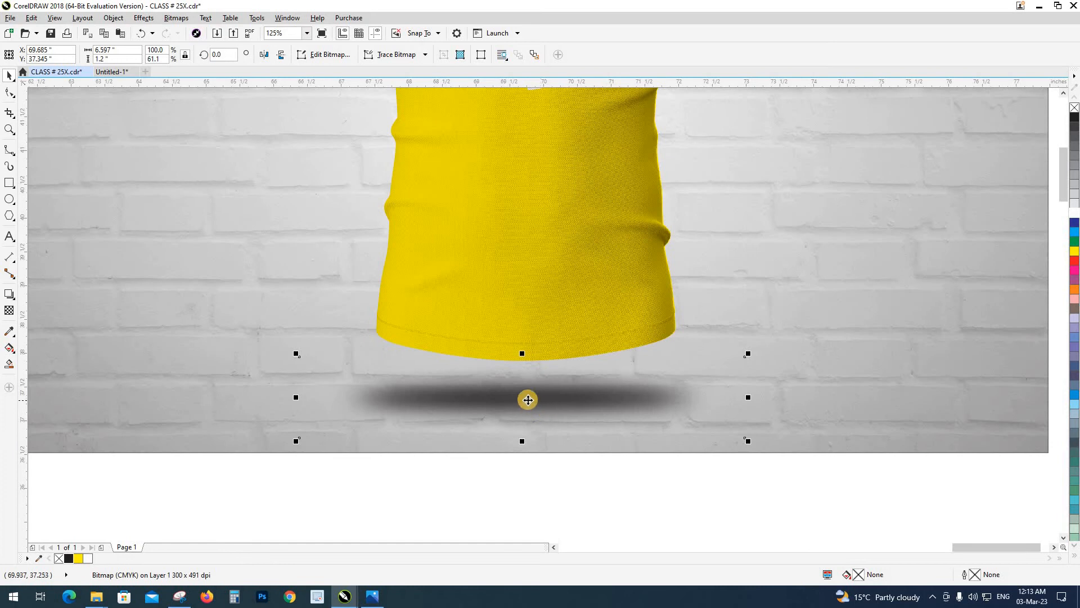
left_click(9, 310)
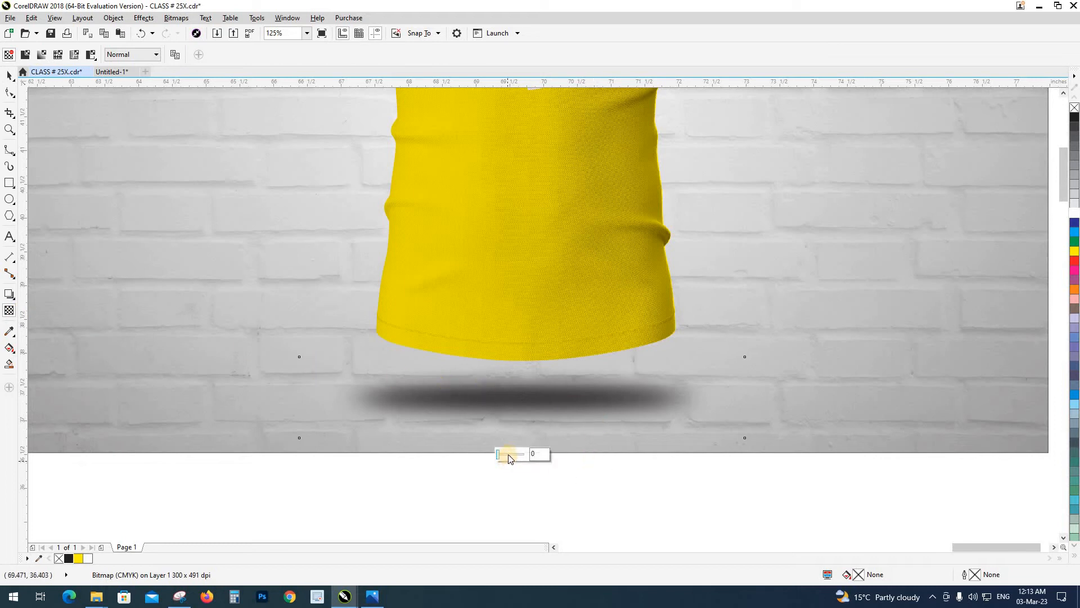
left_click(508, 454)
left_click(511, 455)
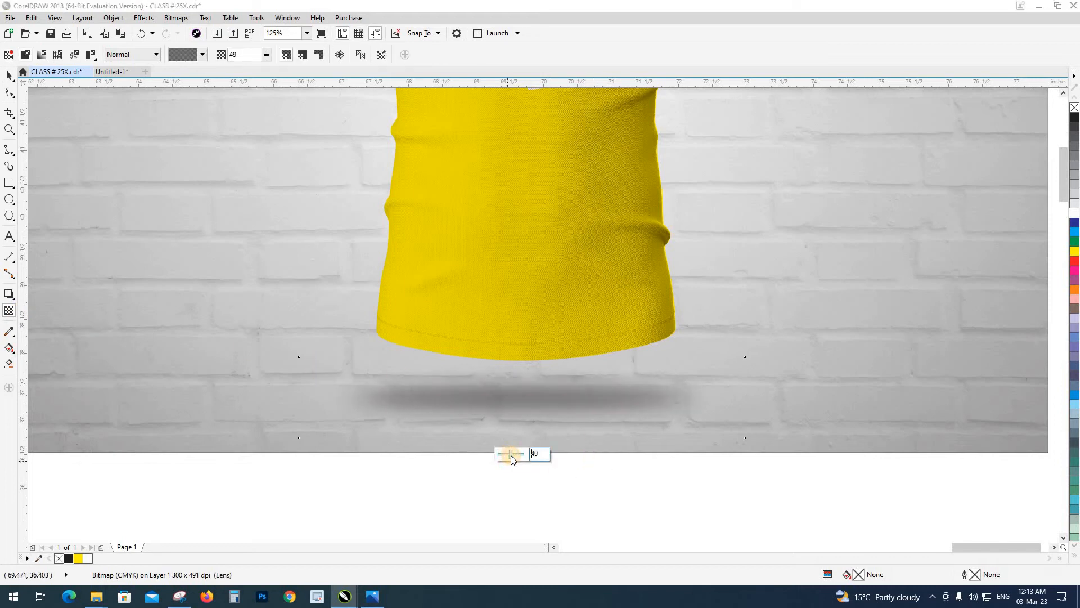
Move the T-shirt together with its floor shadow from the middle to the right part of the brick wall
left_click(9, 75)
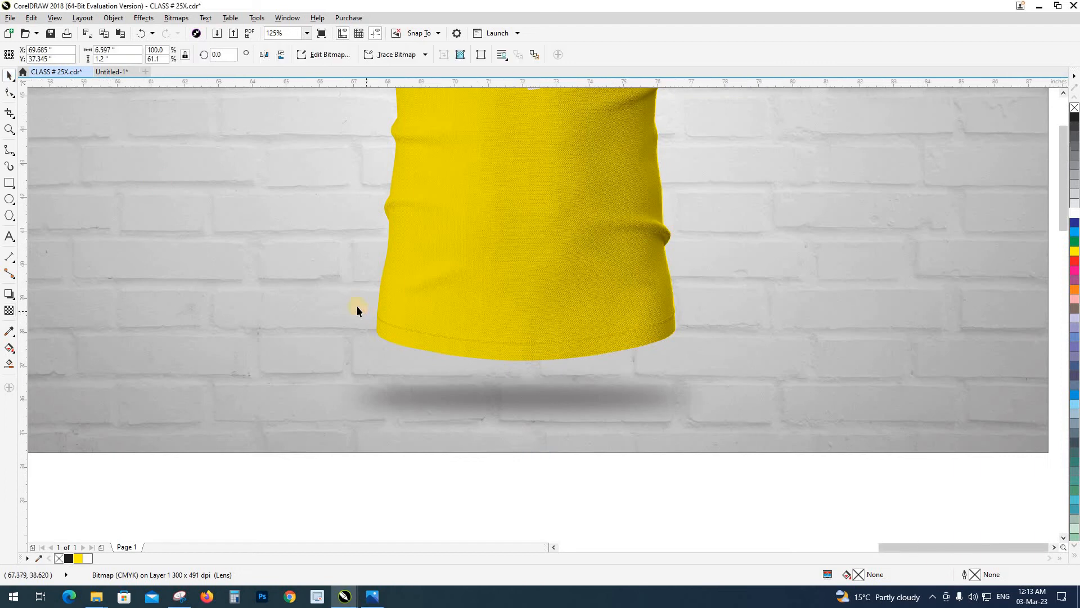
scroll(355, 306, "down", 4)
left_click(87, 173)
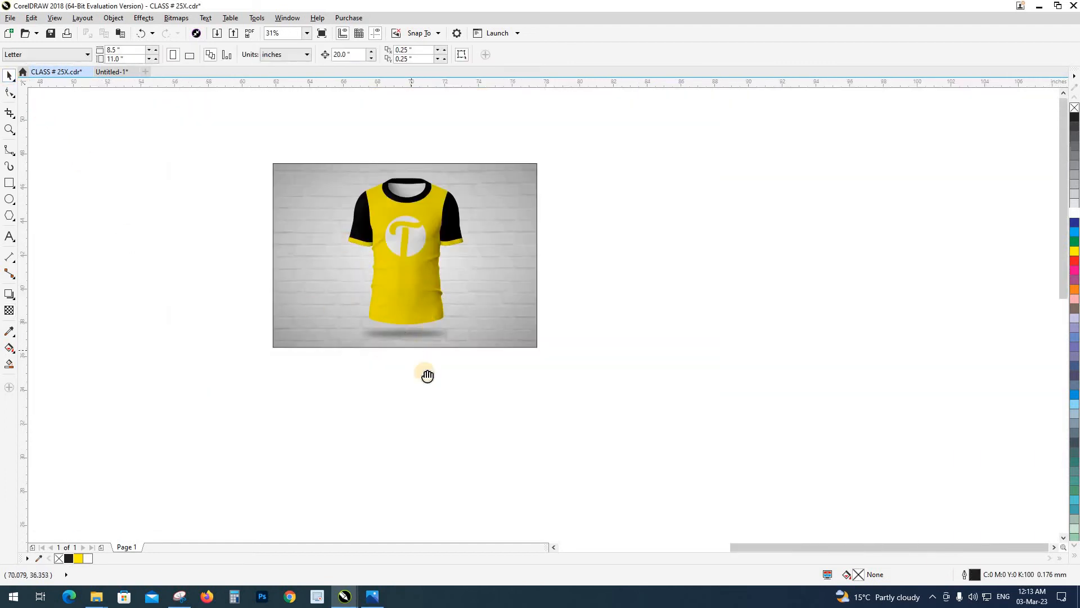
left_click_drag(427, 374, 444, 410)
key("z")
left_click_drag(240, 172, 612, 444)
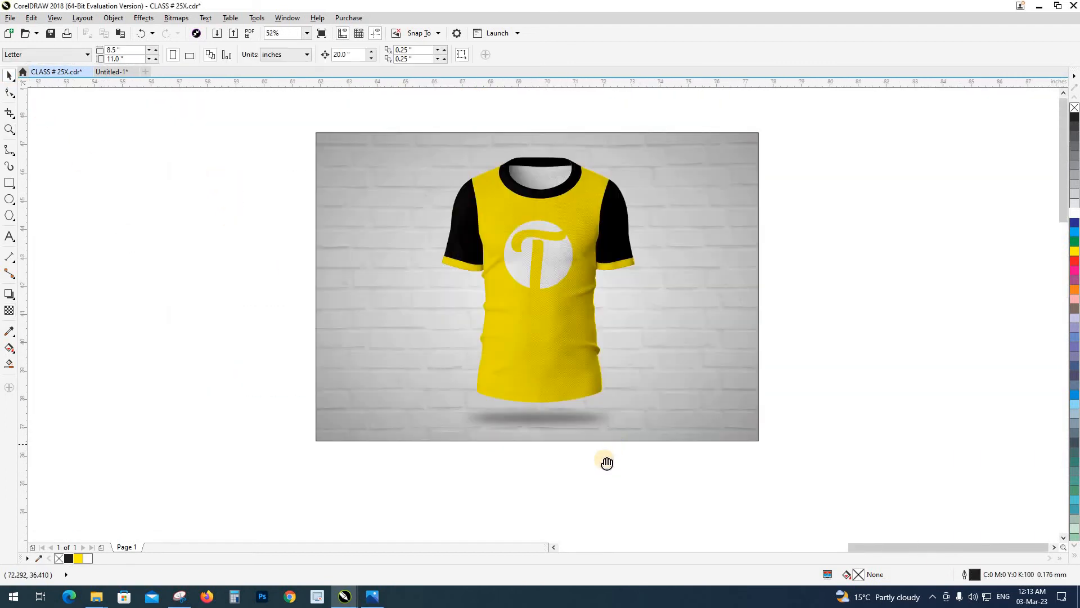
left_click_drag(385, 149, 673, 492)
left_click_drag(559, 361, 643, 363)
left_click(856, 394)
left_click_drag(856, 395, 715, 397)
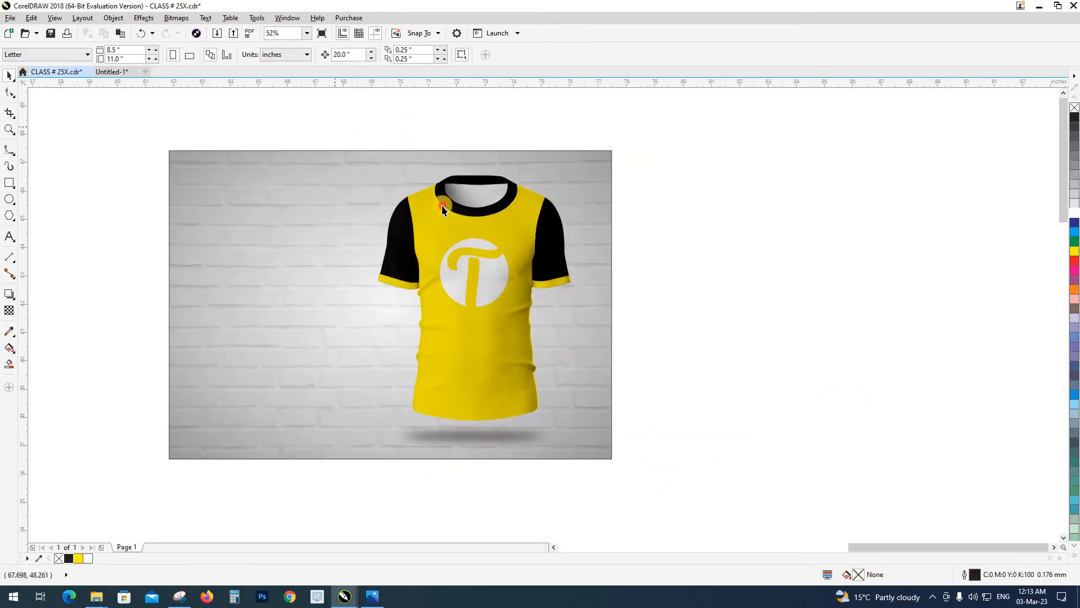
Duplicate the T-shirt's objects without the floor shadow and offset the copy 20 inches to the right
left_click_drag(616, 428, 616, 427)
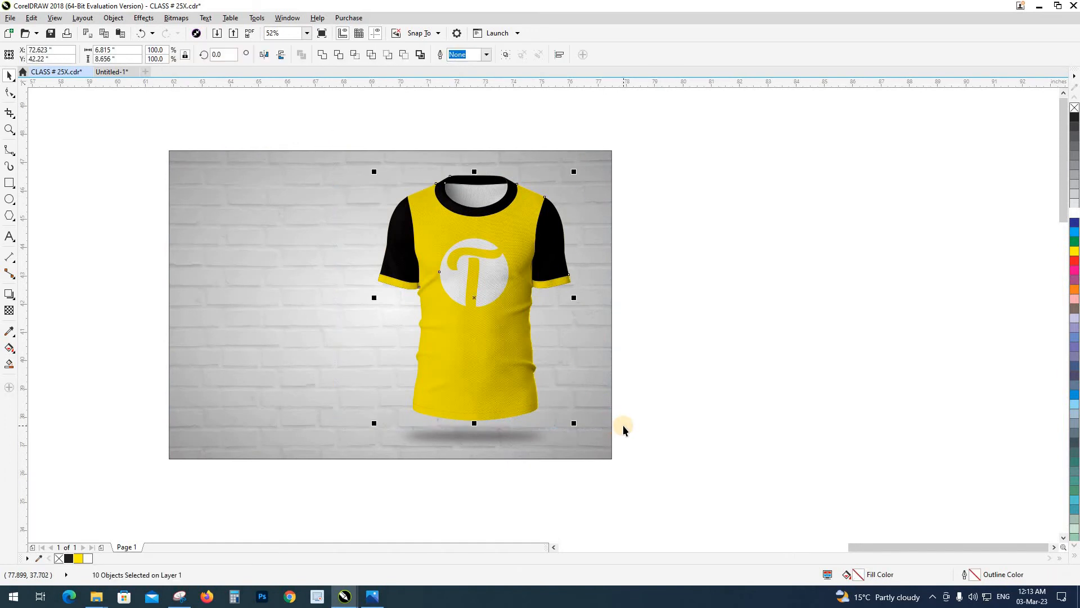
key("KP_Add")
key("Right")
left_click(745, 393)
left_click_drag(745, 392, 458, 396)
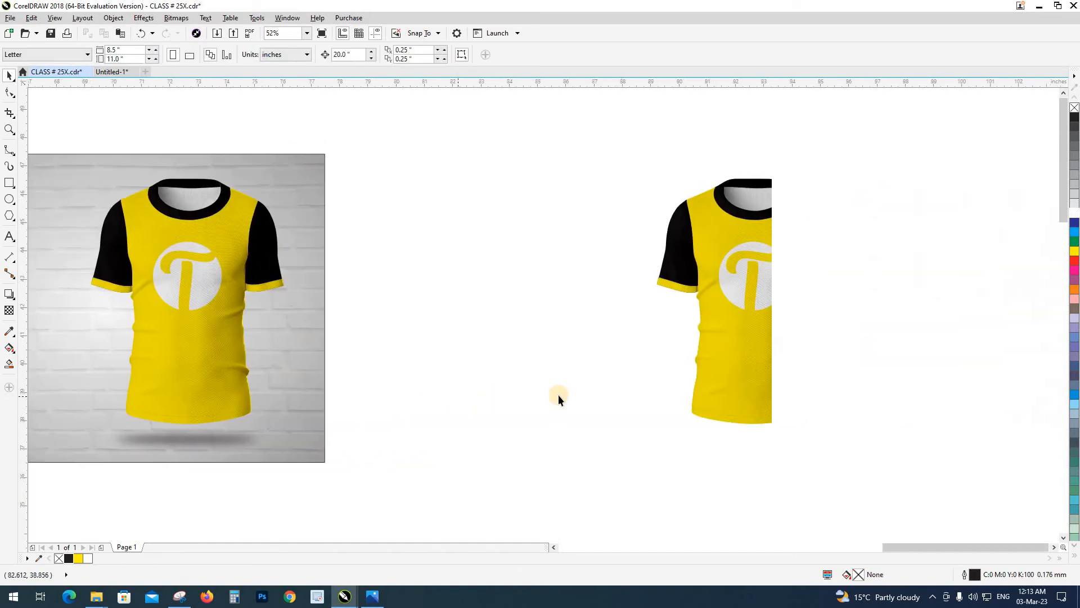
Delete the blended shirt photo and the round logo from the duplicated T-shirt
left_click(724, 366)
key("Delete")
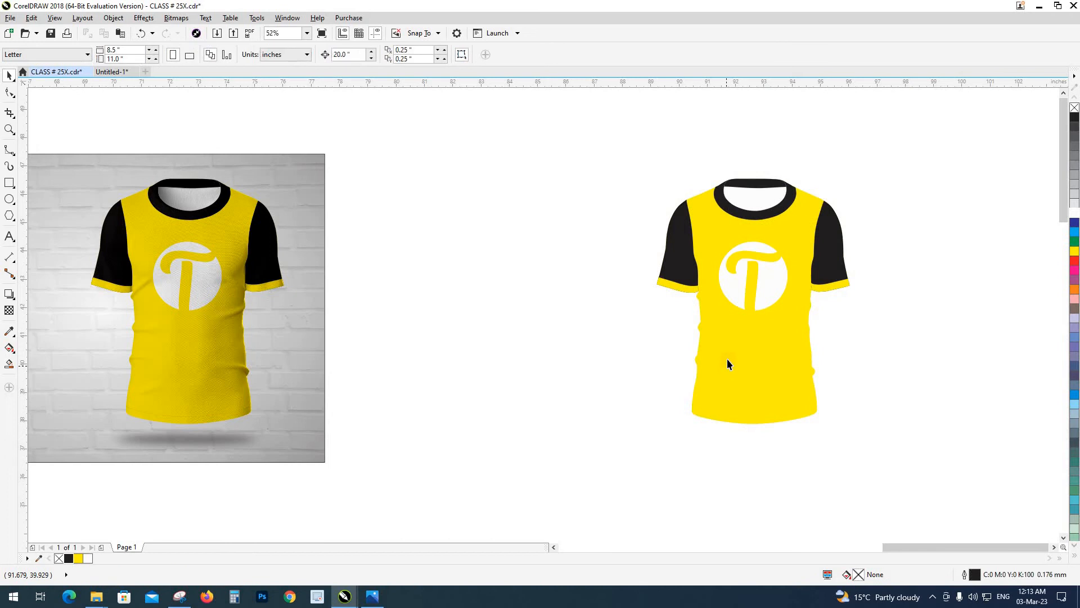
left_click(734, 296)
key("Delete")
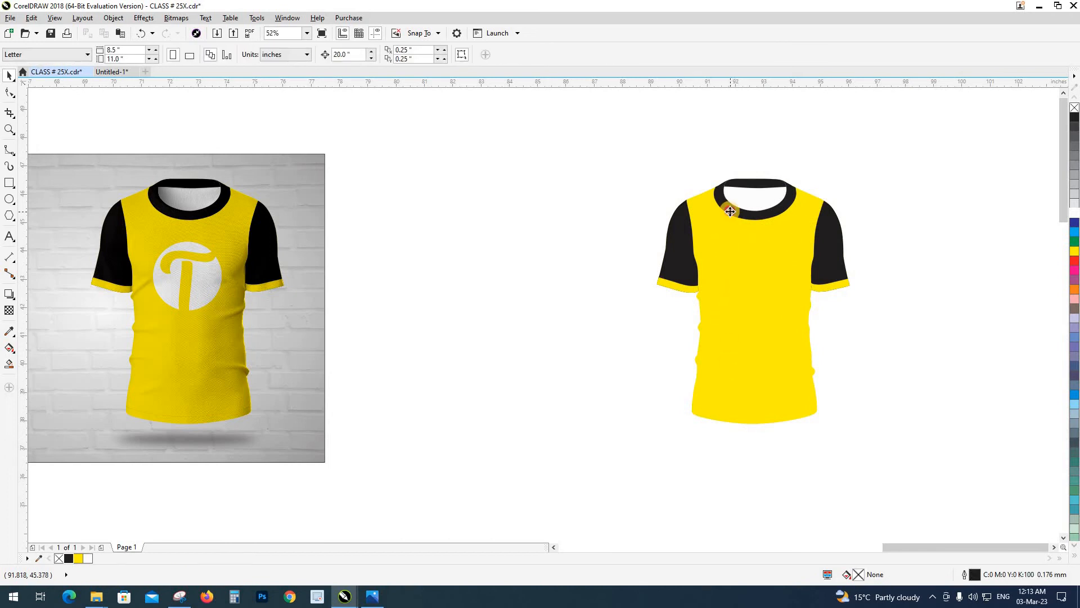
Fill all remaining parts of the T-shirt copy with black and convert them to a 300 dpi CMYK bitmap
left_click(730, 211)
left_click_drag(930, 451, 931, 451)
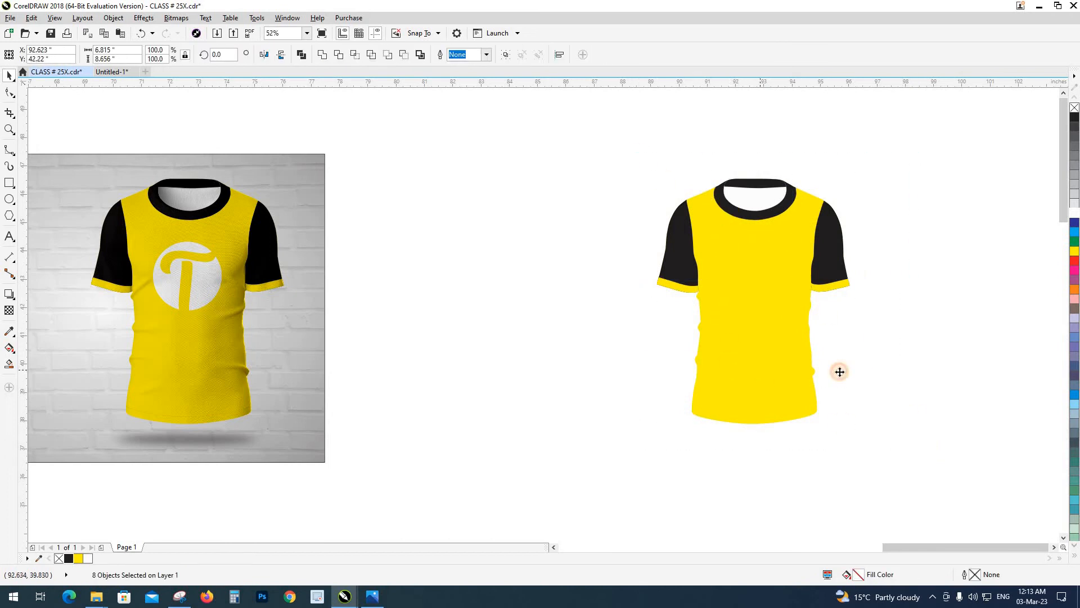
left_click(68, 559)
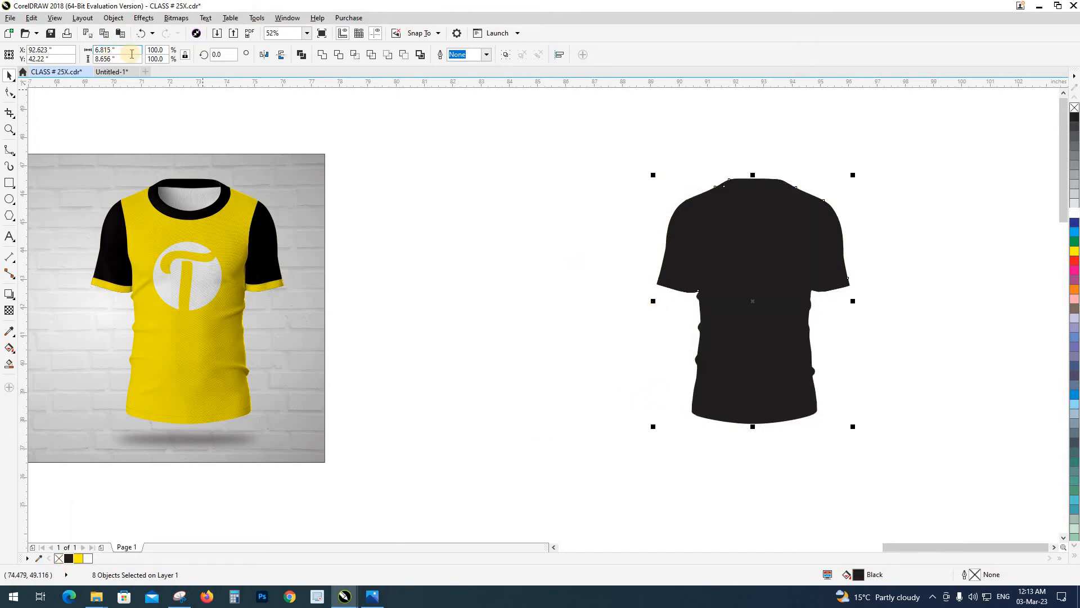
left_click(176, 18)
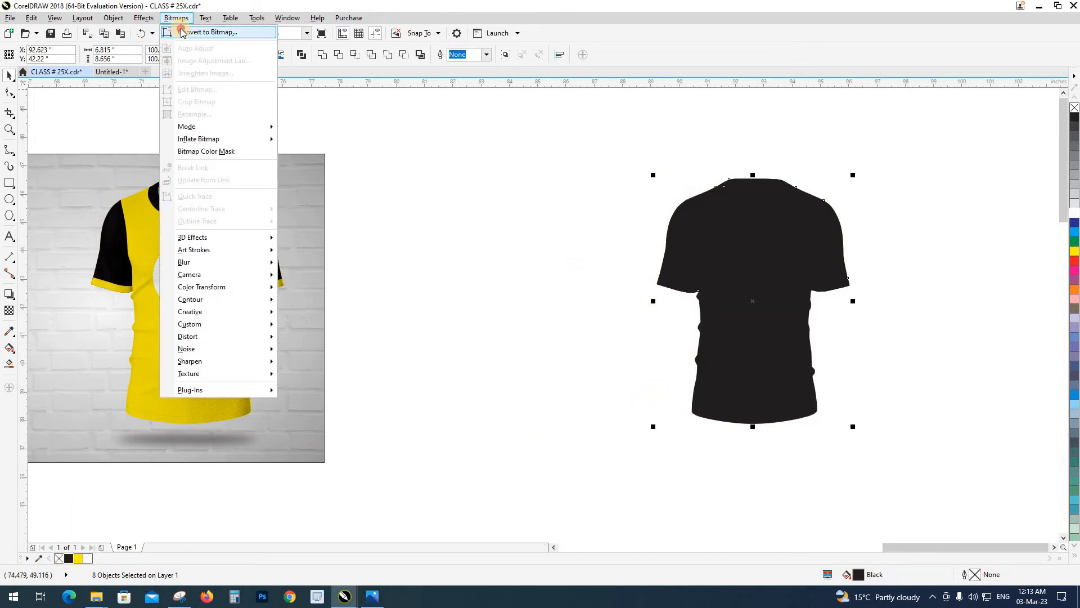
left_click(182, 32)
left_click(508, 357)
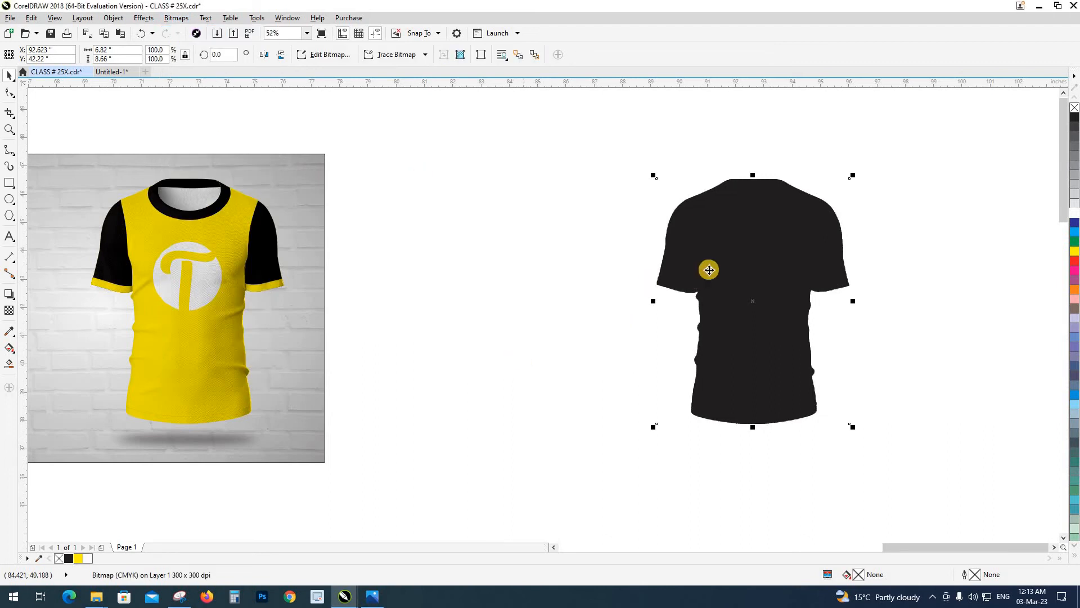
left_click_drag(707, 268, 566, 239)
key("Left")
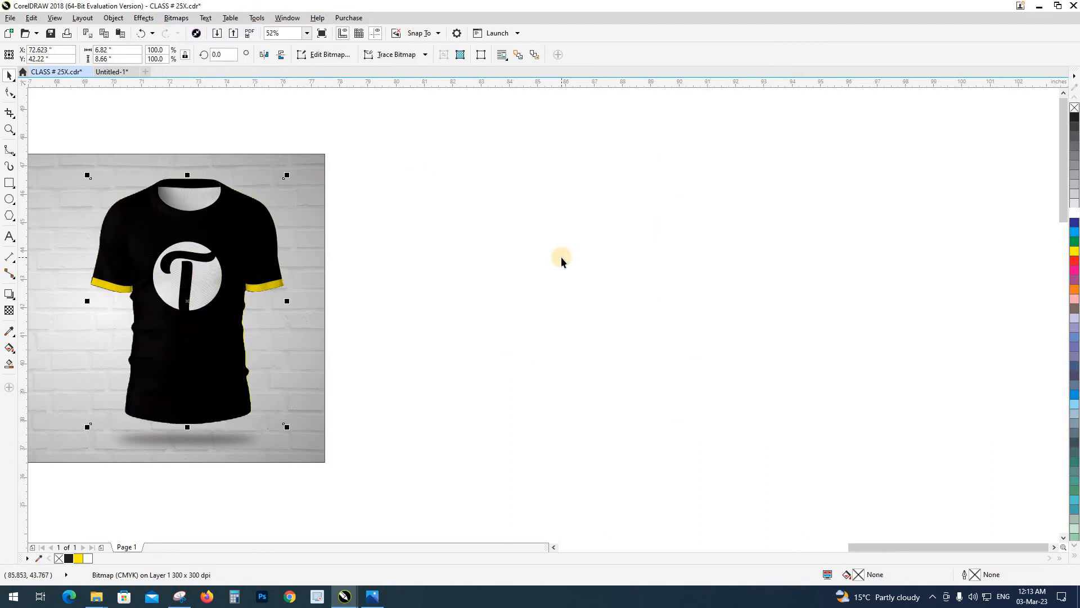
key("Right")
Bring the original T-shirt and its floor shadow to the front, and move the black silhouette bitmap 20 inches left, directly behind them
left_click_drag(70, 126, 318, 479)
left_click_drag(201, 263, 323, 239)
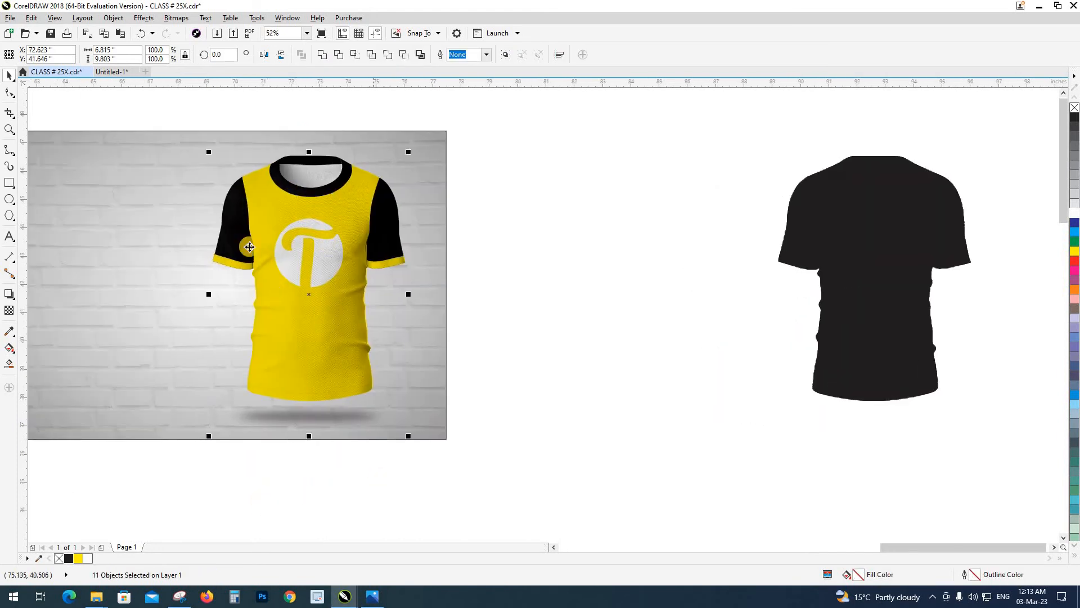
left_click_drag(167, 110, 464, 460)
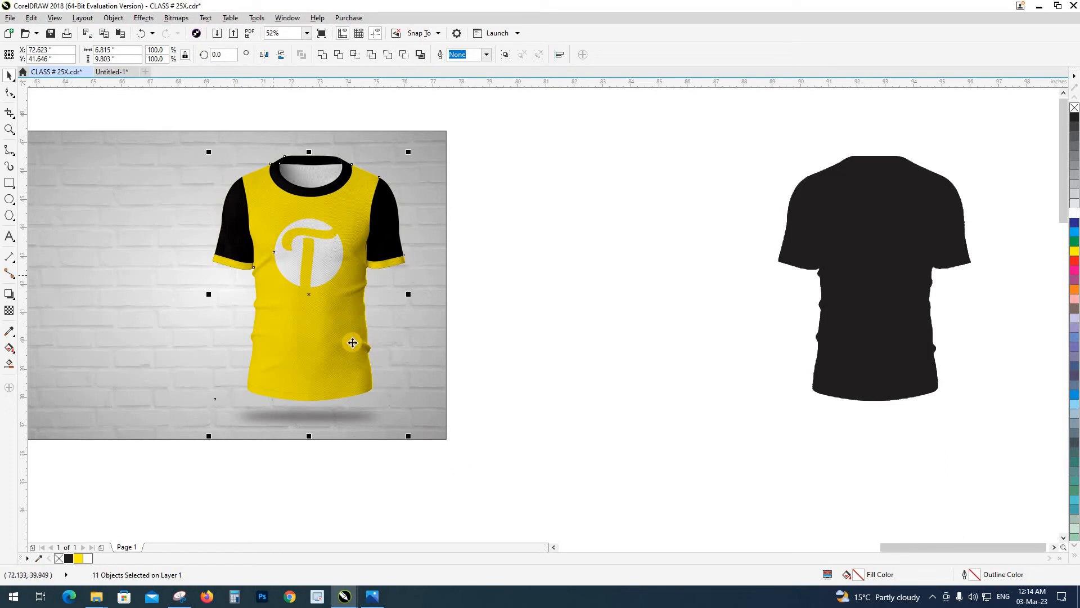
left_click(608, 319)
left_click_drag(805, 234, 879, 221)
left_click(880, 221)
key("Left")
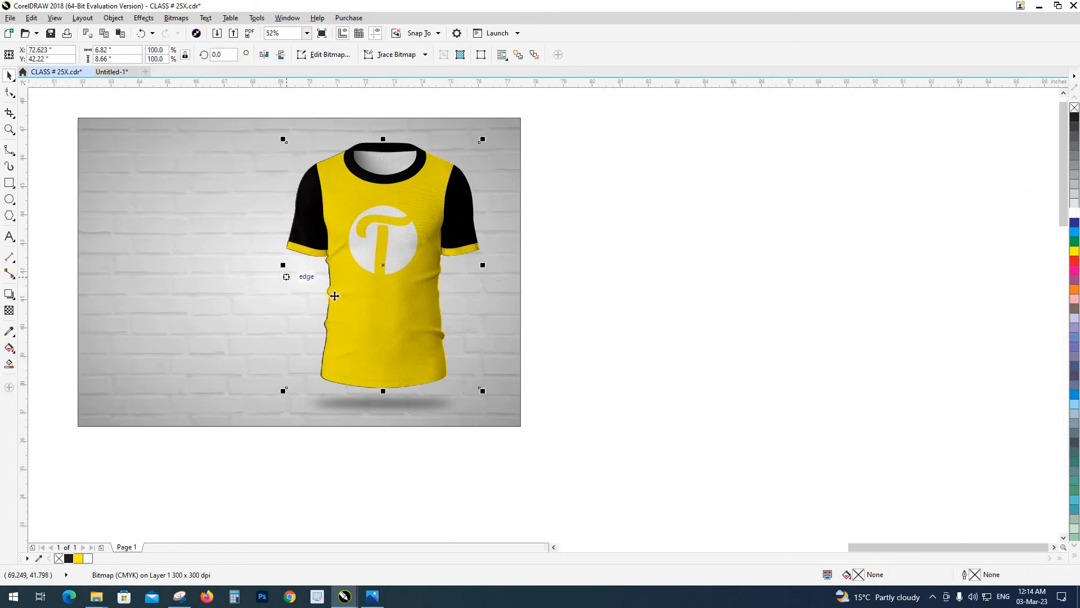
Apply a Gaussian Blur with a radius of 59 pixels to the black silhouette bitmap behind the T-shirt
scroll(335, 296, "up", 3)
scroll(429, 325, "down", 2)
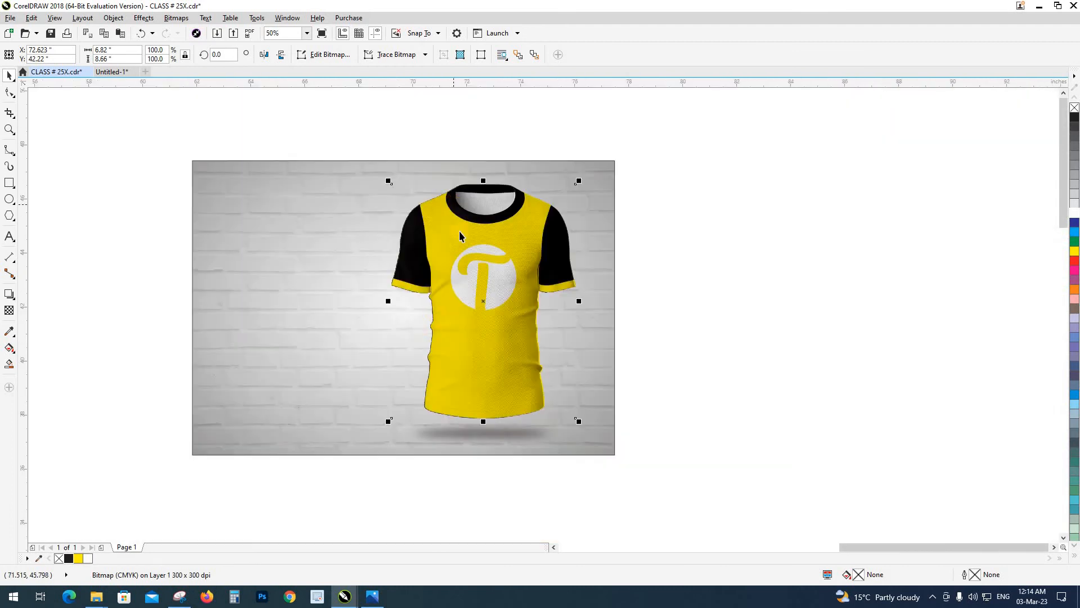
scroll(454, 207, "up", 1)
left_click_drag(456, 240, 453, 178)
scroll(453, 182, "down", 1)
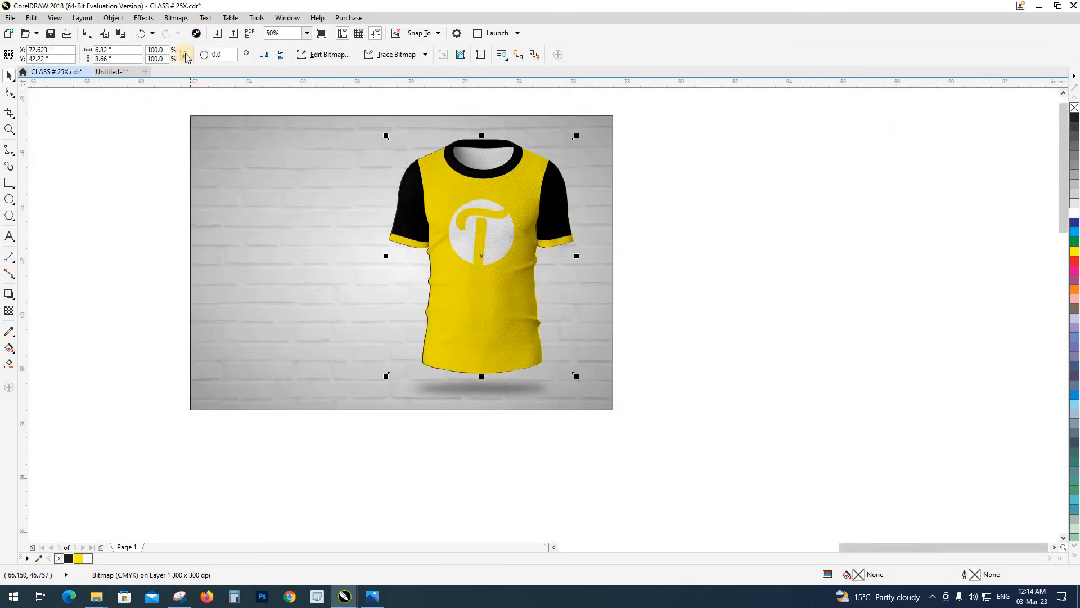
left_click(177, 18)
left_click(209, 263)
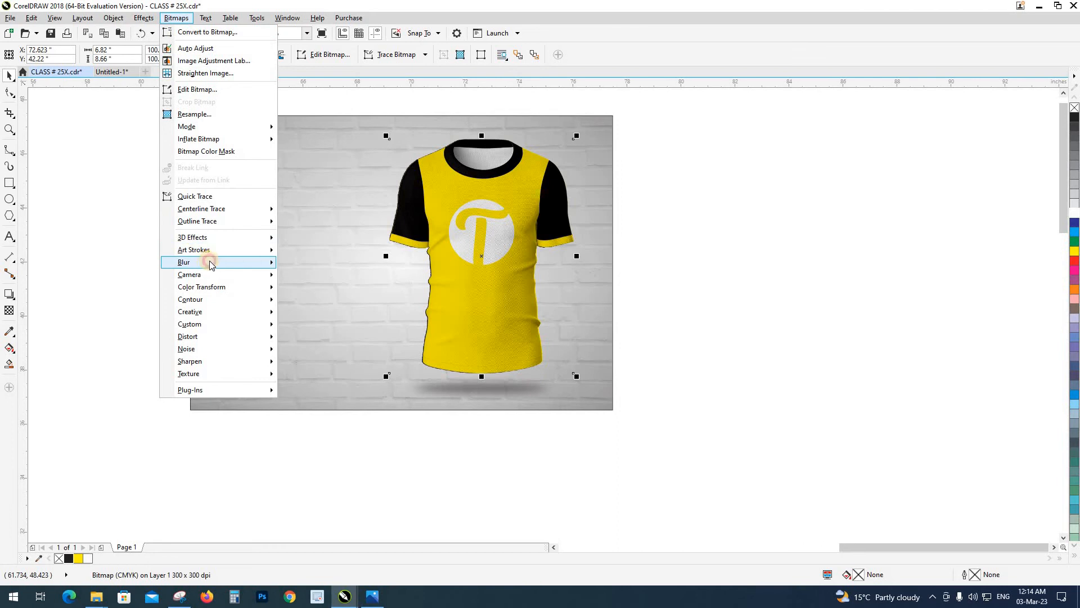
left_click(320, 274)
left_click(678, 277)
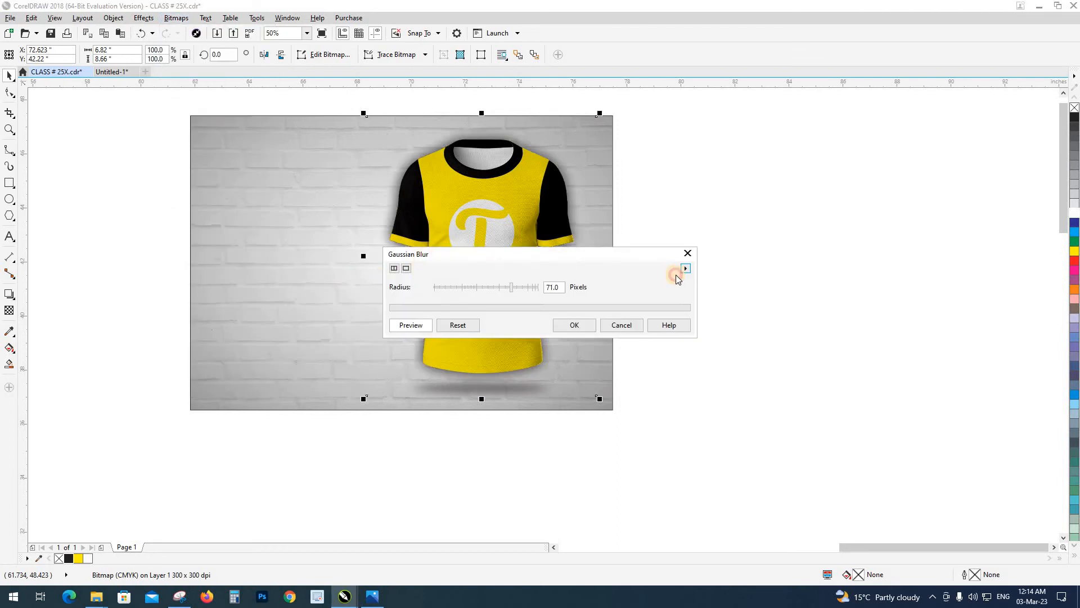
left_click_drag(423, 254, 693, 281)
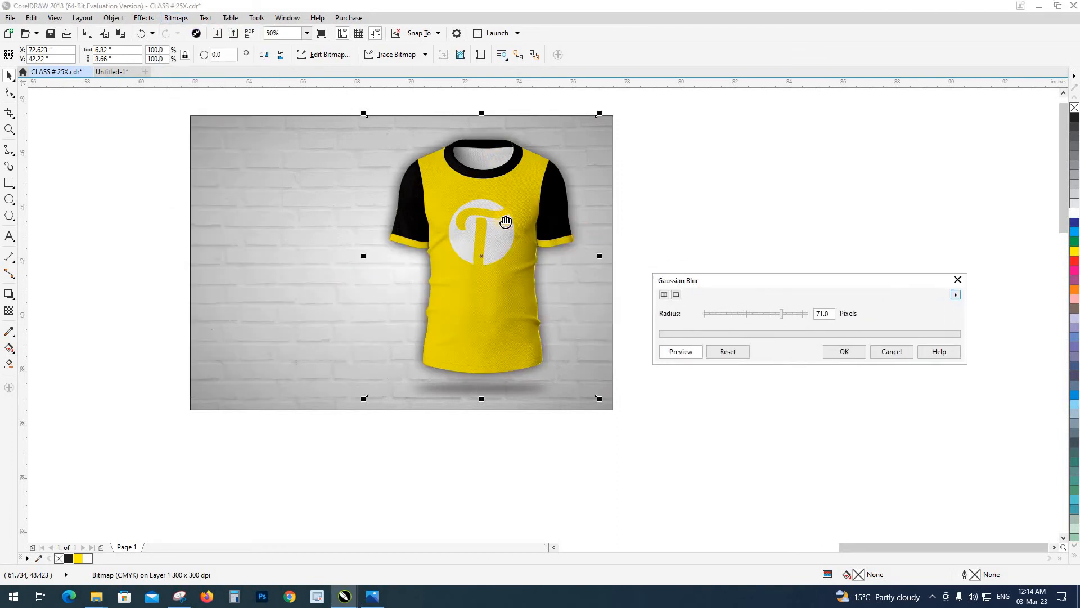
left_click_drag(783, 315, 775, 314)
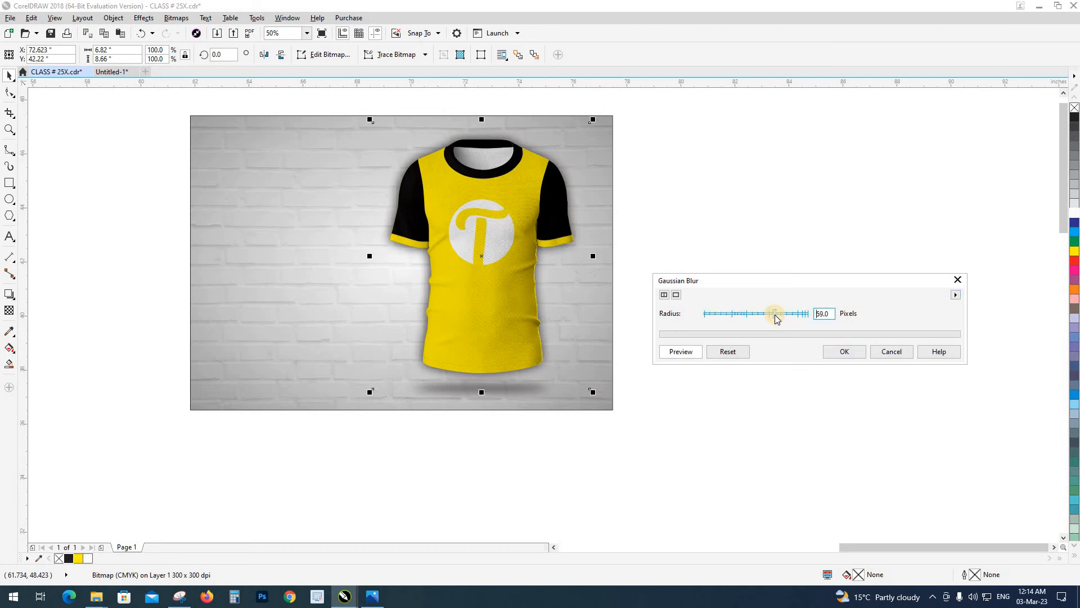
left_click(827, 356)
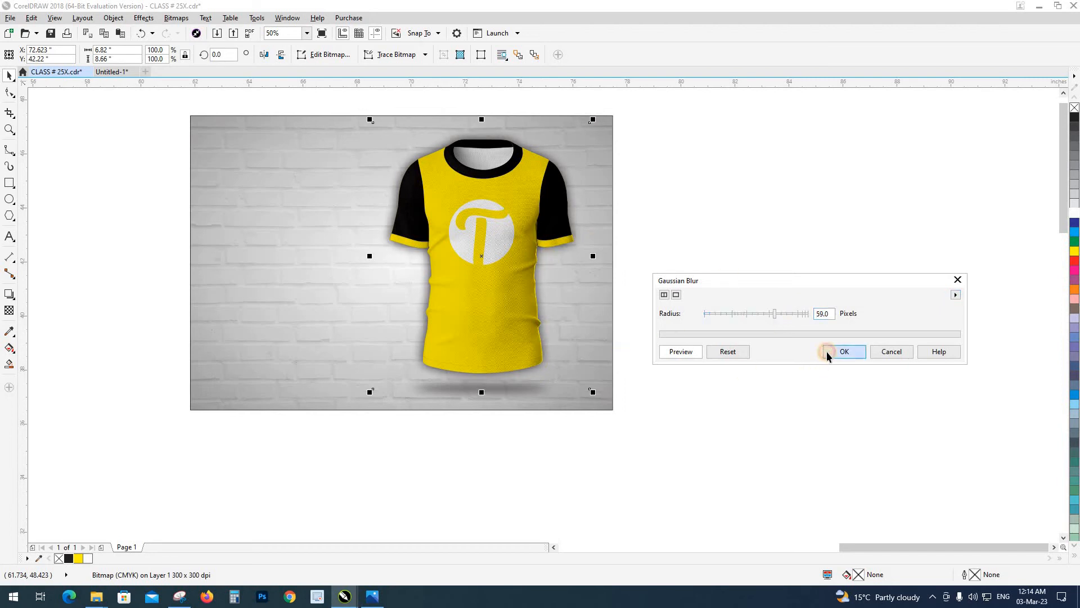
Apply a uniform transparency to the blurred silhouette to soften the shadow around the T-shirt
left_click(22, 314)
left_click(470, 405)
left_click(468, 404)
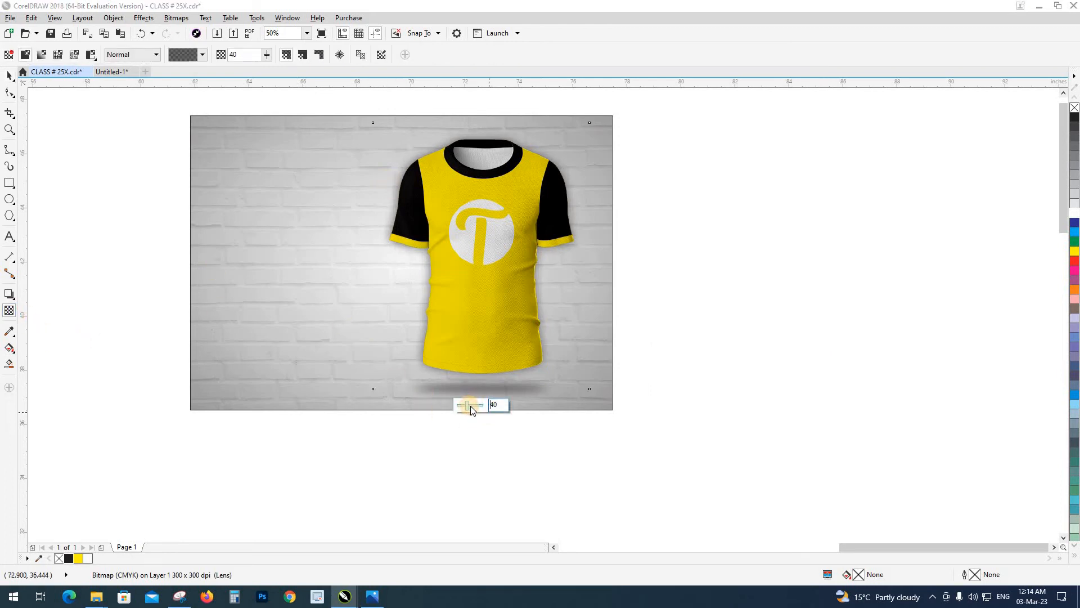
left_click(471, 405)
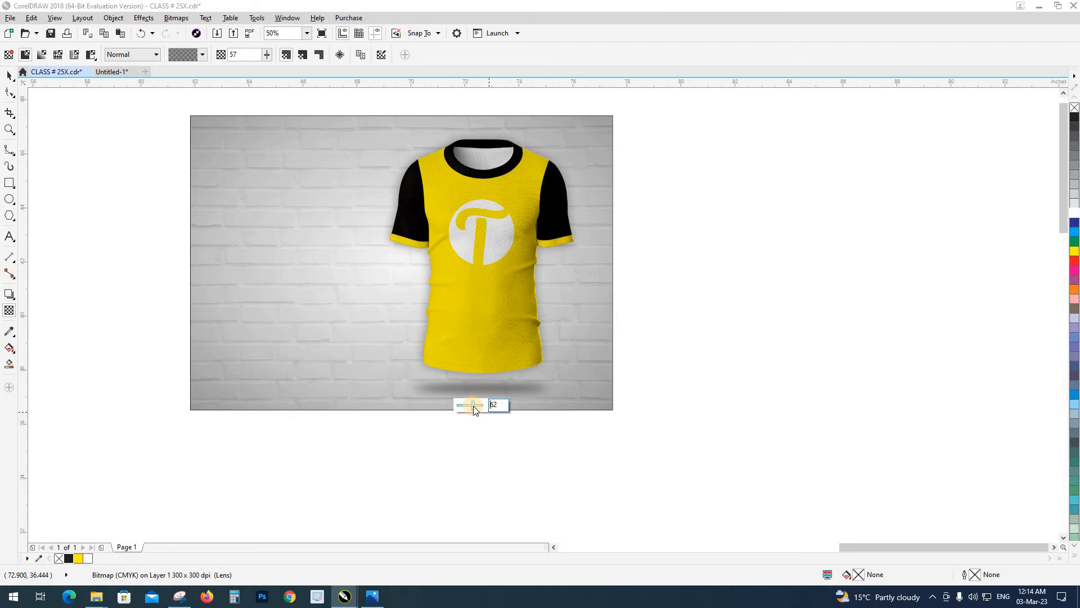
left_click(471, 406)
left_click(12, 79)
left_click(135, 220)
left_click_drag(137, 220, 200, 287)
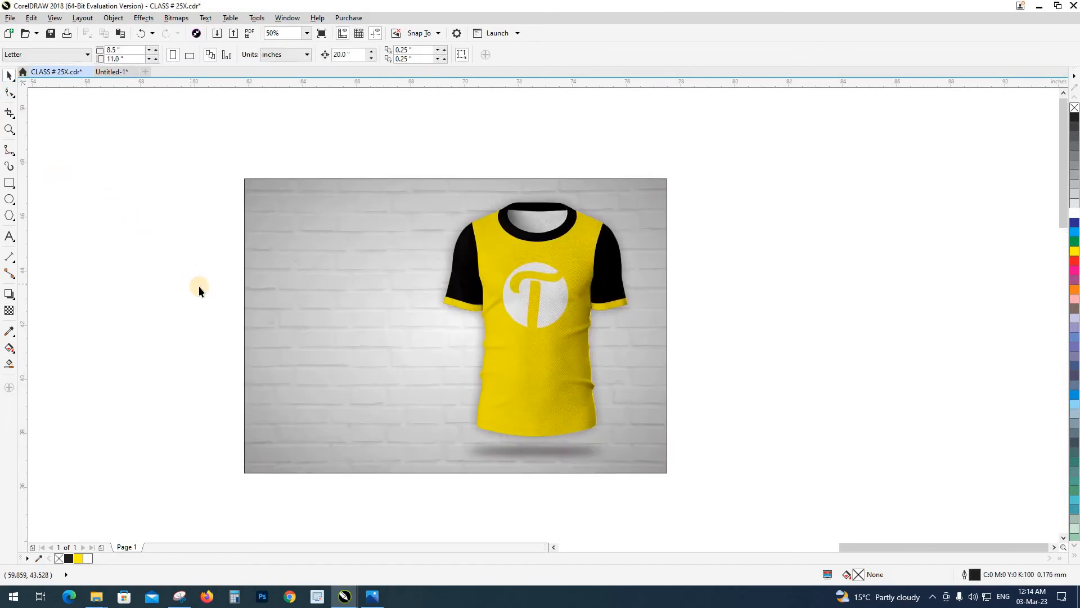
Shift the T-shirt with both of its shadows slightly down and to the right on the wall
left_click_drag(642, 501, 644, 501)
left_click_drag(572, 394, 576, 400)
left_click(773, 392)
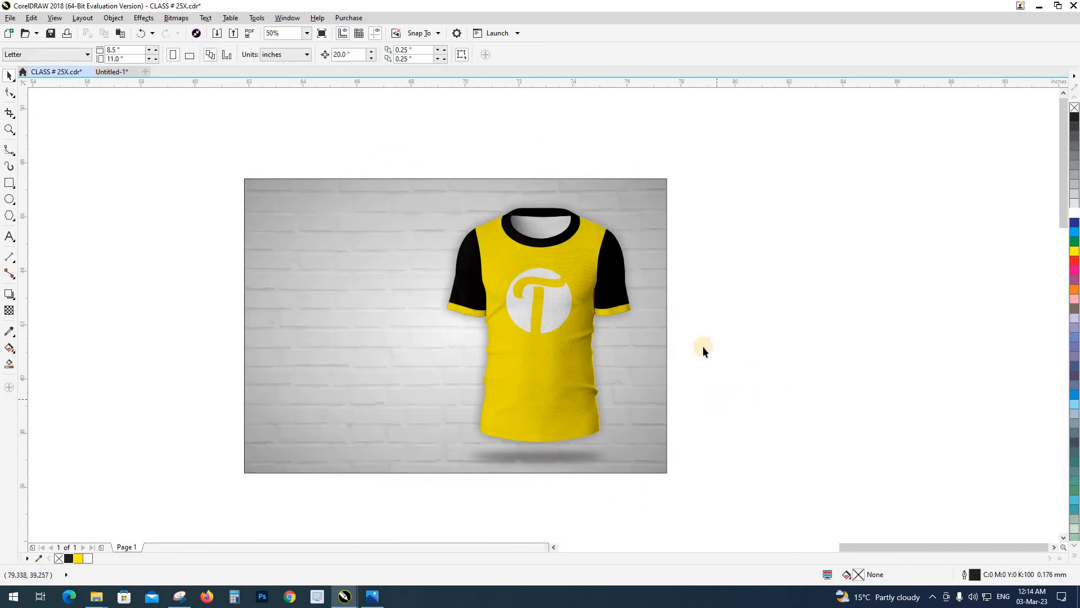
left_click_drag(459, 264, 491, 233)
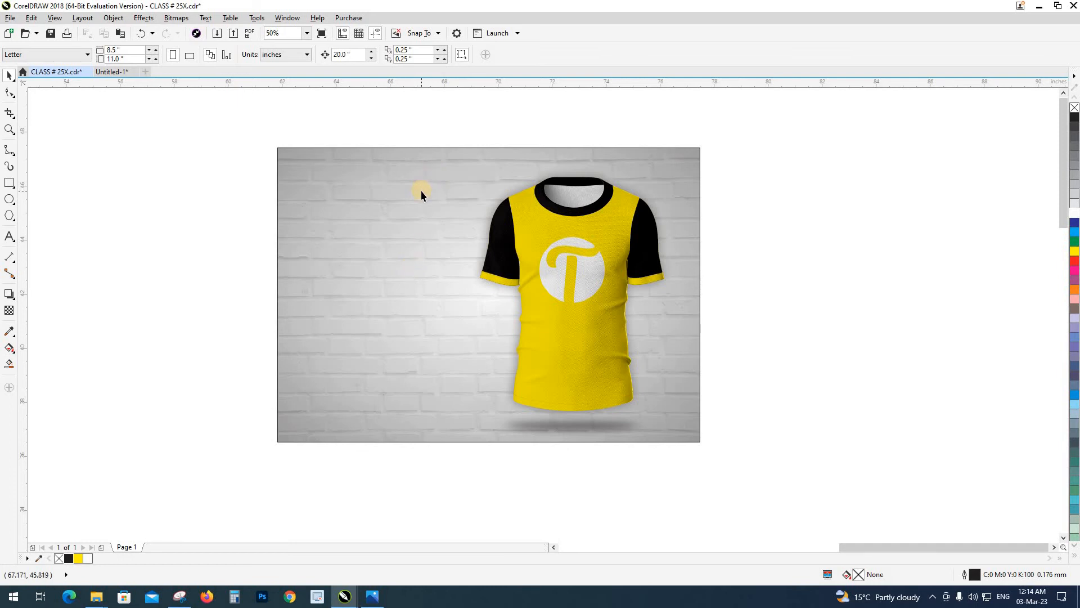
left_click(10, 184)
mouse_move(223, 127)
left_mouse_down()
mouse_move(430, 421)
mouse_move(426, 473)
left_mouse_up()
key("space")
left_click(311, 127)
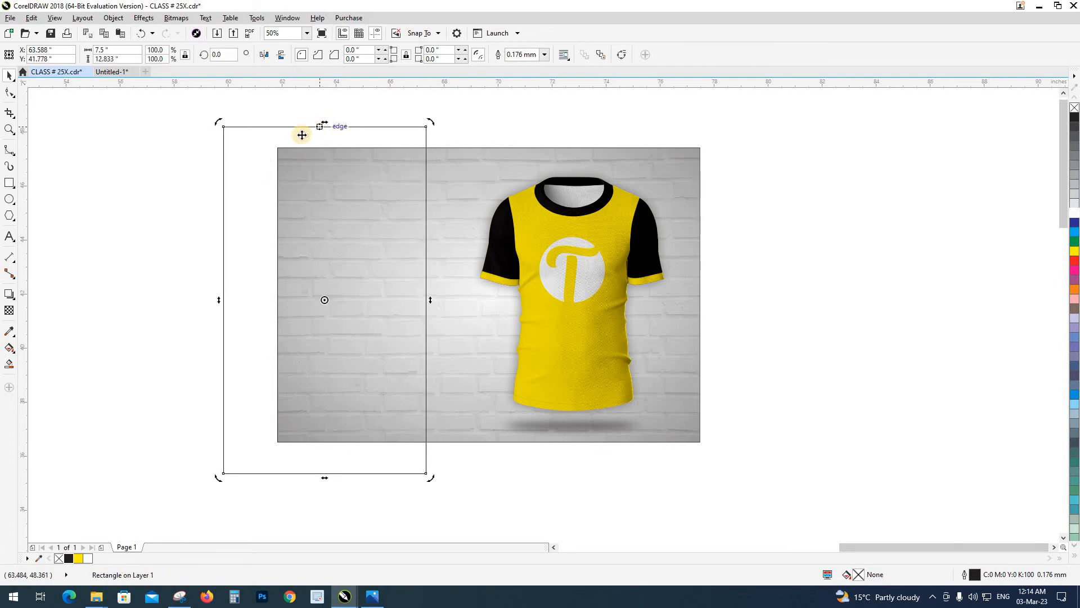
key("Delete")
Draw a square about 11.8 inches wide over the empty left part of the brick wall
left_click(9, 182)
left_click_drag(181, 130, 499, 448)
key("space")
Rotate the square clockwise to about 340 degrees, and shift and stretch it to an overall height of about 17.6 inches
left_click(402, 353)
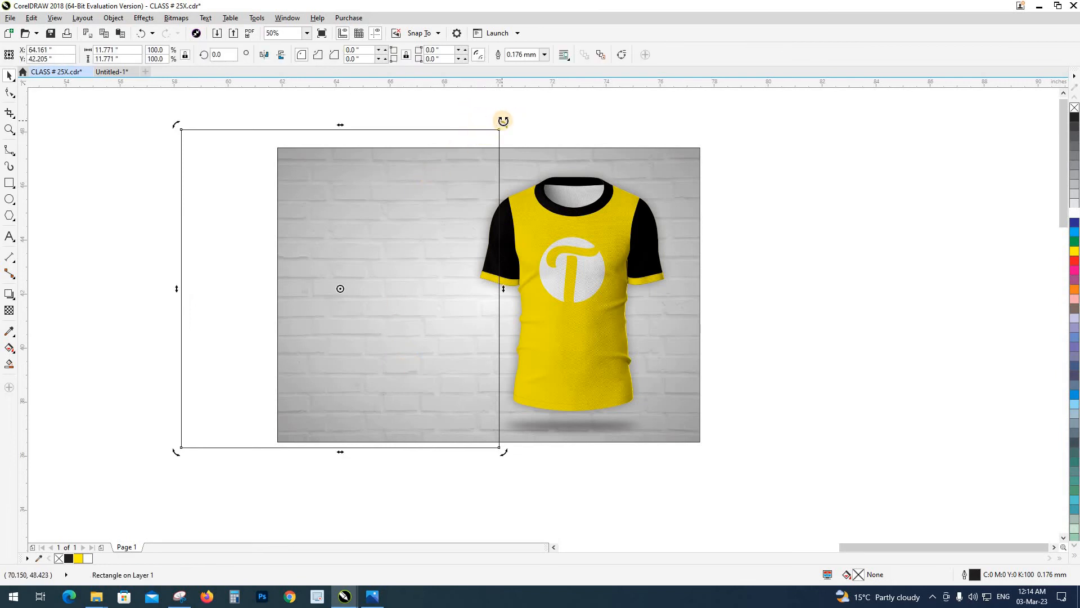
left_click_drag(501, 120, 529, 189)
left_click_drag(357, 281, 302, 246)
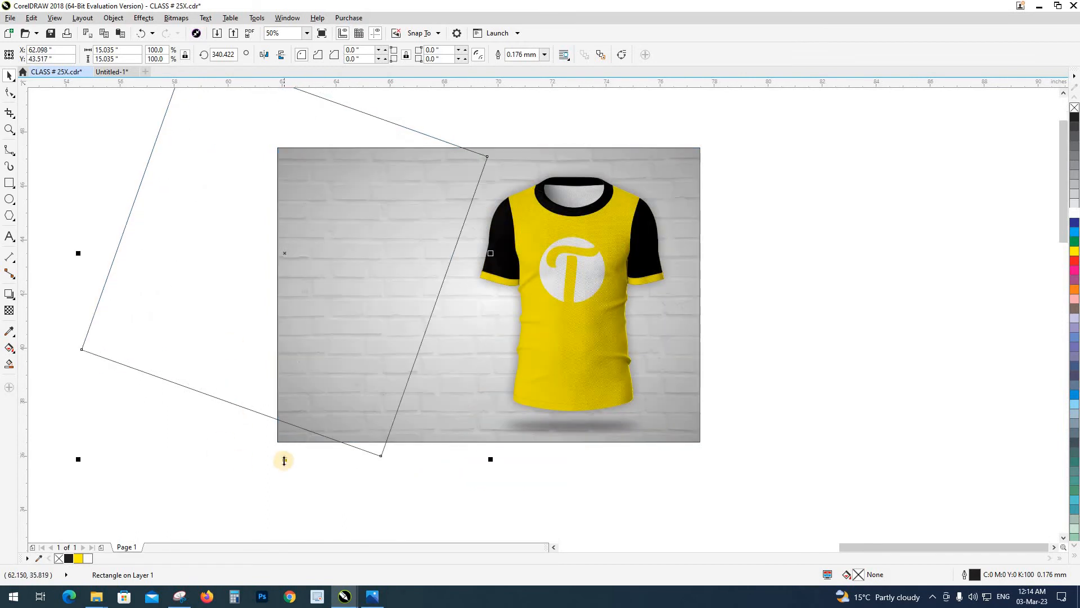
left_click_drag(284, 460, 184, 474)
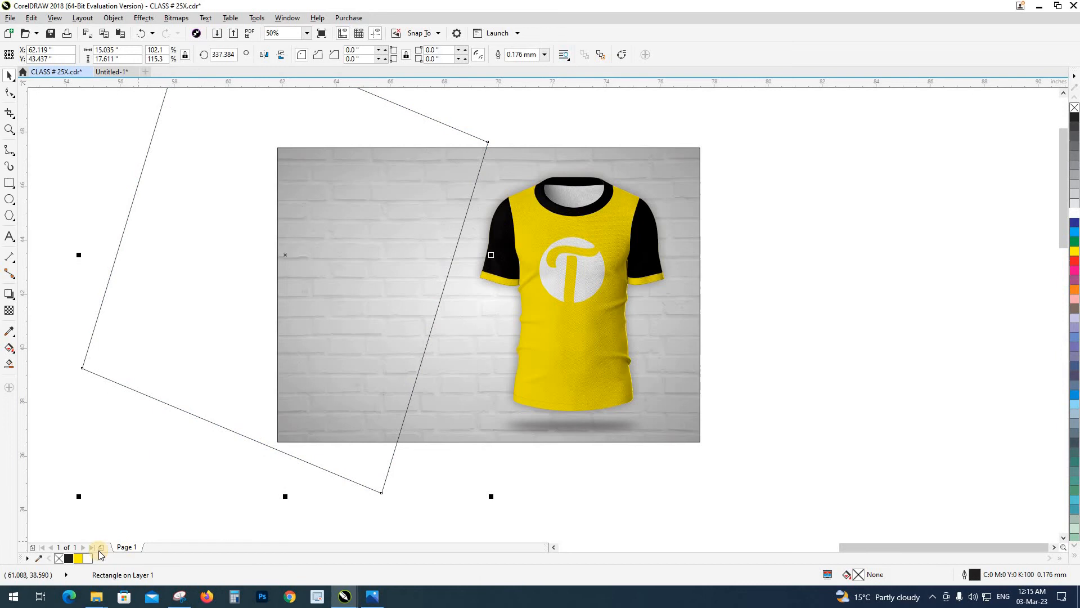
Fill the tilted shape with black and PowerClip it inside the brick wall frame as a slanted panel behind the T-shirt
left_click(70, 557)
left_click(245, 461)
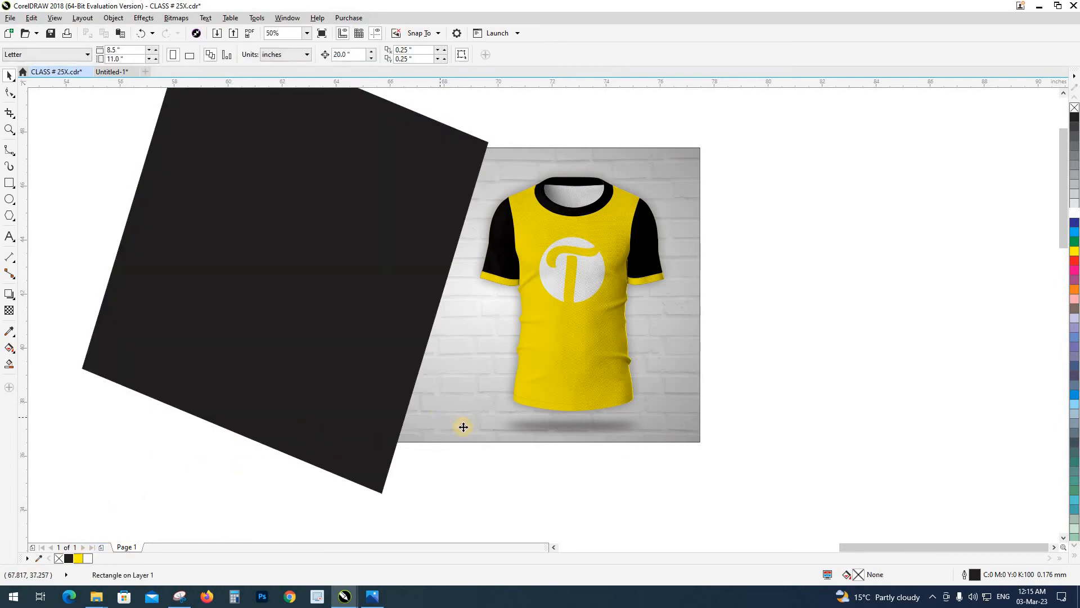
left_click(755, 433, "ctrl")
key("Escape")
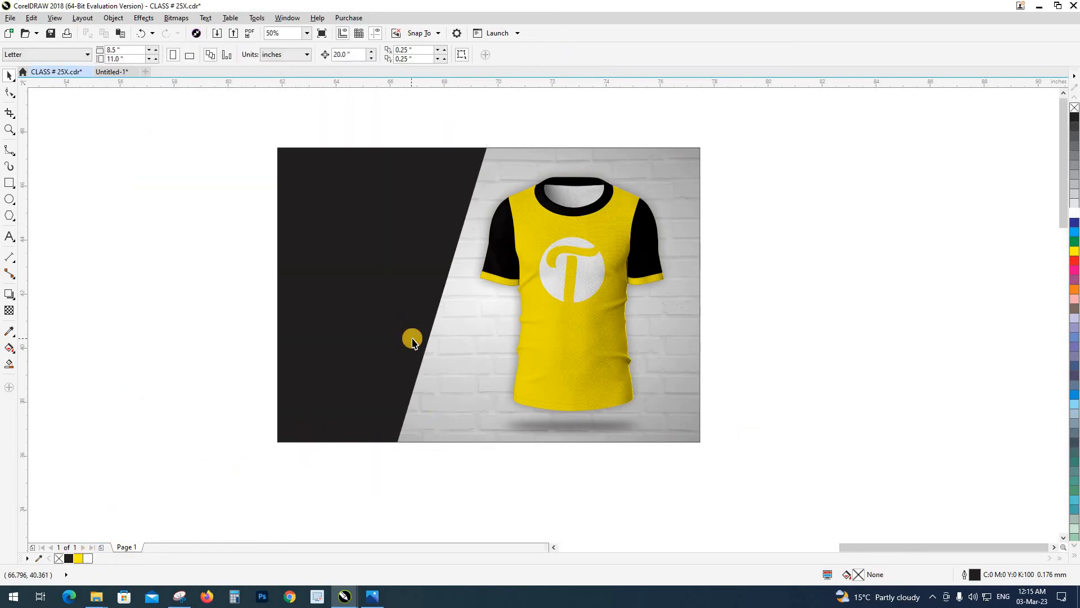
Add the artistic text "T-SHIRT" on the upper black panel, enlarge it to about 81 pt, colour it white and shift it slightly upward
left_click(10, 238)
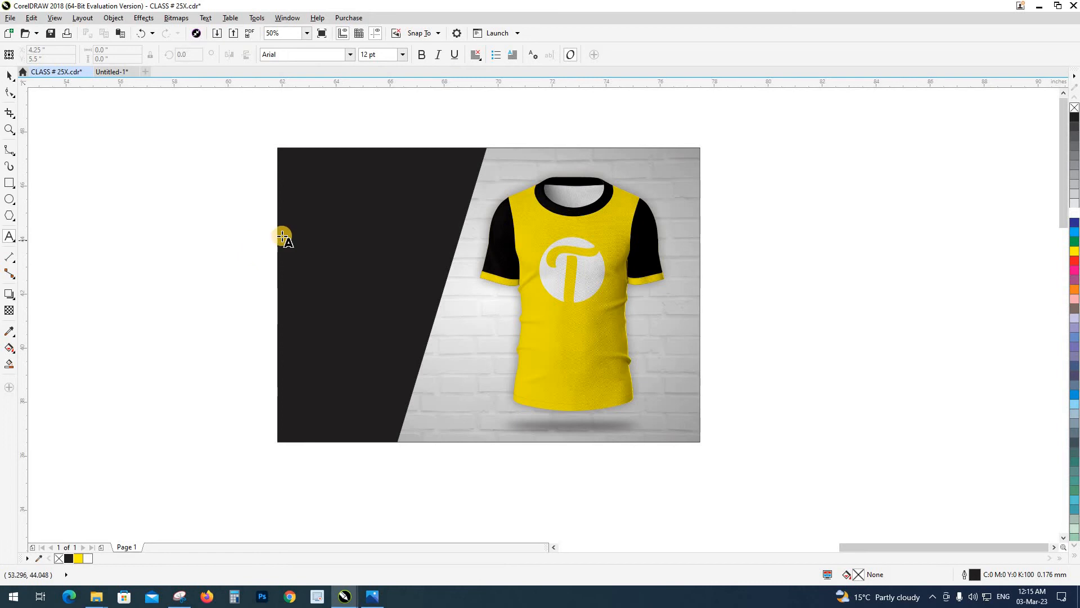
left_click(313, 206)
type("T")
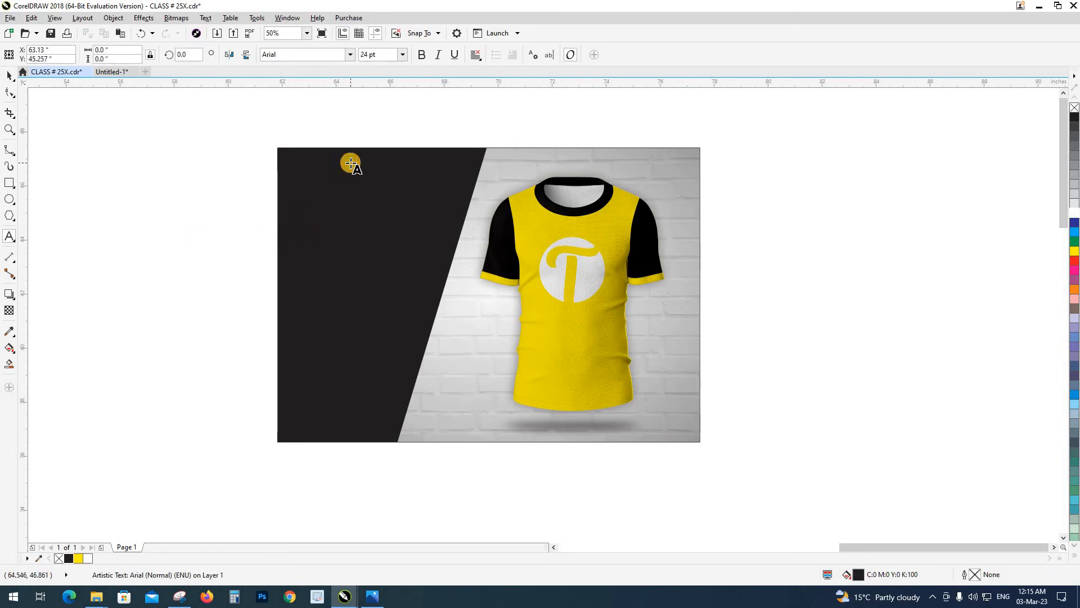
key("ctrl+space")
left_click_drag(357, 215, 433, 261)
left_click(1071, 213)
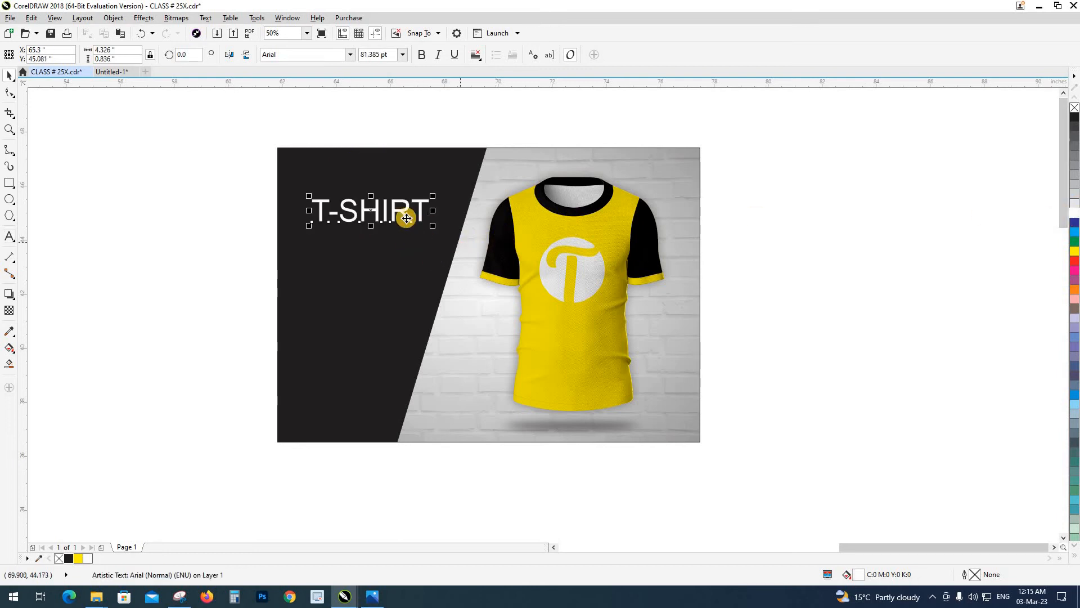
left_click_drag(405, 215, 406, 207)
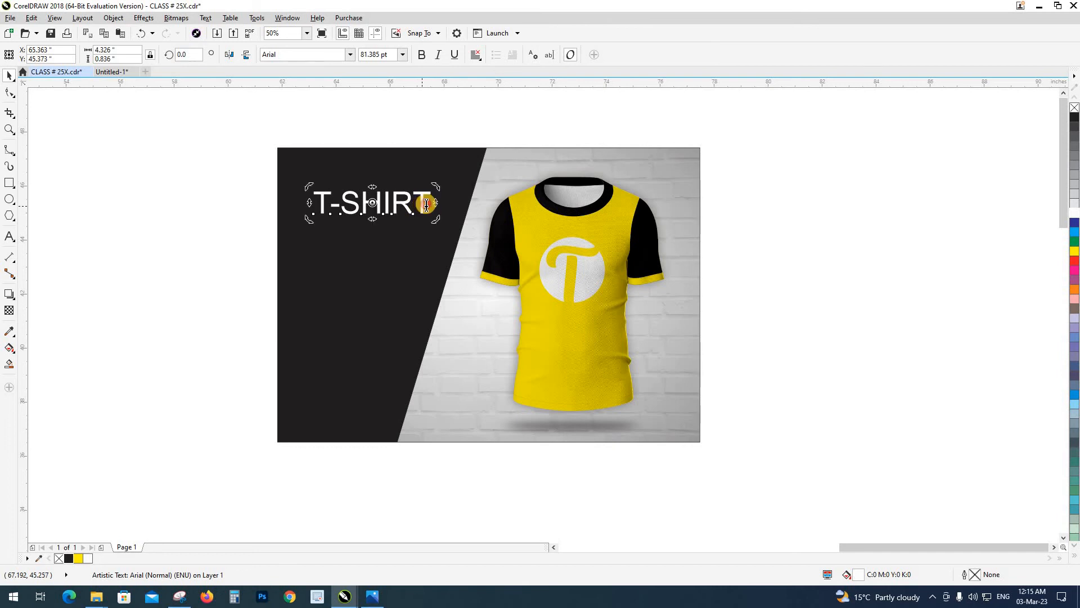
Add "MOCKUP" as a second line below "T-SHIRT" and centre-align the two lines
double_click(428, 204)
key("Return")
type("MOC")
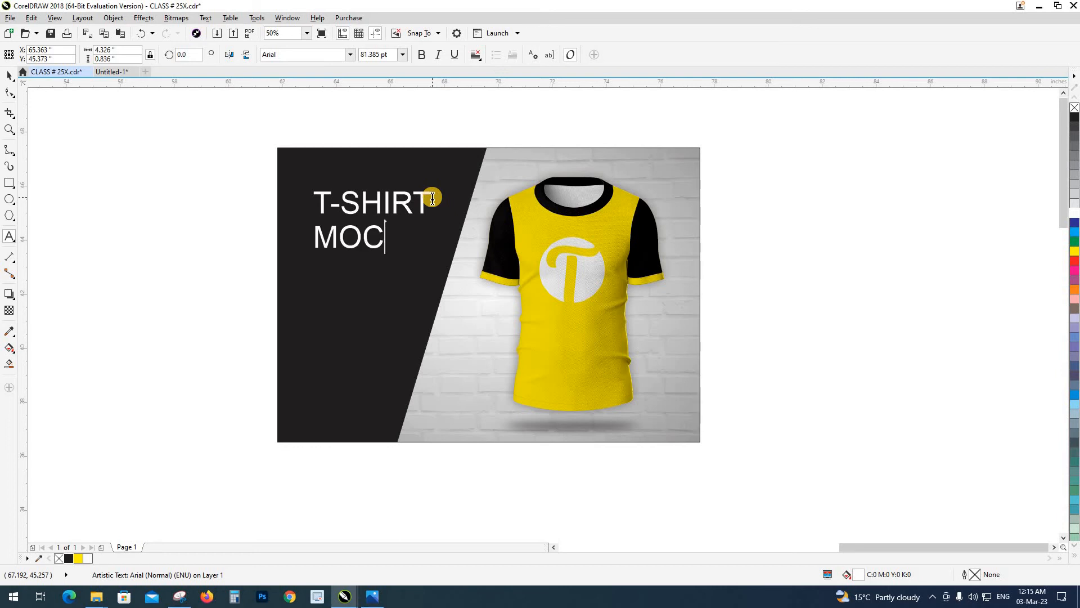
type("KUP")
key("ctrl+space")
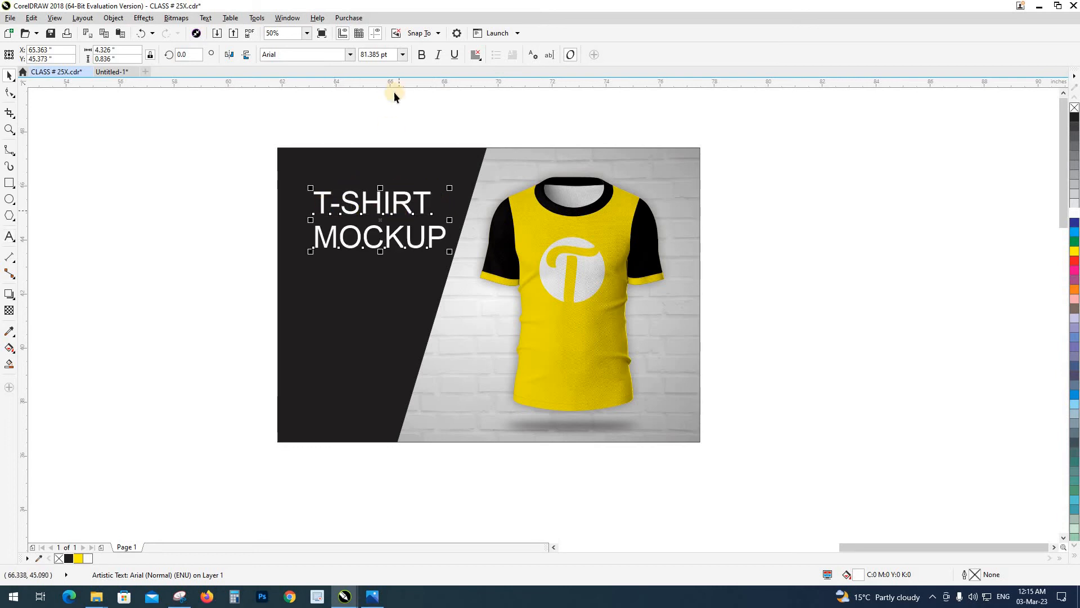
left_click(476, 55)
left_click(485, 92)
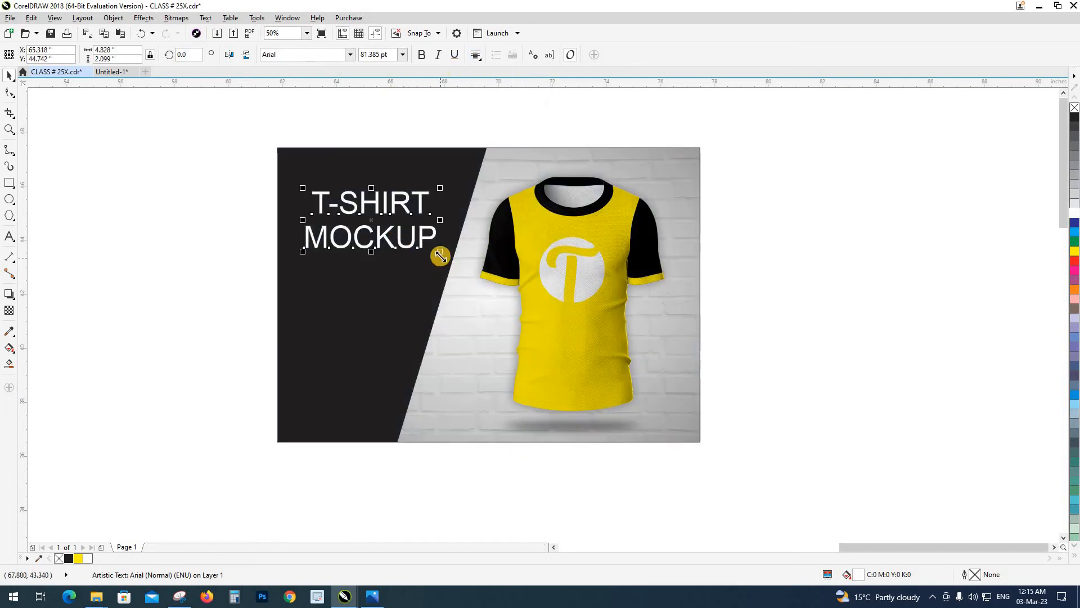
Reduce the heading to about 71 pt, make it bold and shift it slightly to the right on the panel
left_click_drag(450, 251, 429, 248)
left_click(422, 55)
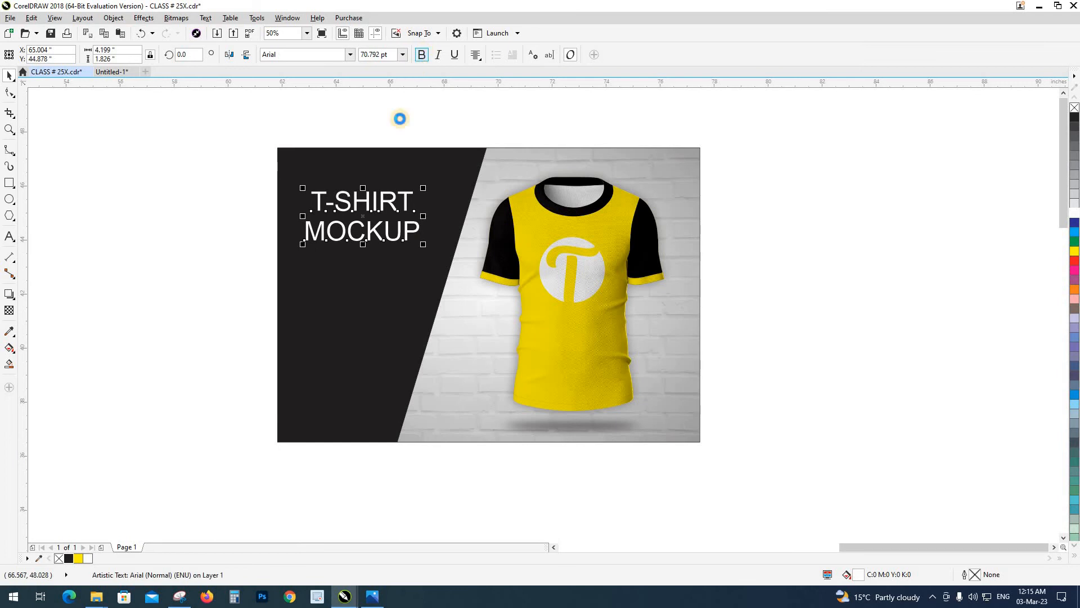
left_click_drag(373, 204, 376, 203)
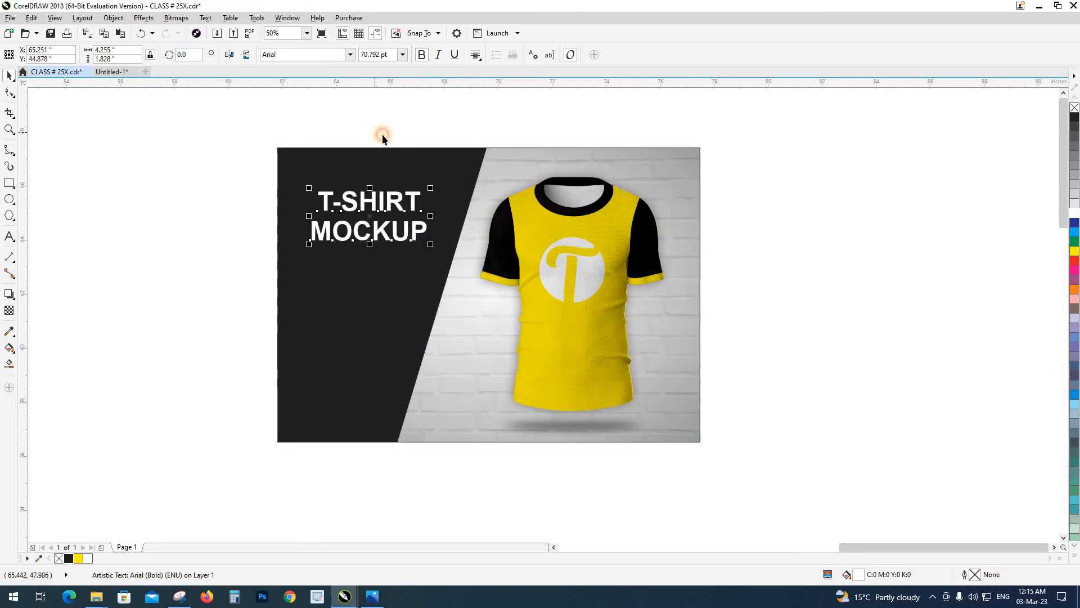
Examine the finished mockup's composition of black panel, heading and T-shirt, both up close and as a whole
left_click(382, 134)
left_click_drag(384, 135, 356, 139)
scroll(314, 258, "down", 1)
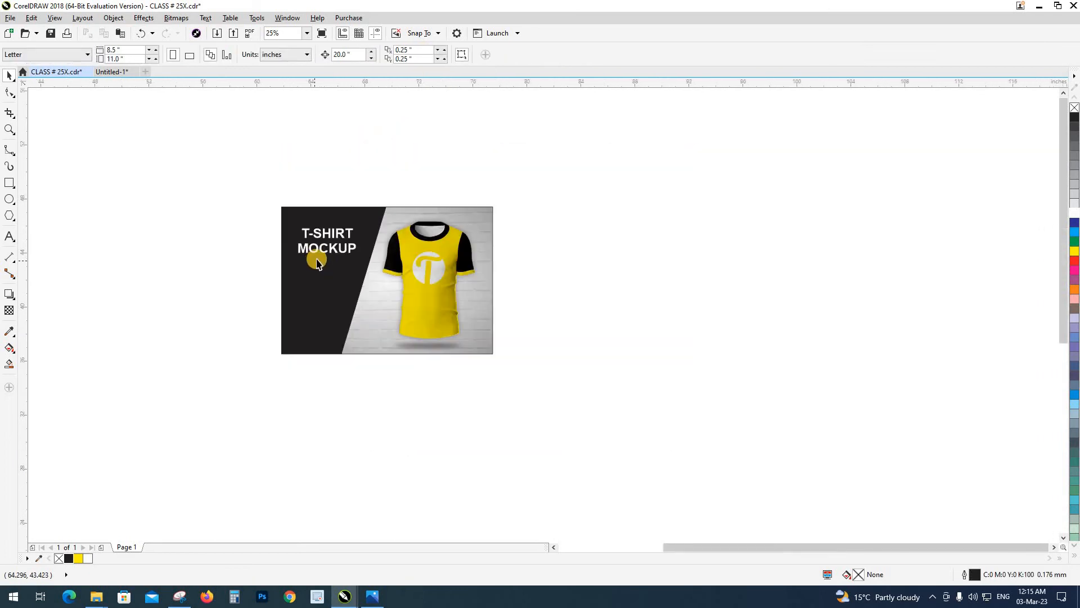
key("z")
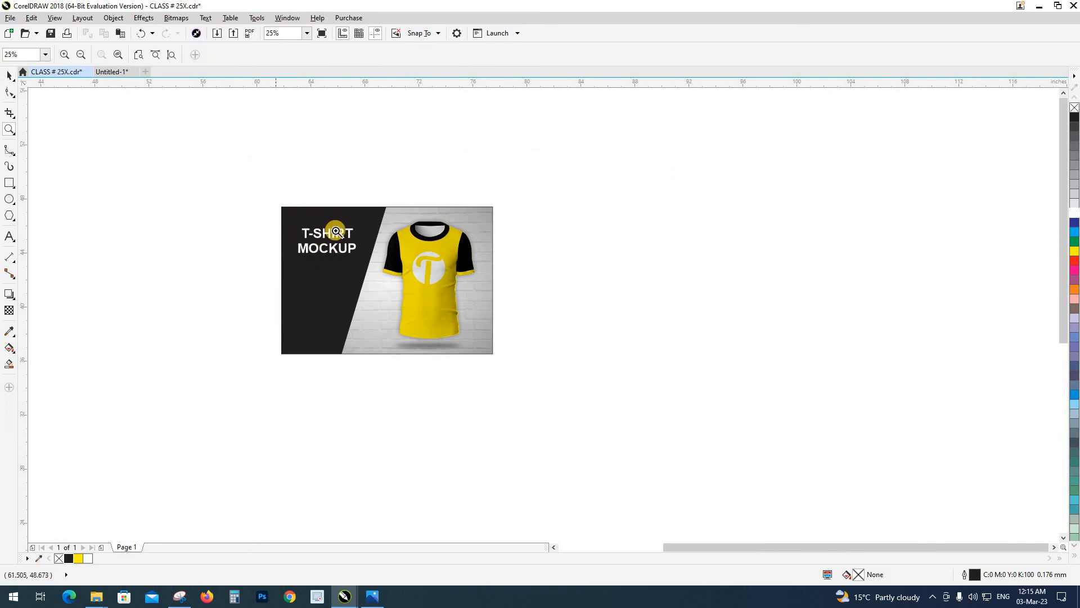
left_click_drag(265, 180, 534, 379)
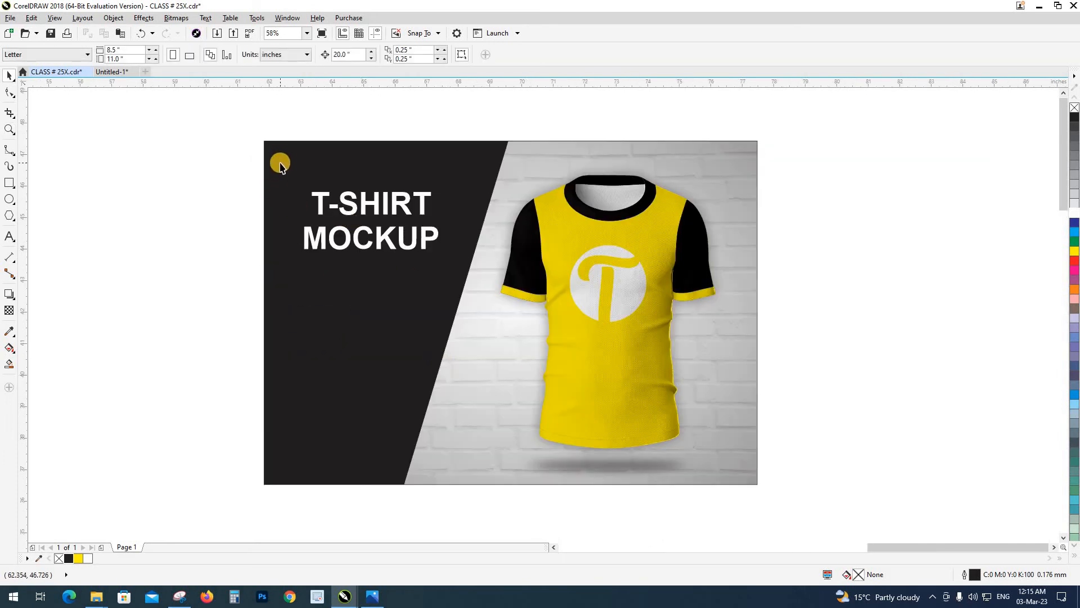
scroll(316, 226, "down", 1)
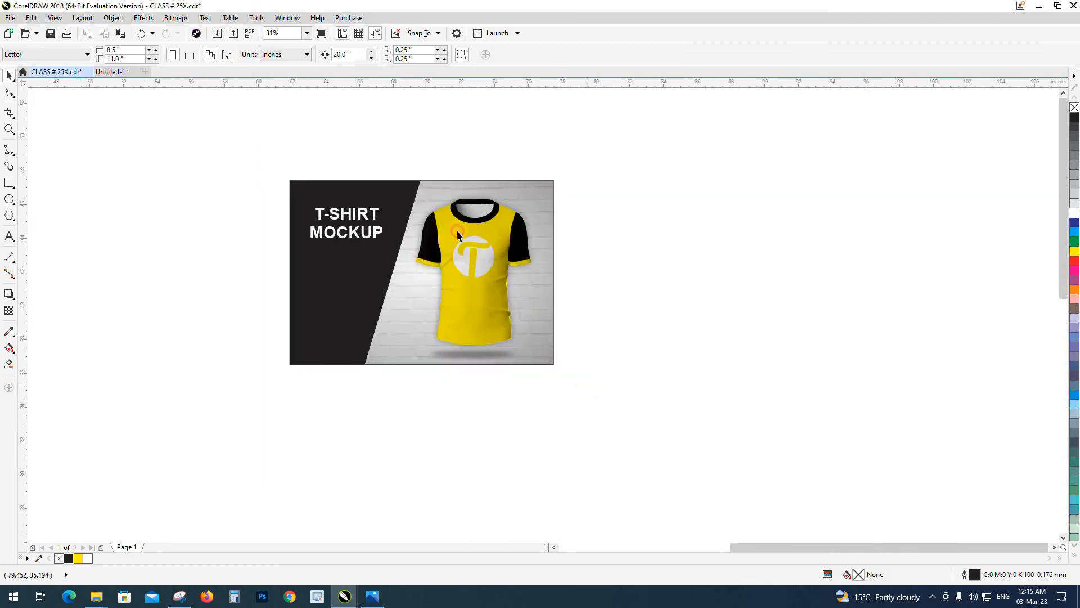
left_click_drag(412, 184, 409, 191)
left_click(403, 140)
left_click_drag(622, 363, 635, 393)
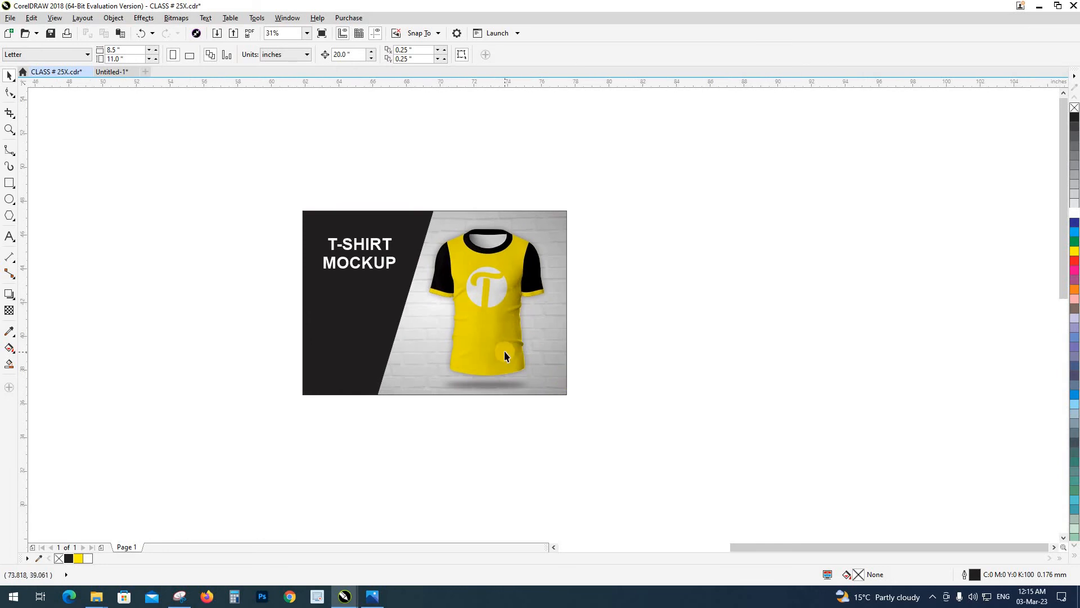
Switch to Firefox in a maximized window and open the Freepik website in a new tab
left_click(205, 598)
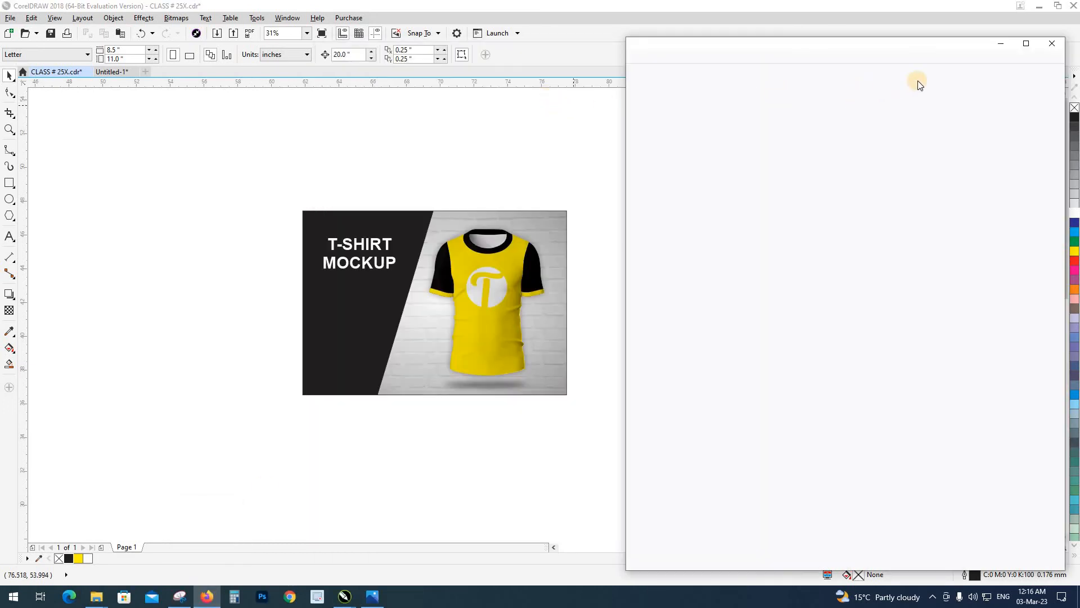
left_click(1024, 46)
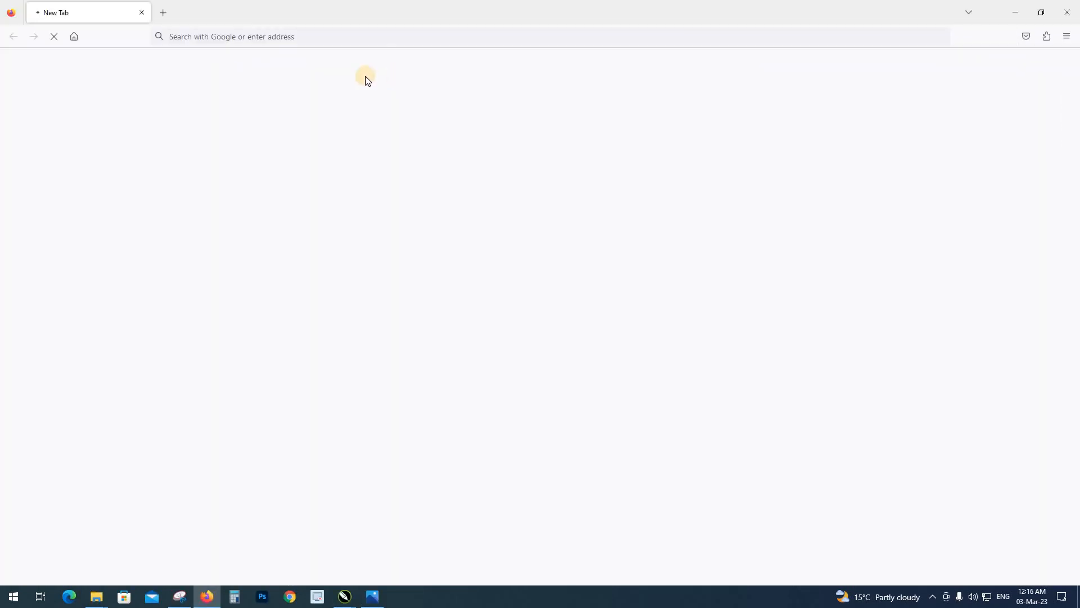
left_click(164, 11)
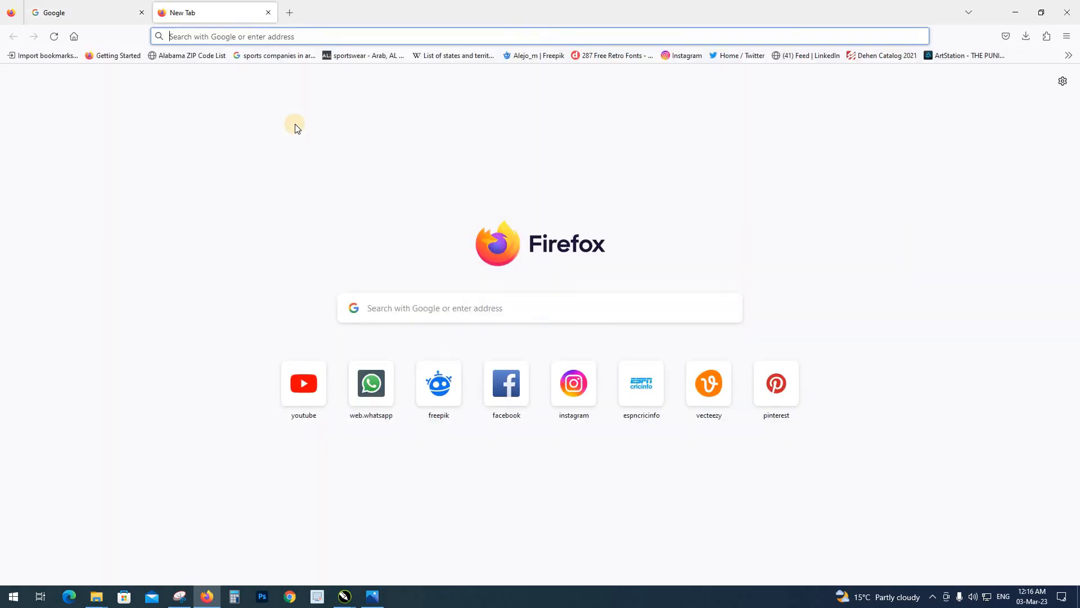
type("F")
key("Return")
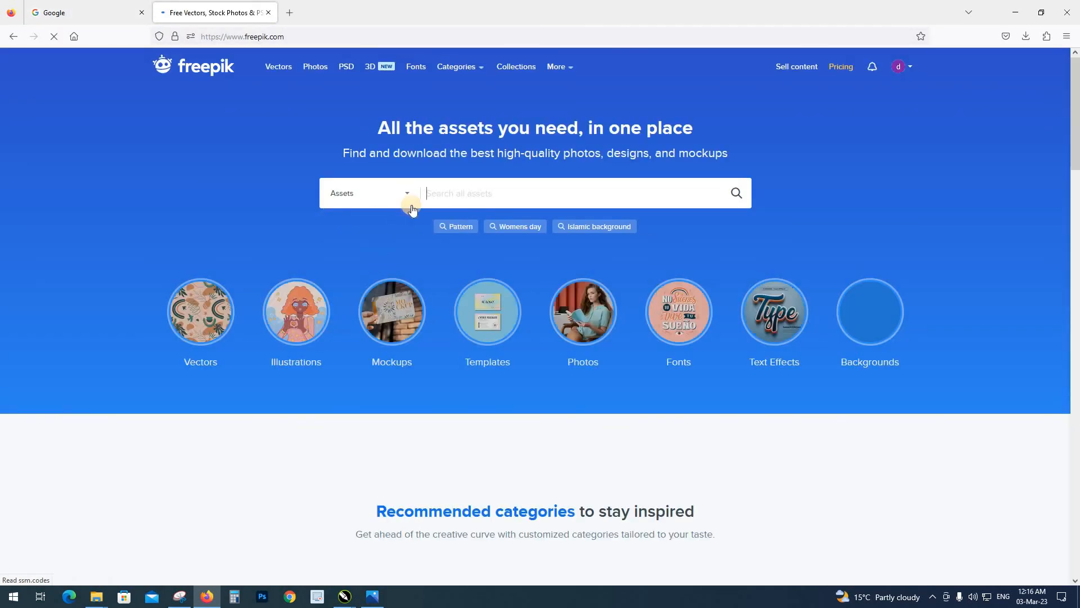
Search Freepik for "t shirt template" and look through the results for suitable shirt templates
left_click(449, 186)
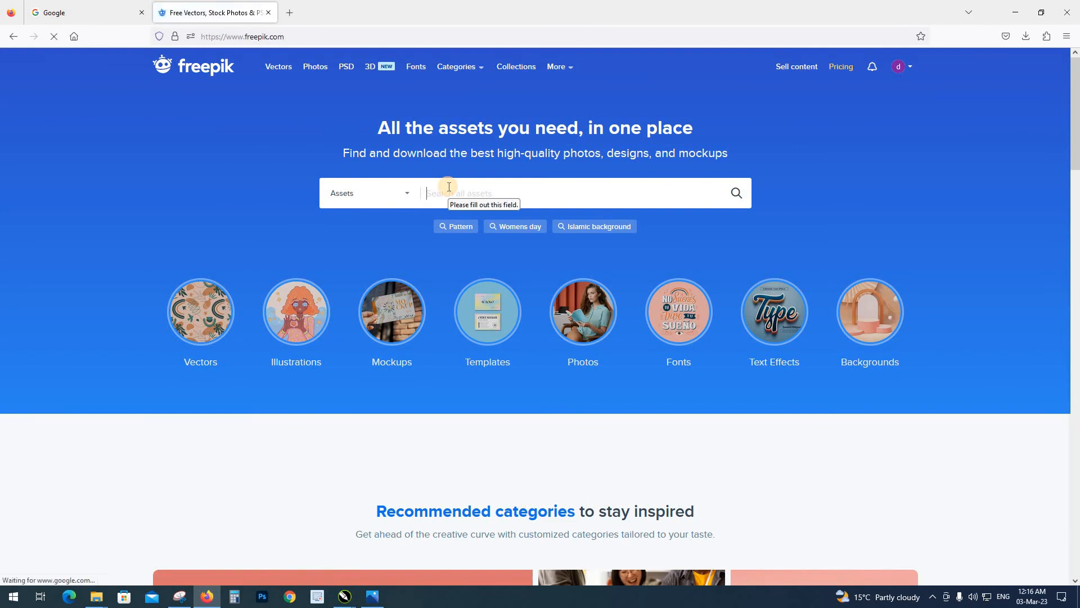
type("T-SH")
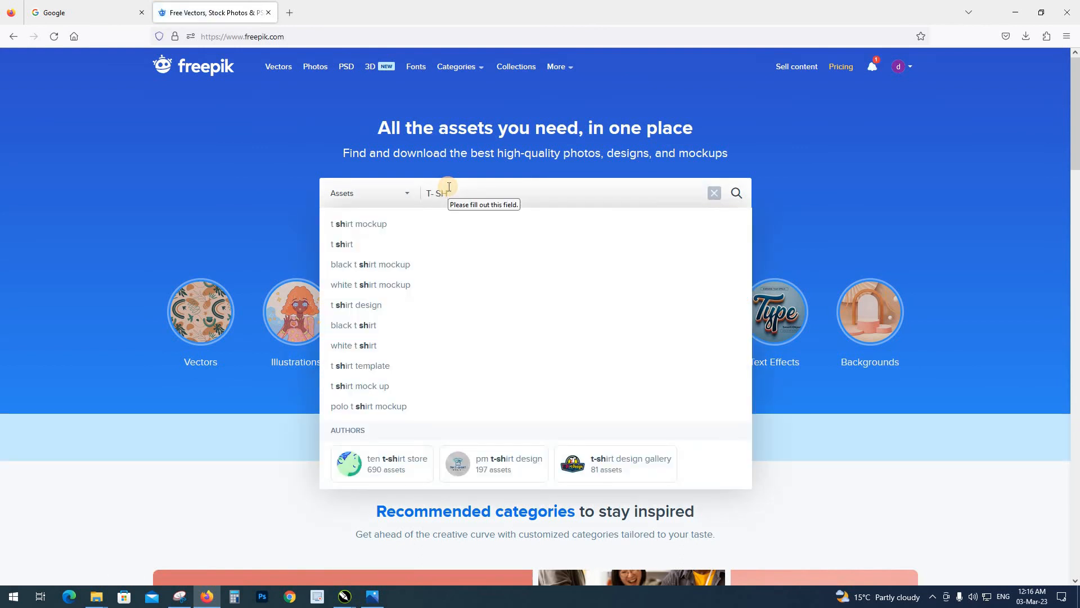
key("Down")
key("Down")
key("Down")
key("Down")
key("Down")
key("Down")
key("Down")
key("Down")
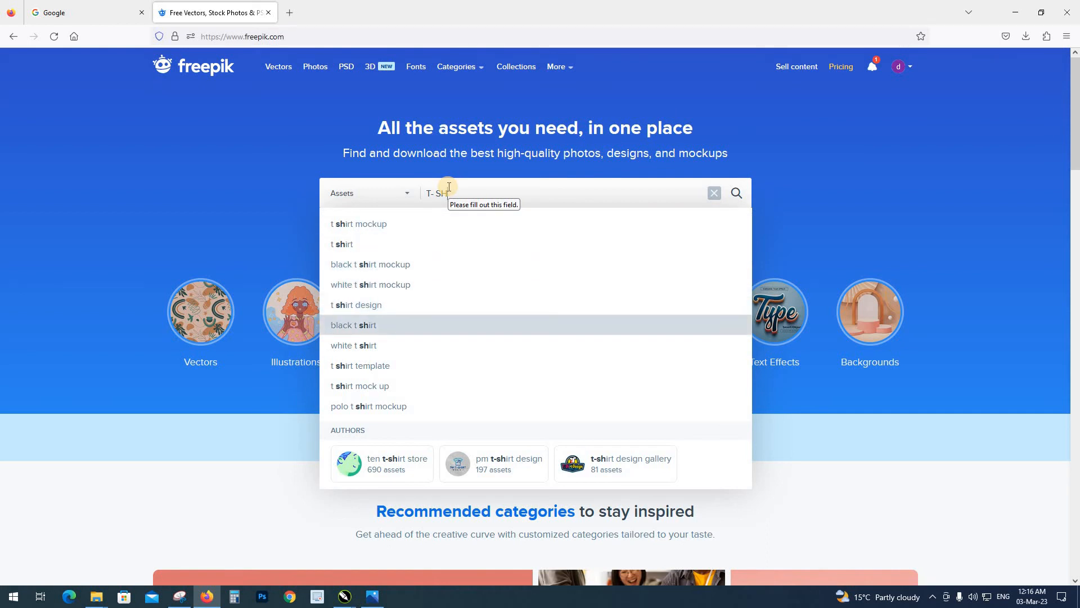
key("Return")
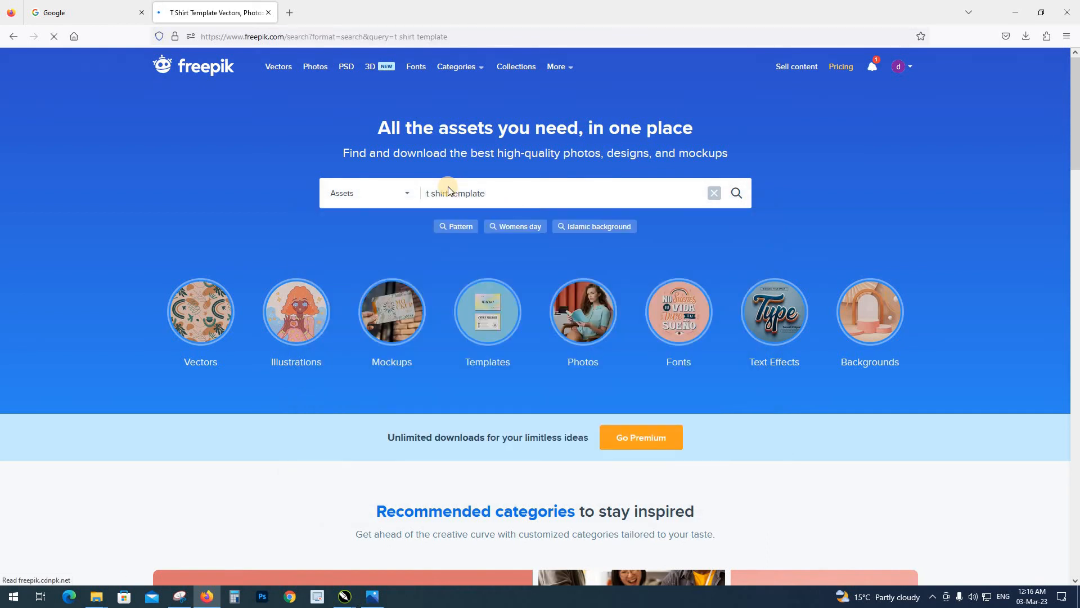
scroll(411, 302, "down", 10)
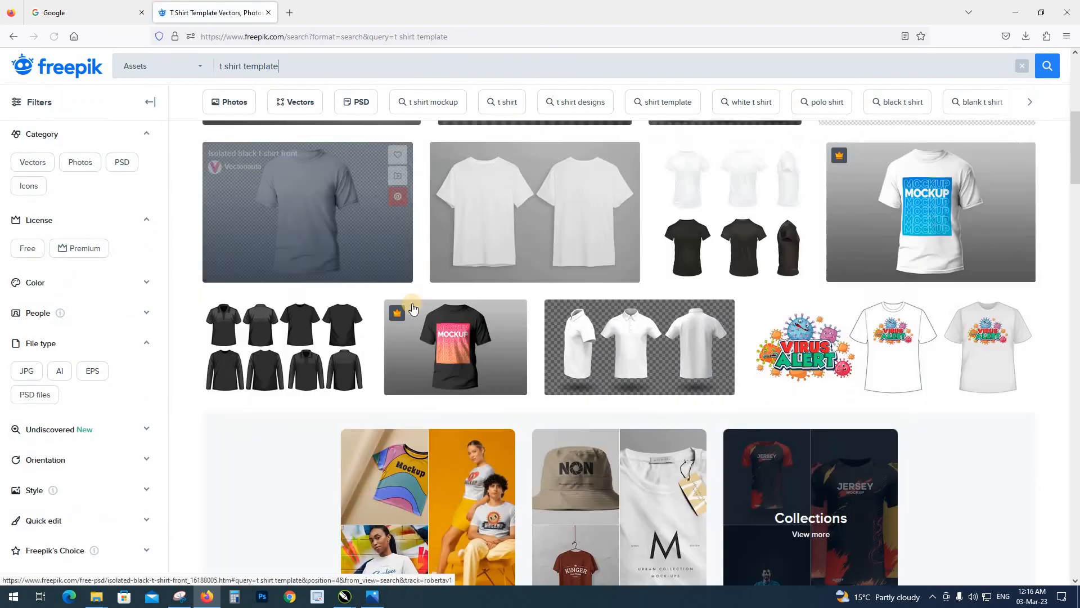
scroll(423, 329, "down", 10)
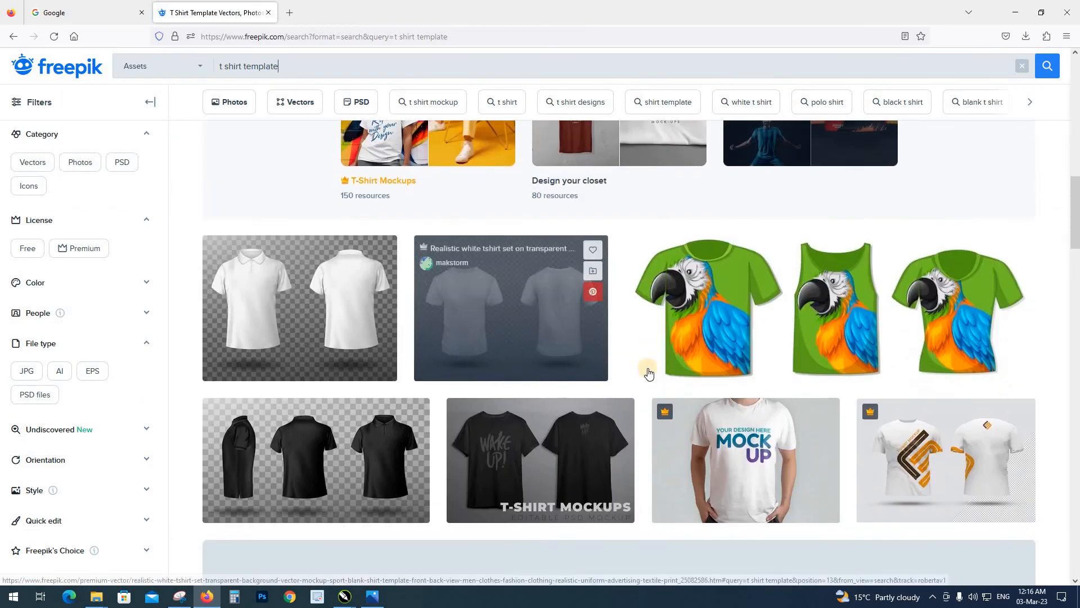
scroll(576, 349, "down", 15)
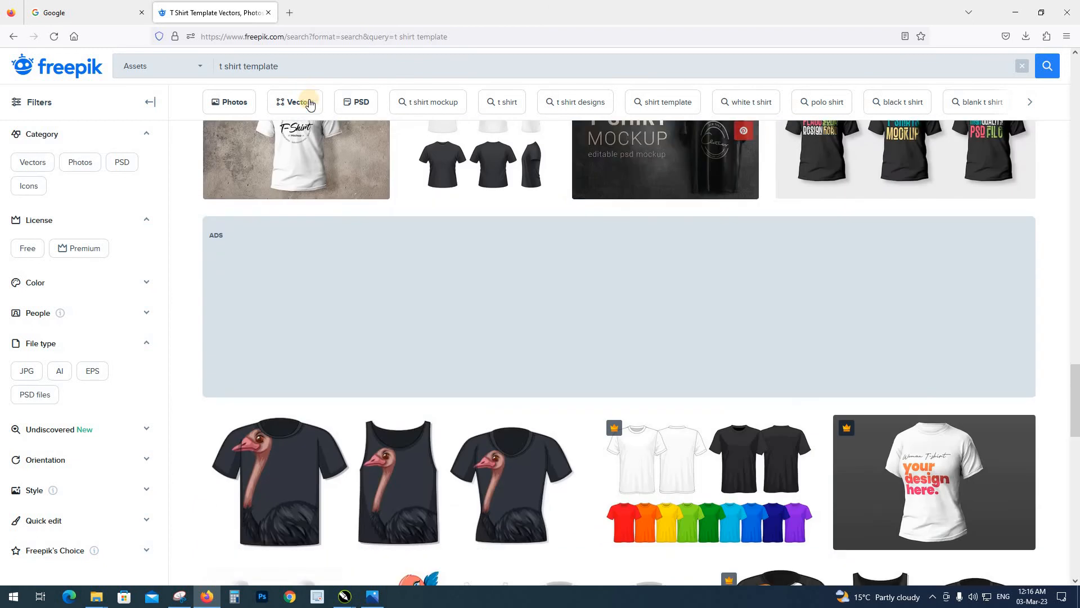
Search for "soccer jersey design" instead and restrict the results to the Free license
left_click_drag(315, 68, 51, 72)
type("soc")
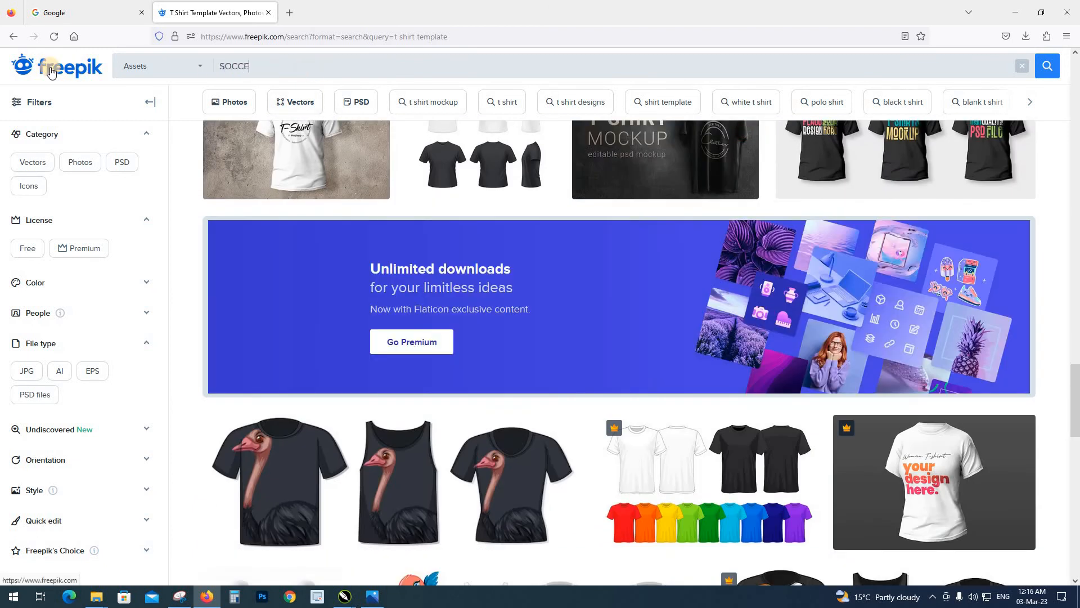
type("CER J")
key("Down")
key("Down")
key("Down")
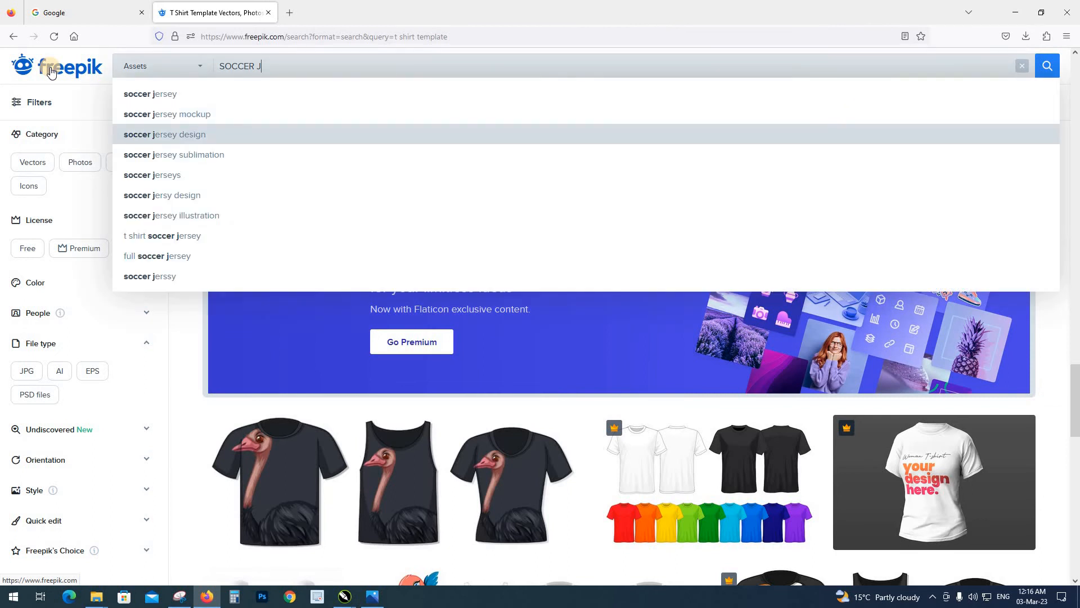
key("Return")
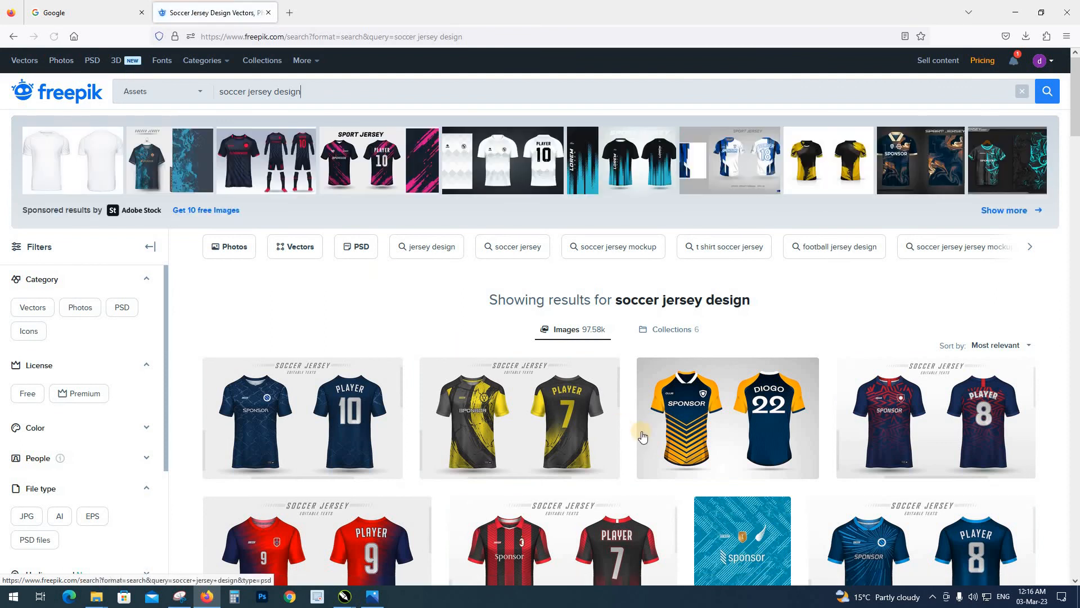
scroll(550, 371, "down", 3)
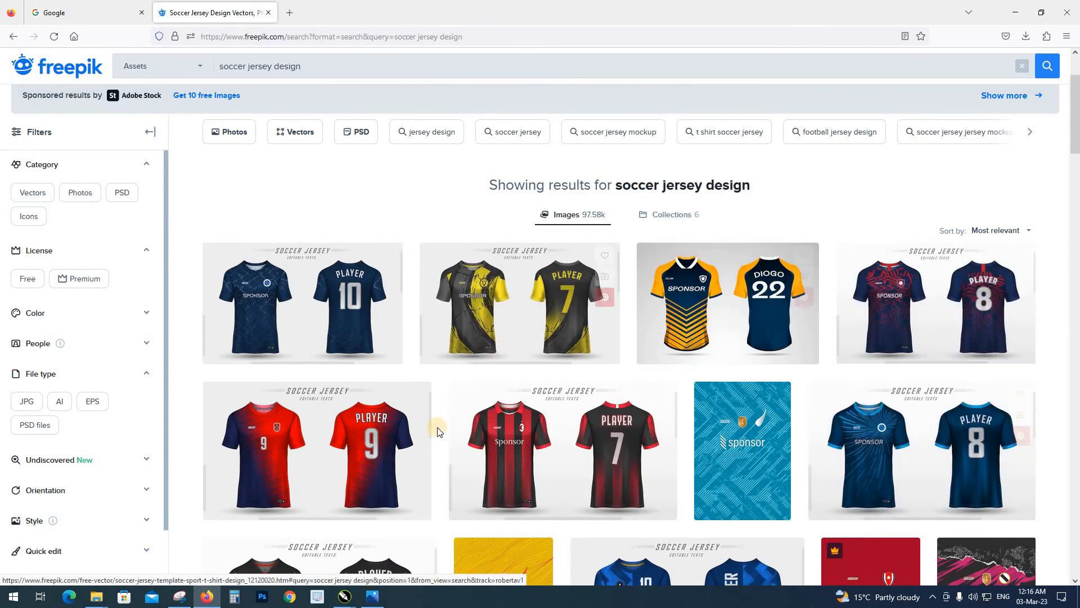
scroll(439, 430, "down", 2)
left_click(26, 249)
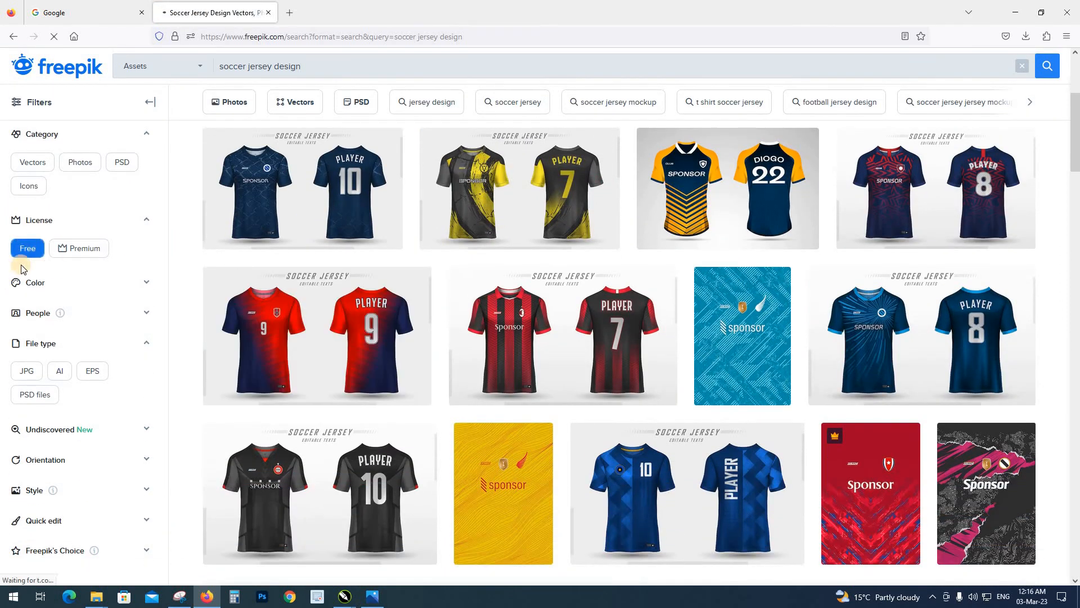
Download the free blue soccer jersey template with PLAYER 10 on the back and open the downloaded ZIP archive
scroll(543, 326, "down", 6)
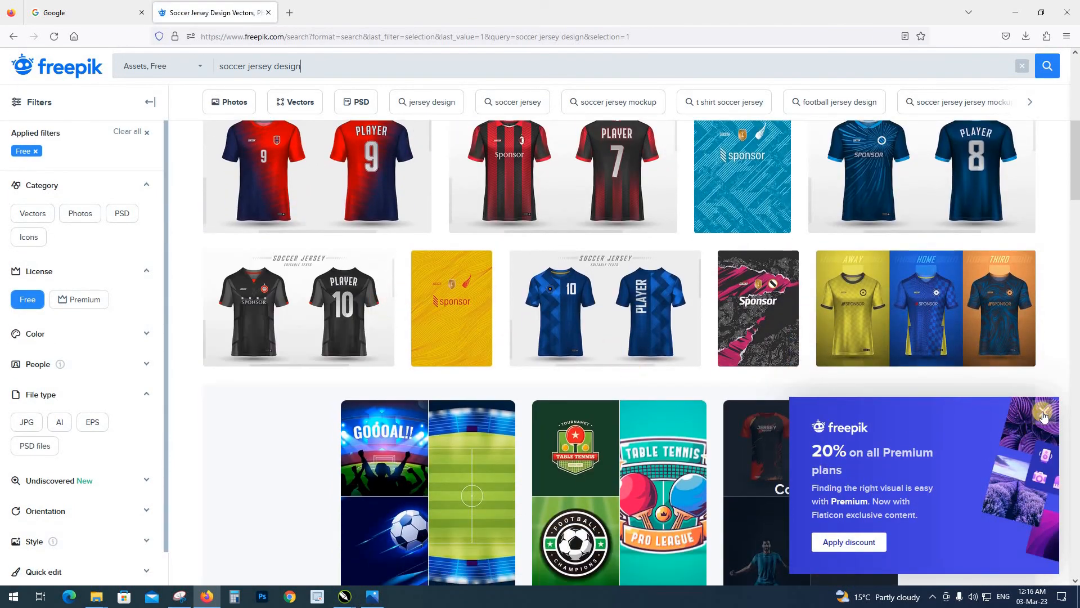
scroll(644, 341, "down", 2)
scroll(562, 337, "down", 4)
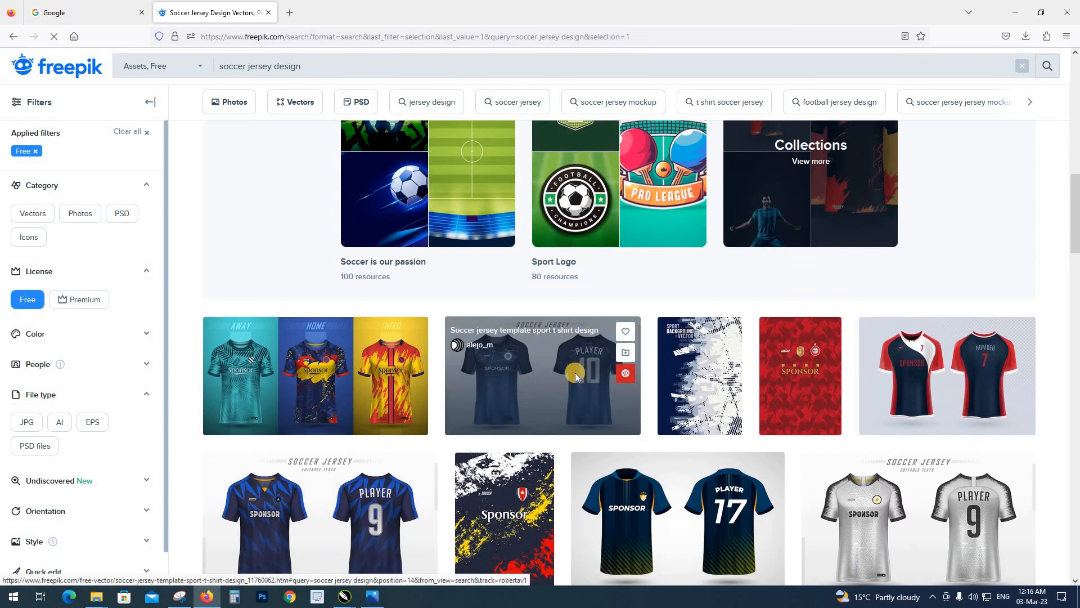
left_click(574, 373)
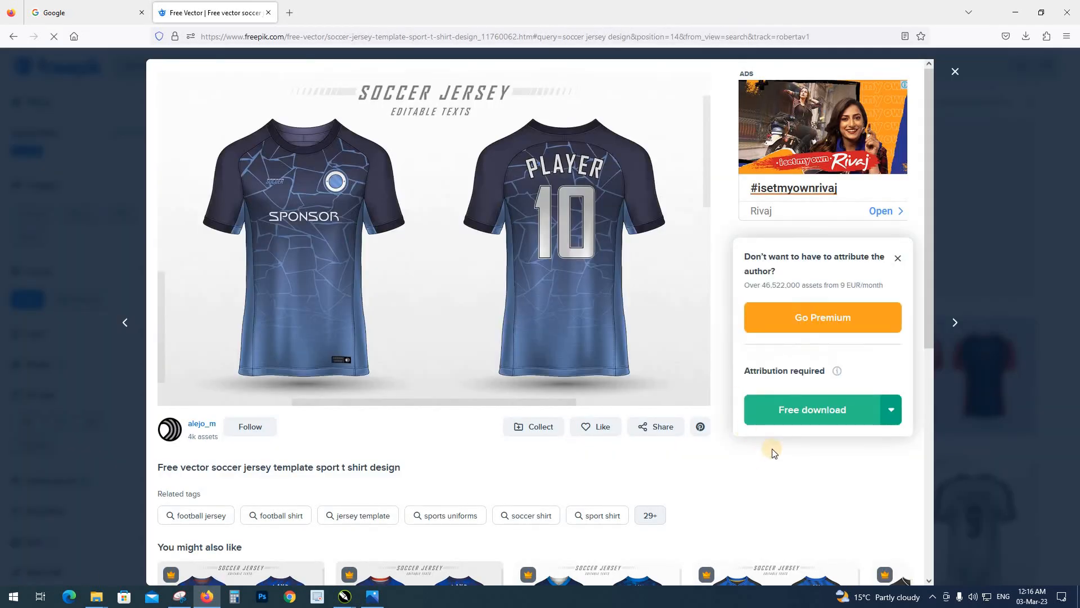
left_click(795, 410)
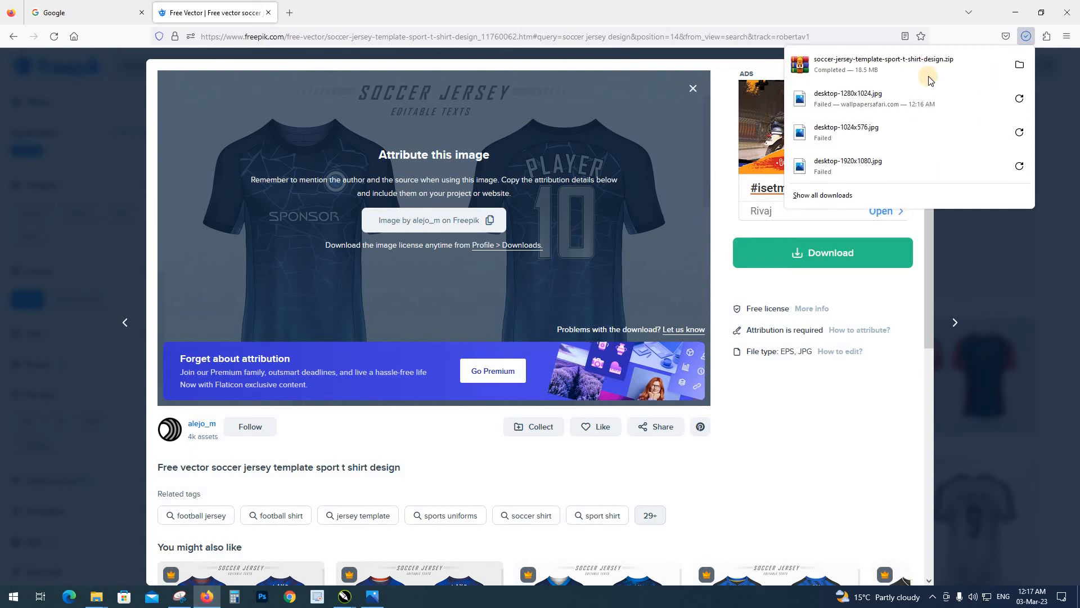
left_click(838, 74)
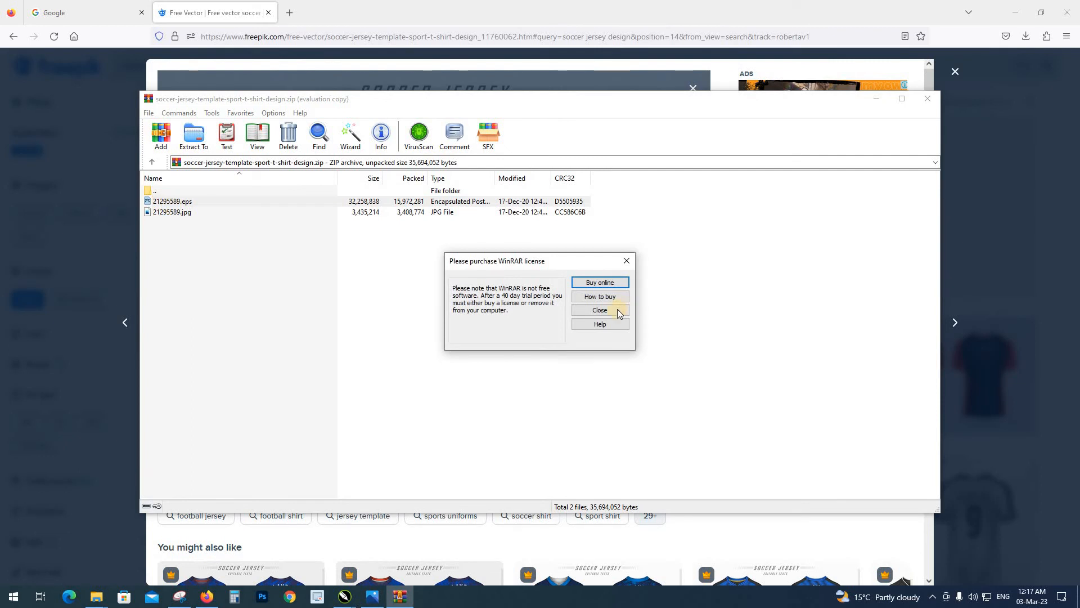
Dismiss the license reminder, check the EPS file inside the ZIP archive and close the archive window
left_click(613, 311)
left_click(168, 203)
right_click(169, 202)
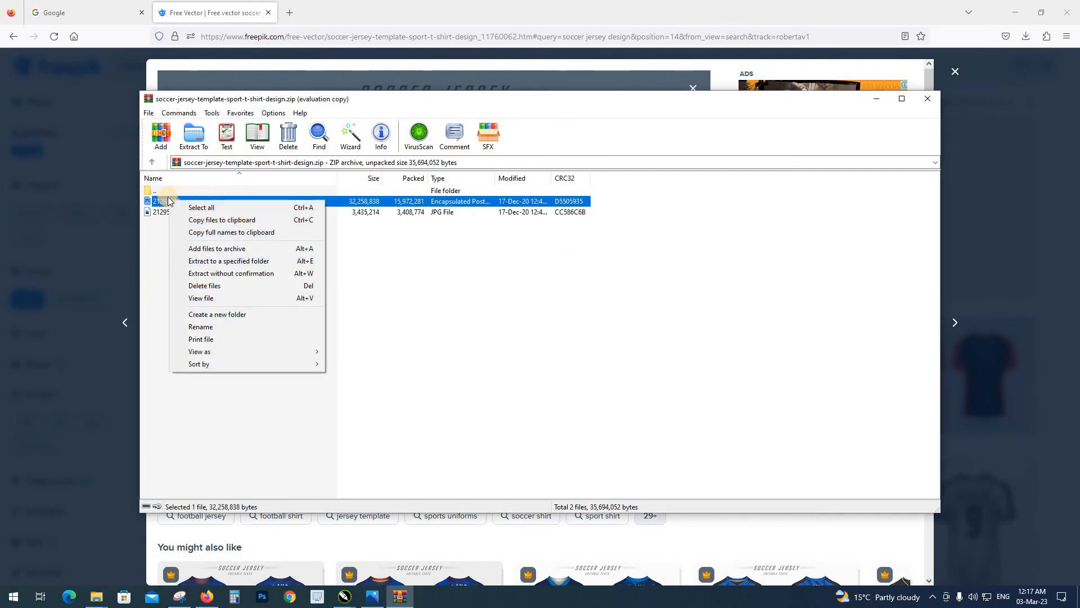
left_click(168, 203)
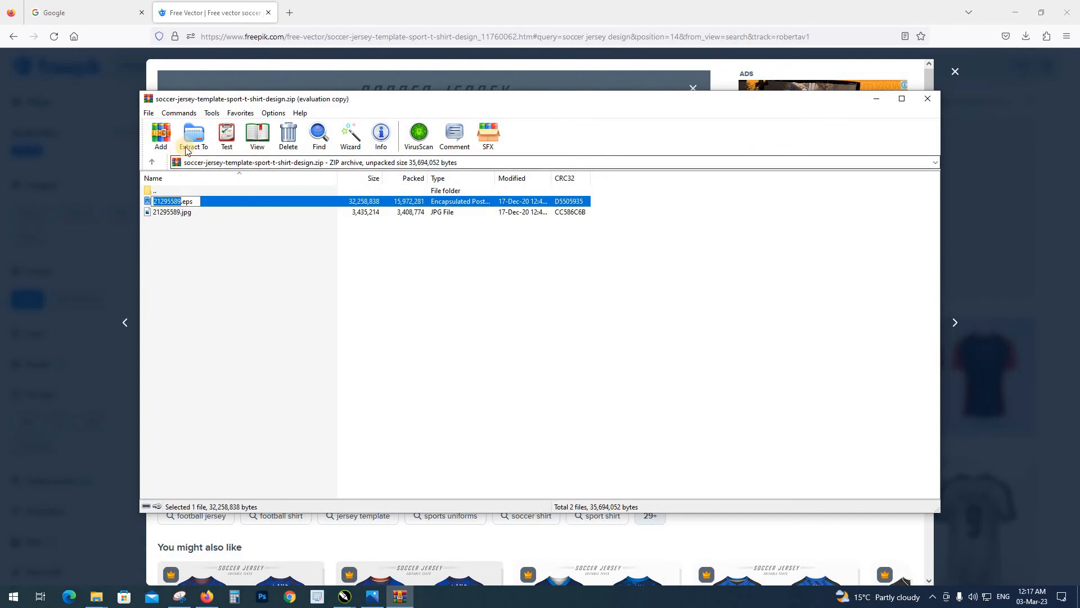
left_click(927, 99)
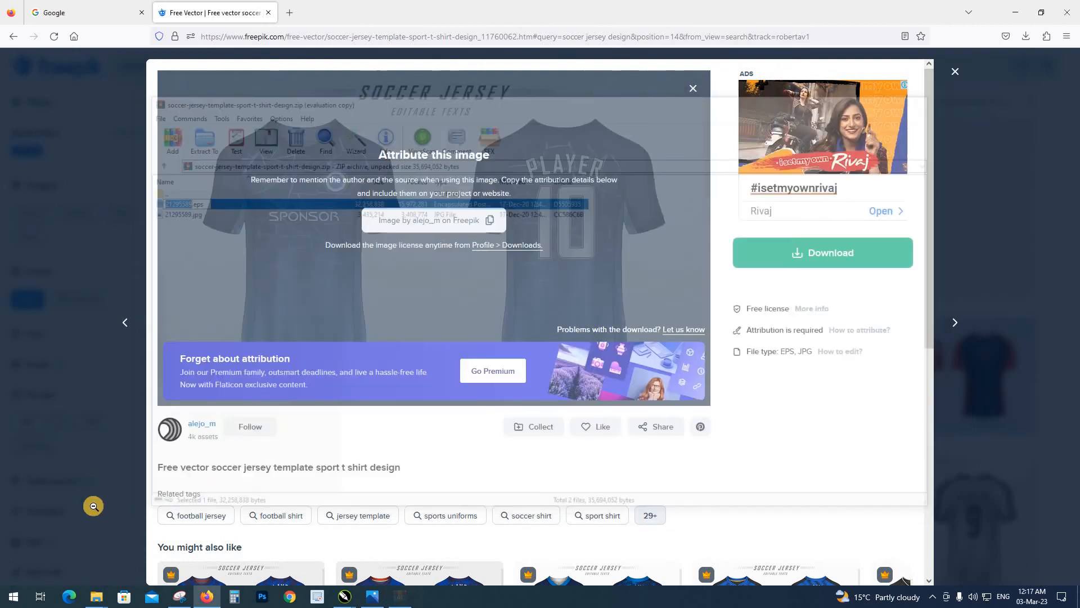
Extract the soccer-jersey-template-sport-t-shirt-design archive in the Downloads folder into its own folder
left_click(98, 598)
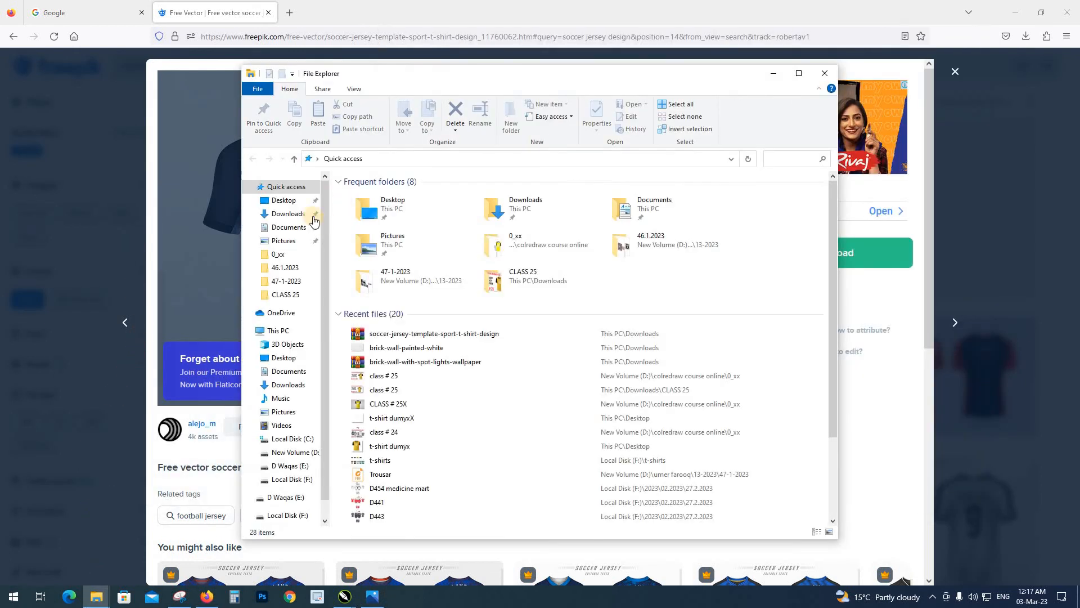
left_click(288, 214)
left_click(382, 236)
right_click(358, 219)
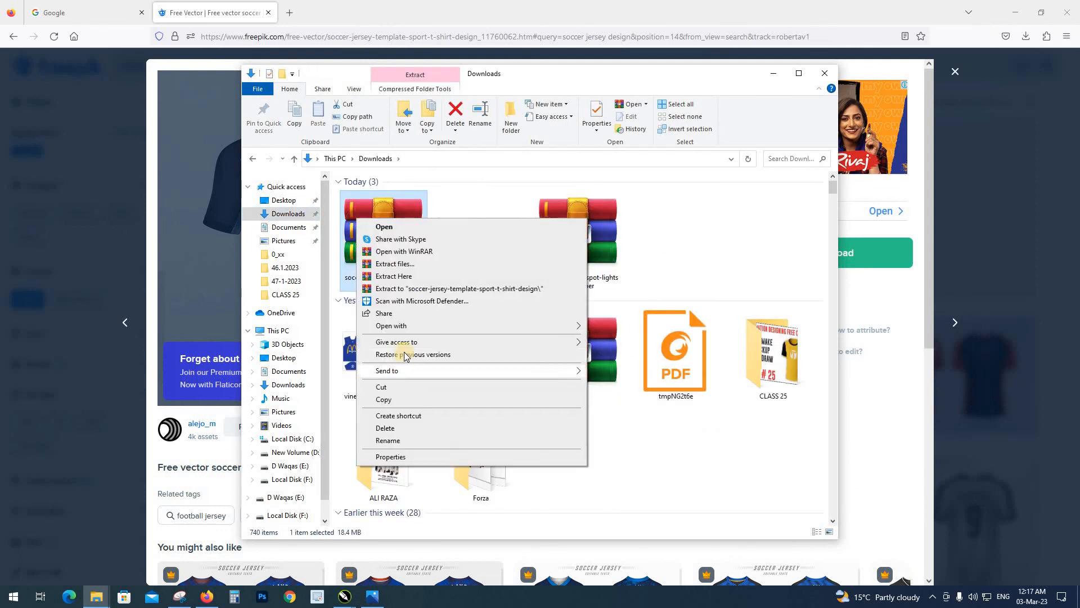
left_click(410, 289)
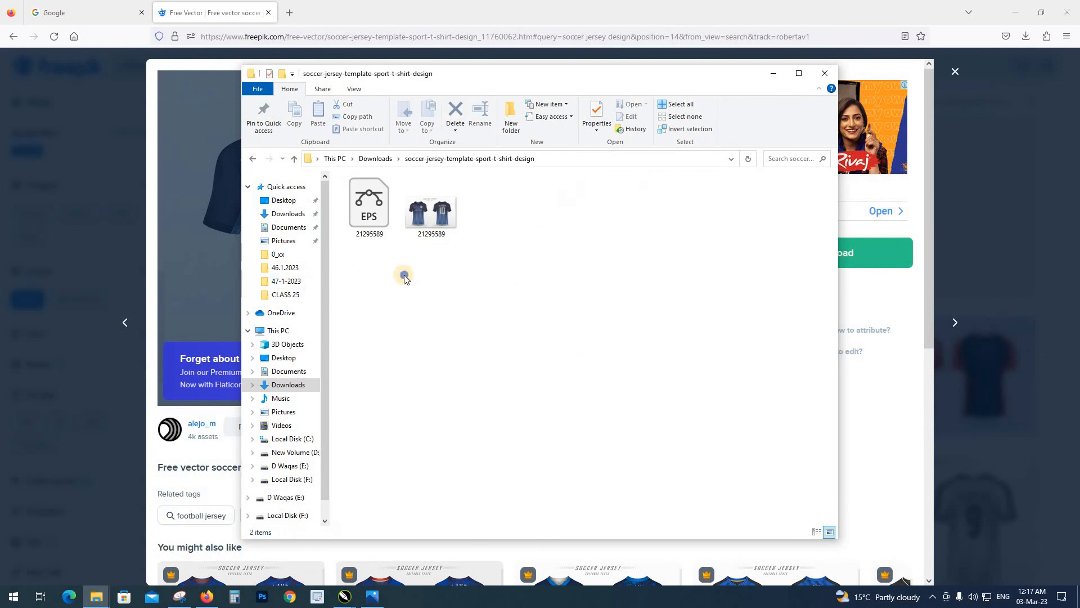
Enlarge the thumbnails in the extracted folder and open the 21295589 EPS file in Illustrator
right_click(405, 275)
mouse_move(428, 284)
left_click(555, 282)
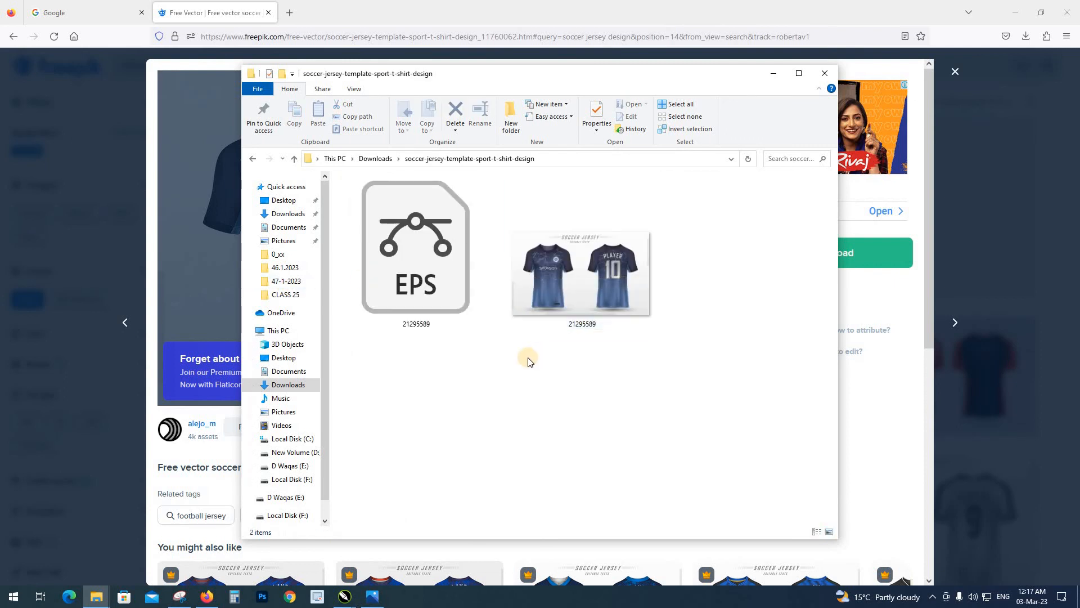
right_click(440, 291)
left_click(461, 294)
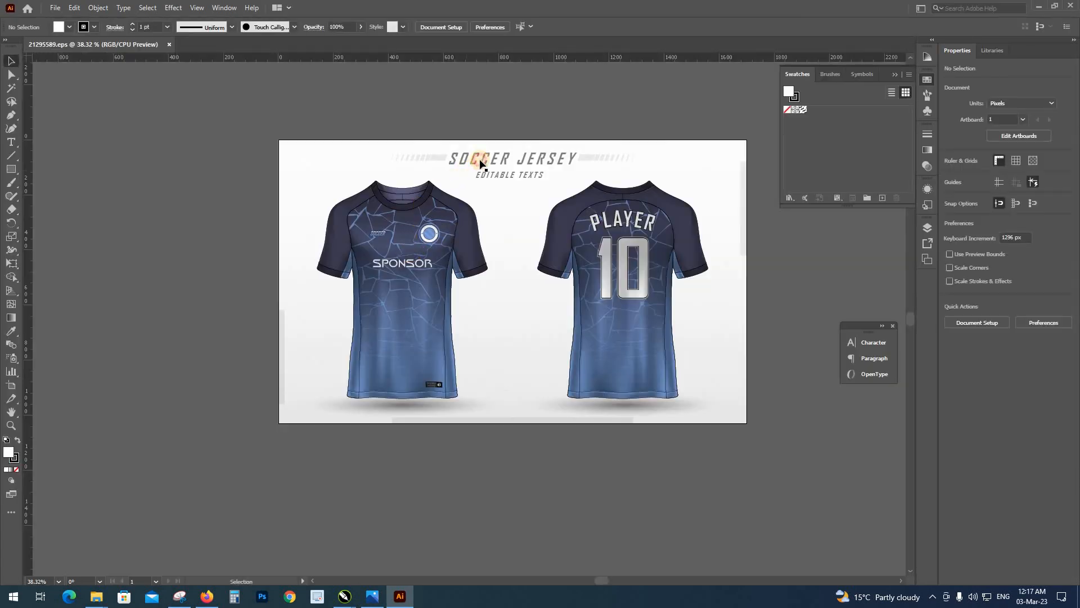
Check how the jersey artwork is grouped and delete the heading together with the back-view jersey
left_click(480, 161)
left_click(596, 286)
left_click(596, 393)
left_click(590, 441)
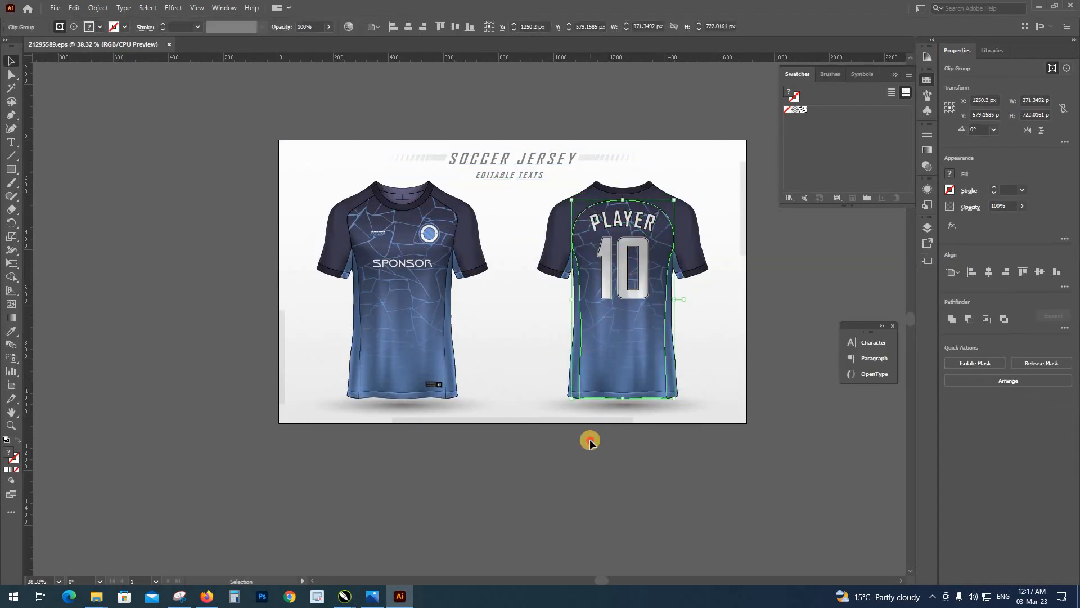
left_click(598, 391)
left_click(587, 452)
left_click(444, 230)
left_click(536, 104)
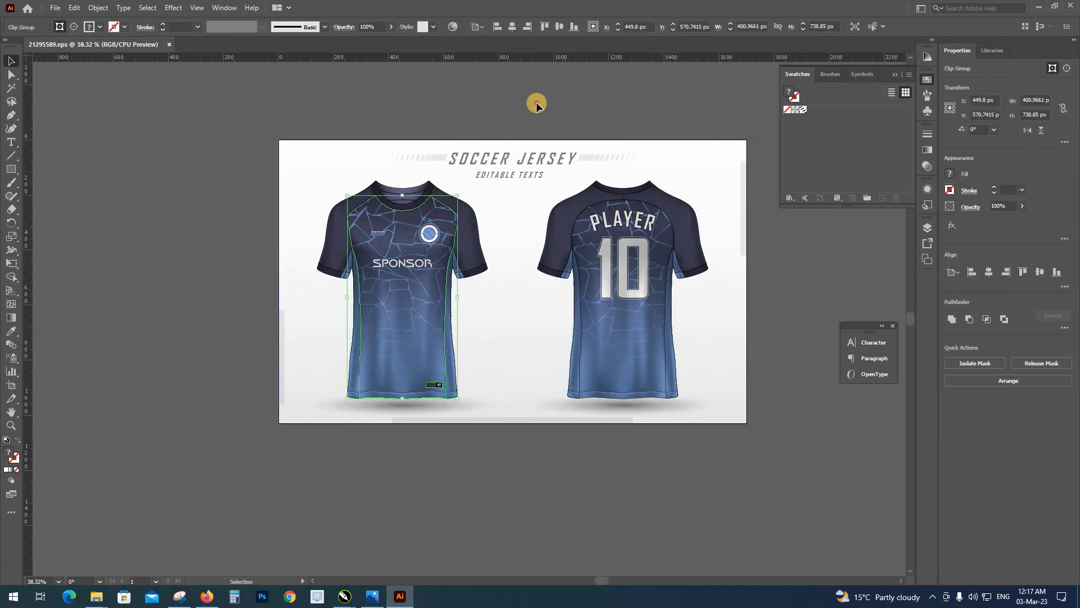
left_click_drag(537, 104, 704, 439)
key("Delete")
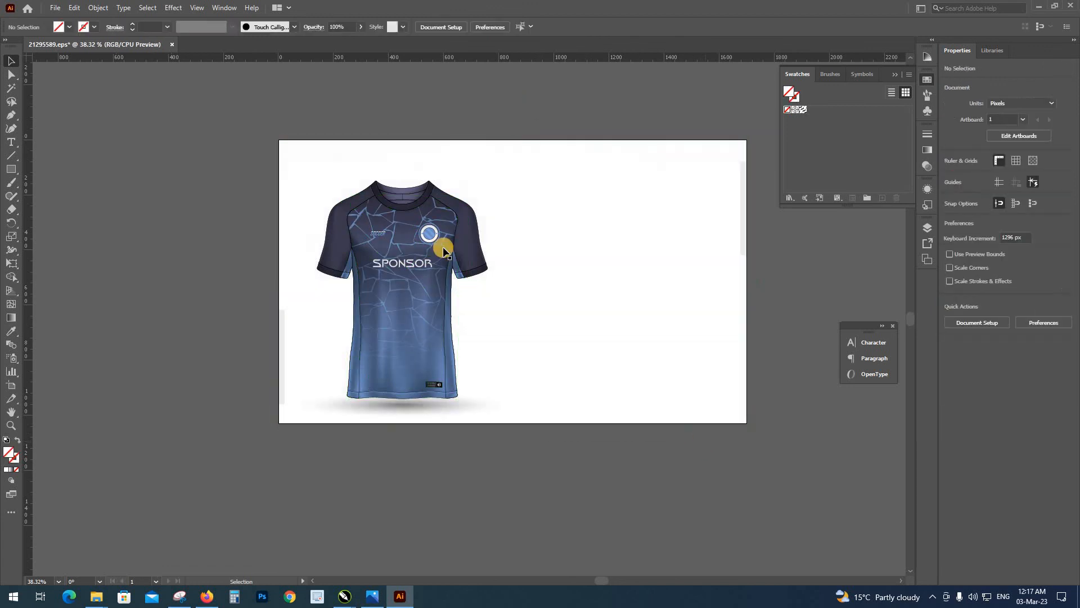
Move the patterned front panel off the artboard and delete the rest of the front-view jersey
left_click(420, 288)
right_click(419, 283)
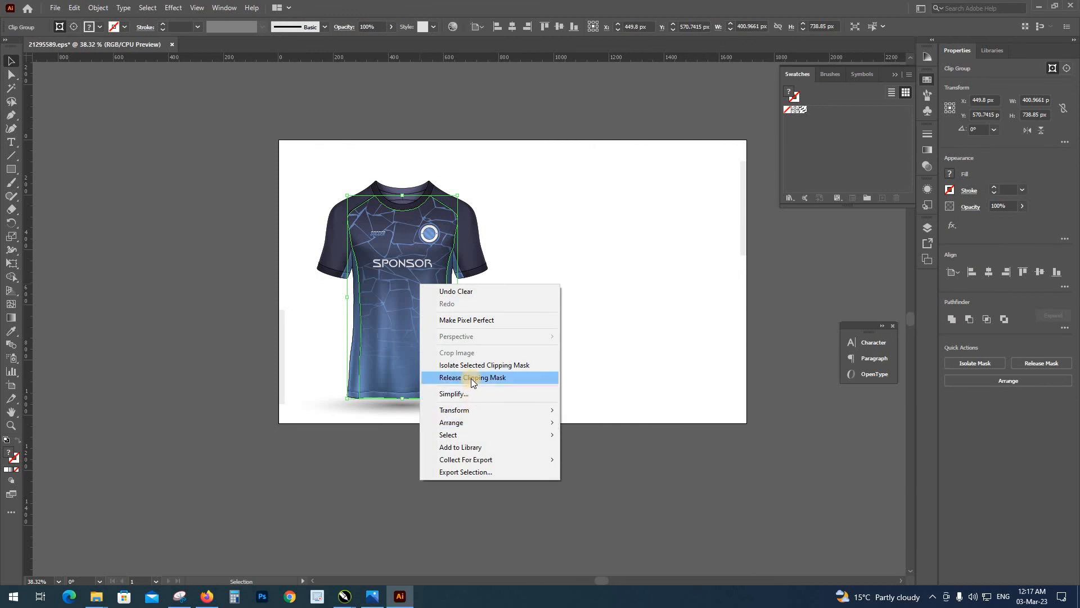
left_click(447, 377)
left_click_drag(398, 390, 201, 333)
left_click(290, 131)
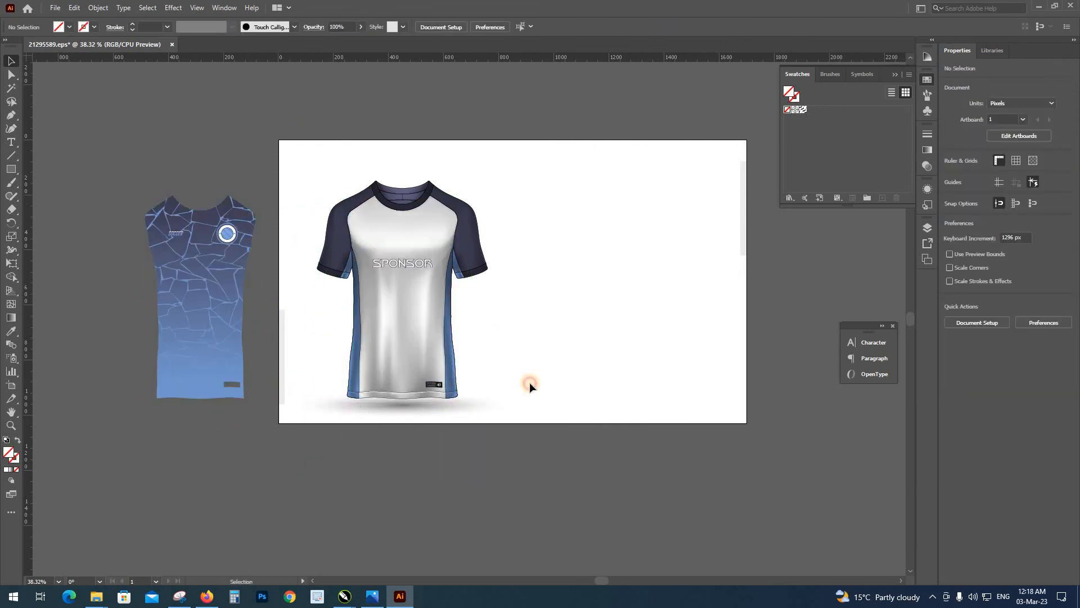
left_click_drag(529, 382, 565, 439)
key("Delete")
Move the patterned panel back onto the artboard and release its clipping mask
left_click_drag(217, 305, 439, 317)
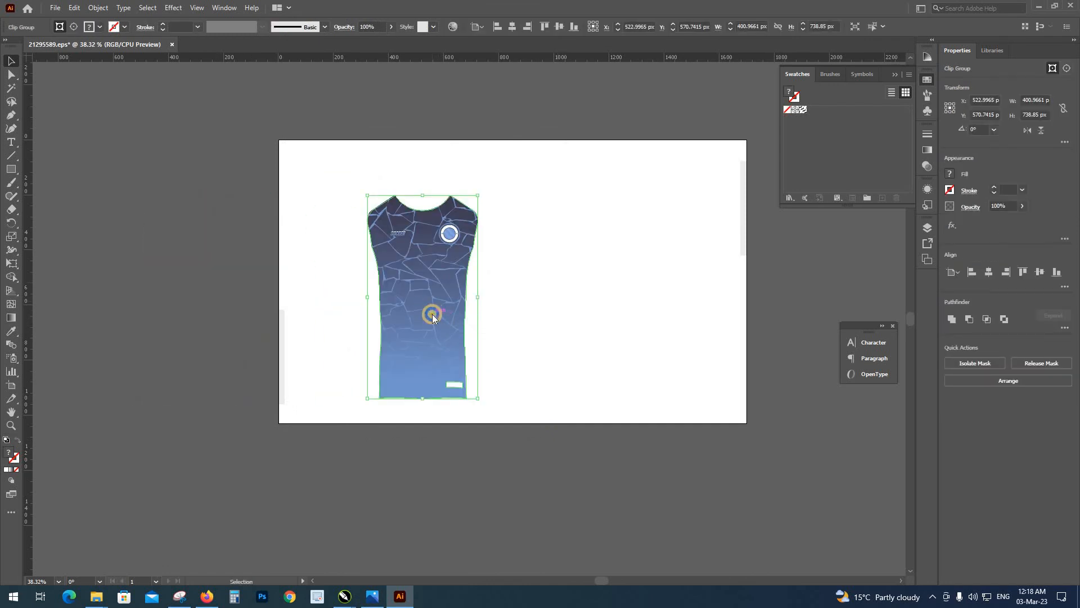
right_click(432, 318)
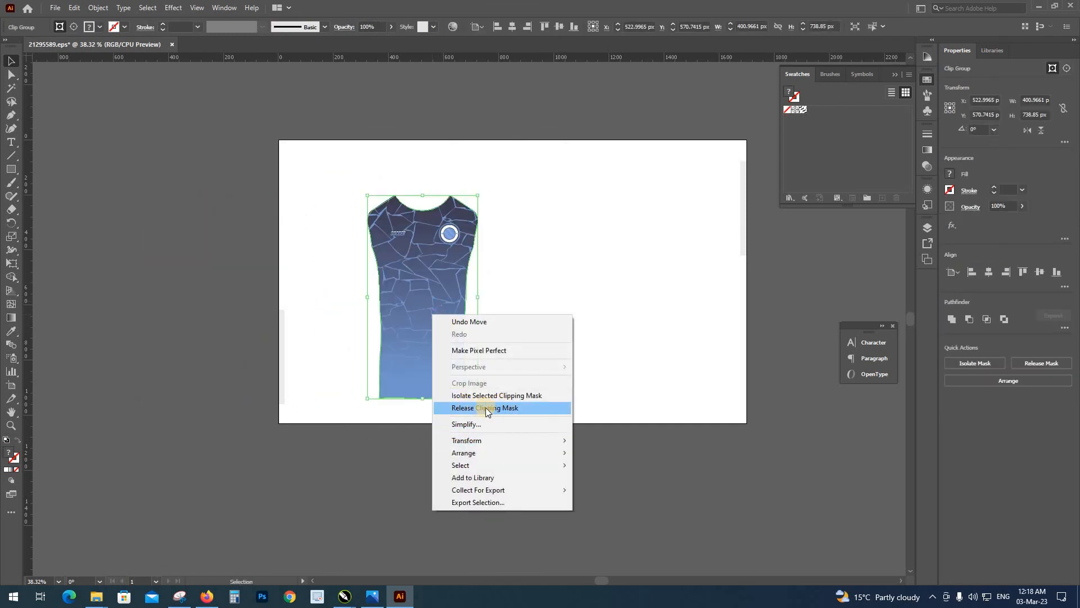
left_click(489, 417)
left_click(504, 434)
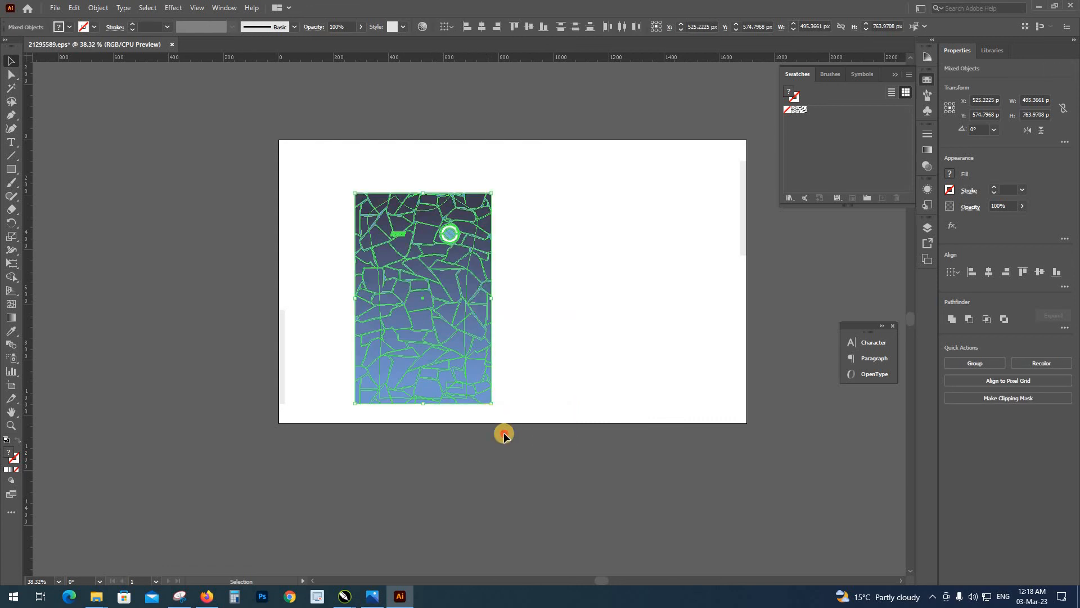
Move the rectangular crack pattern aside and delete the leftover badge, small logo and other panel remnants
left_click_drag(485, 298, 637, 299)
left_click(621, 450)
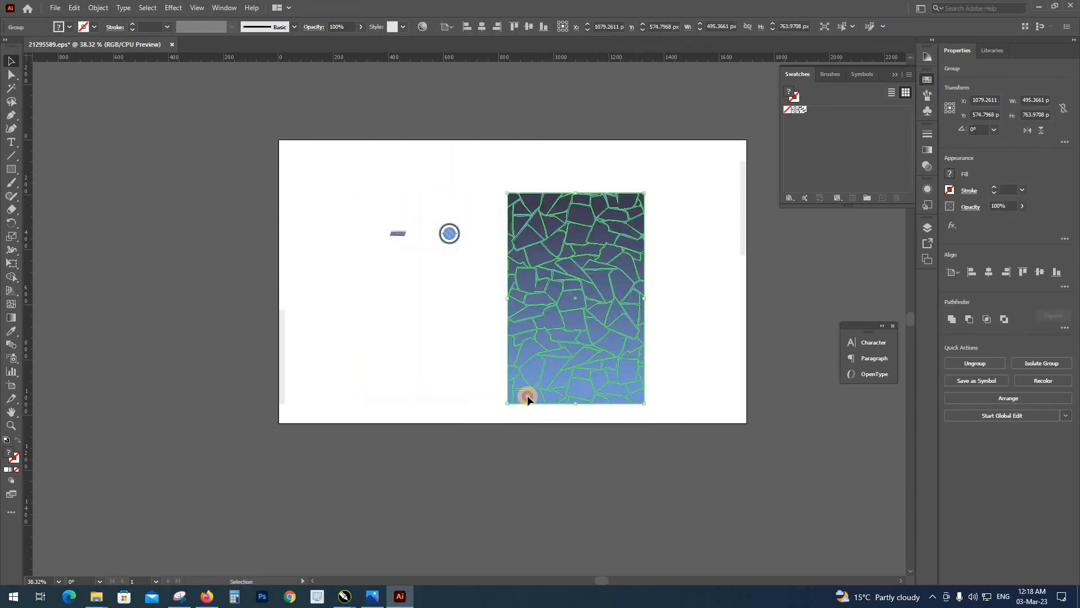
left_click_drag(336, 166, 484, 451)
key("Delete")
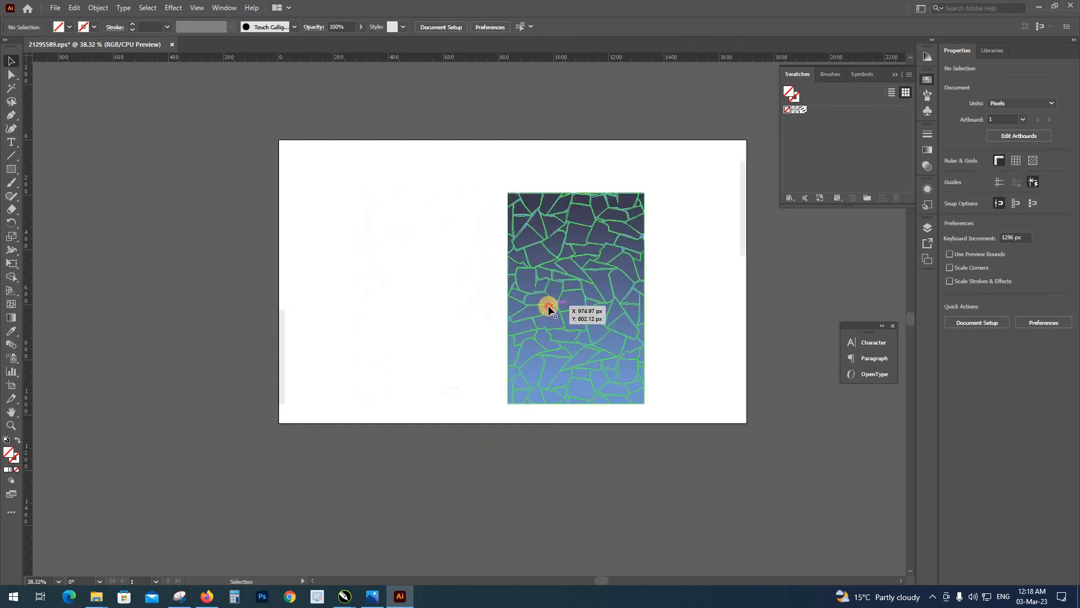
Reposition the crack pattern near the middle of the artboard and fit the artboard to the pattern's bounds
left_click_drag(548, 305, 488, 257)
left_click(515, 407)
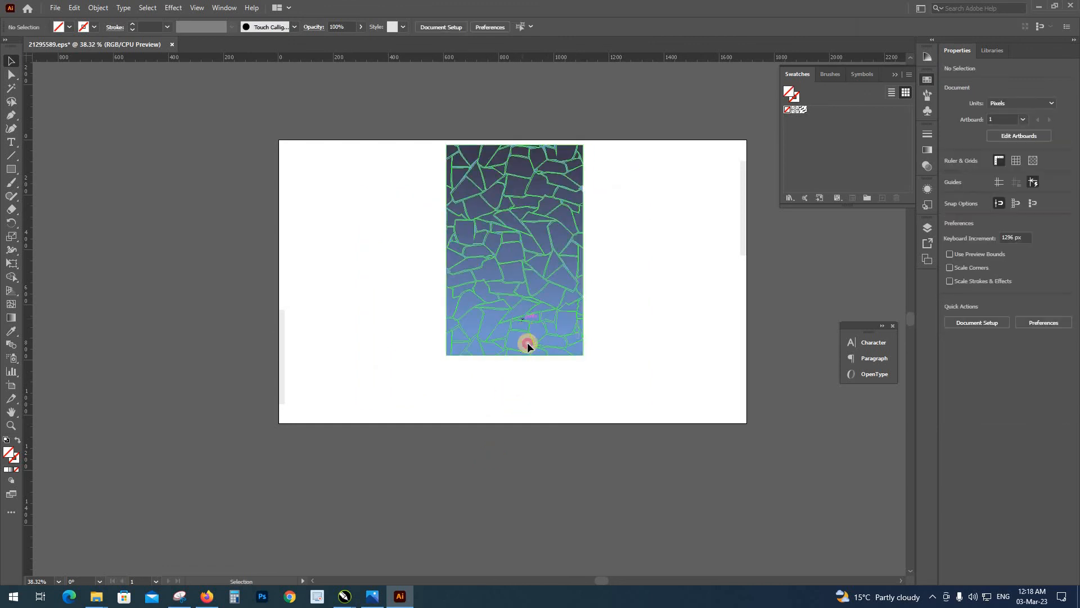
left_click_drag(528, 342, 579, 351)
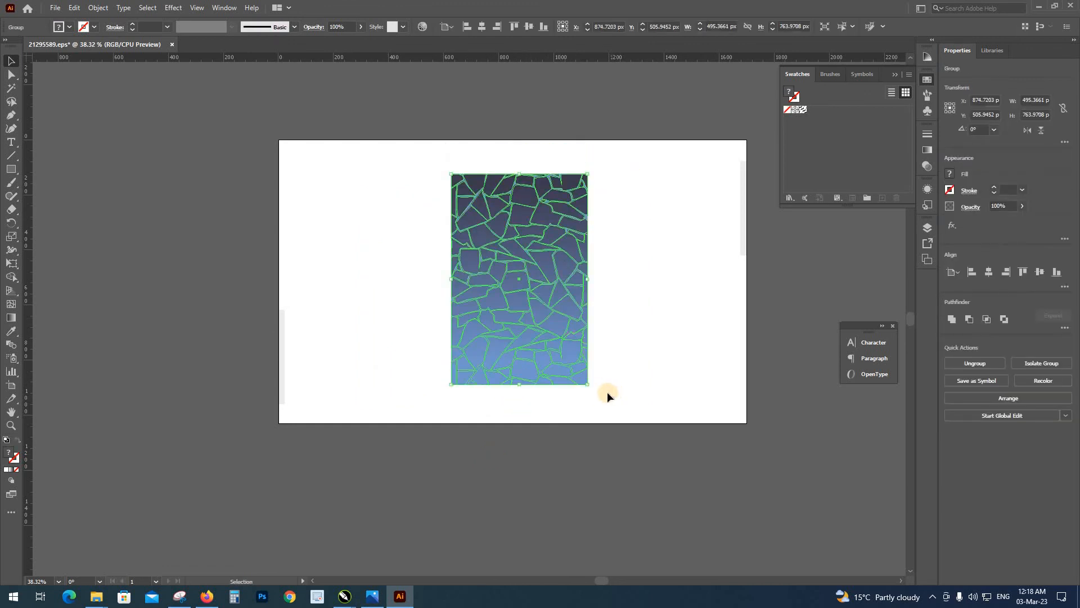
key("ctrl+alt")
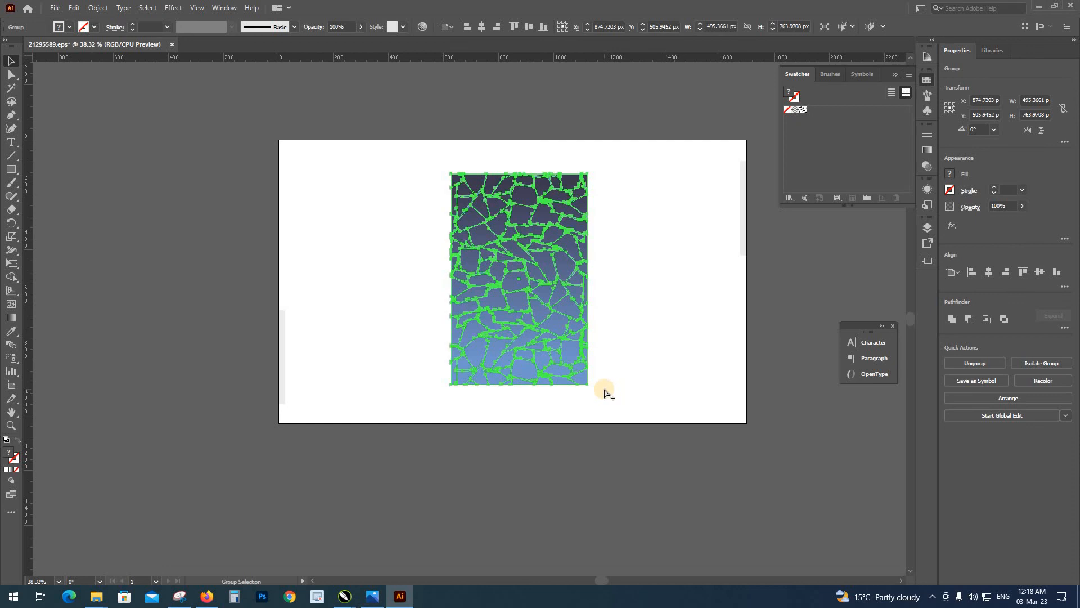
key("ctrl+alt+f")
left_click(609, 374)
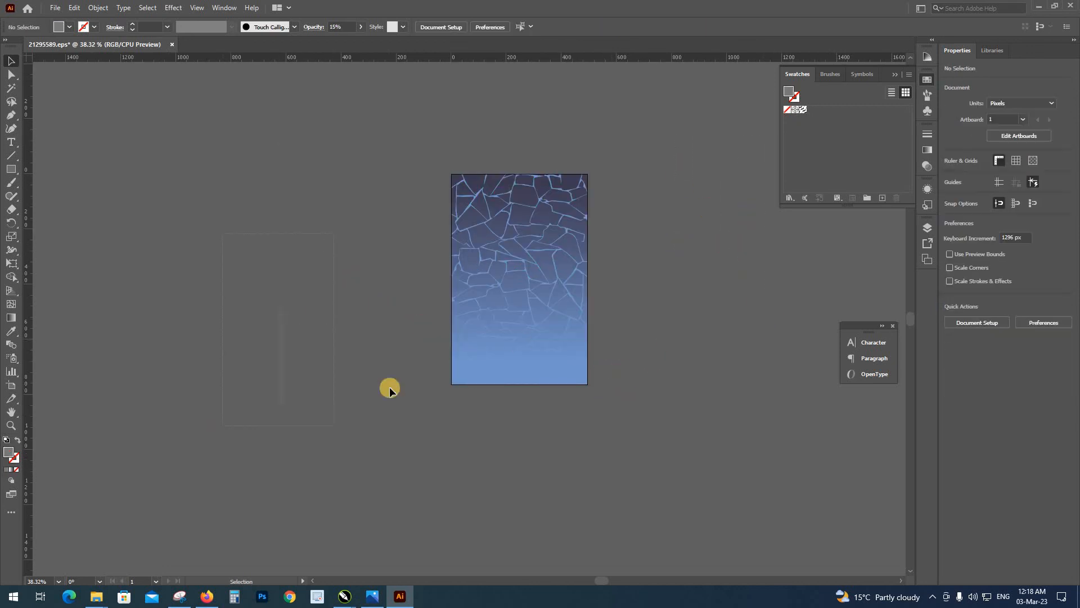
Save the crack pattern as an Adobe PDF named 21295589 in the extracted template folder, keeping the offered PDF options
left_click(493, 338)
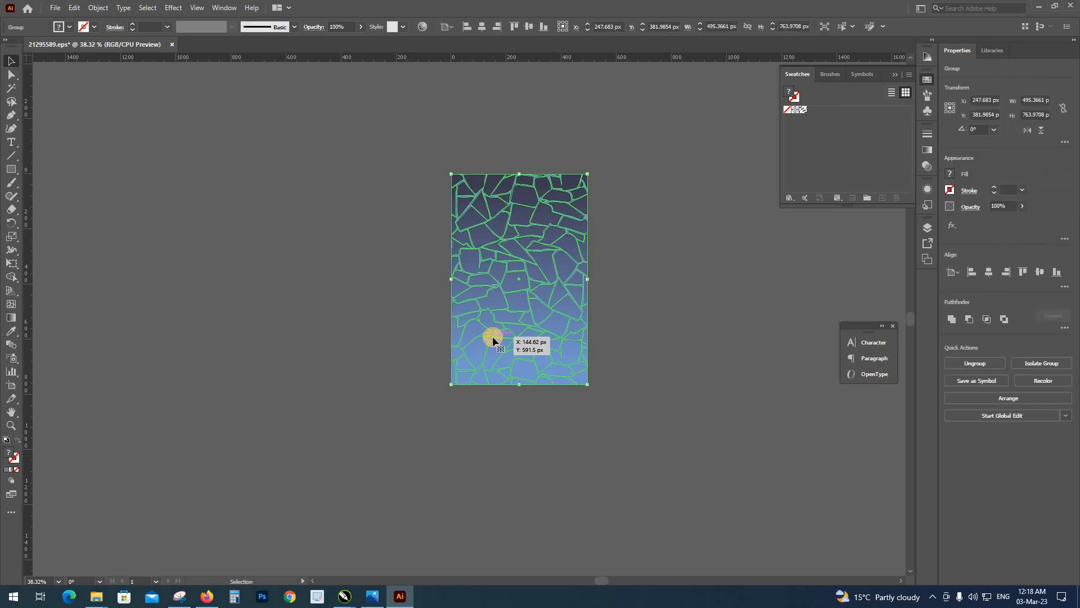
left_click(585, 412)
left_click(559, 351)
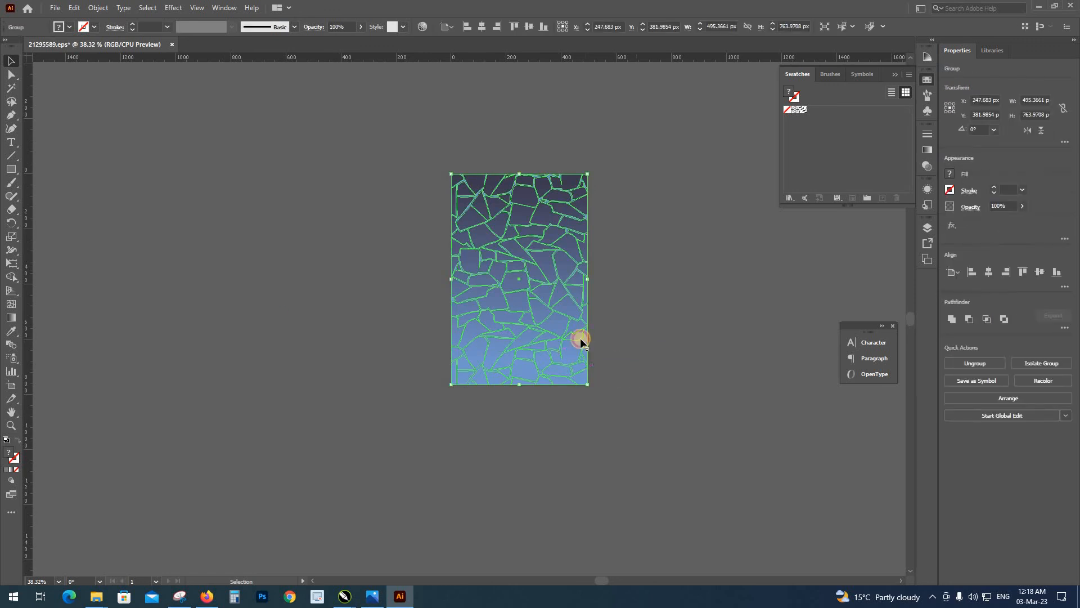
key("ctrl+shift+s")
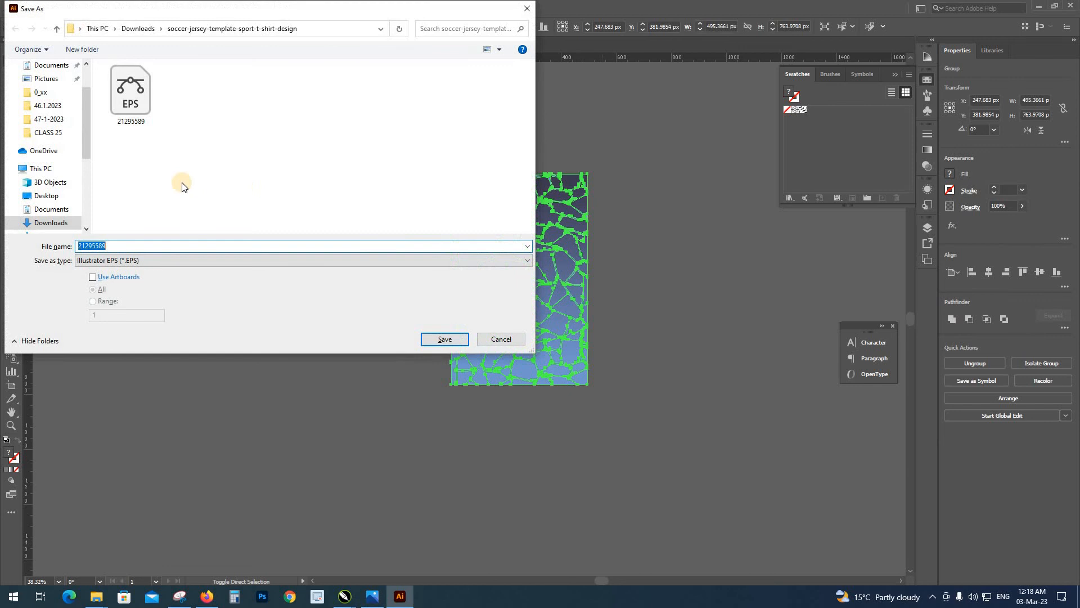
left_click(116, 260)
left_click(119, 272)
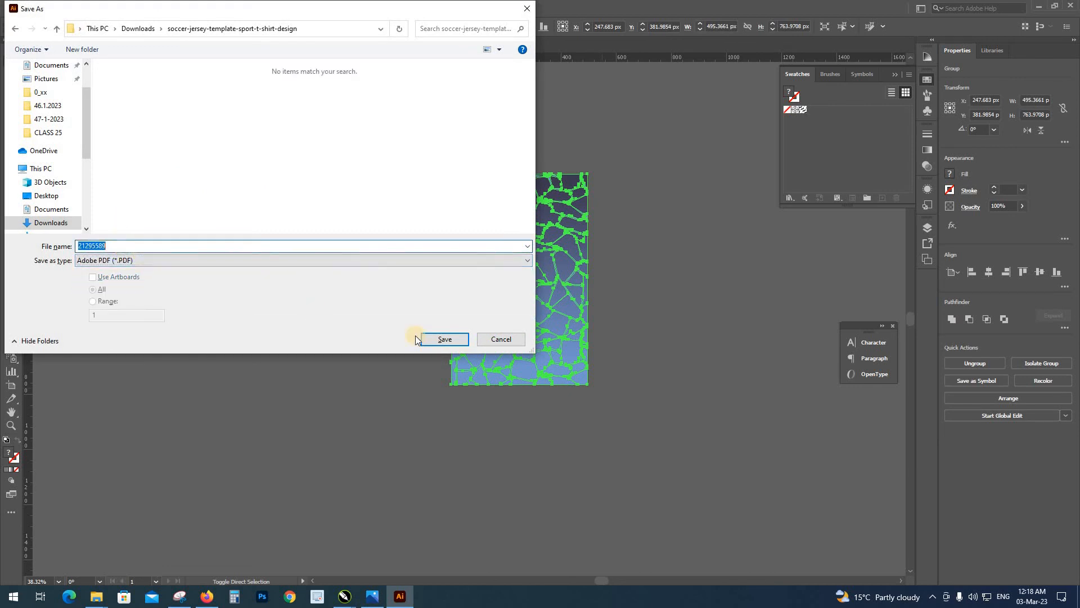
left_click(445, 339)
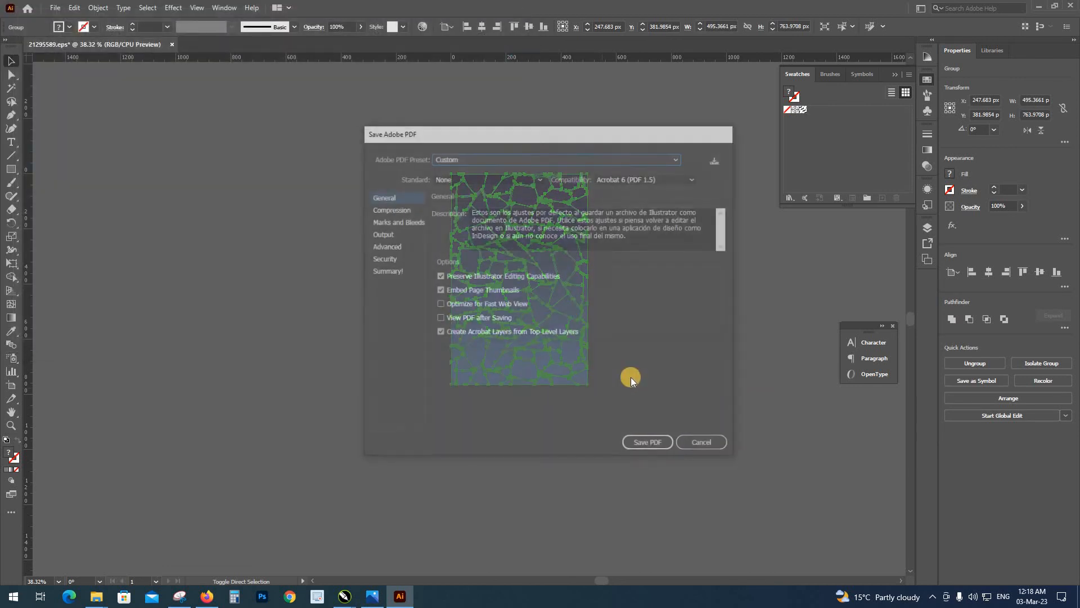
left_click(647, 444)
Bring the 21295589 PDF from the template folder into the CLASS # 25X.cdr document in CorelDRAW
mouse_move(96, 596)
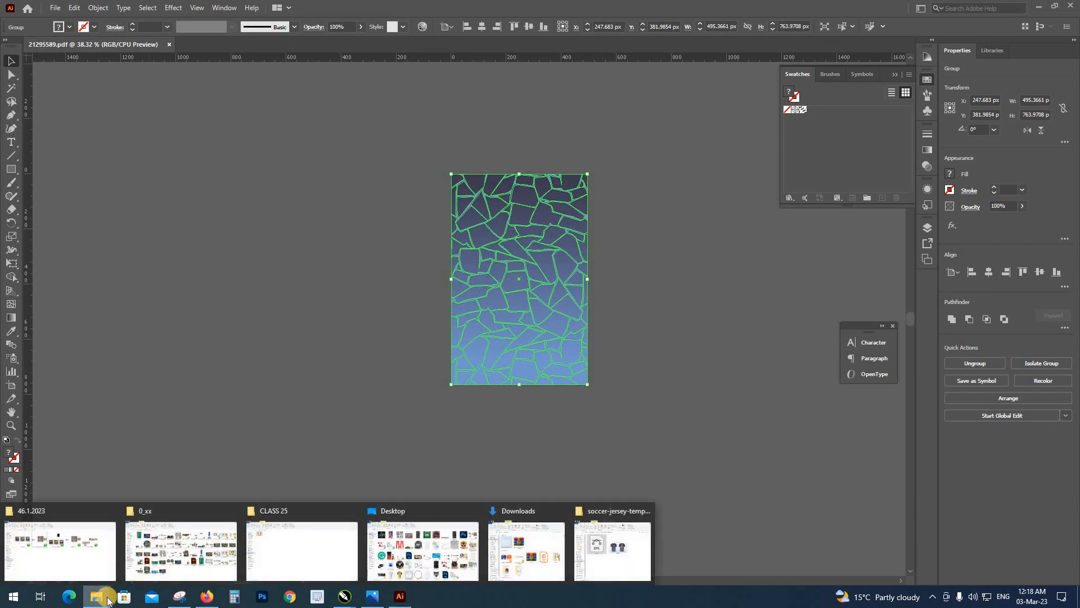
left_click(613, 549)
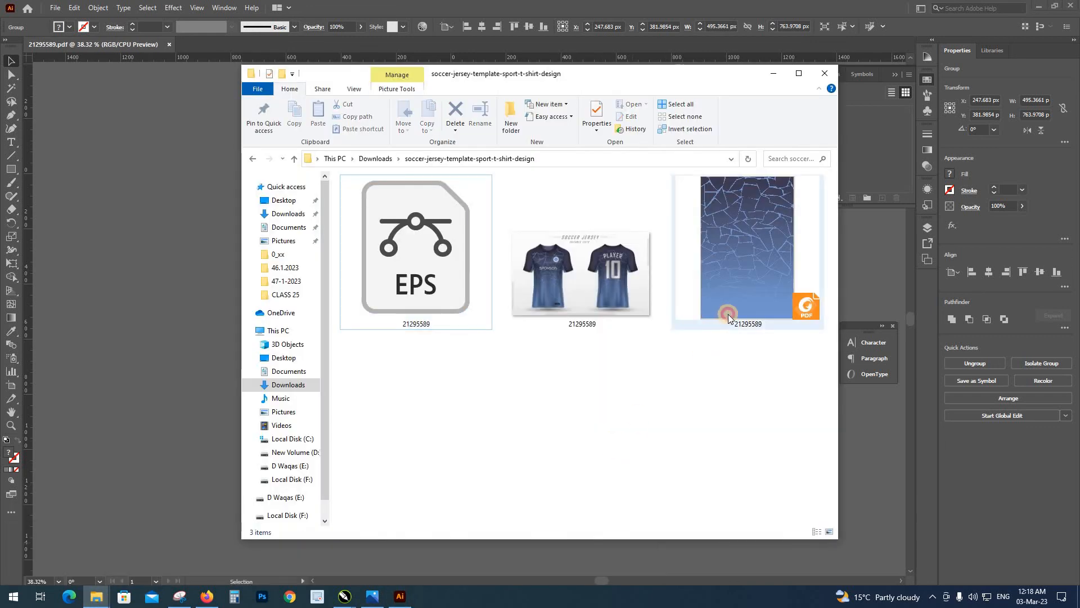
left_click(726, 315)
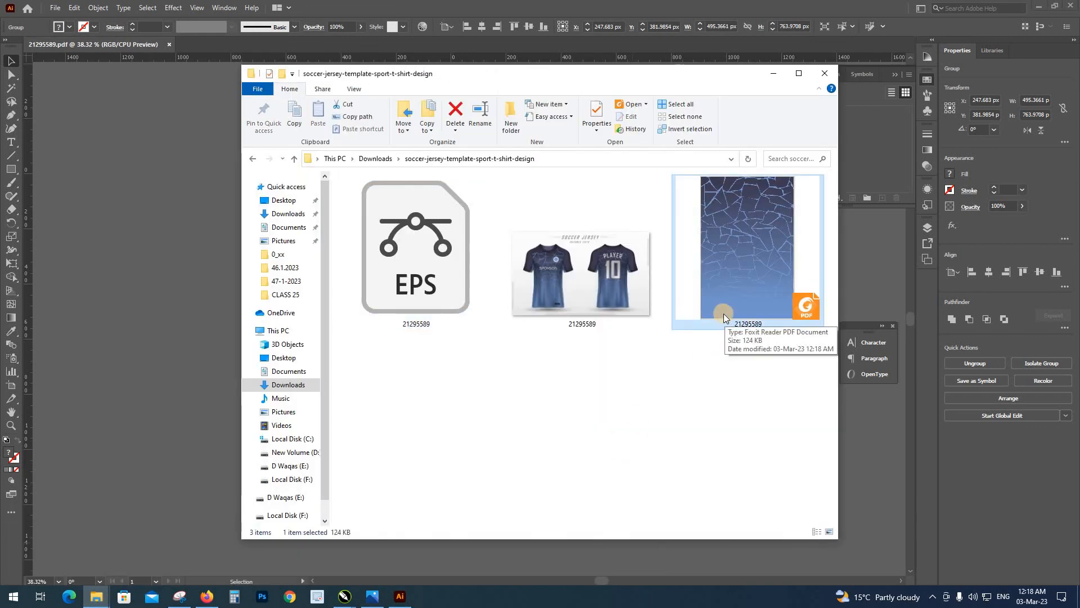
left_click(345, 595)
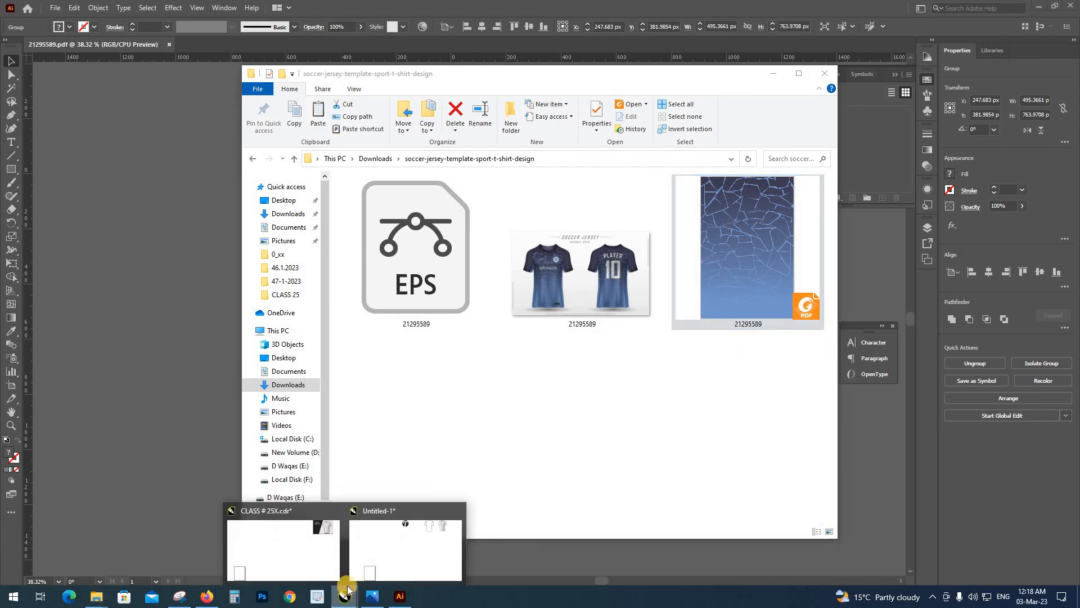
left_click_drag(379, 545, 427, 442)
left_click(573, 347)
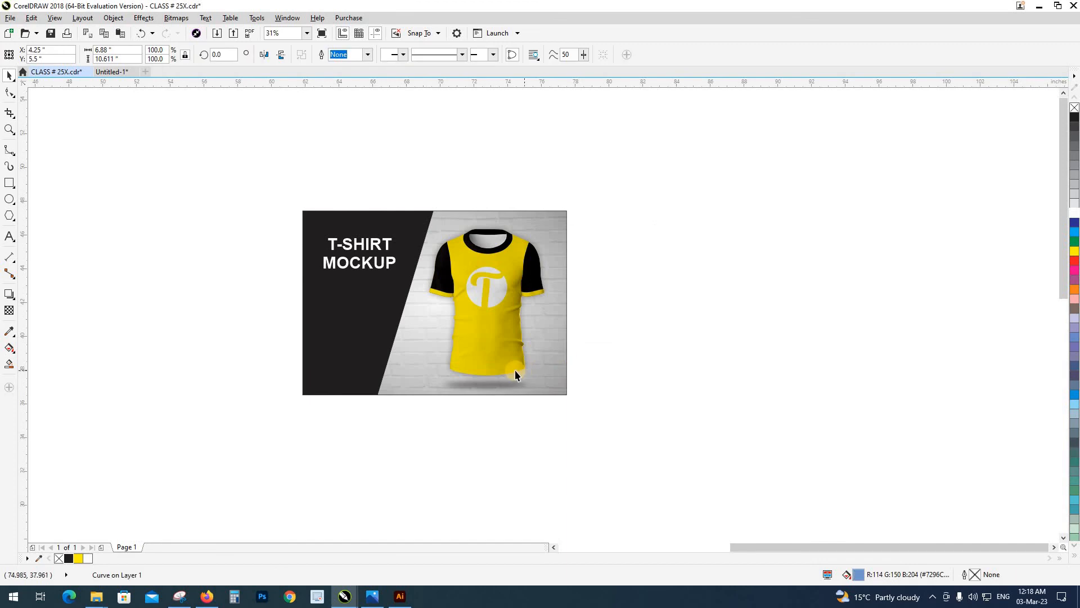